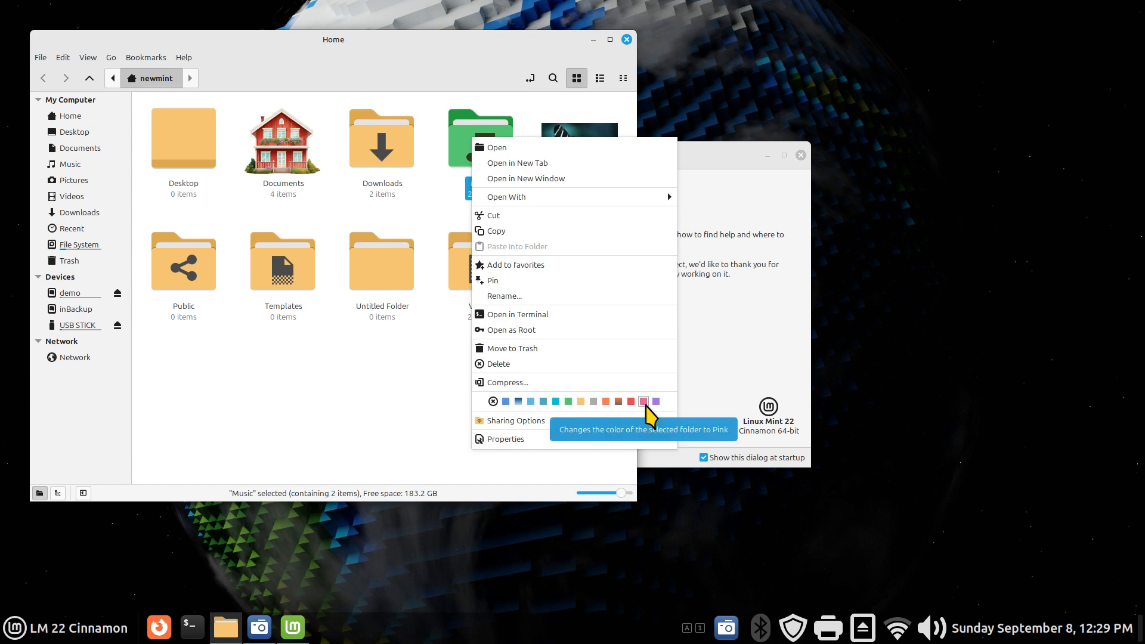
- Dismiss the Music folder's options and close both the Home folder window and the Welcome window
left_click(384, 399)
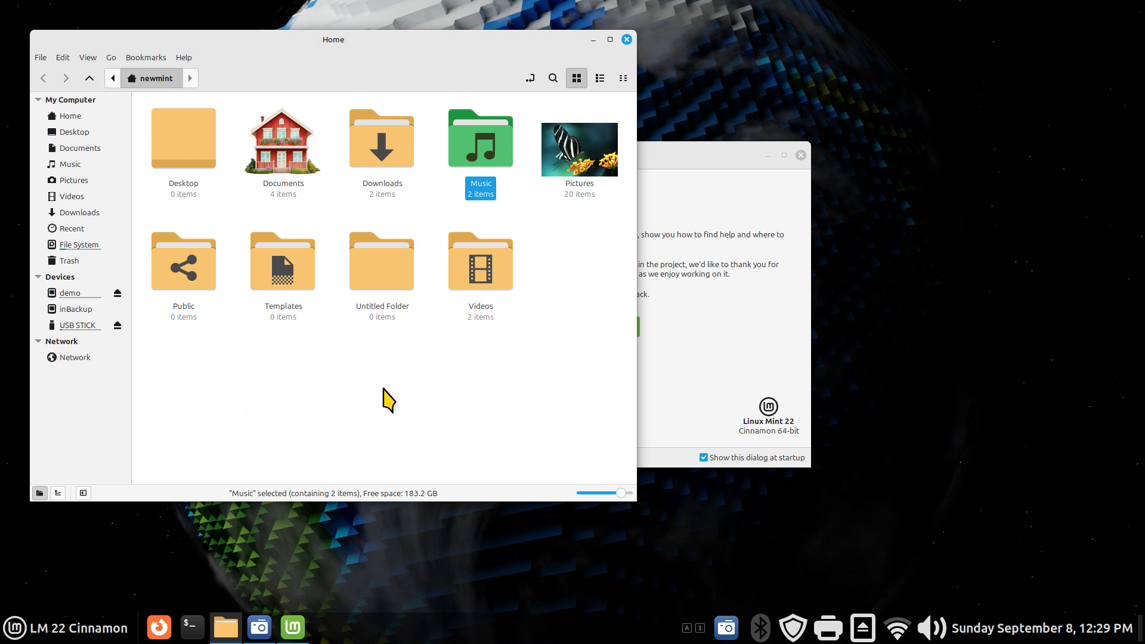
left_click(627, 39)
left_click_drag(639, 158, 580, 161)
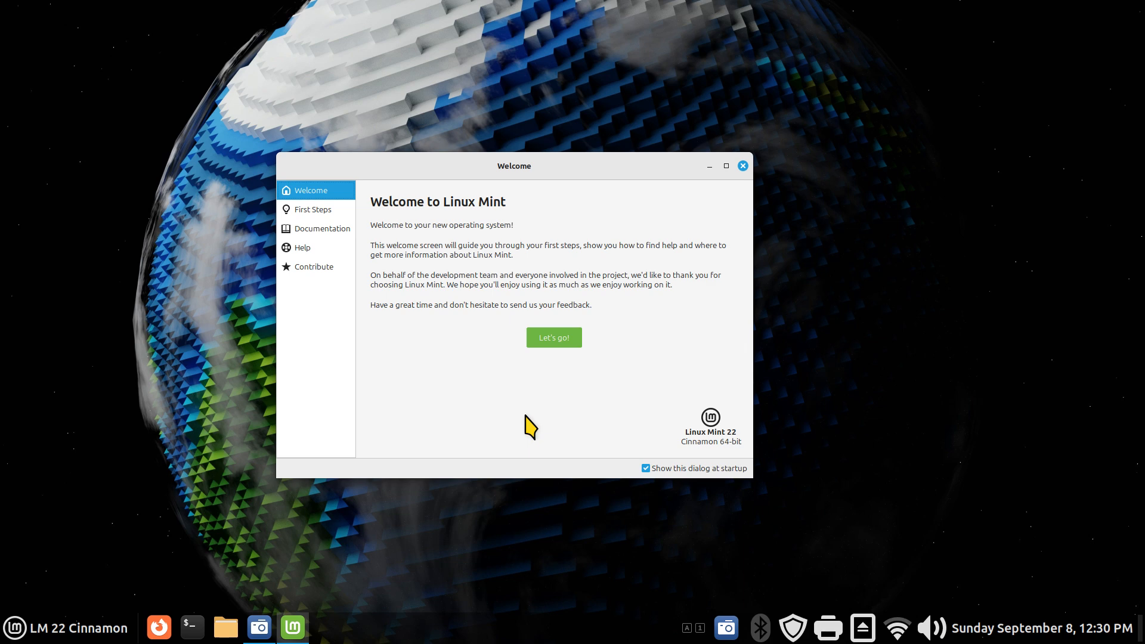
left_click(743, 165)
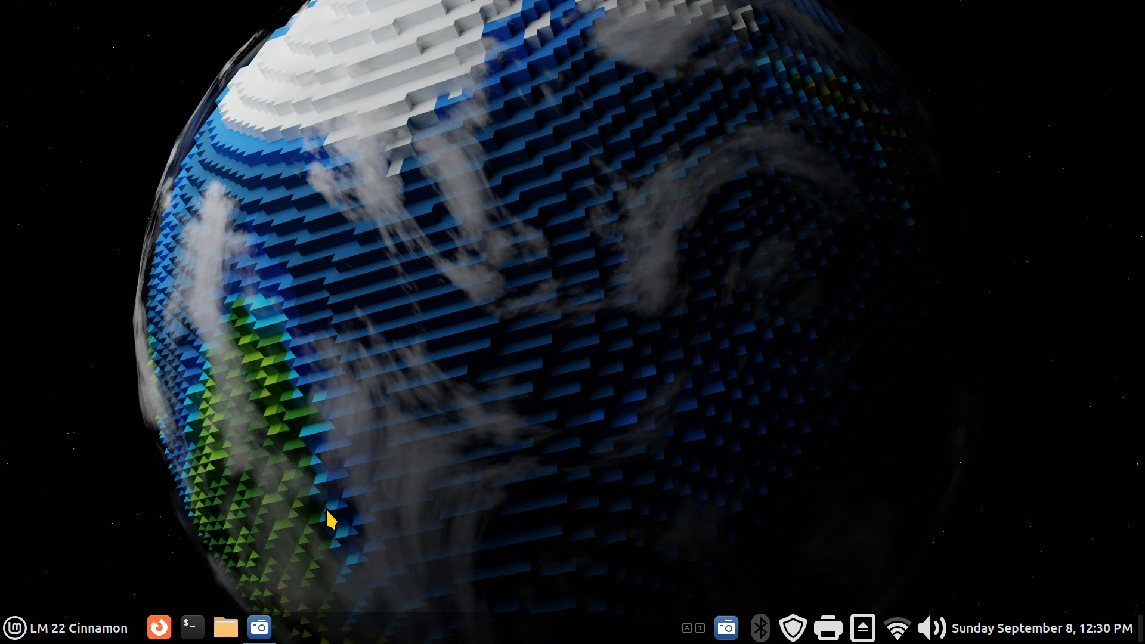
- Open the Themes page of System Settings and show the available mouse pointer themes
left_click(44, 630)
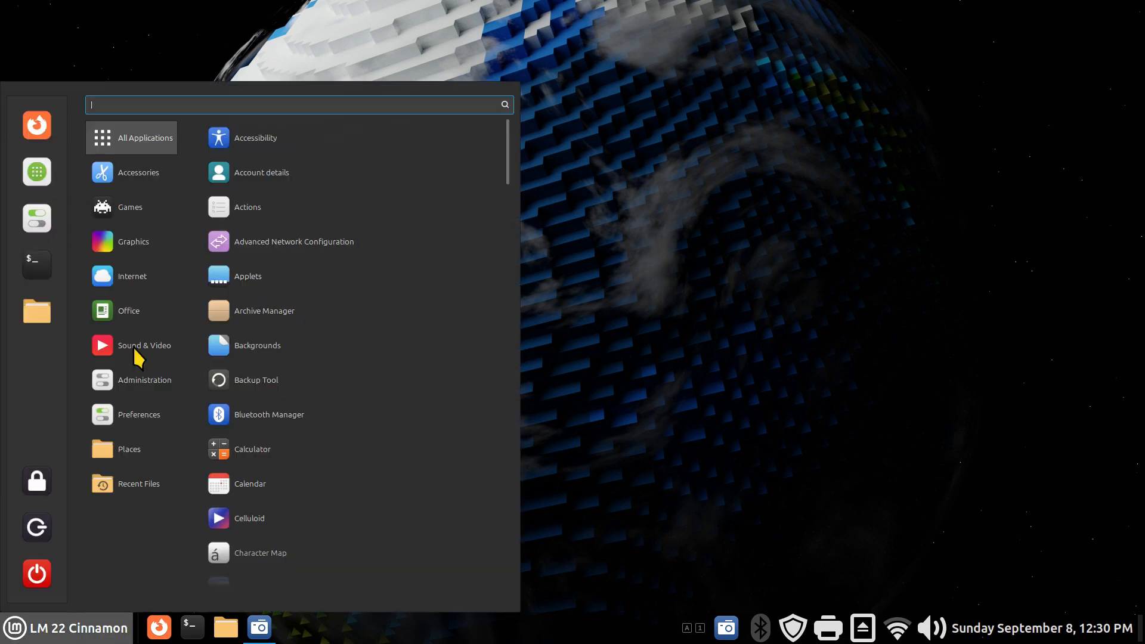
left_click(45, 218)
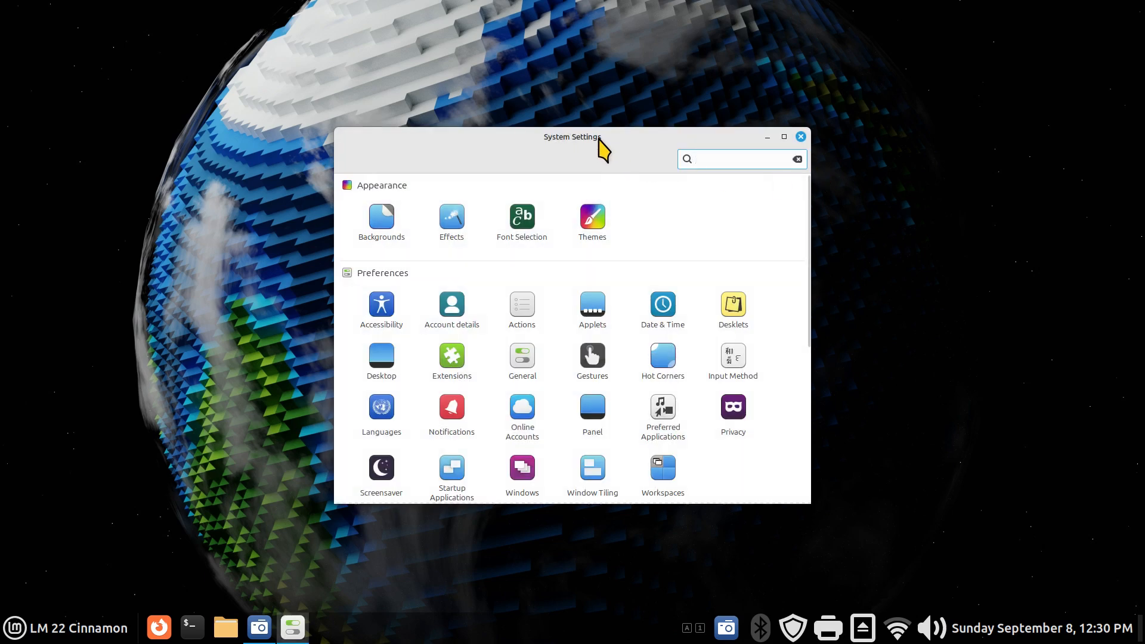
left_click_drag(597, 130, 856, 114)
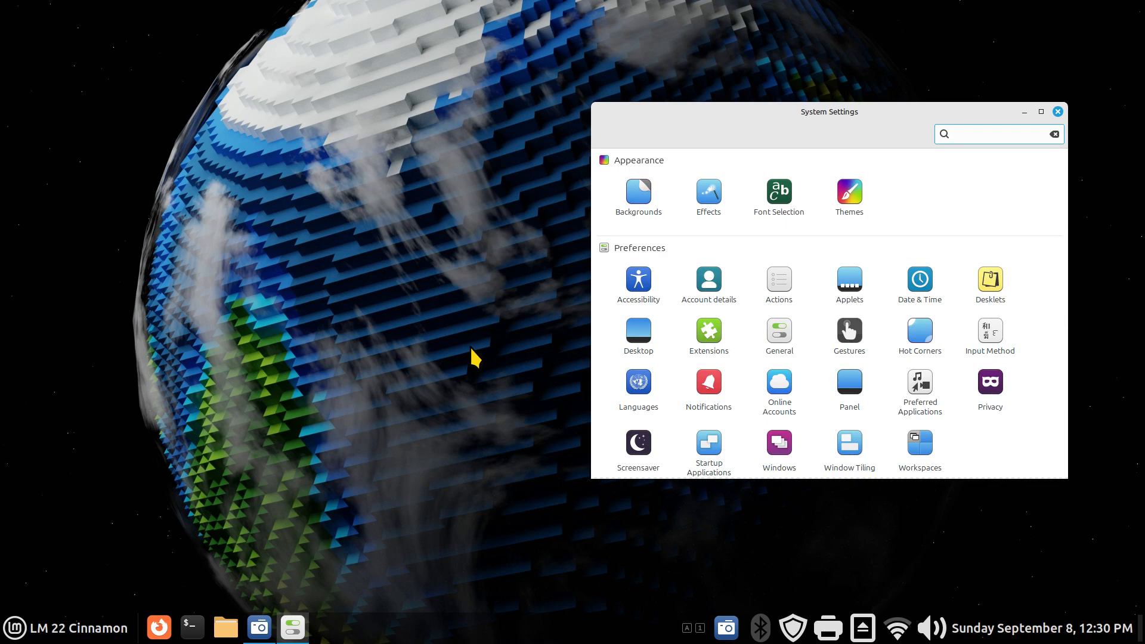
left_click(849, 201)
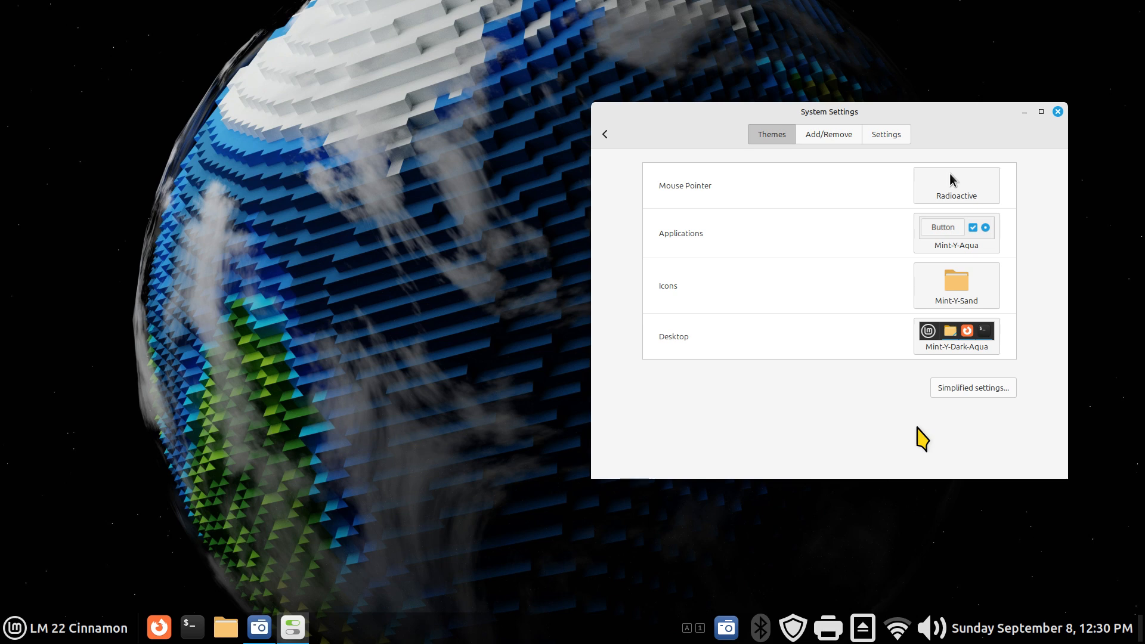
left_click(931, 192)
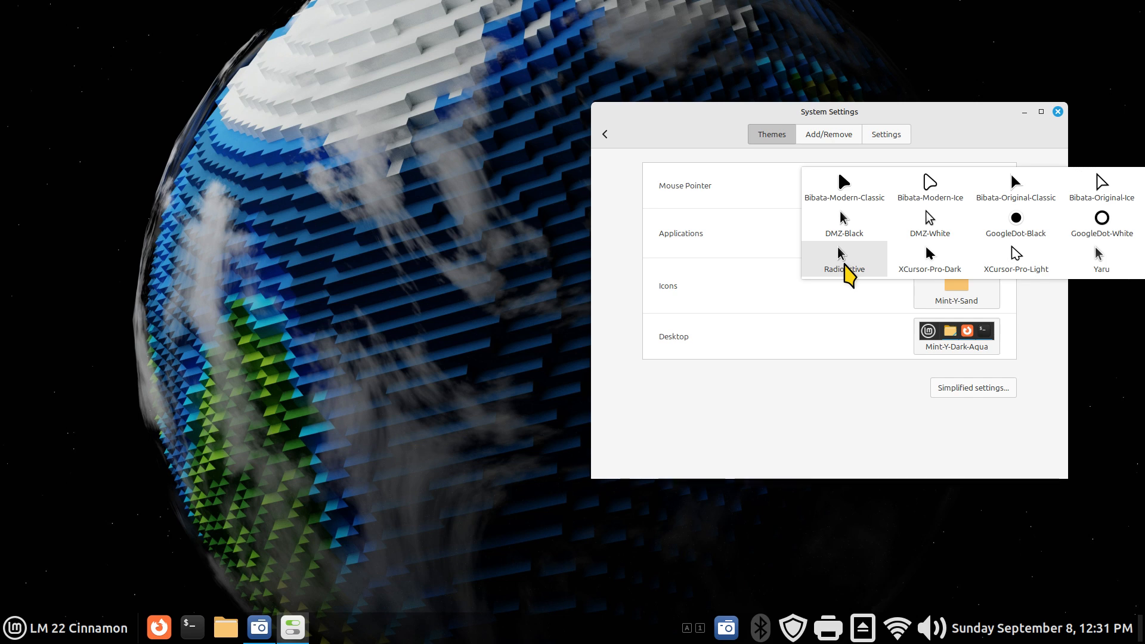
- Open the Home folder in the file manager and arrange the System Settings window beside it
left_click(220, 620)
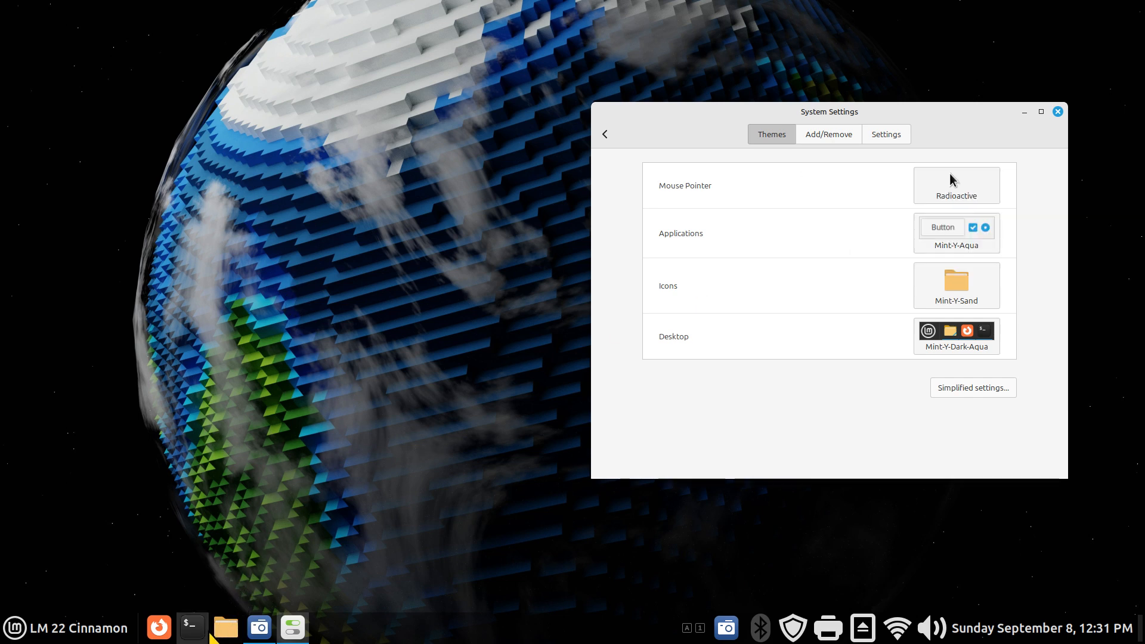
left_click(226, 626)
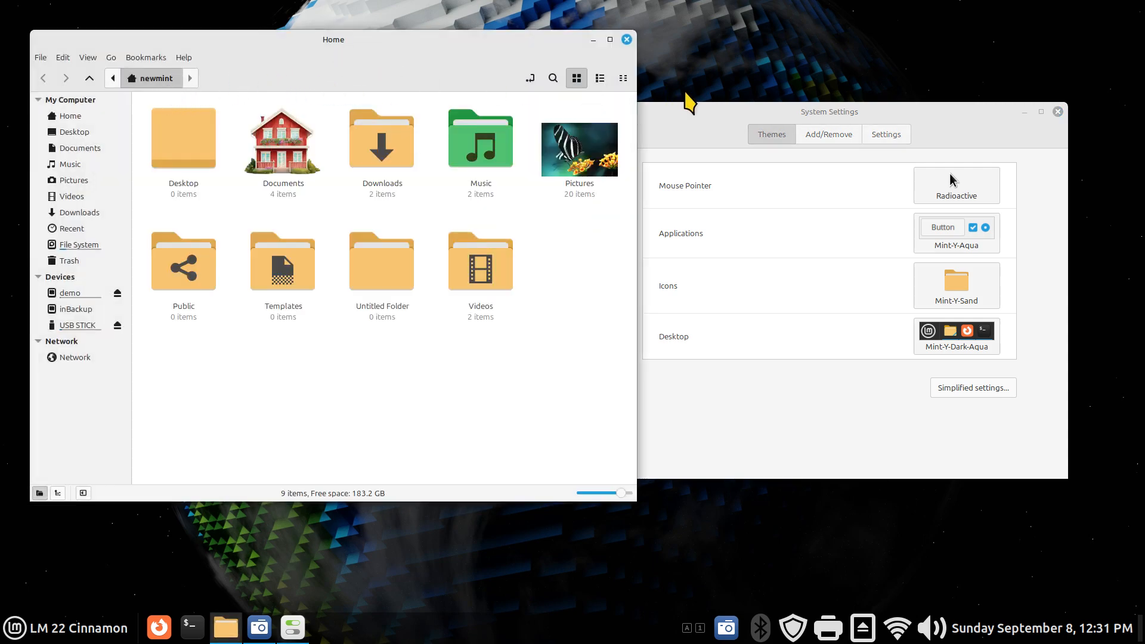
left_click_drag(690, 115, 743, 88)
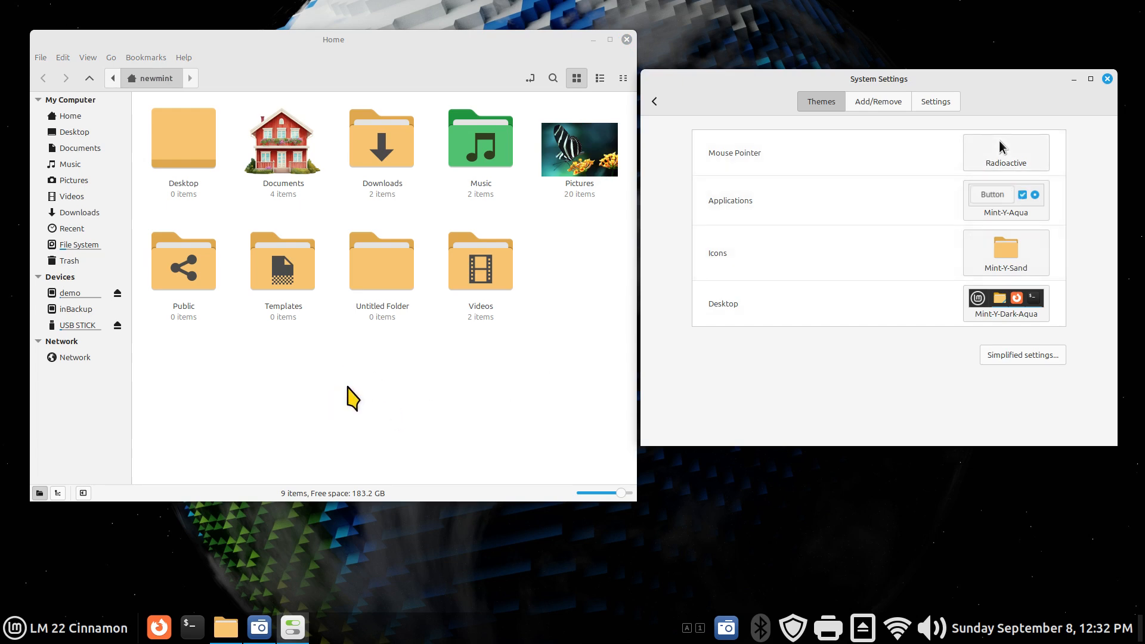
- Show hidden files in the Home folder, open the .icons folder and select the Radioactive folder inside it
left_click(348, 388)
key("ctrl+h")
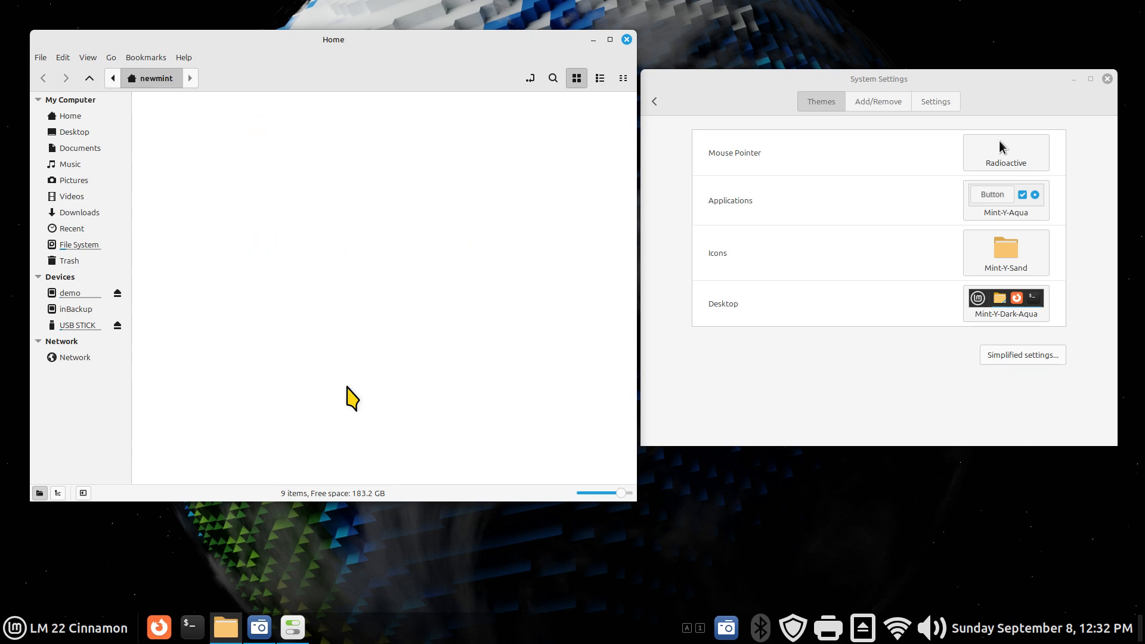
left_click(490, 381)
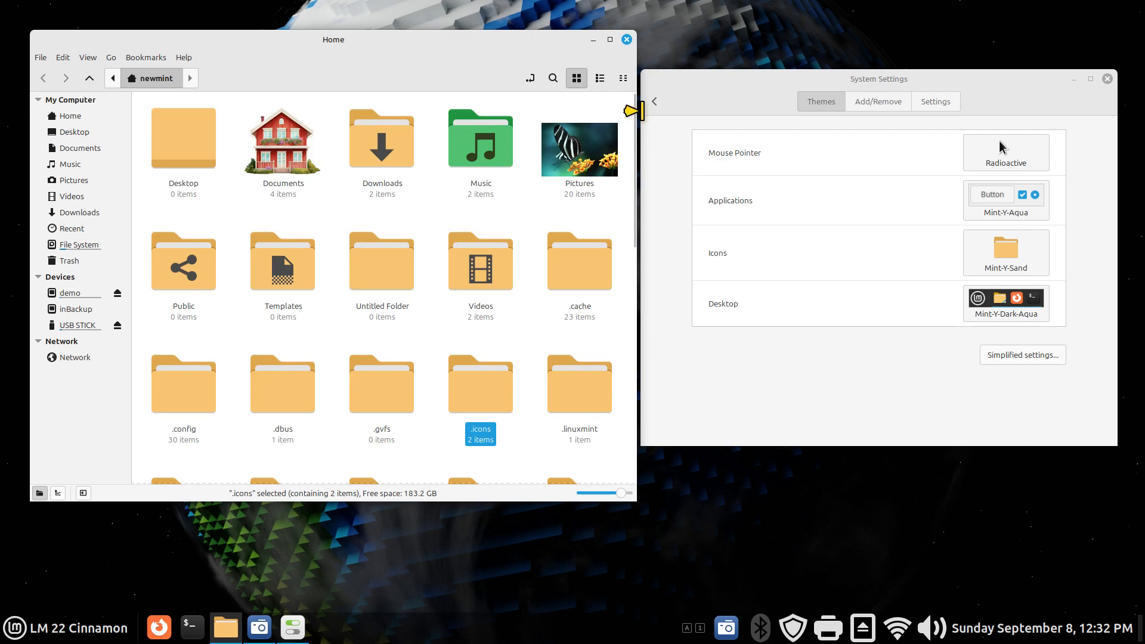
left_click(660, 101)
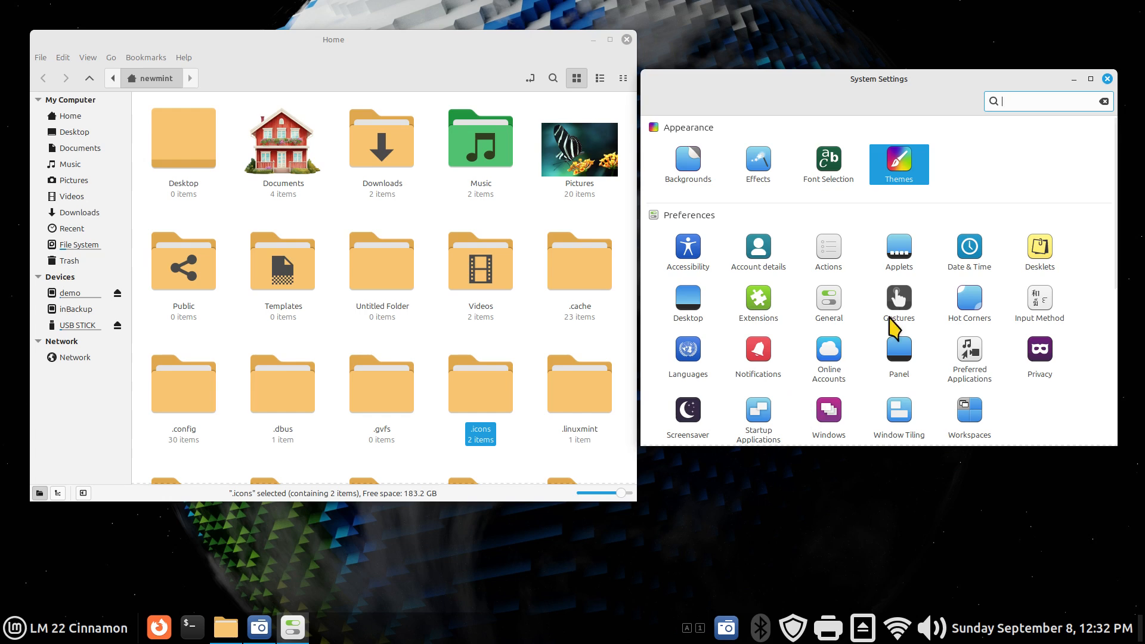
double_click(490, 389)
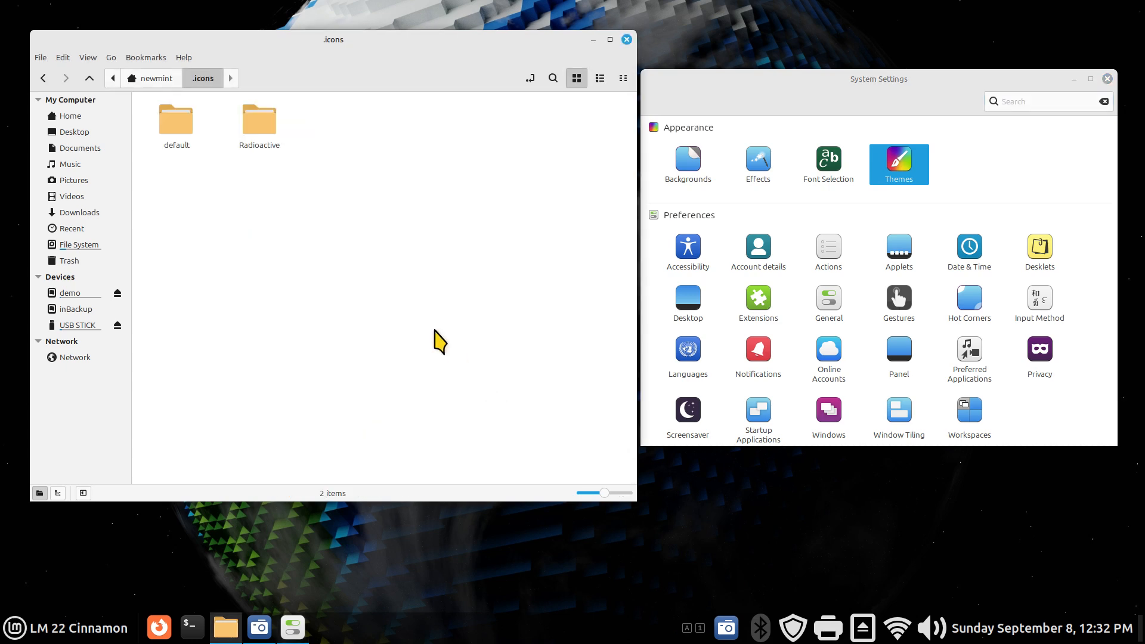
left_click(274, 143)
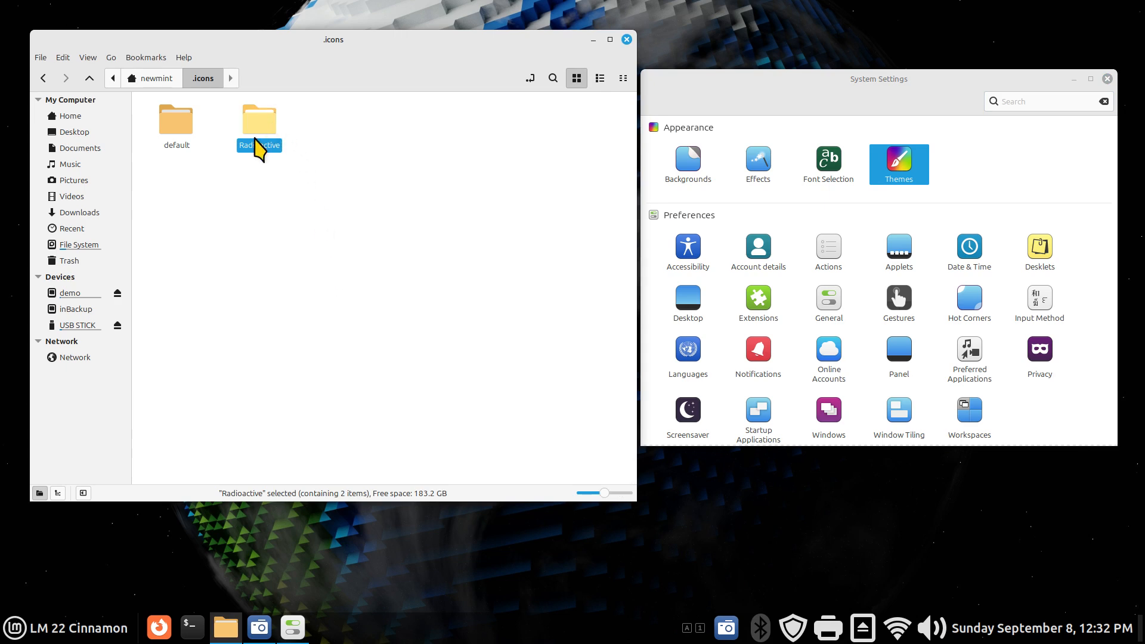
- Go to the system-wide icons folder at /usr/share/icons in the file manager
left_click(108, 250)
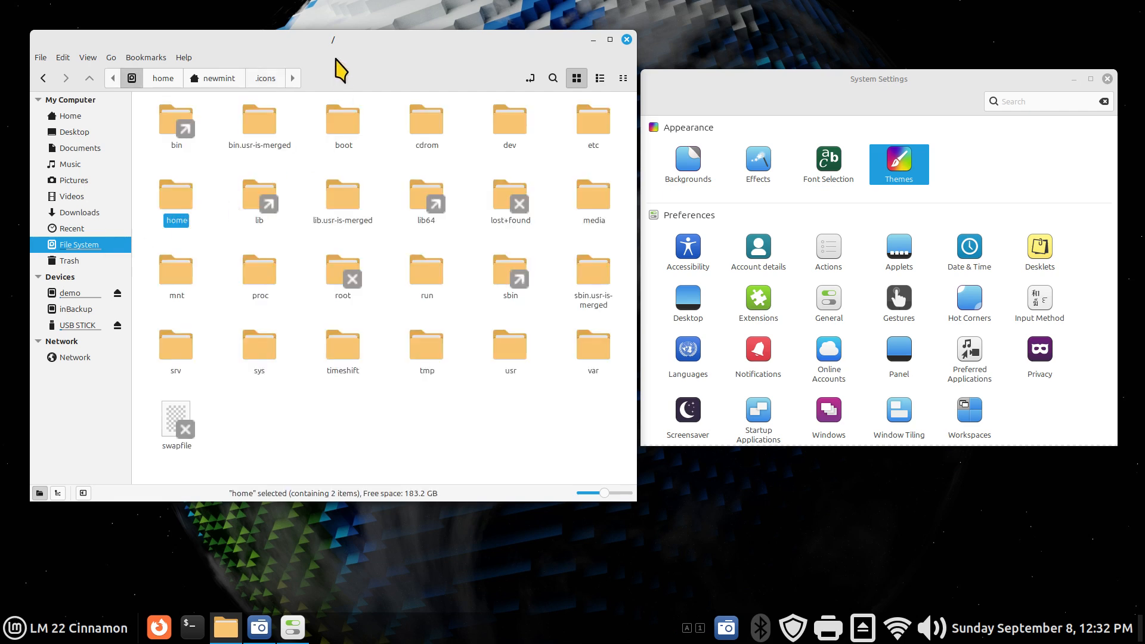
double_click(518, 348)
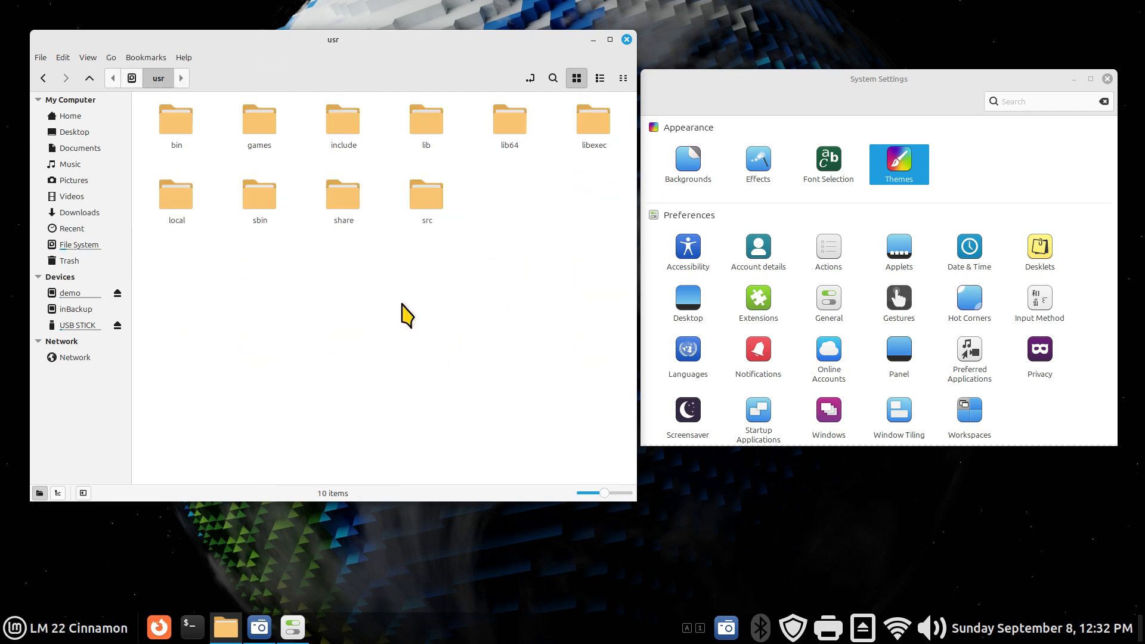
double_click(343, 196)
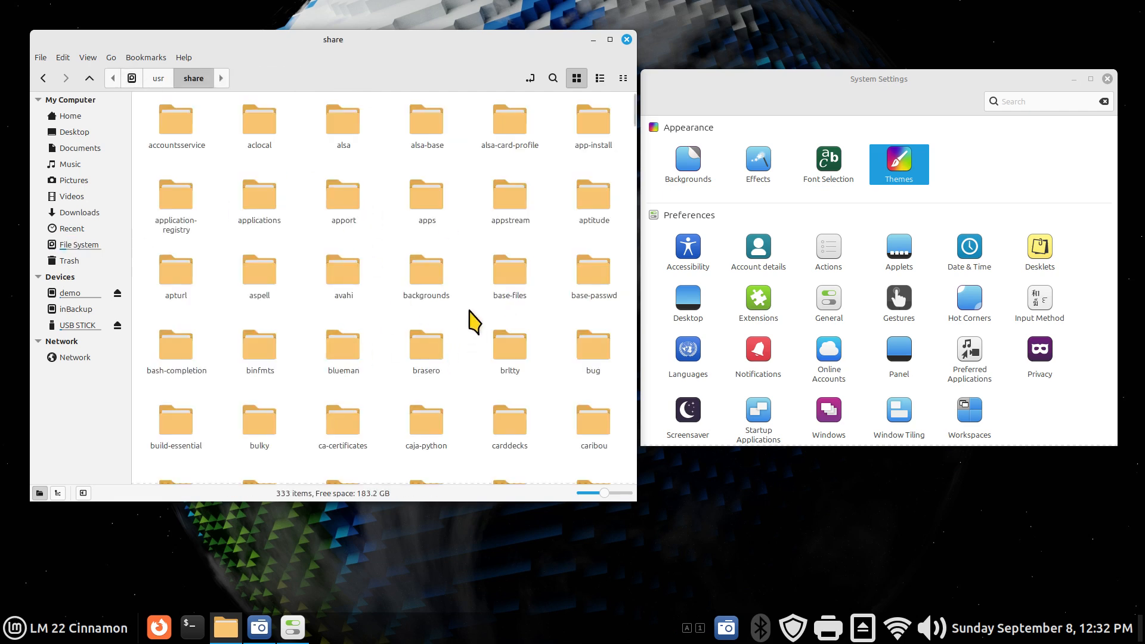
type("i")
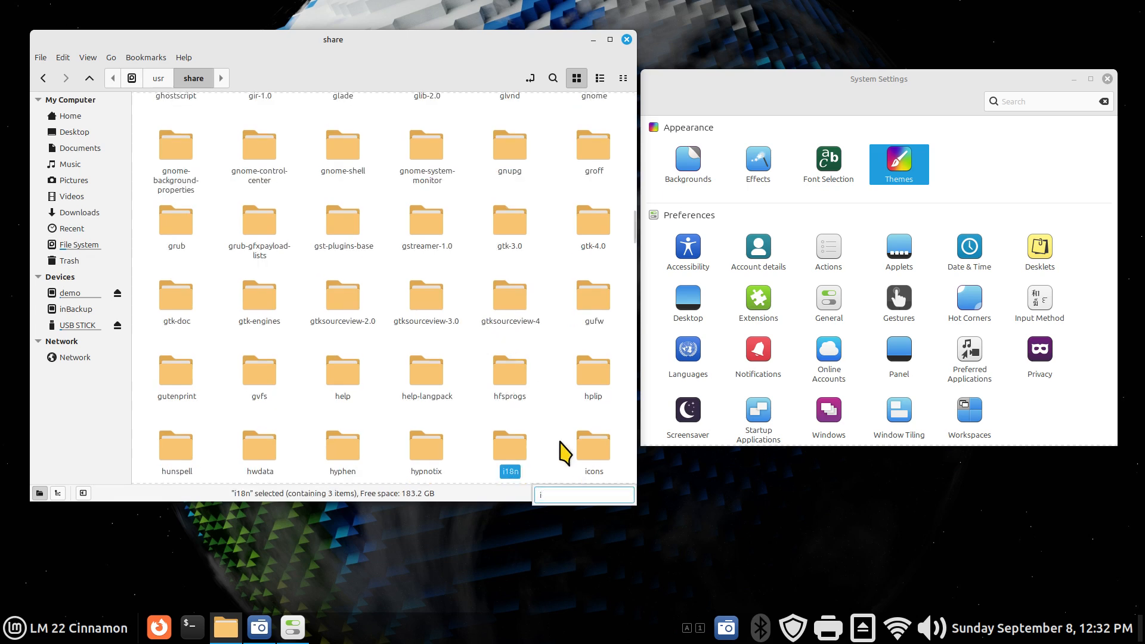
double_click(593, 450)
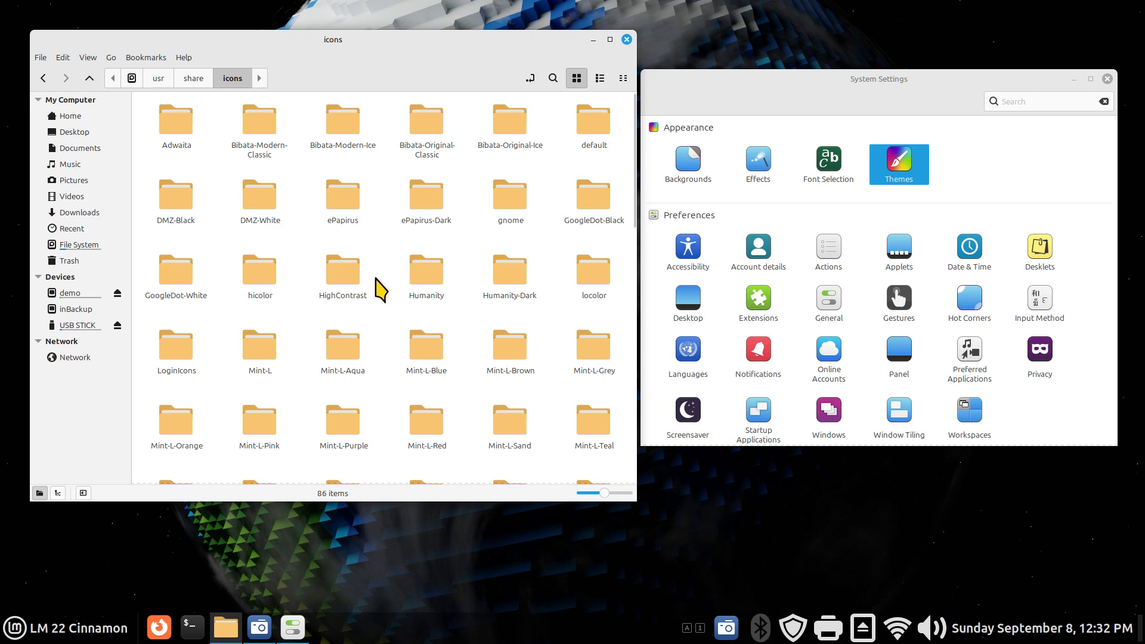
- Set the mouse pointer theme to Bibata-Modern-Classic and select the folder of the same name in /usr/share/icons
left_click(902, 156)
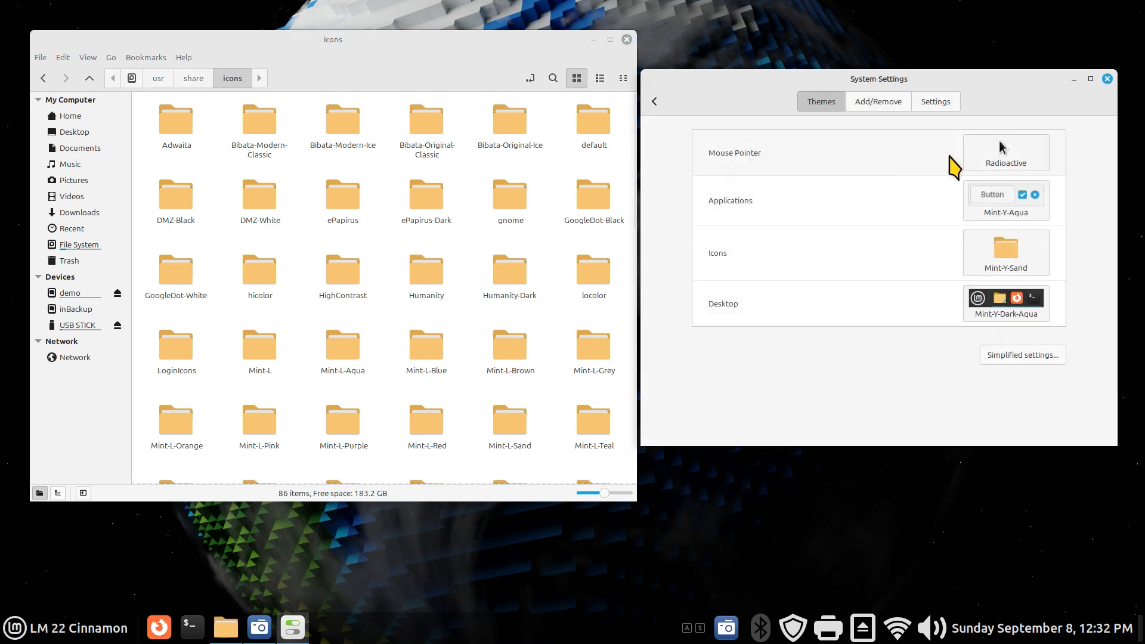
left_click(971, 154)
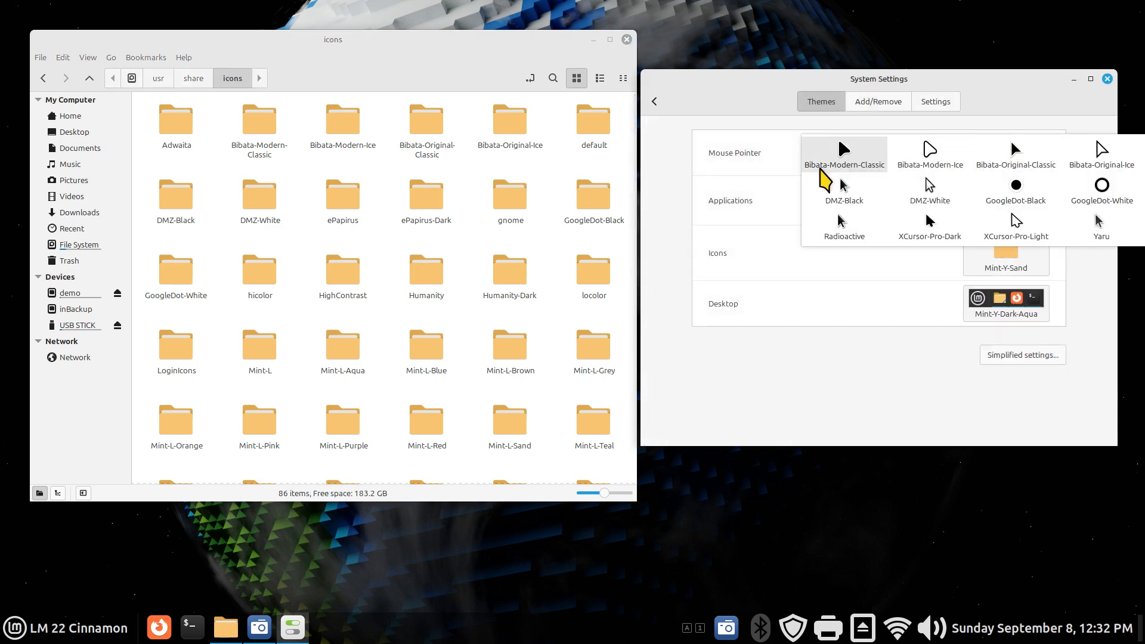
left_click(841, 149)
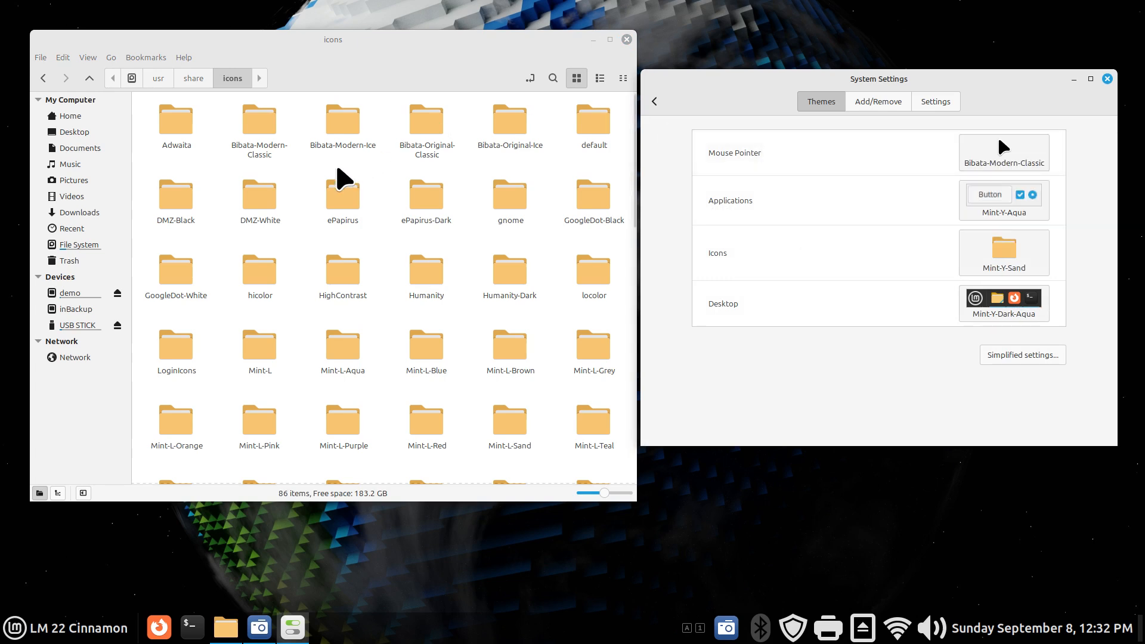
left_click(264, 124)
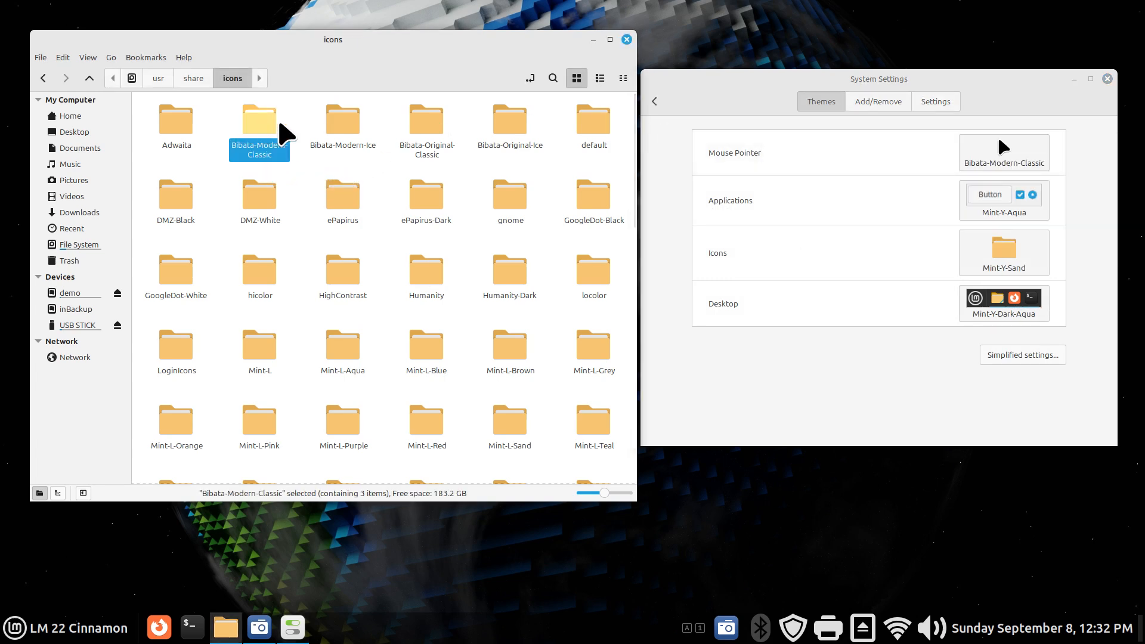
left_click(987, 155)
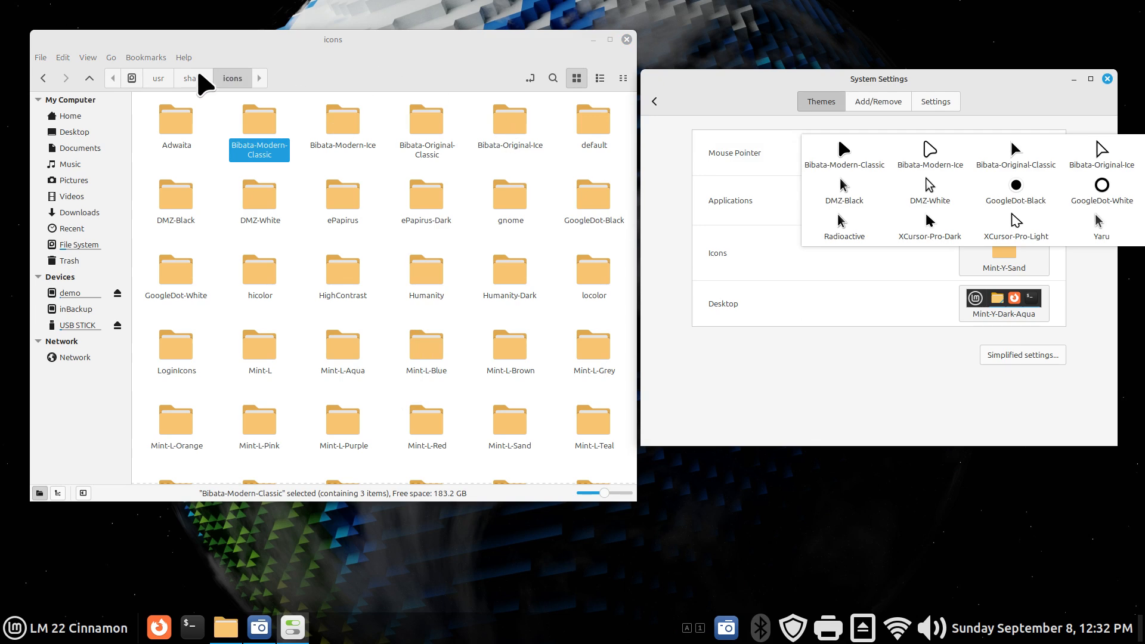
- Check the owner and access permissions of the icons folder in /usr/share, and close its properties
left_click(200, 84)
left_click(199, 84)
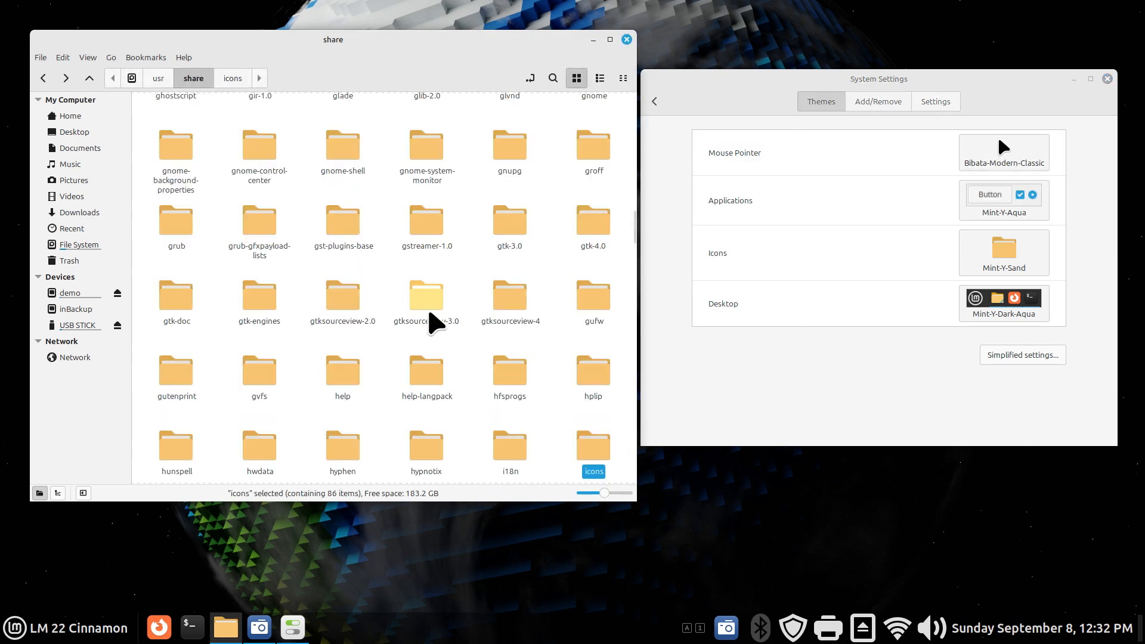
right_click(590, 450)
left_click(614, 435)
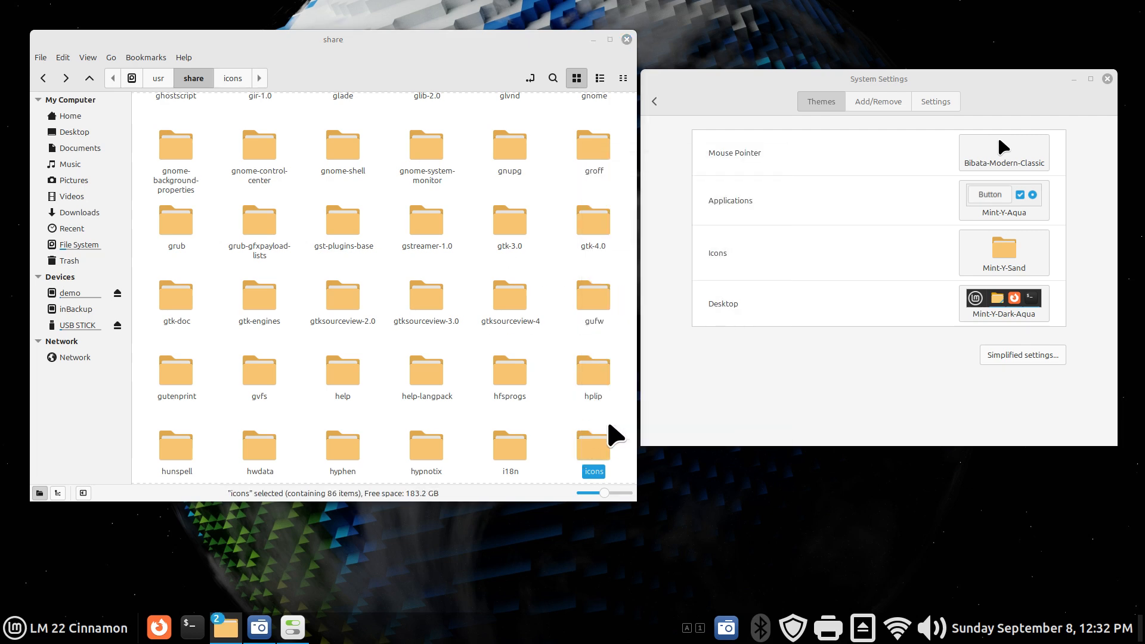
left_click(546, 190)
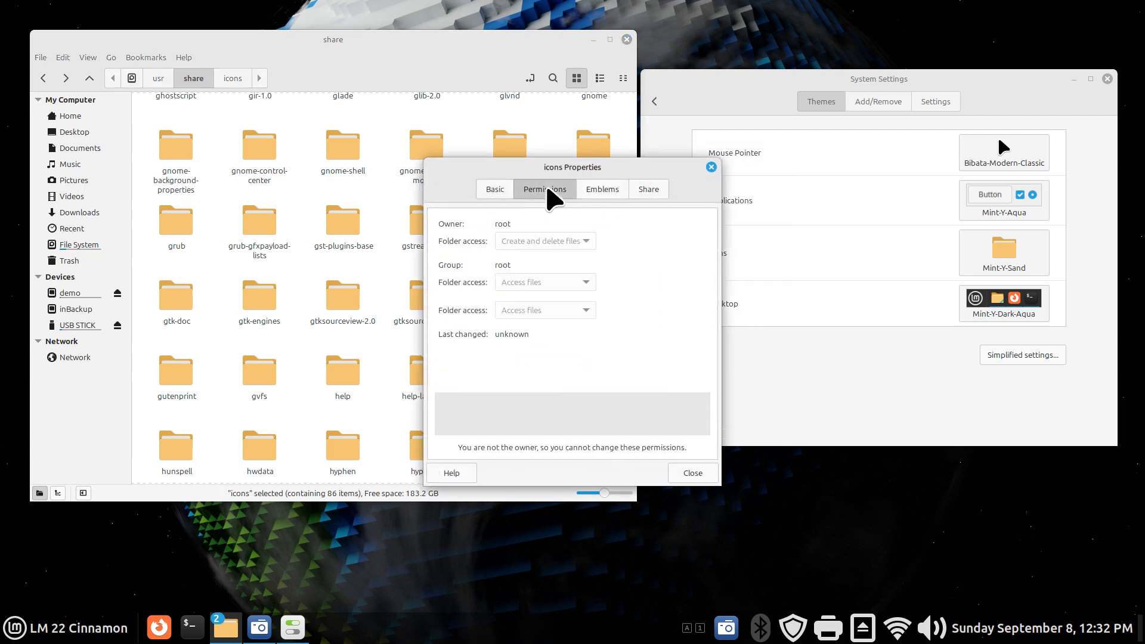
left_click_drag(516, 165, 514, 164)
left_click_drag(248, 140, 243, 140)
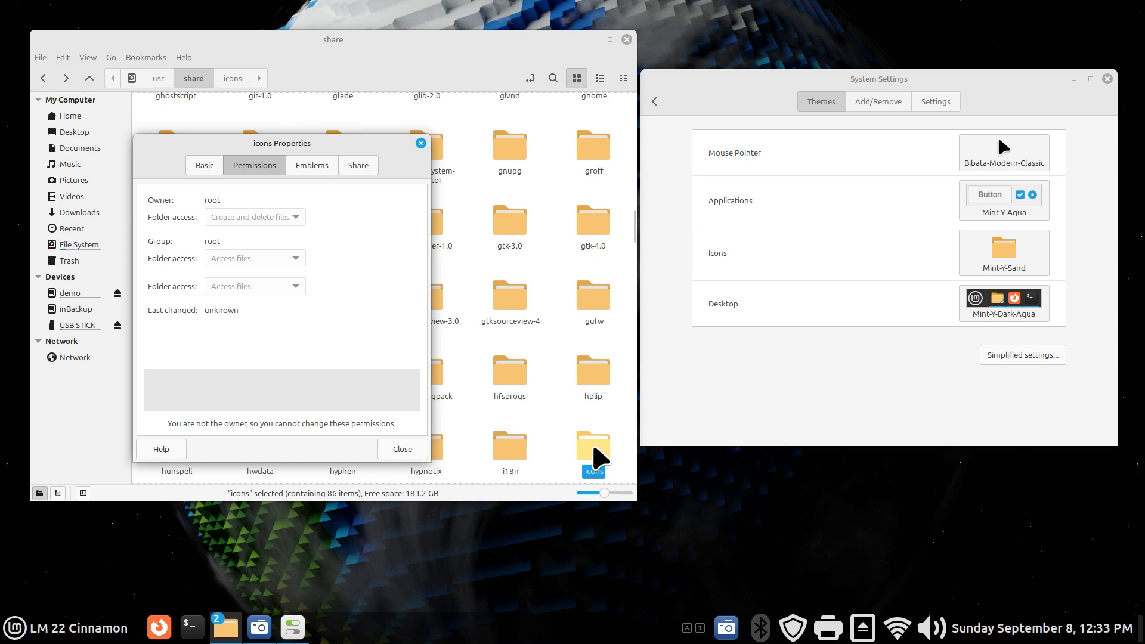
left_click(401, 450)
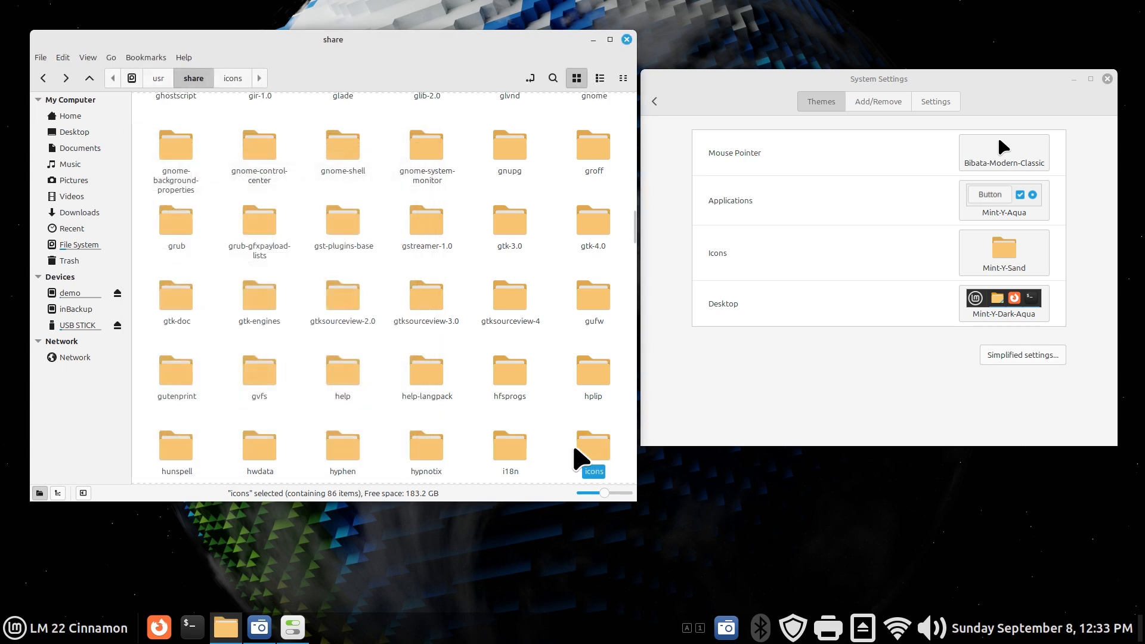
- Review the available mouse pointer themes and return to the hidden .icons folder in the Home folder
left_click(852, 154)
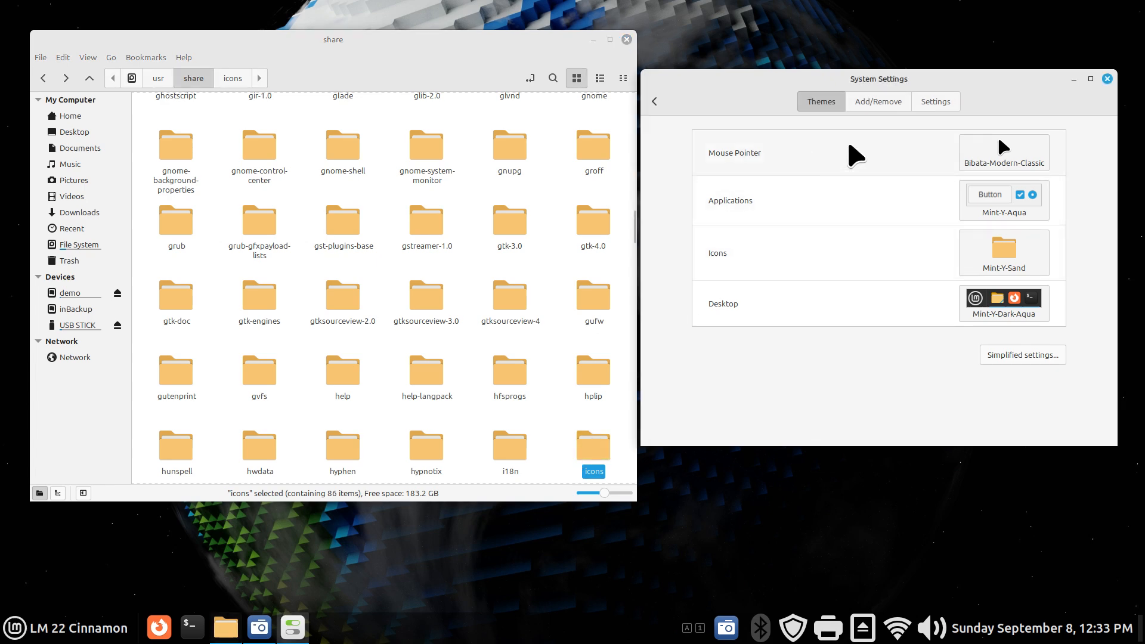
left_click(968, 160)
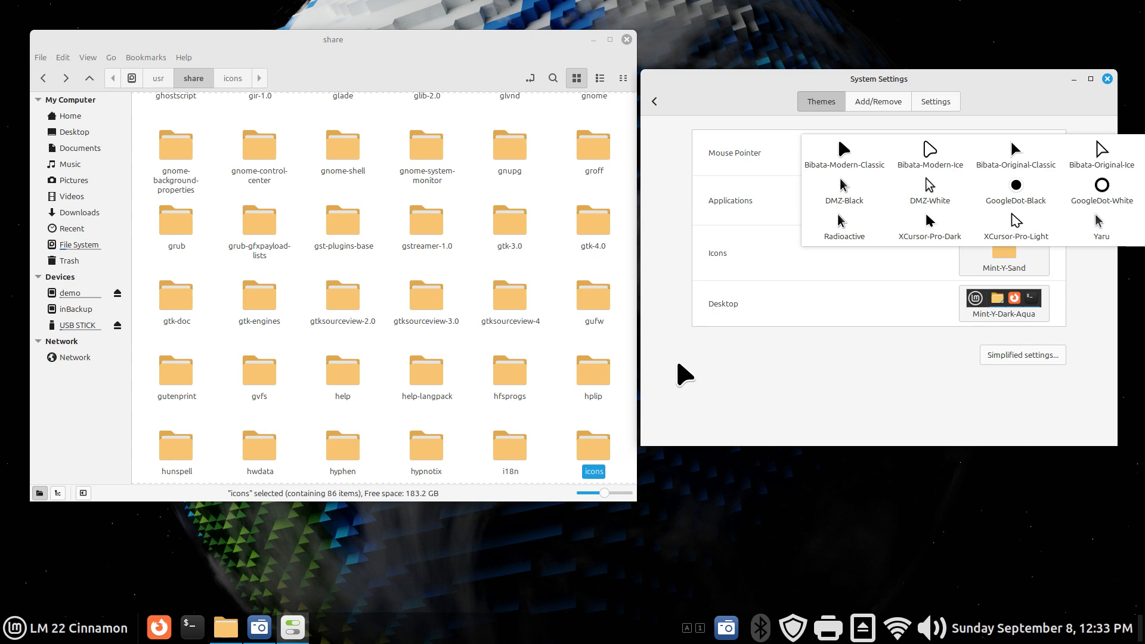
left_click(72, 117)
left_click(73, 116)
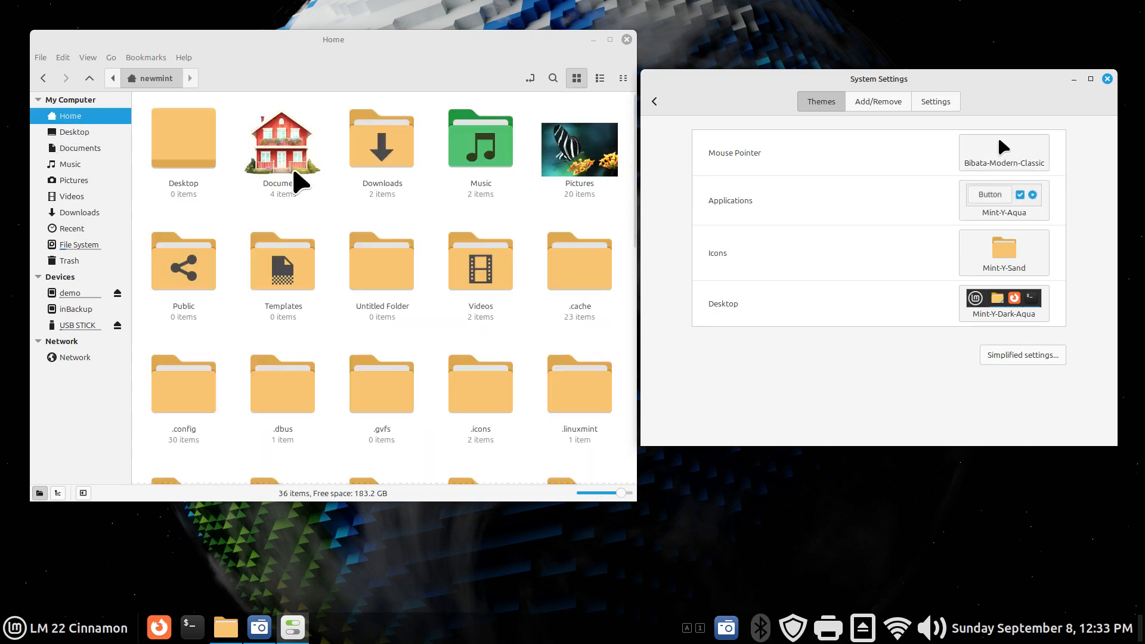
left_click(489, 397)
double_click(489, 396)
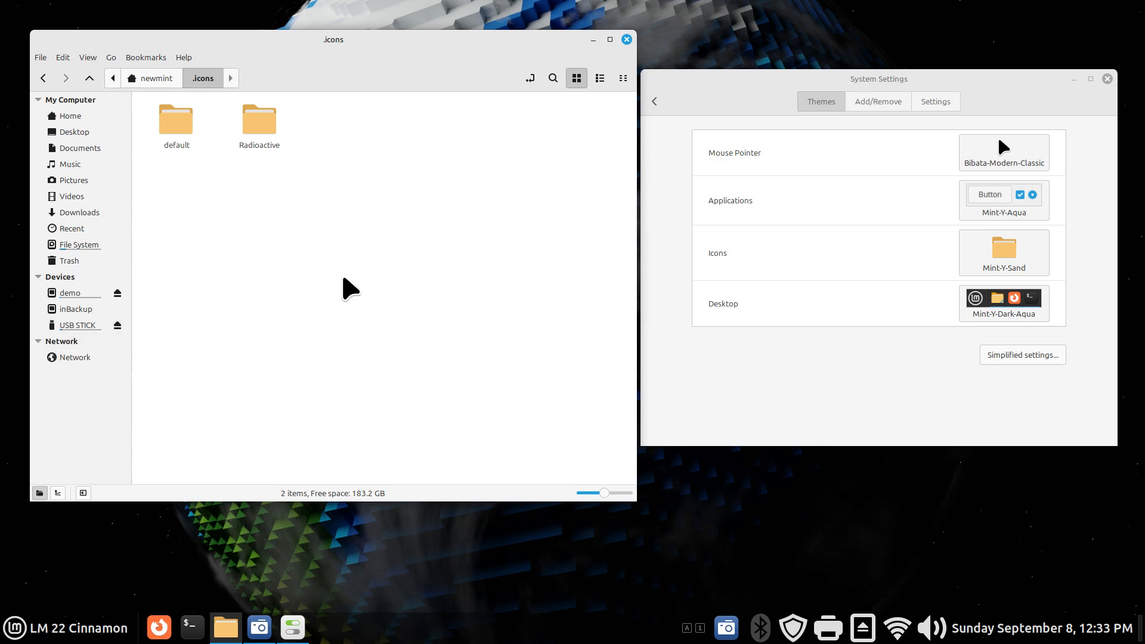
- Review the available mouse pointer, application, icon and desktop themes
left_click(968, 153)
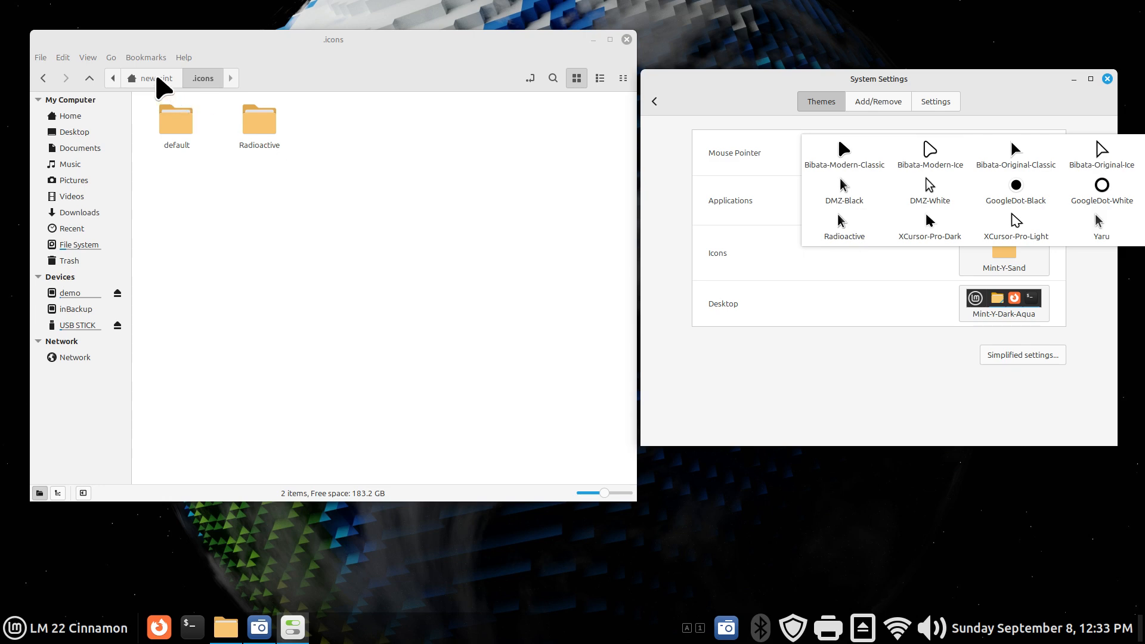
left_click(264, 136)
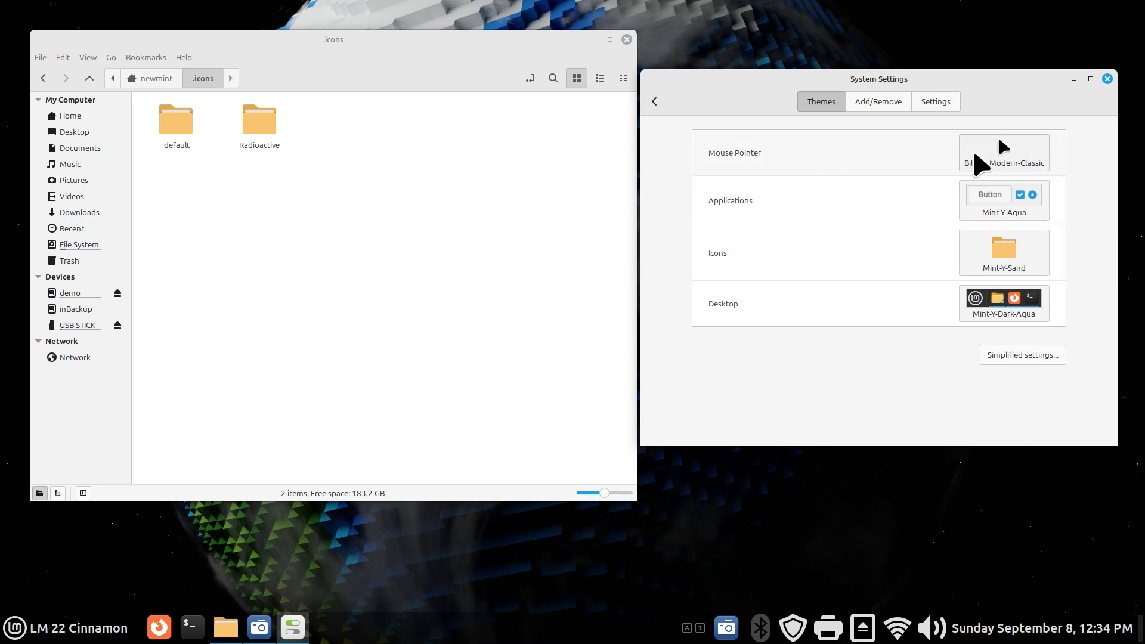
left_click(979, 161)
left_click(847, 358)
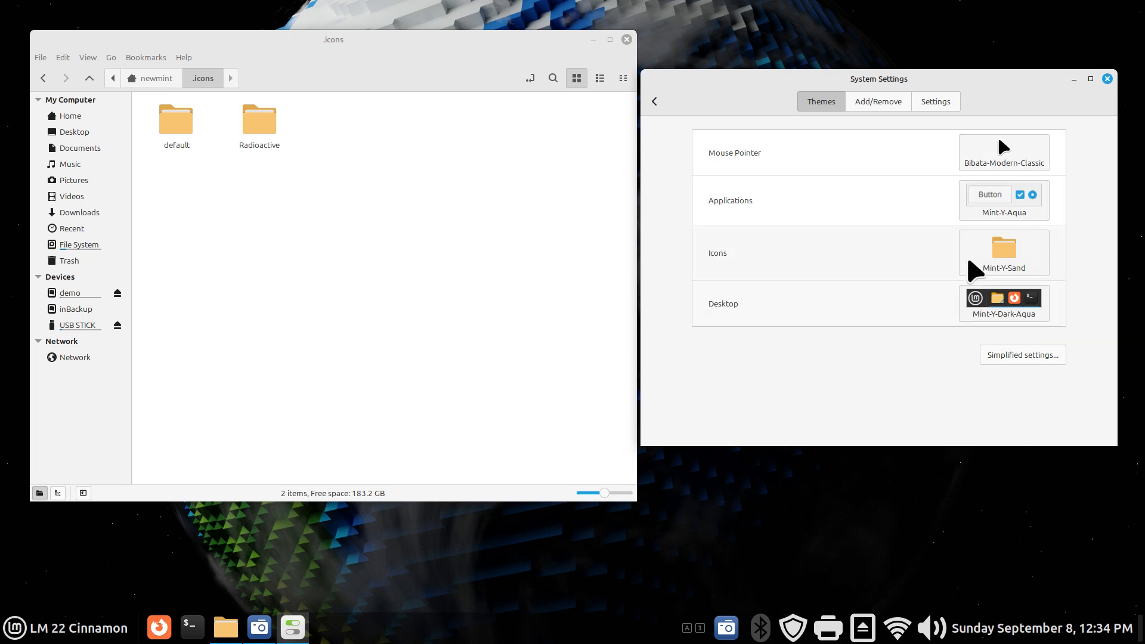
left_click(999, 197)
left_click(748, 398)
left_click(961, 271)
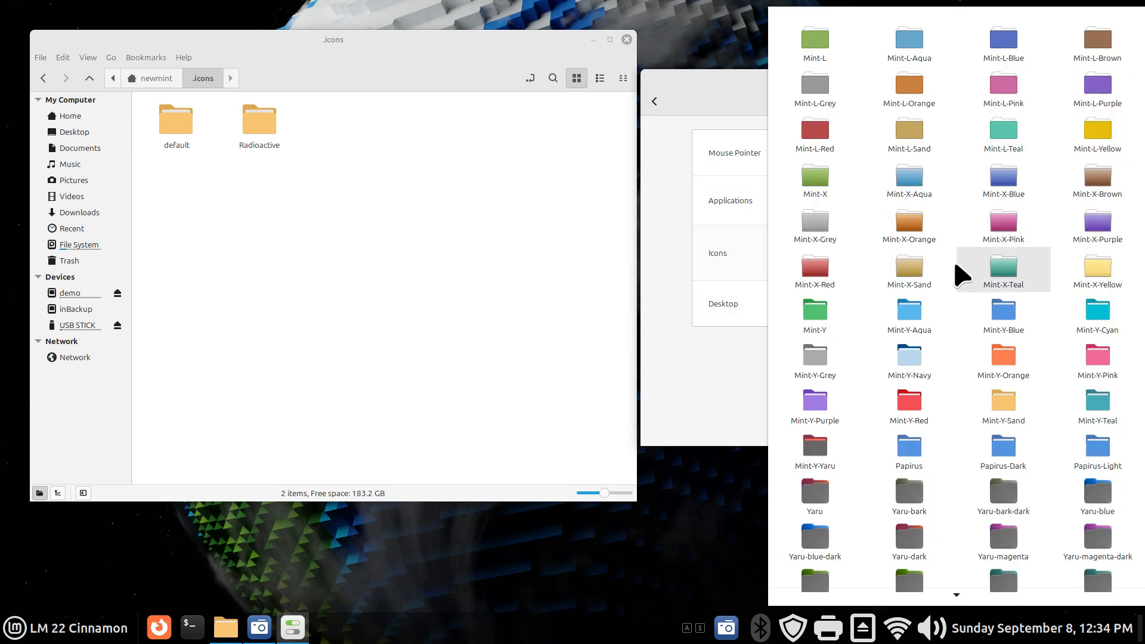
left_click(723, 421)
left_click(1012, 307)
left_click(721, 397)
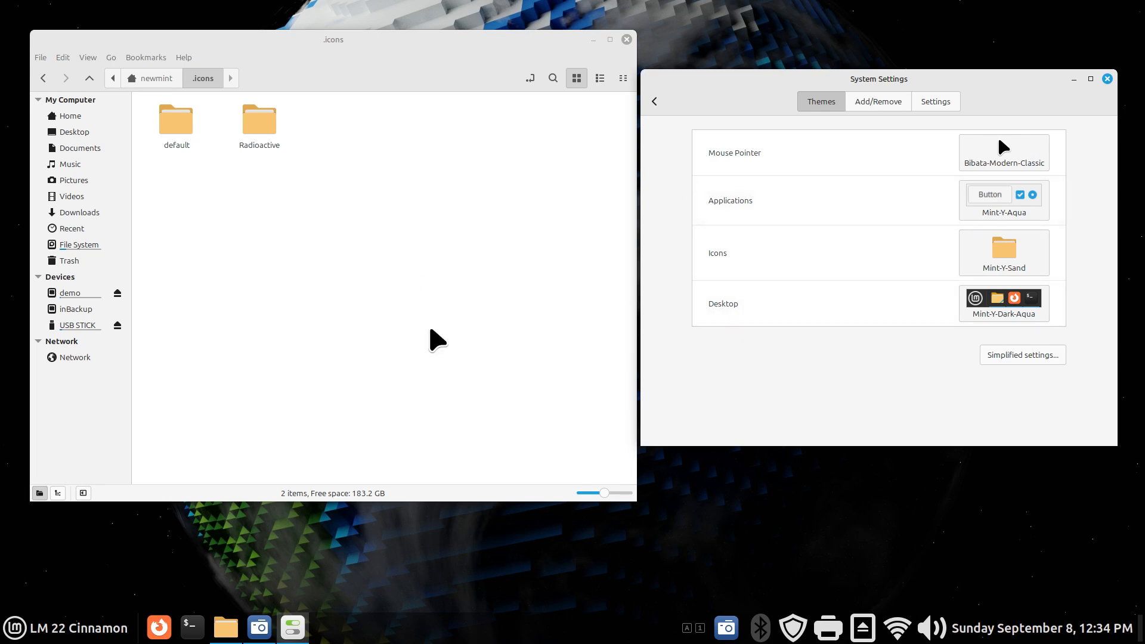
- Hide the hidden files in the Home folder and go to the Documents folder
left_click(68, 117)
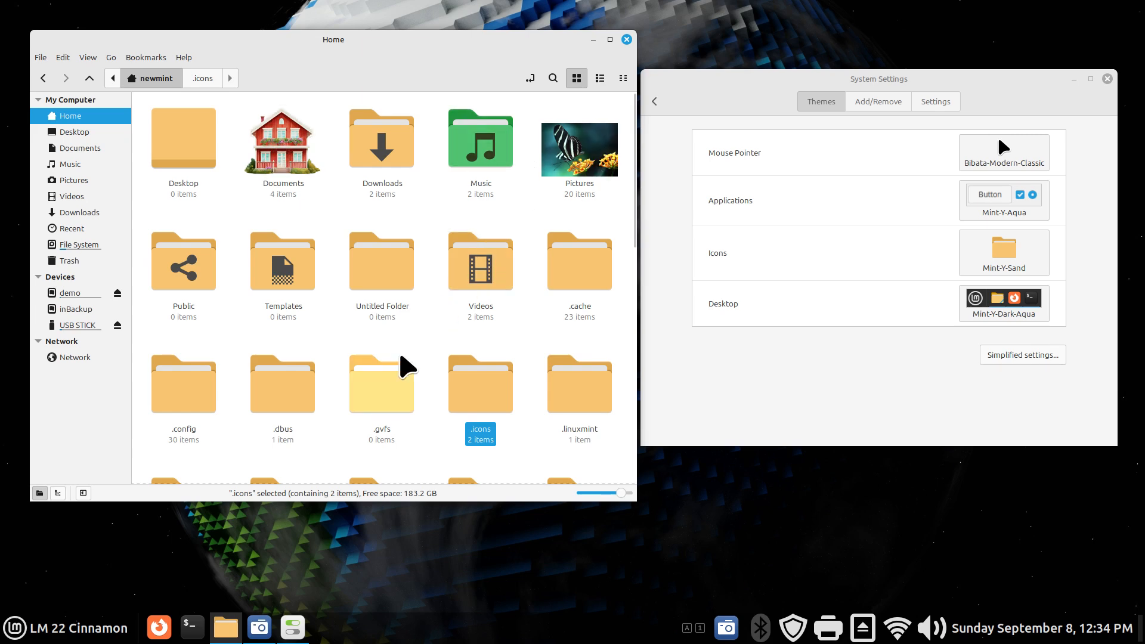
key("ctrl+h")
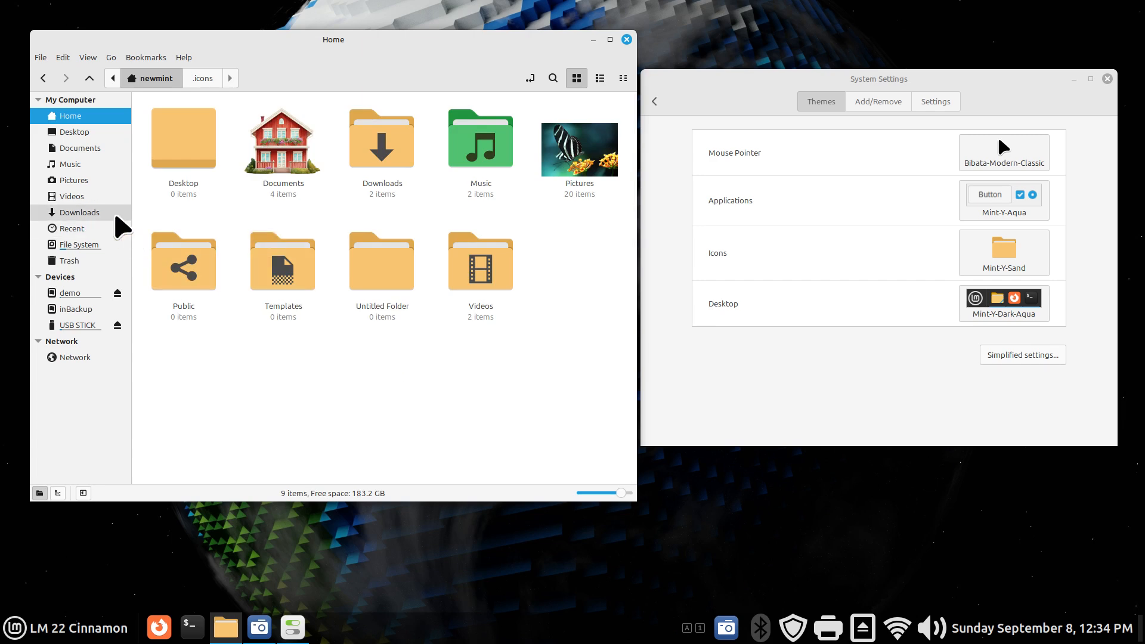
left_click(101, 149)
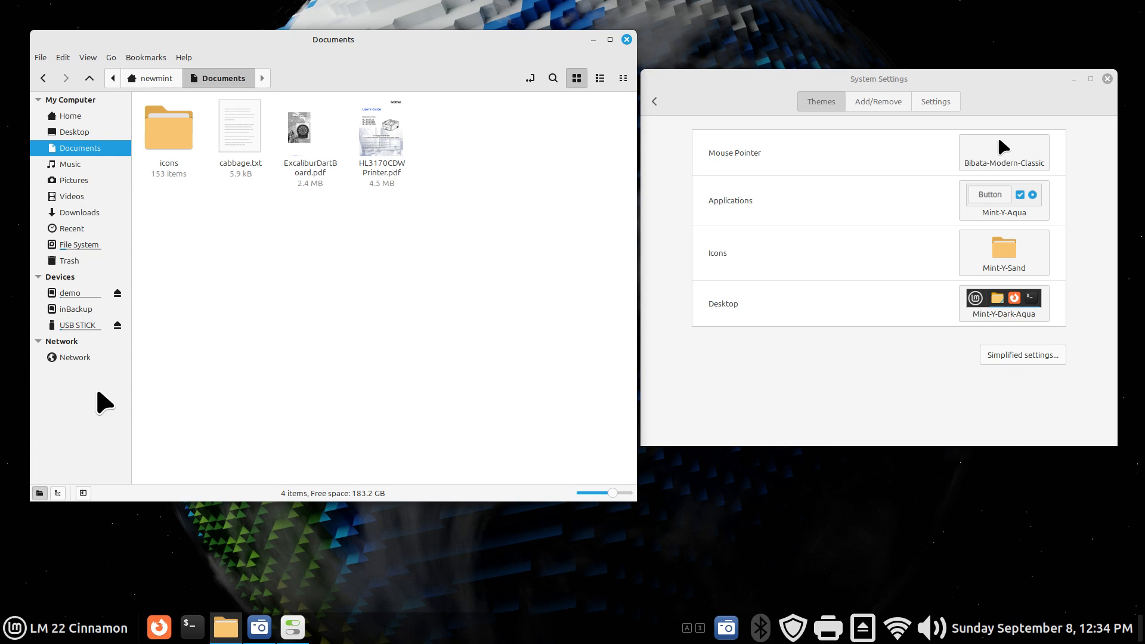
left_click(11, 629)
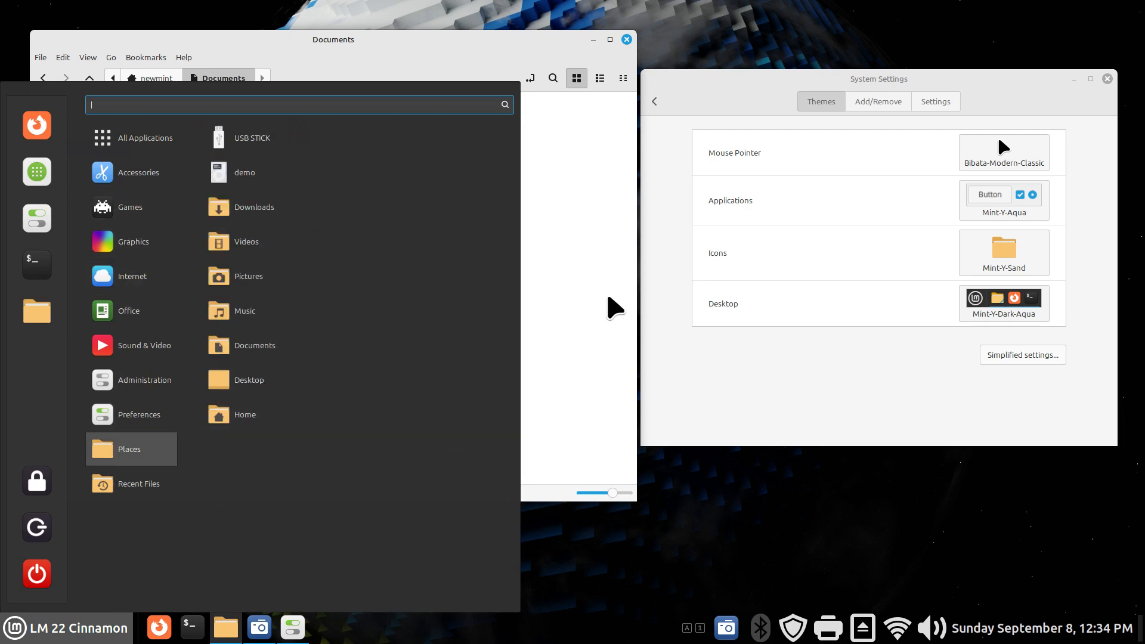
left_click(618, 259)
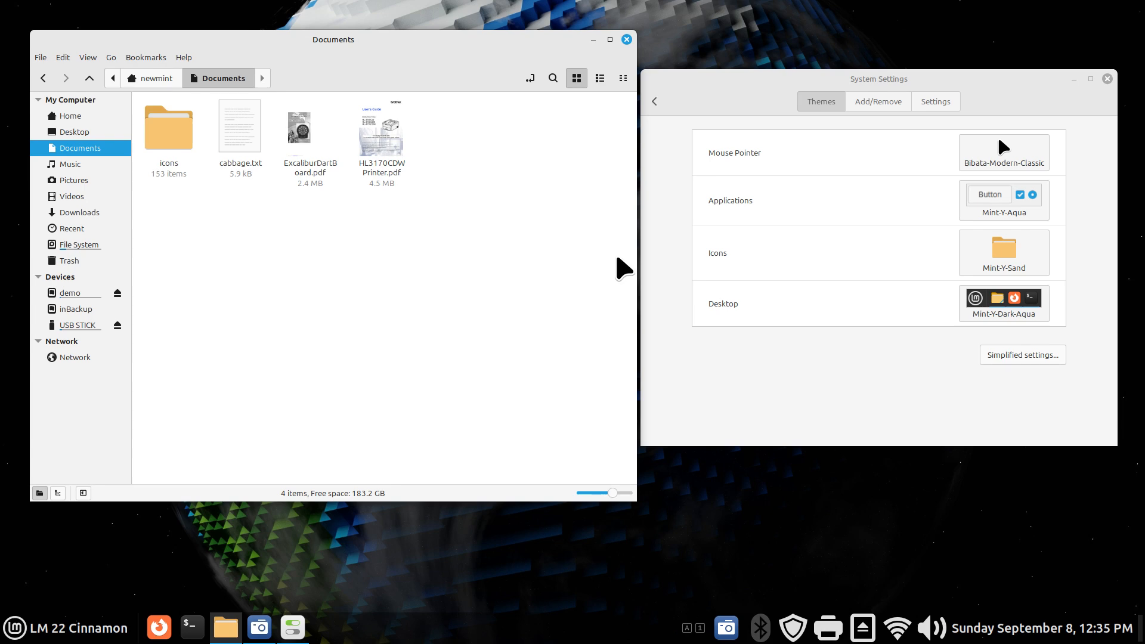
- Open the icons folder inside Documents and look through its image files
left_click(108, 117)
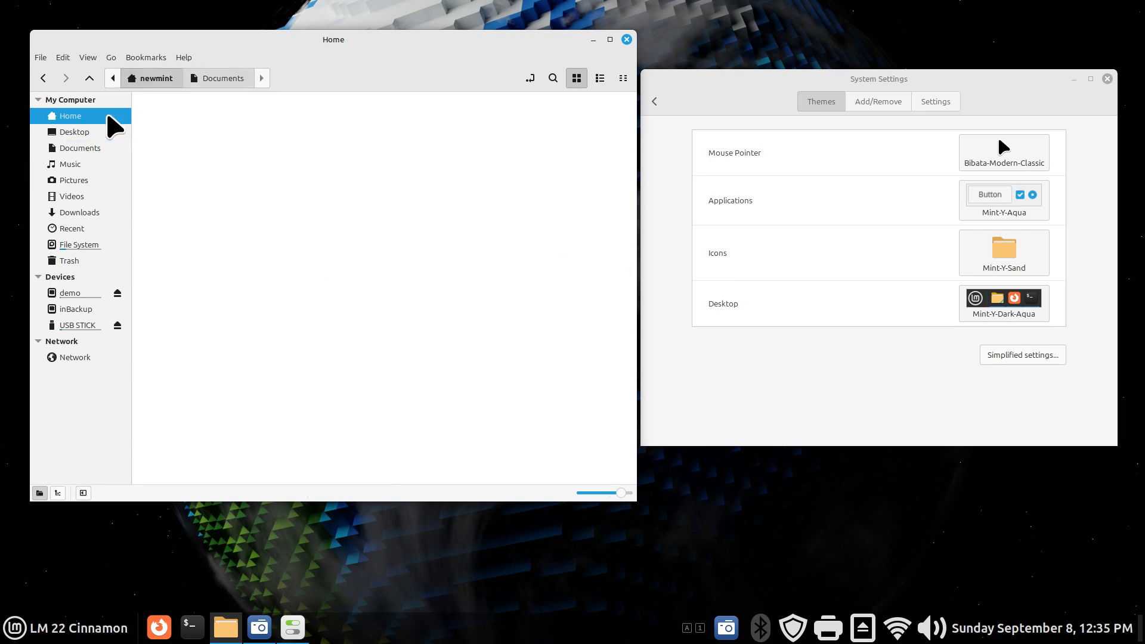
left_click(43, 80)
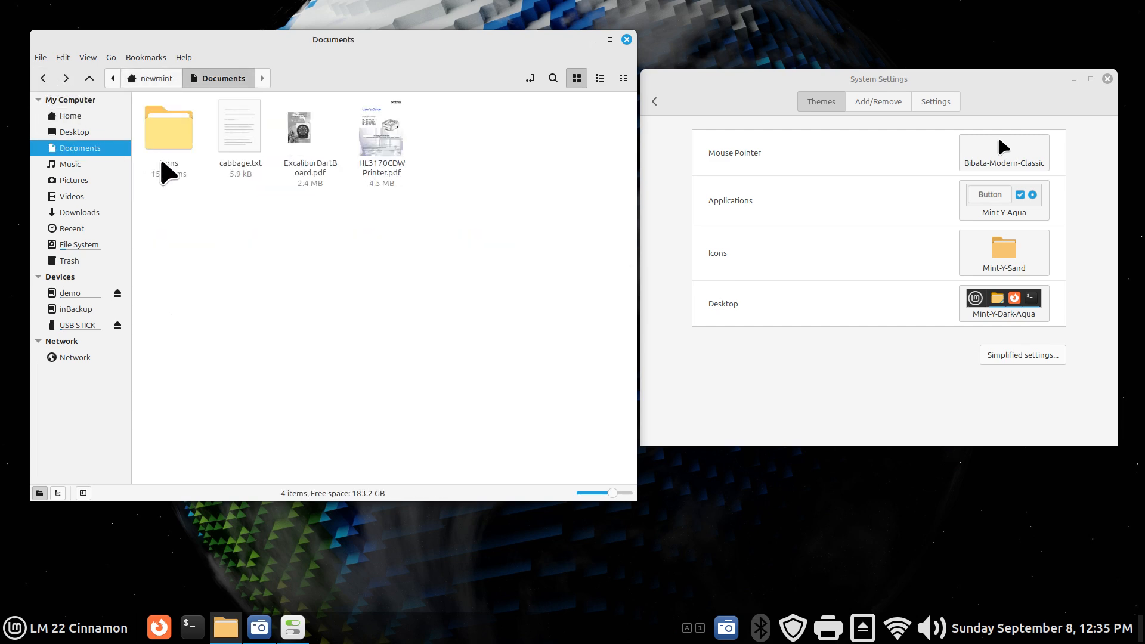
left_click(172, 140)
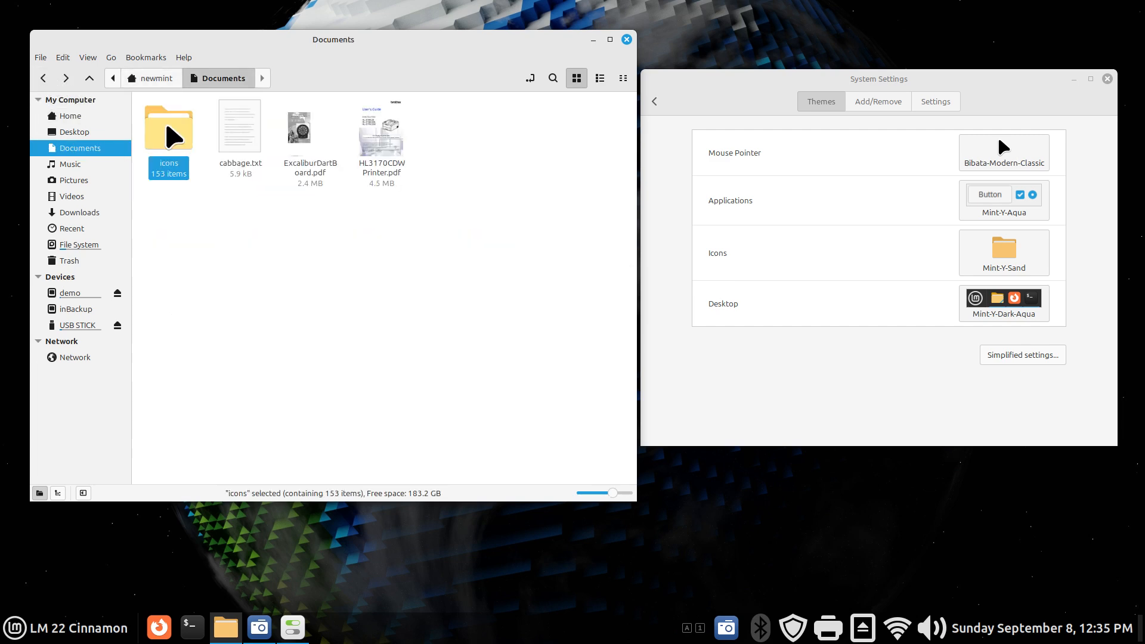
double_click(173, 137)
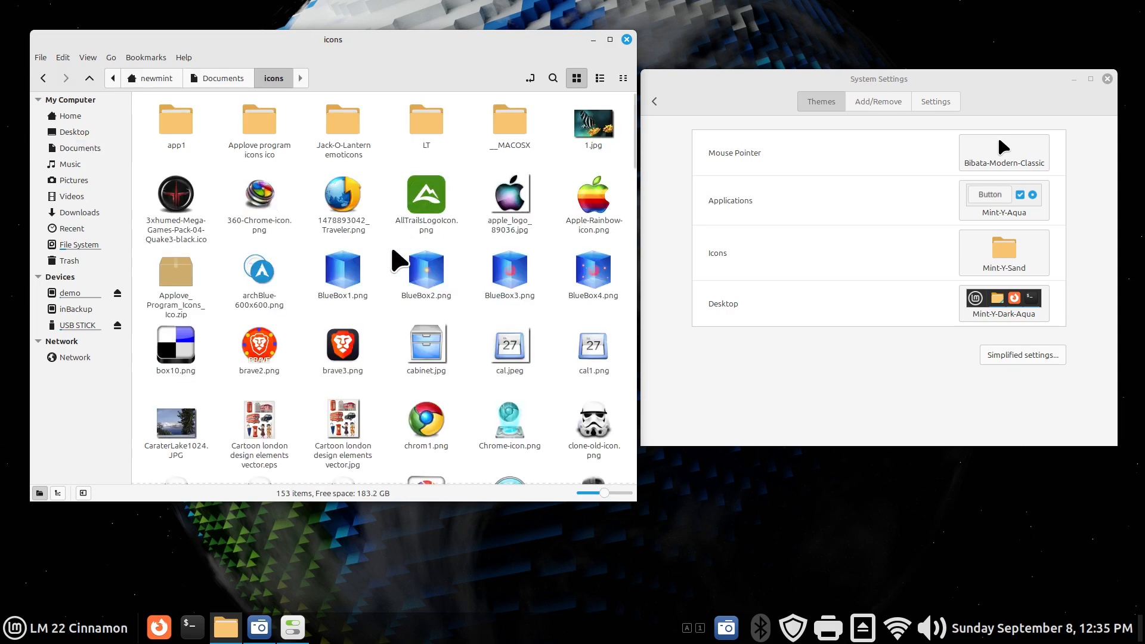
scroll(399, 260, "down", 15)
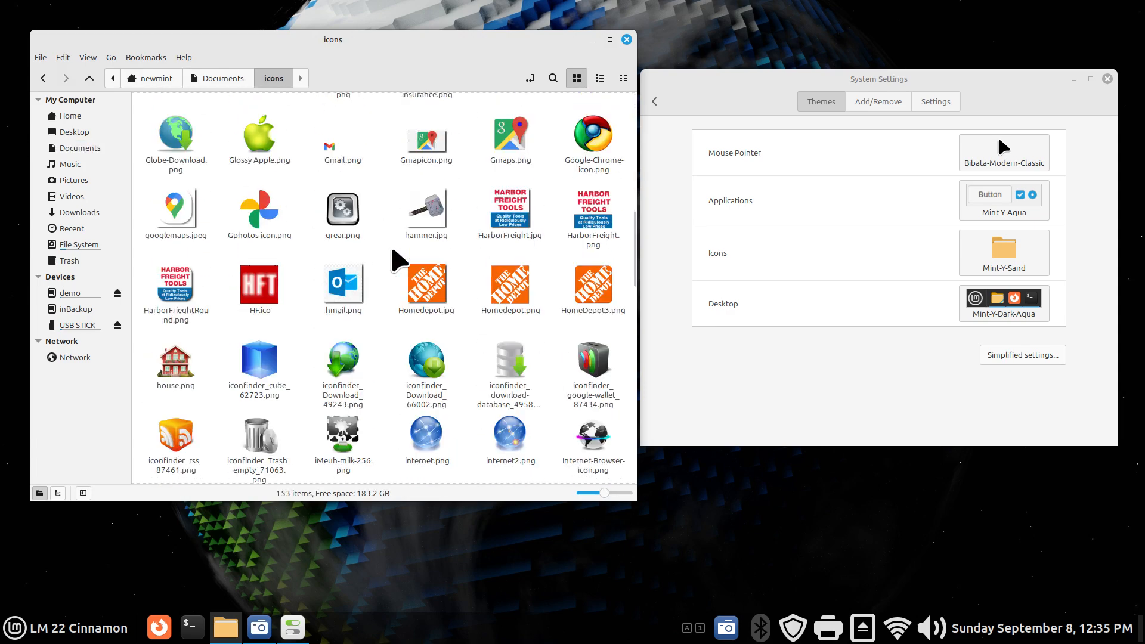
scroll(398, 260, "down", 3)
scroll(398, 261, "up", 18)
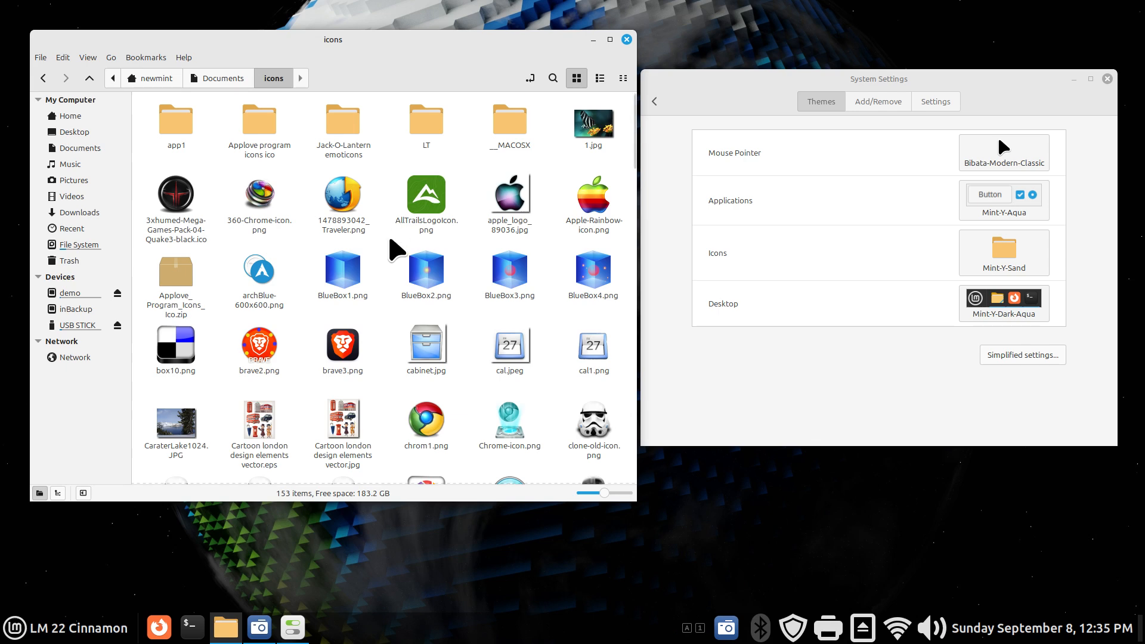
- Return to Documents, reopen its icons folder and select the 1.jpg image
left_click(221, 78)
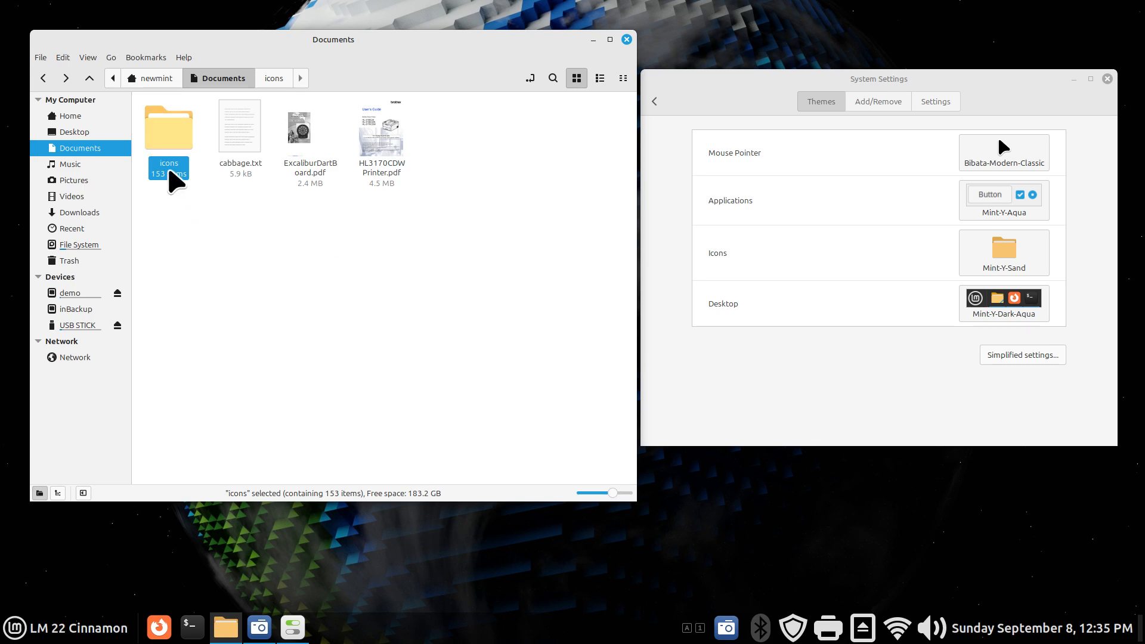
double_click(162, 146)
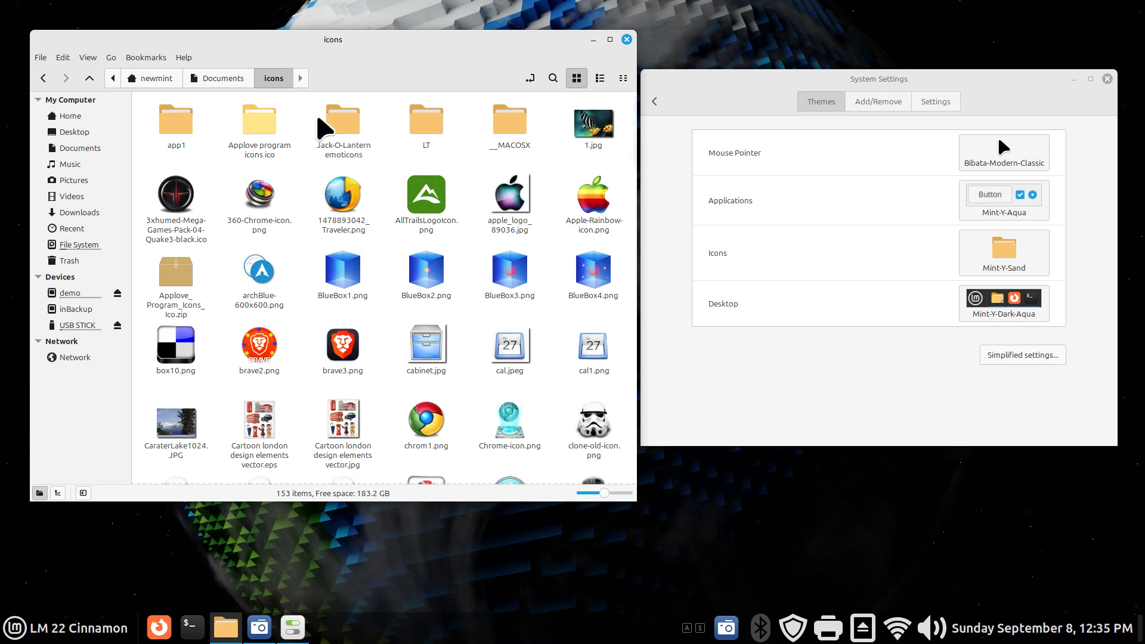
left_click(592, 128)
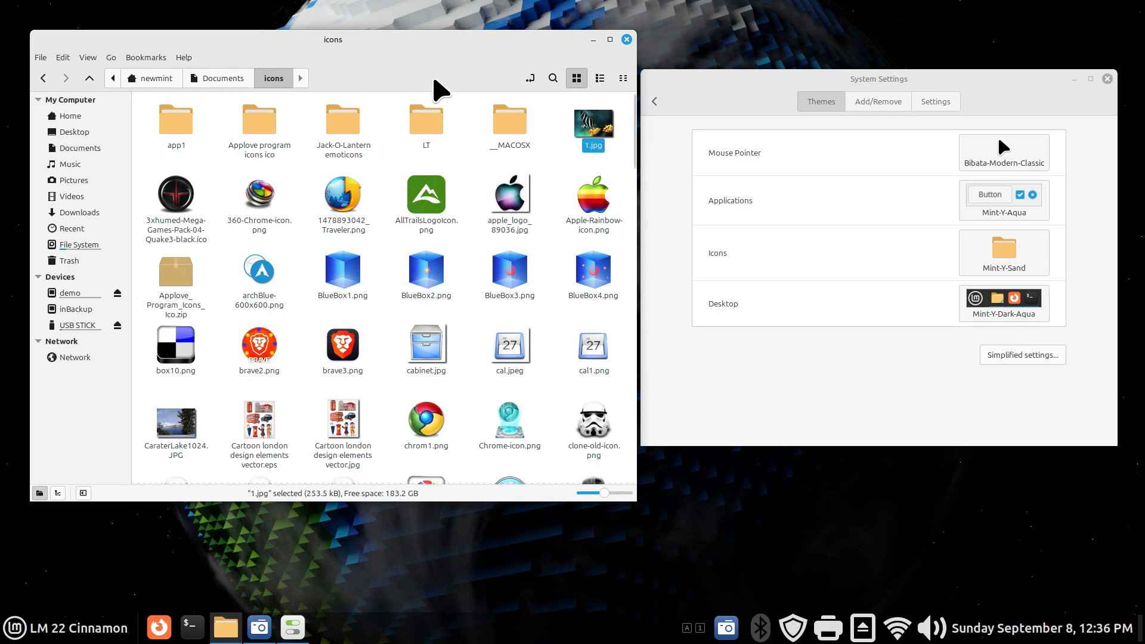
- Revisit the icons folder by way of Home and Documents, and return to the Home folder
left_click(81, 118)
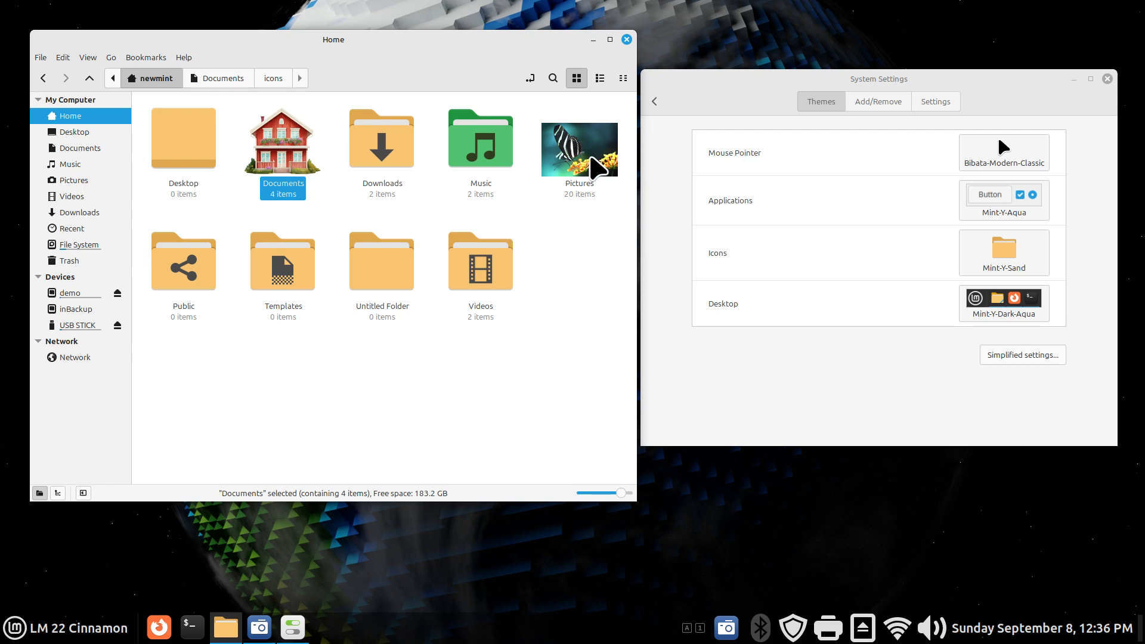
left_click(92, 150)
left_click(177, 134)
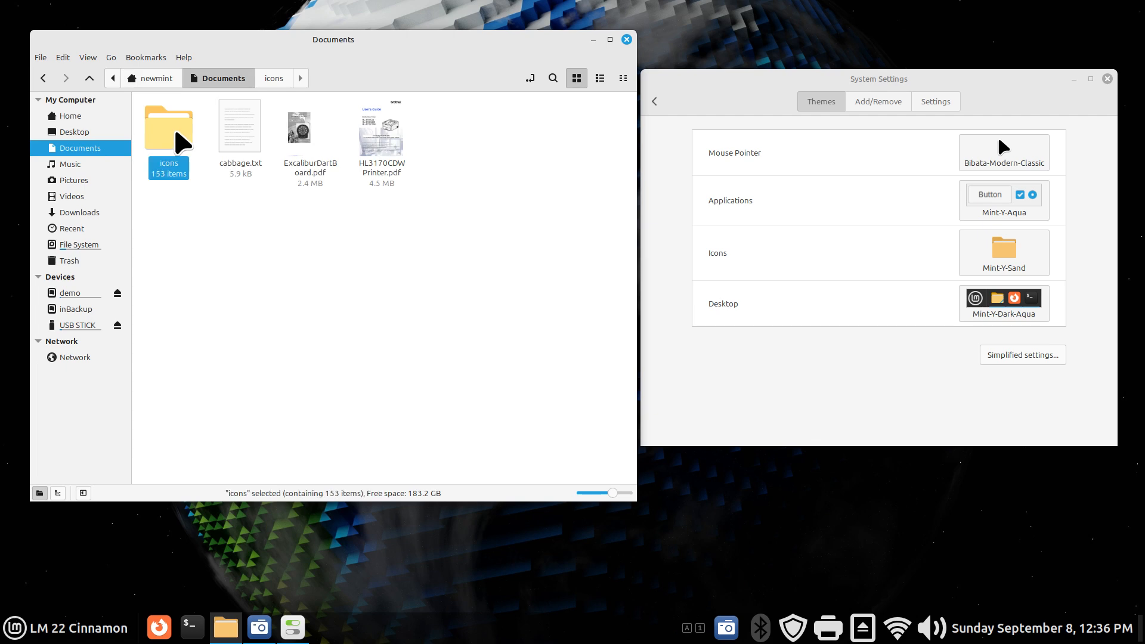
double_click(178, 140)
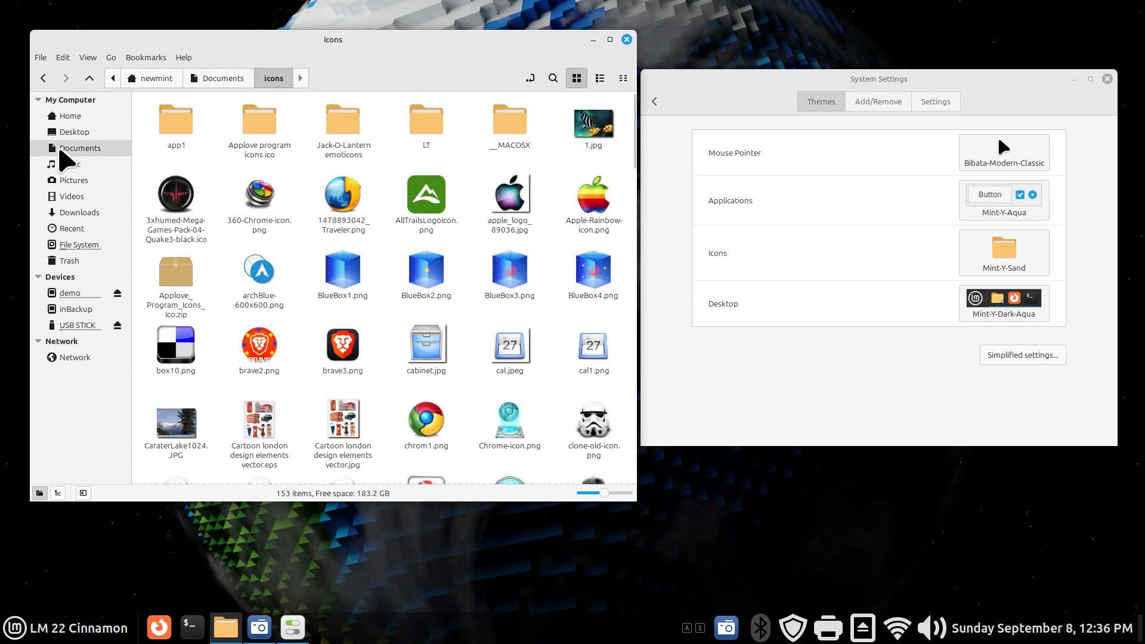
left_click(70, 116)
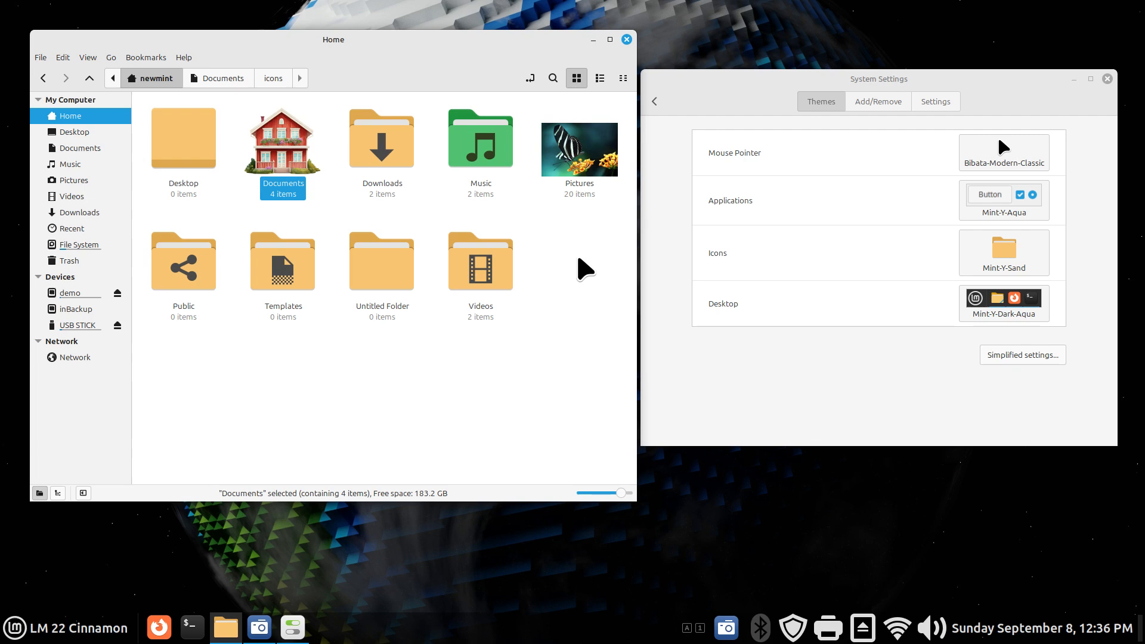
left_click(64, 148)
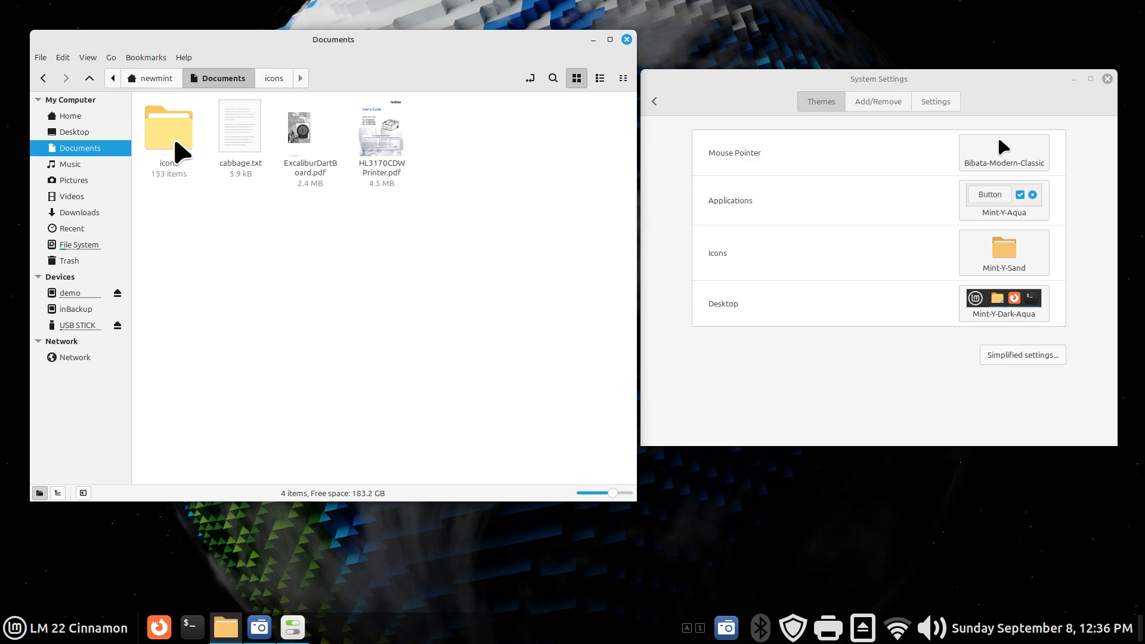
left_click(92, 117)
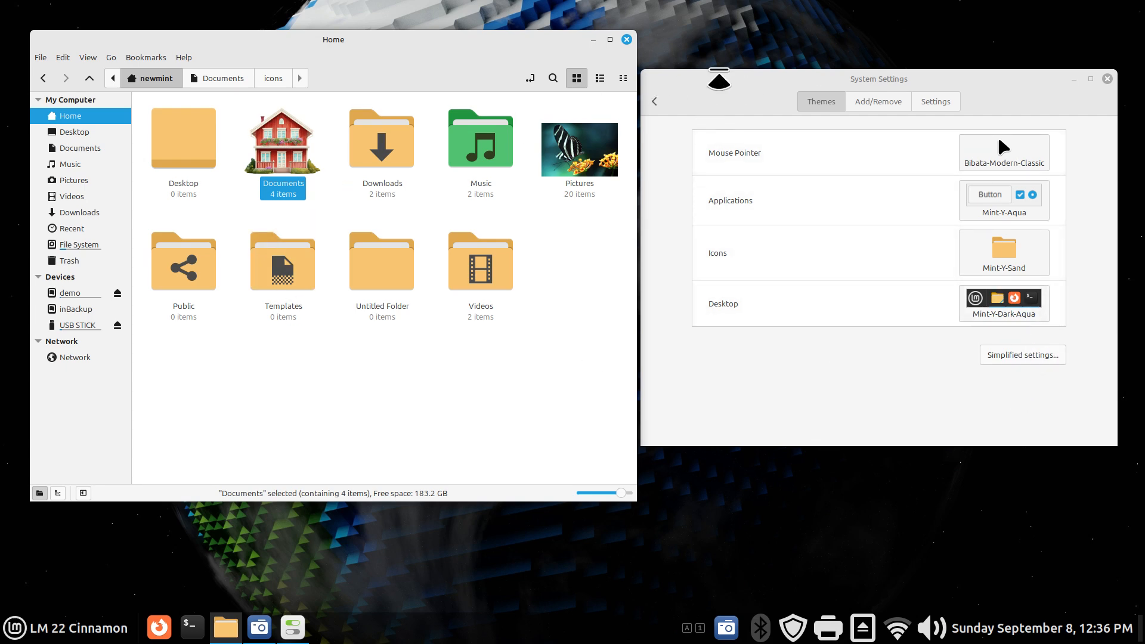
- Move the System Settings window slightly away from the file manager and select the Documents folder in Home
mouse_move(680, 91)
left_mouse_down()
mouse_move(697, 74)
mouse_move(692, 83)
left_mouse_up()
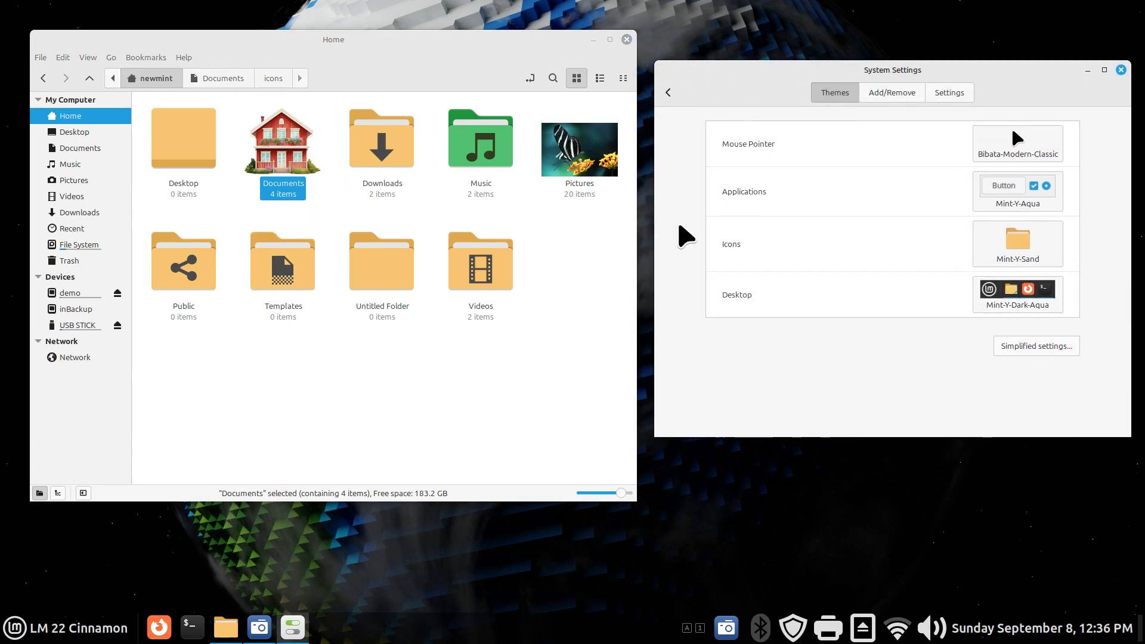
left_click(572, 152)
left_click(471, 149)
left_click(292, 156)
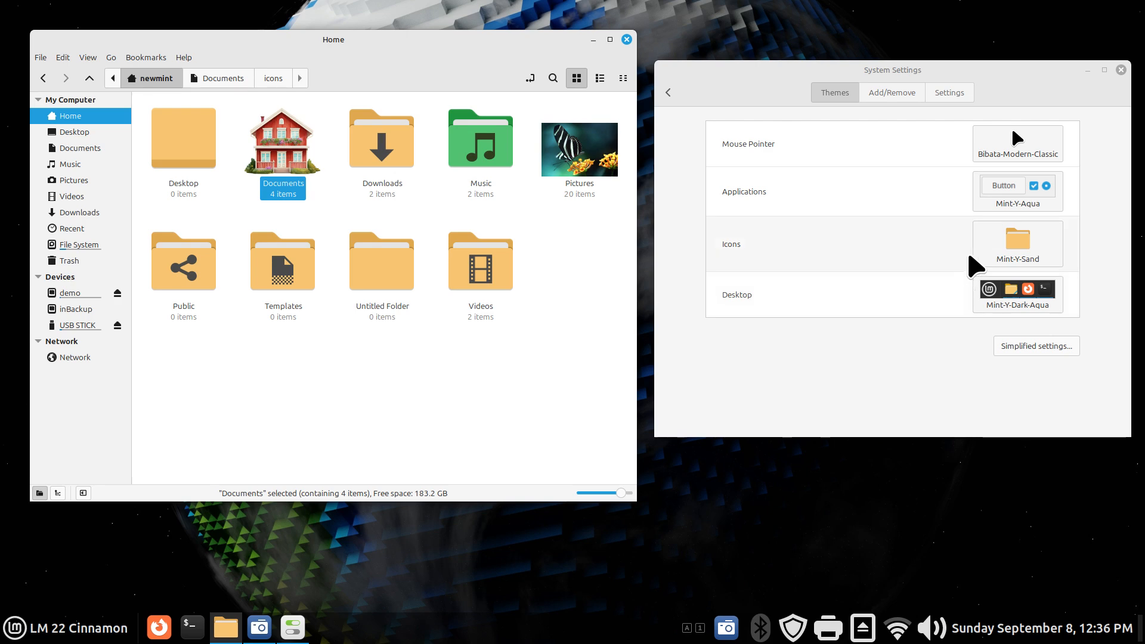
- Try the Mint-X-Sand and Yaru-bark-dark icon themes
left_click(984, 256)
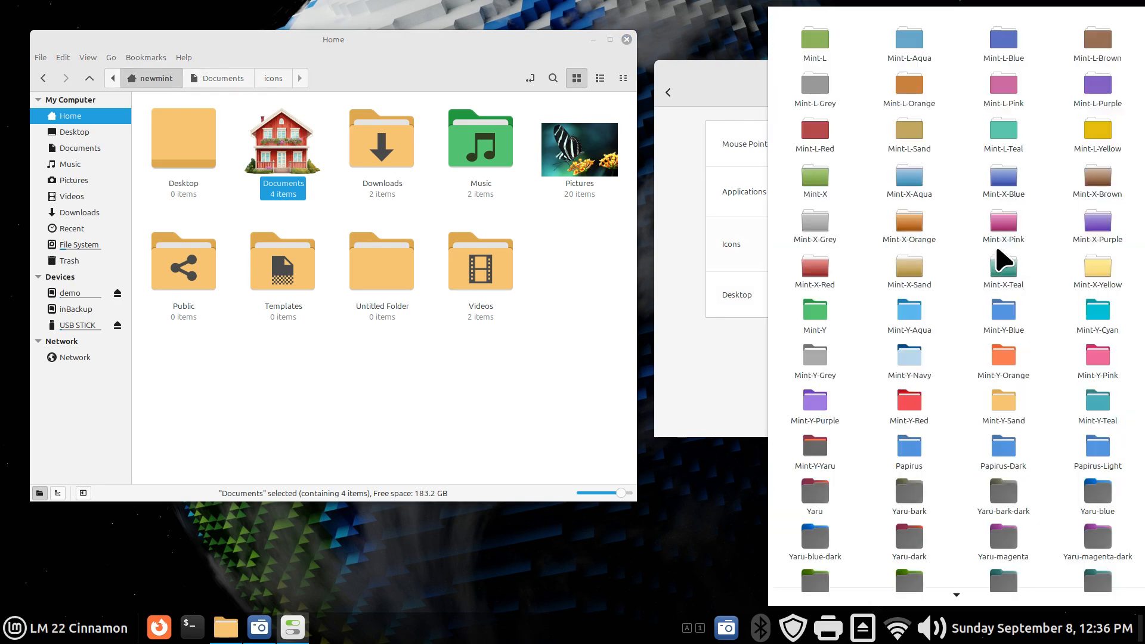
left_click(900, 271)
left_click(1040, 262)
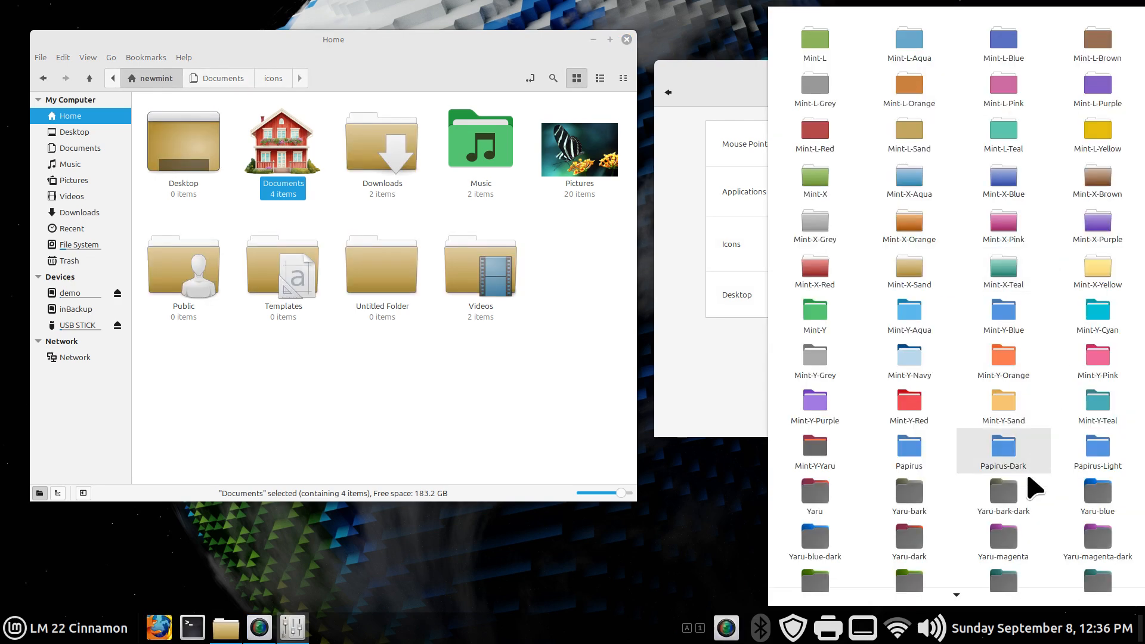
left_click(1014, 511)
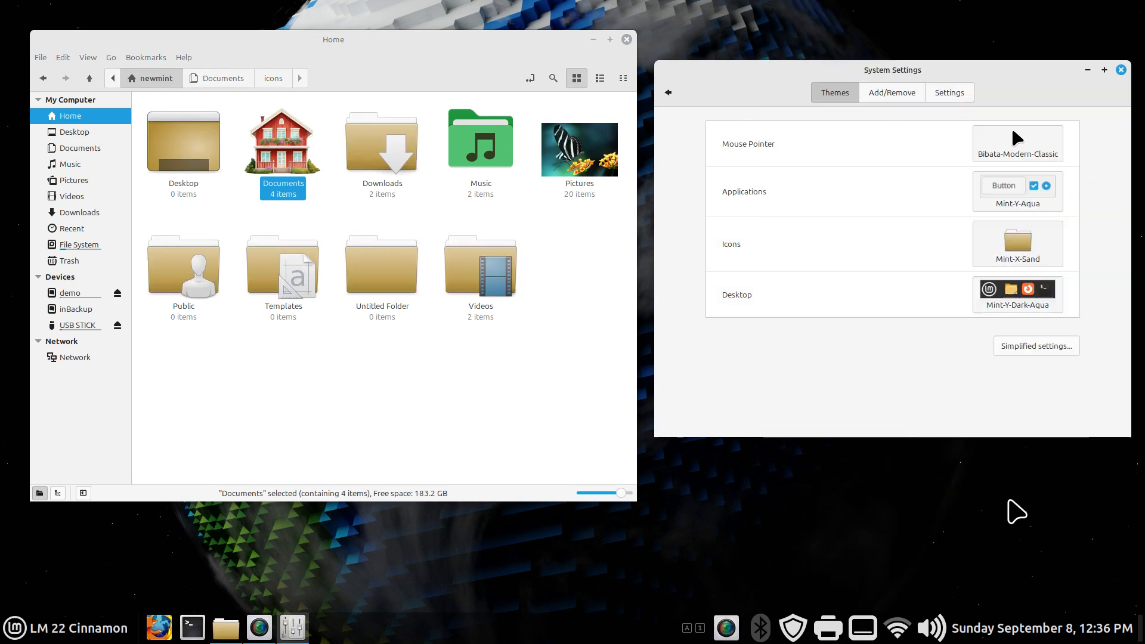
- Try the Papirus and Papirus-Light icon themes
left_click(1022, 236)
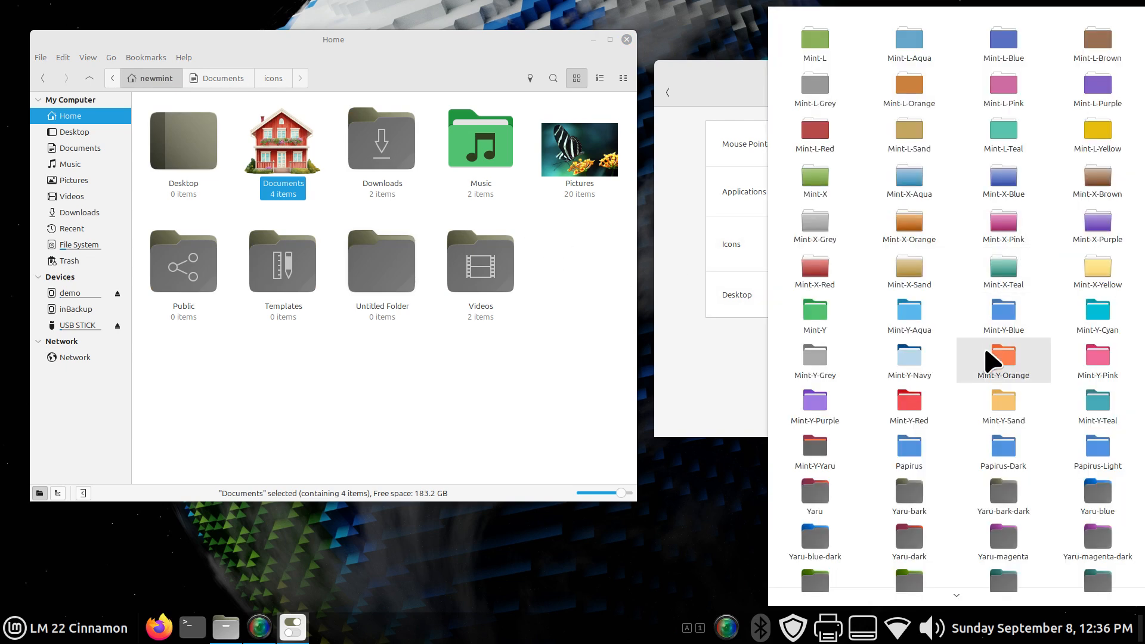
left_click(929, 458)
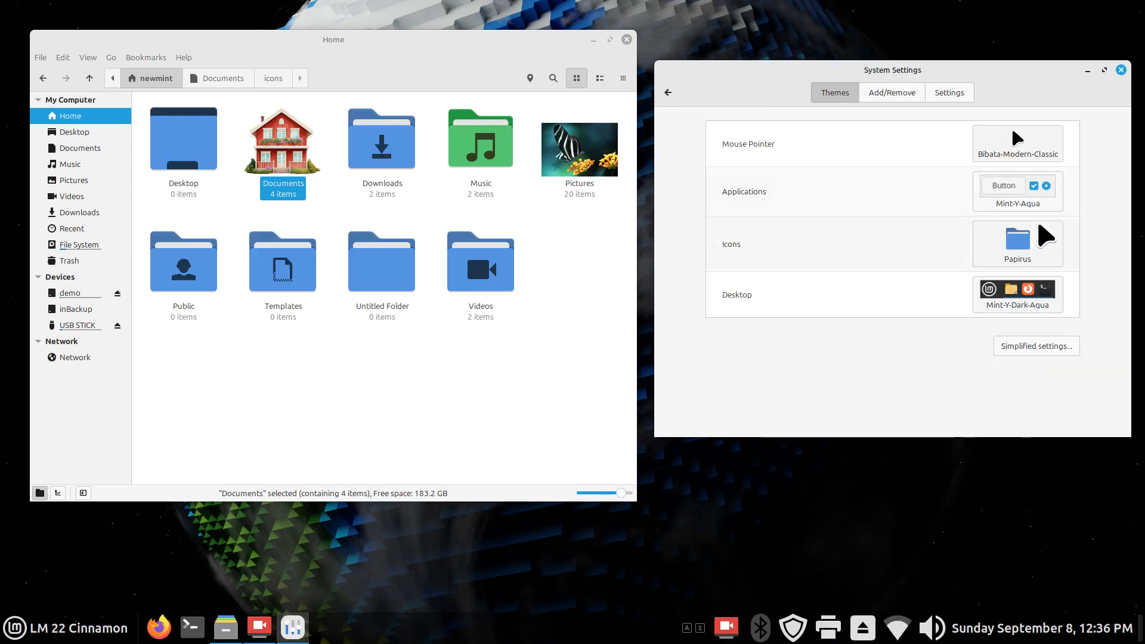
left_click(993, 239)
left_click(1103, 457)
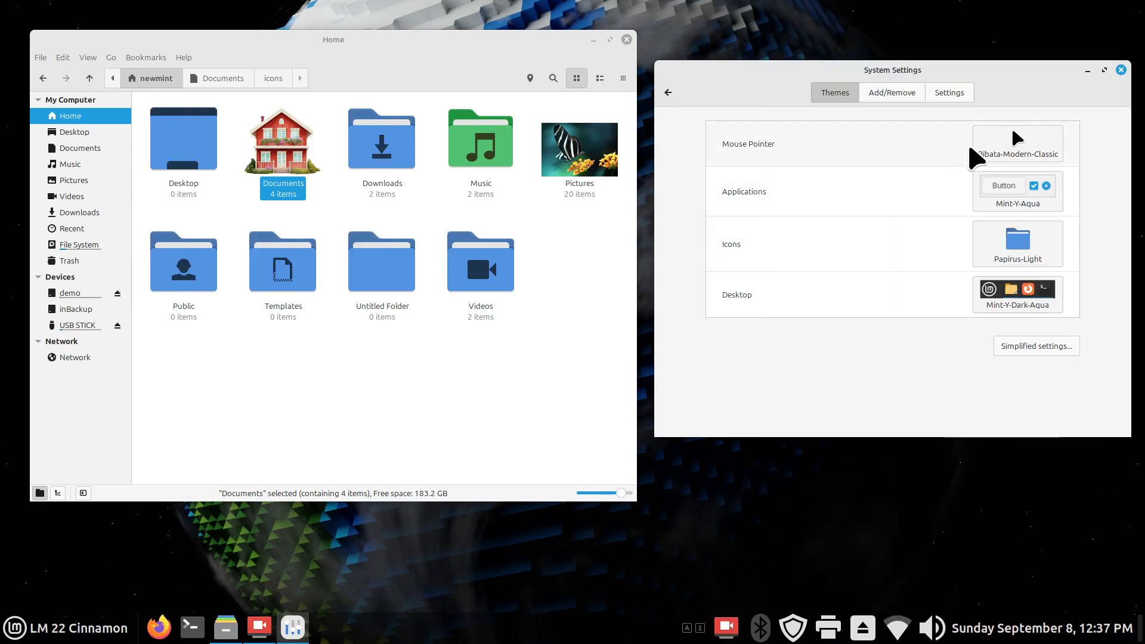
- Set the icon theme to Mint-L-Sand
left_click(1026, 233)
left_click(939, 137)
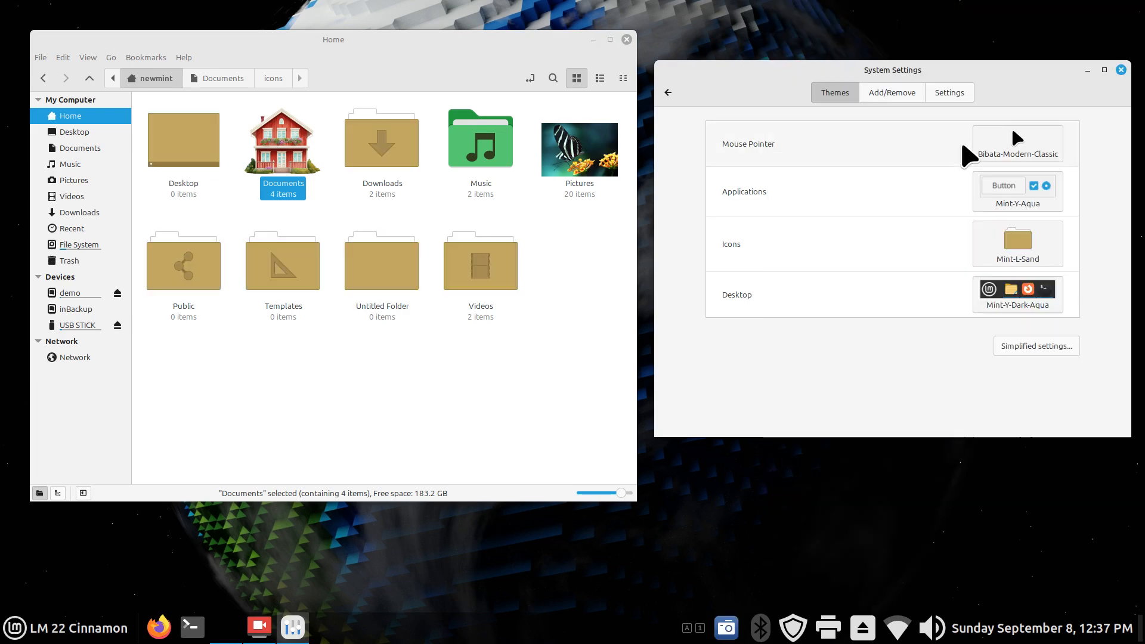
- Set the application theme to Mint-L-Dark-Red and the icon theme to Mint-Y-Blue
left_click(1002, 182)
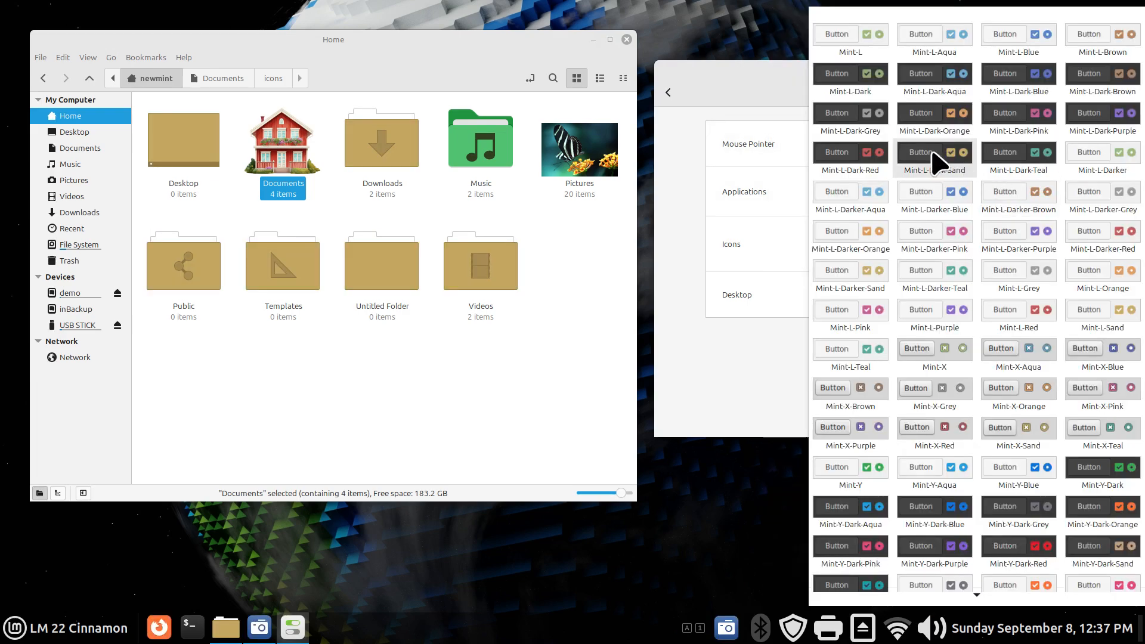
left_click(840, 156)
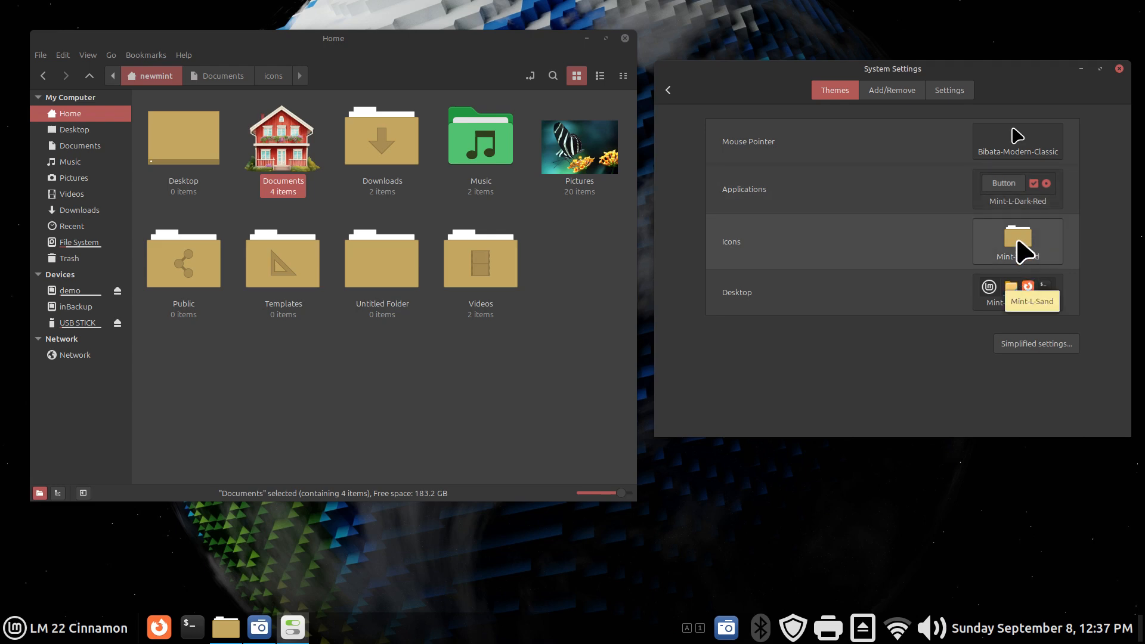
left_click(1026, 250)
left_click(1061, 289)
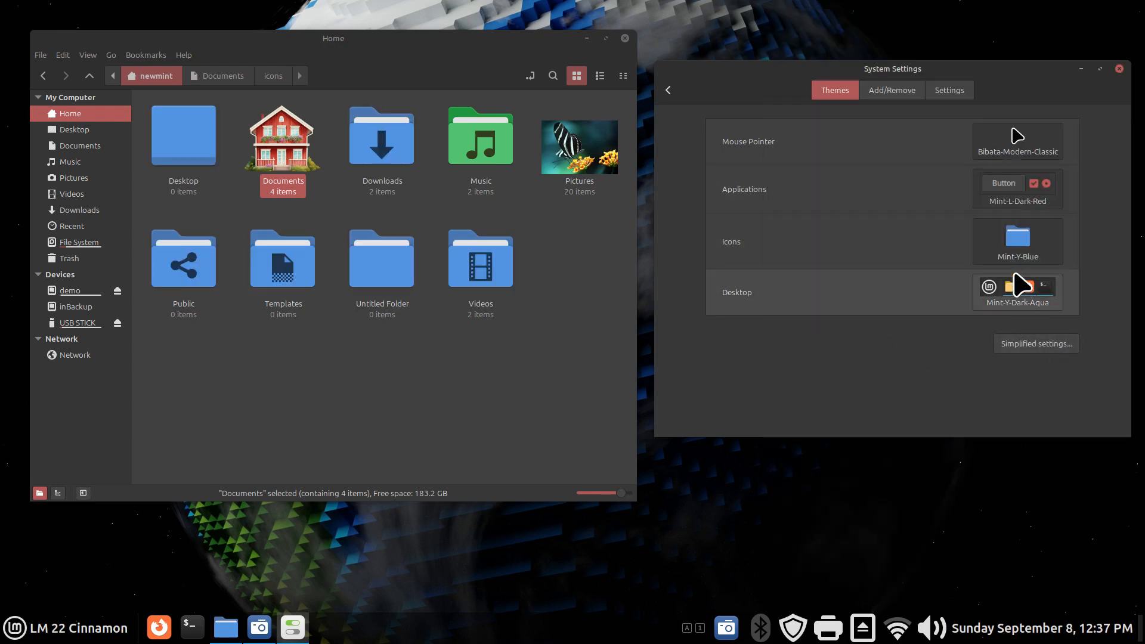
- Try the Papirus-Light icon theme and check the Downloads folder's context menu for colour choices
left_click(1018, 241)
left_click(1136, 459)
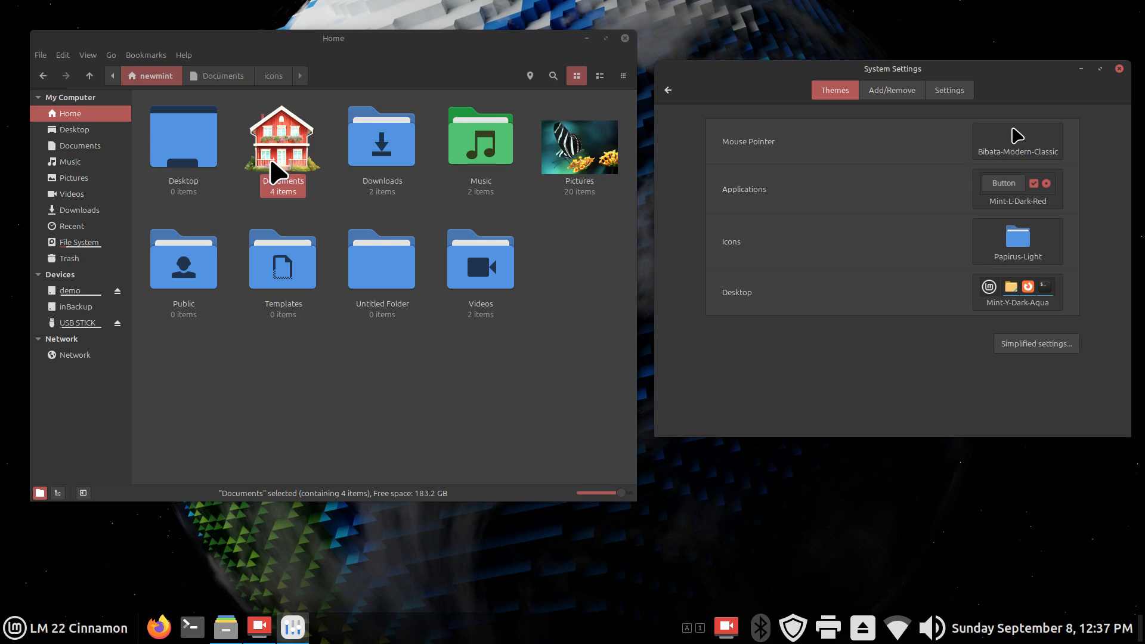
right_click(378, 145)
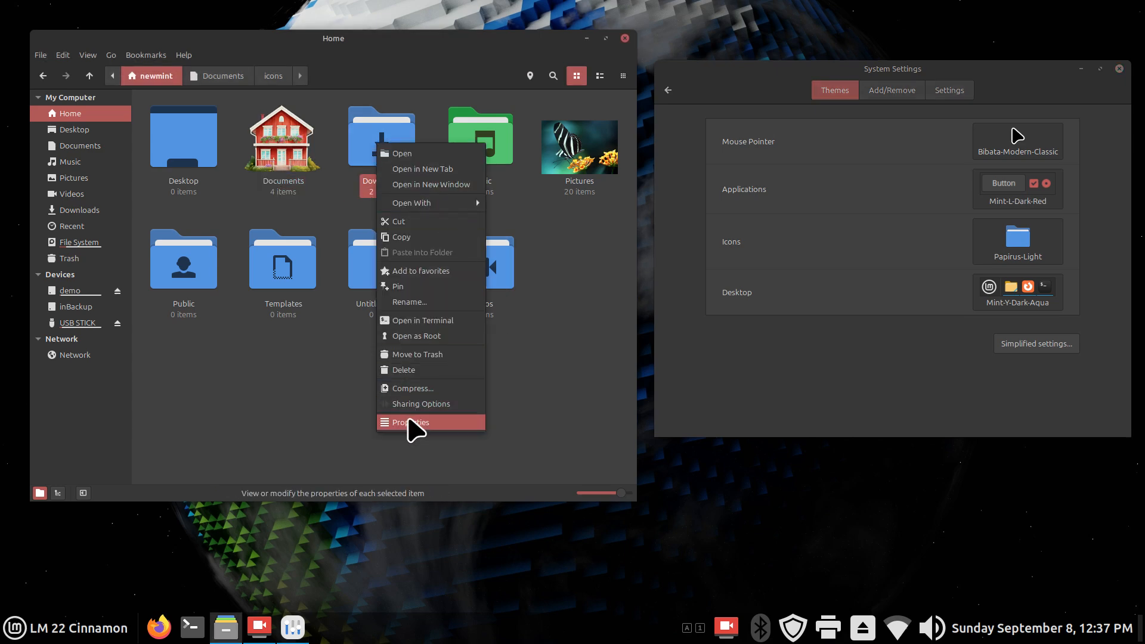
left_click(605, 384)
- Set the icon theme to Mint-Y-Sand and check the colour choices offered for the Downloads folder
left_click(1032, 251)
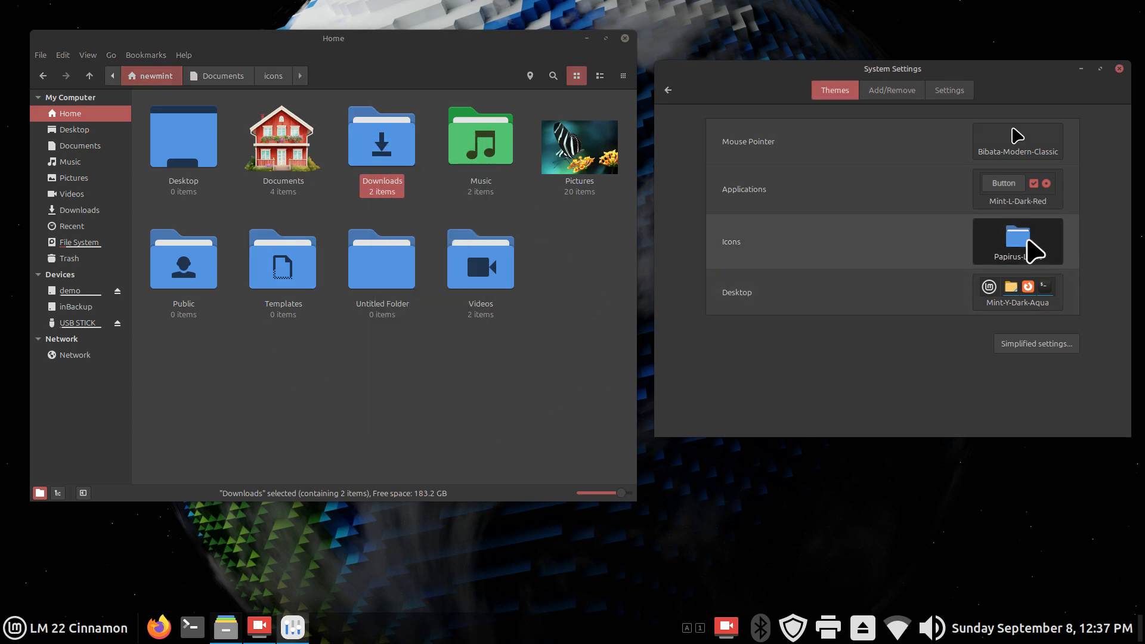
left_click(1005, 415)
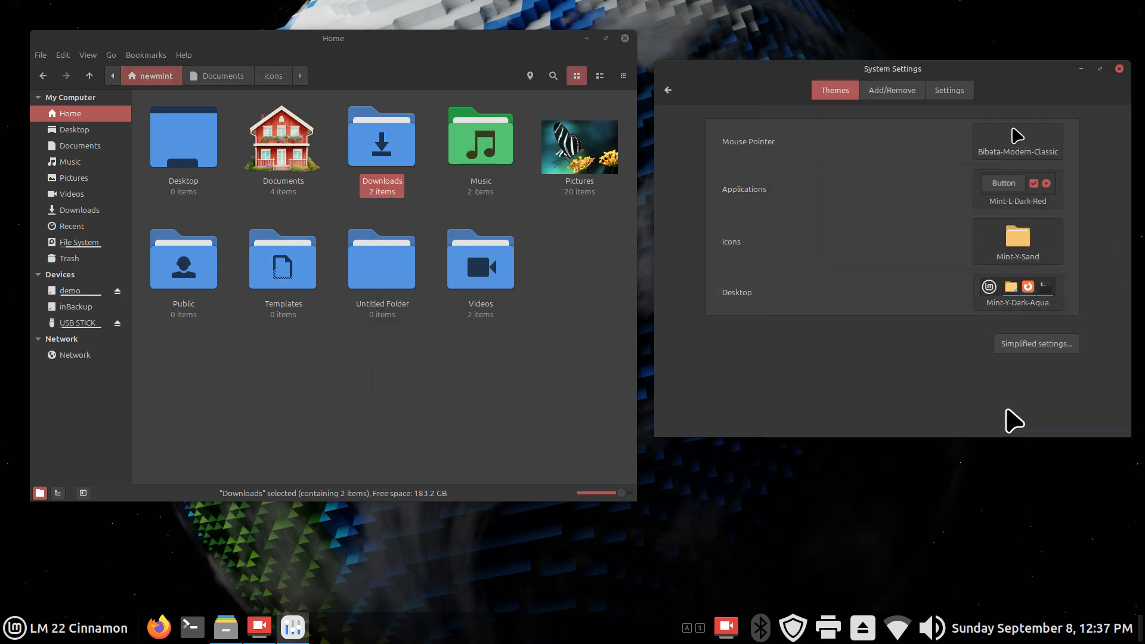
right_click(380, 135)
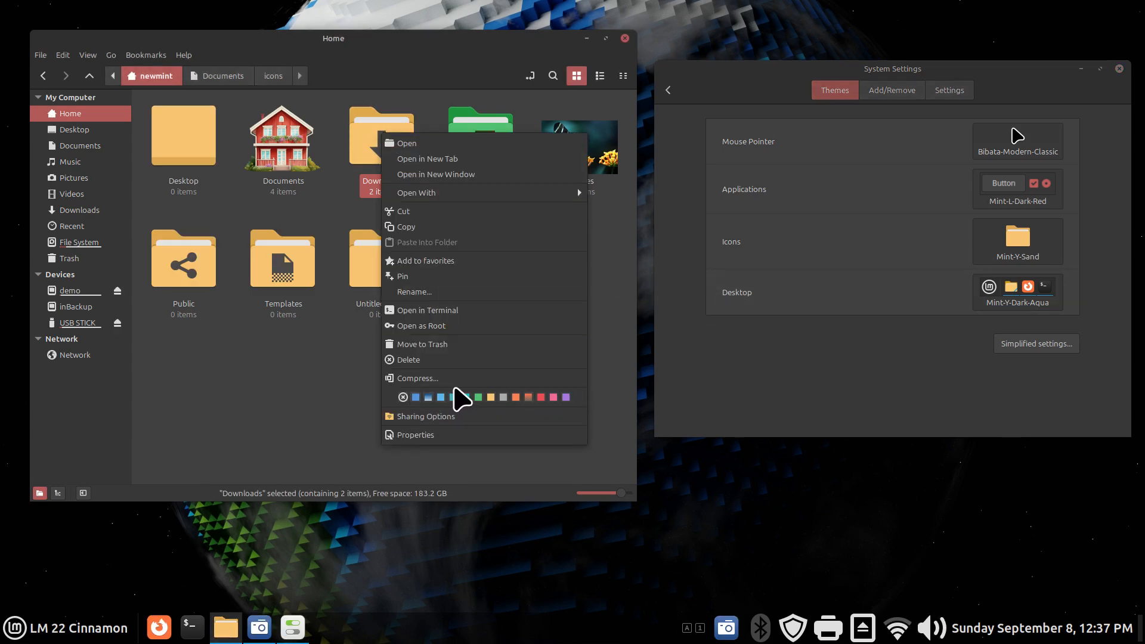
left_click(606, 315)
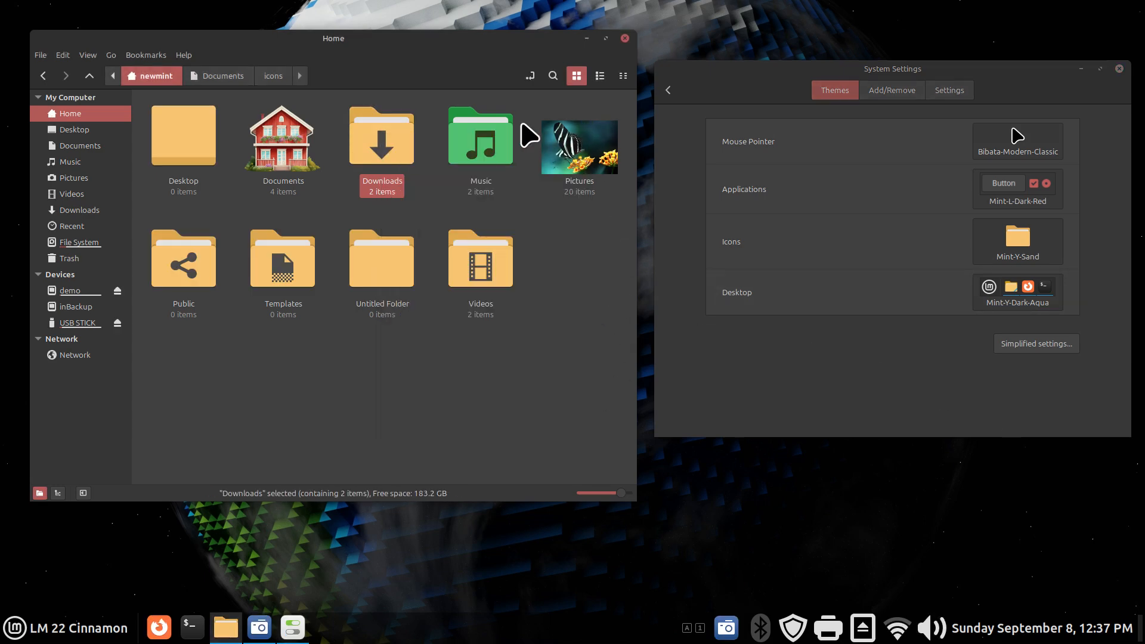
- Restore the Music folder's default colour
left_click(484, 146)
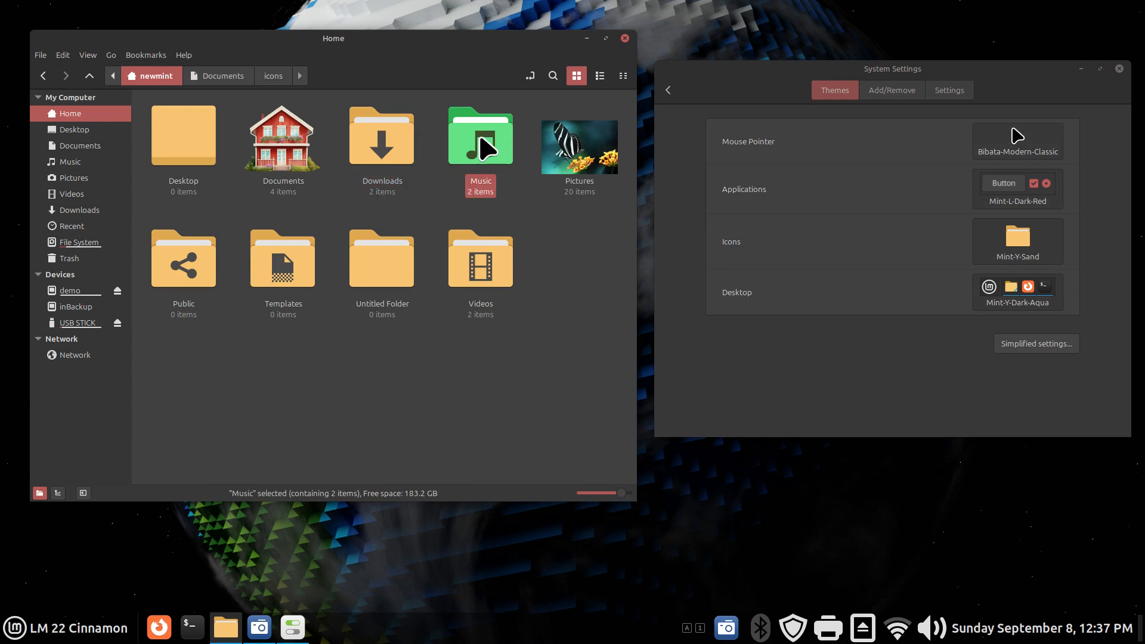
right_click(481, 138)
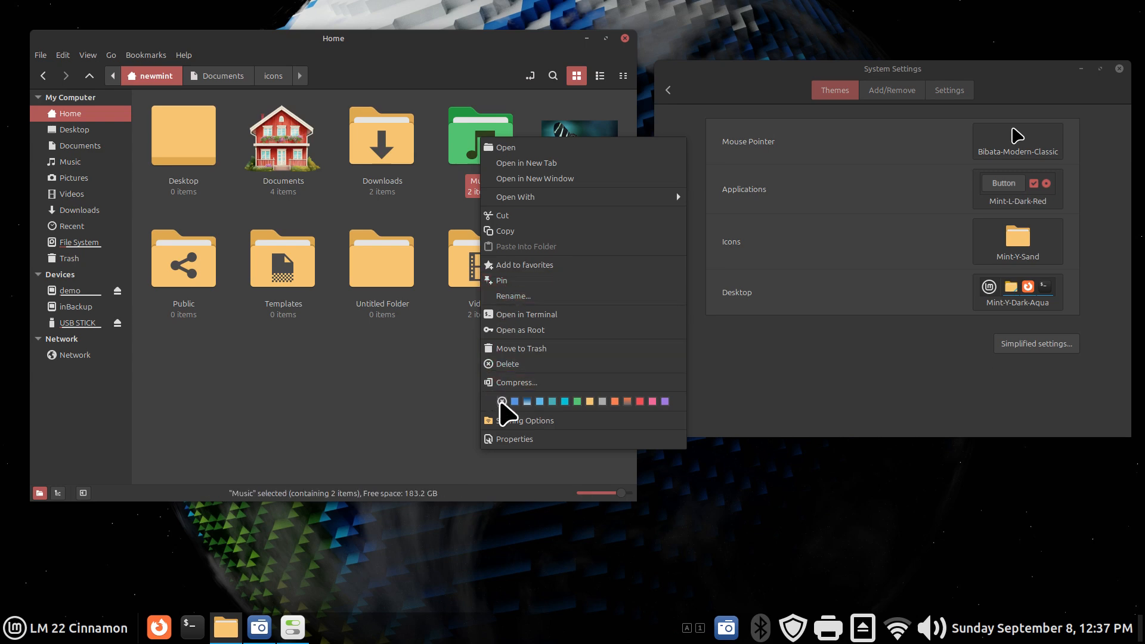
left_click(501, 404)
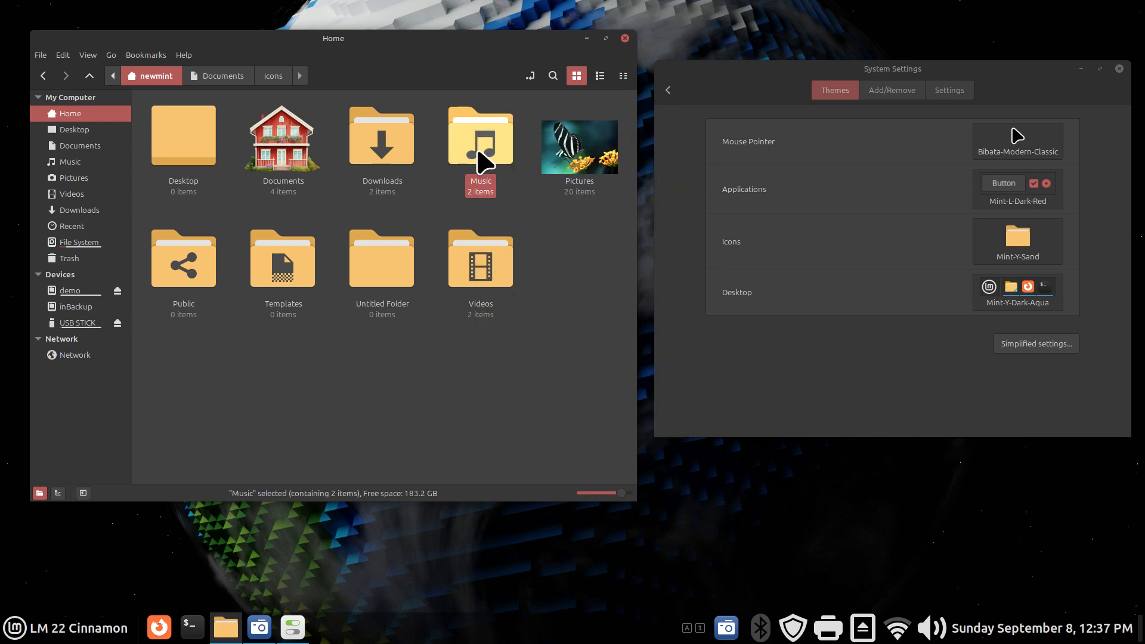
- Try the Yaru-bark icon theme and check the Music folder's context menu for colour choices
left_click(1017, 242)
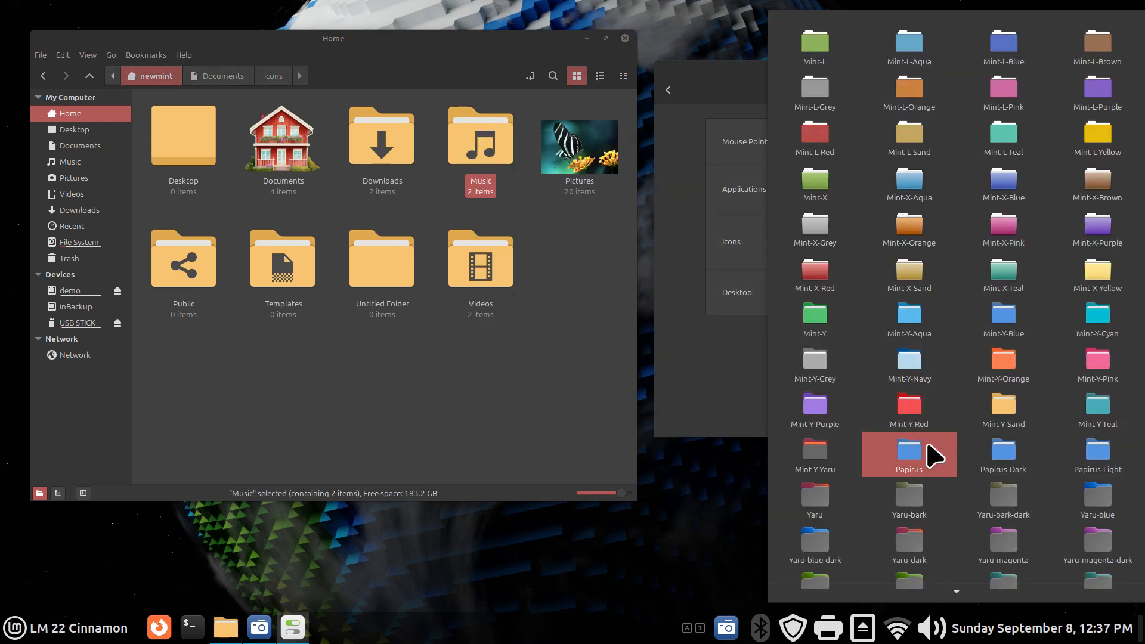
left_click(927, 507)
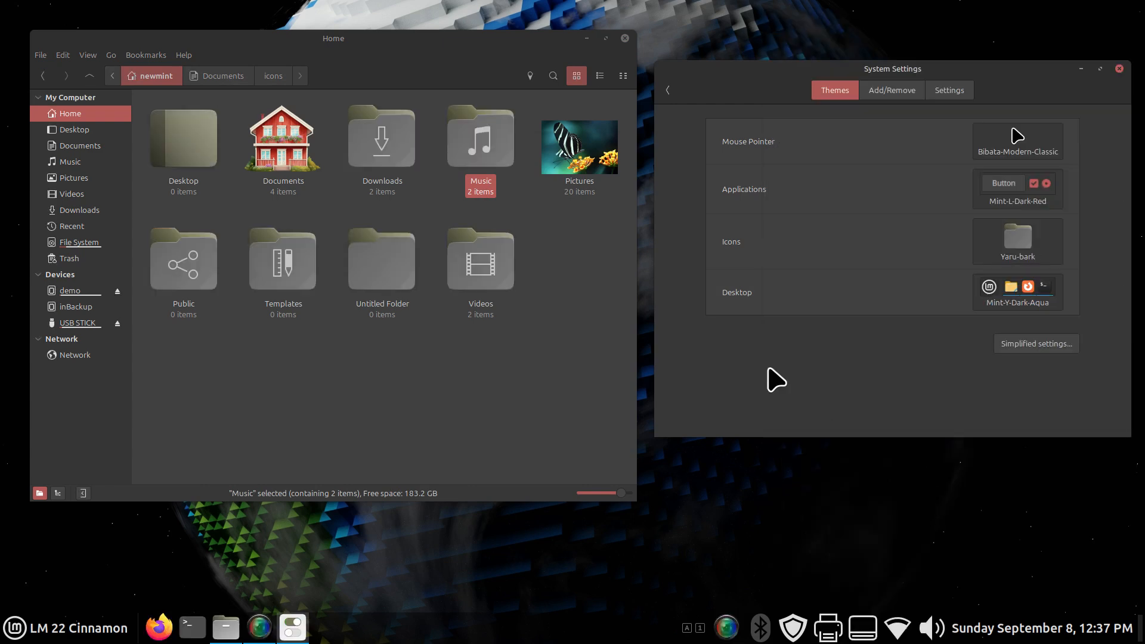
right_click(472, 139)
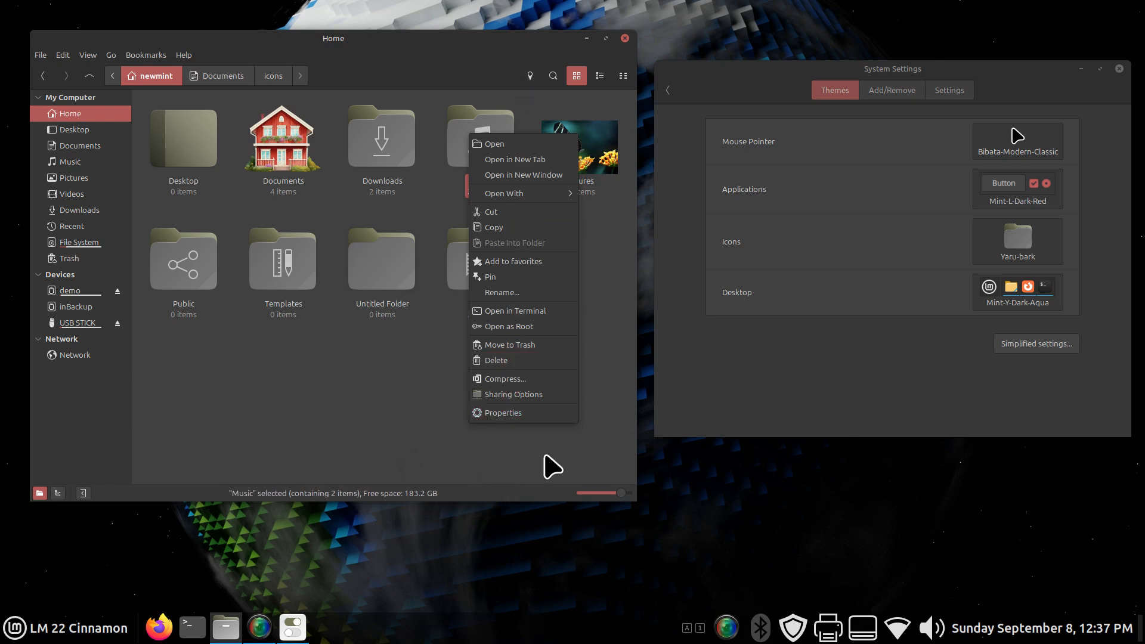
left_click(356, 398)
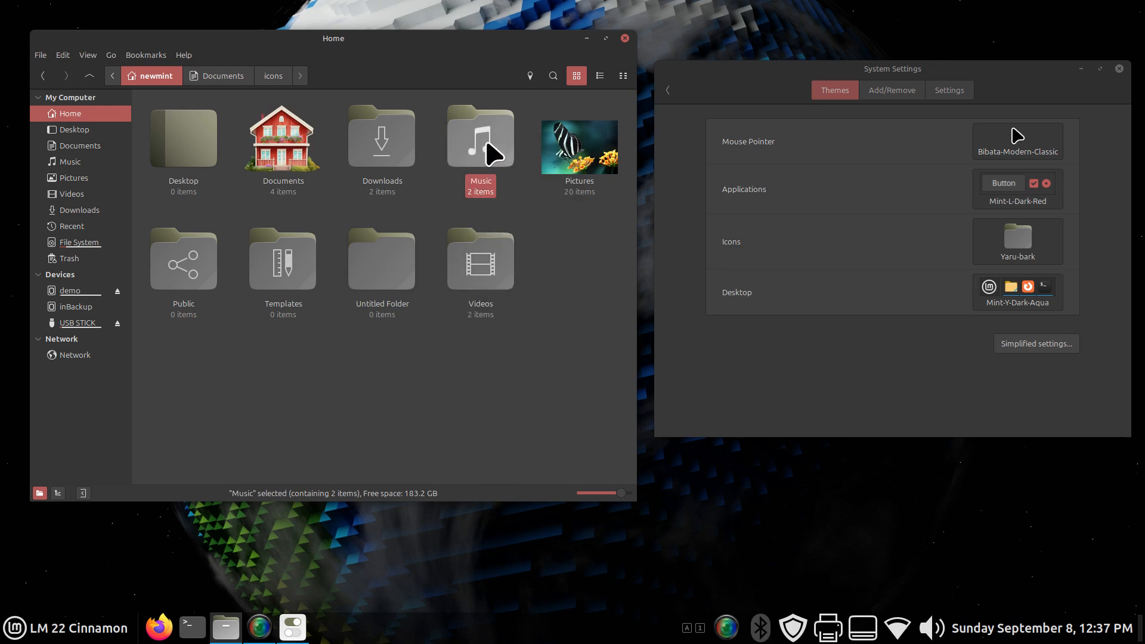
- Set the icon theme to Mint-Y-Sand and colour the Music folder red
left_click(1026, 246)
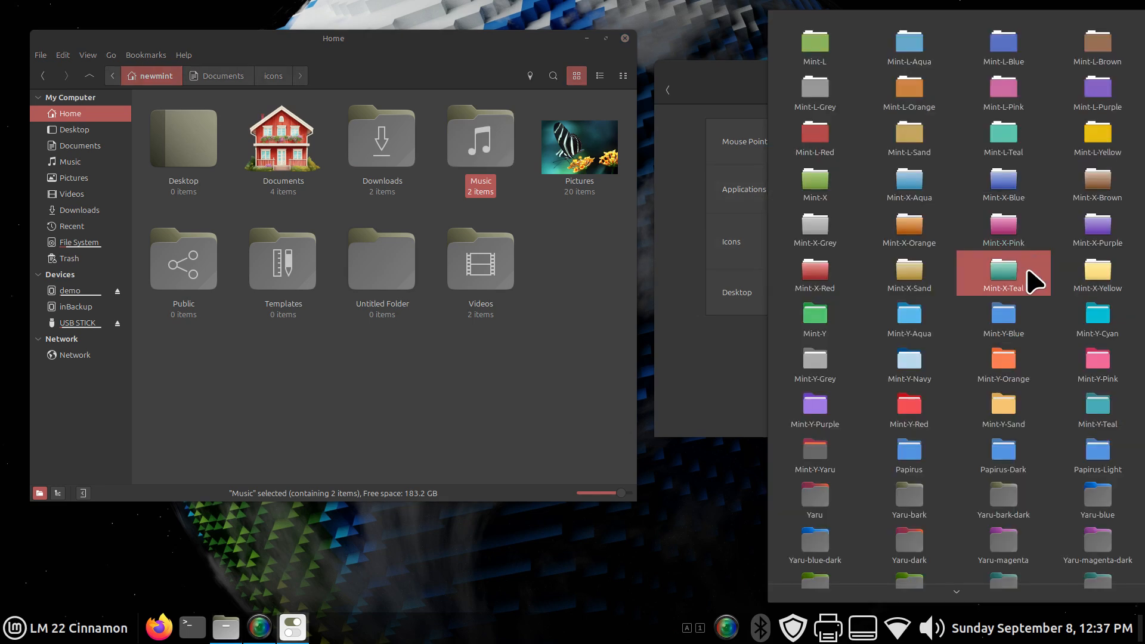
left_click(1021, 424)
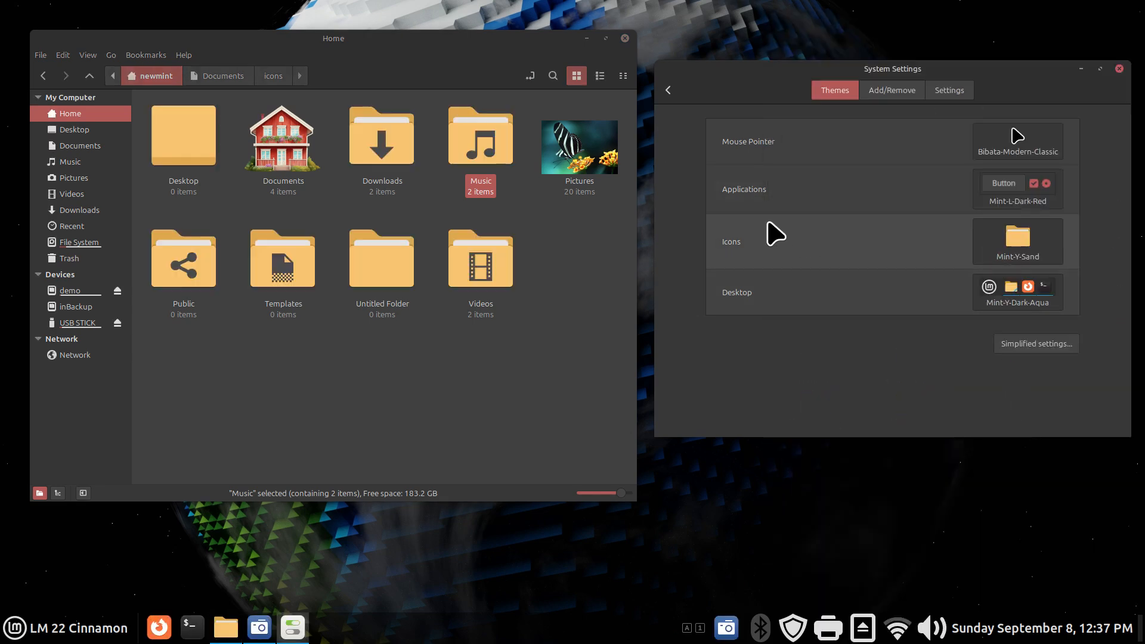
right_click(465, 125)
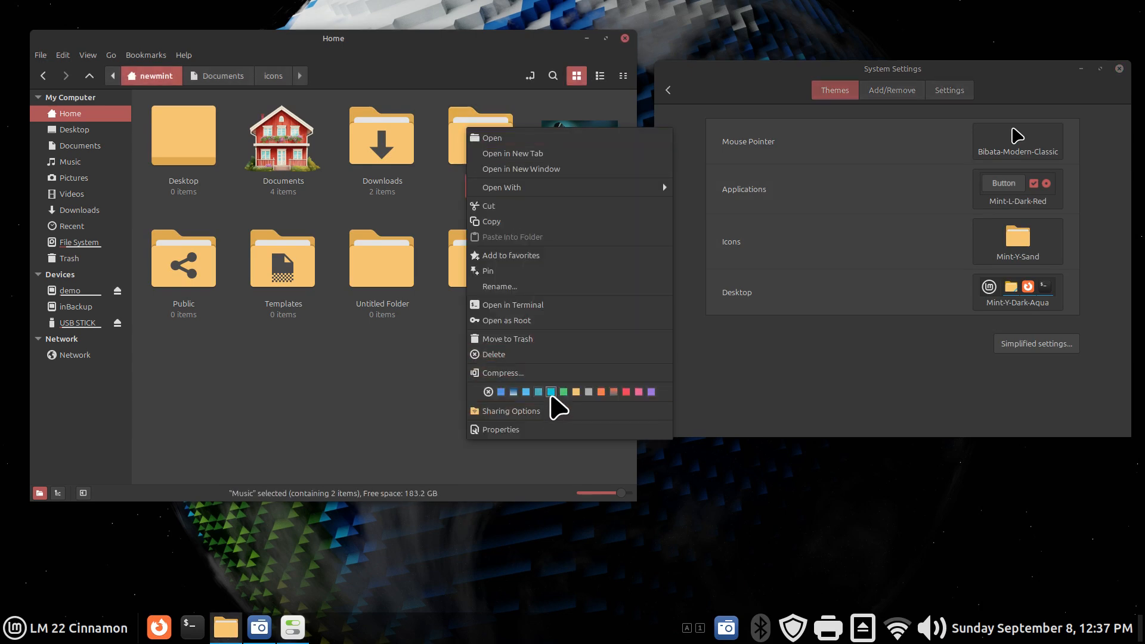
left_click(626, 392)
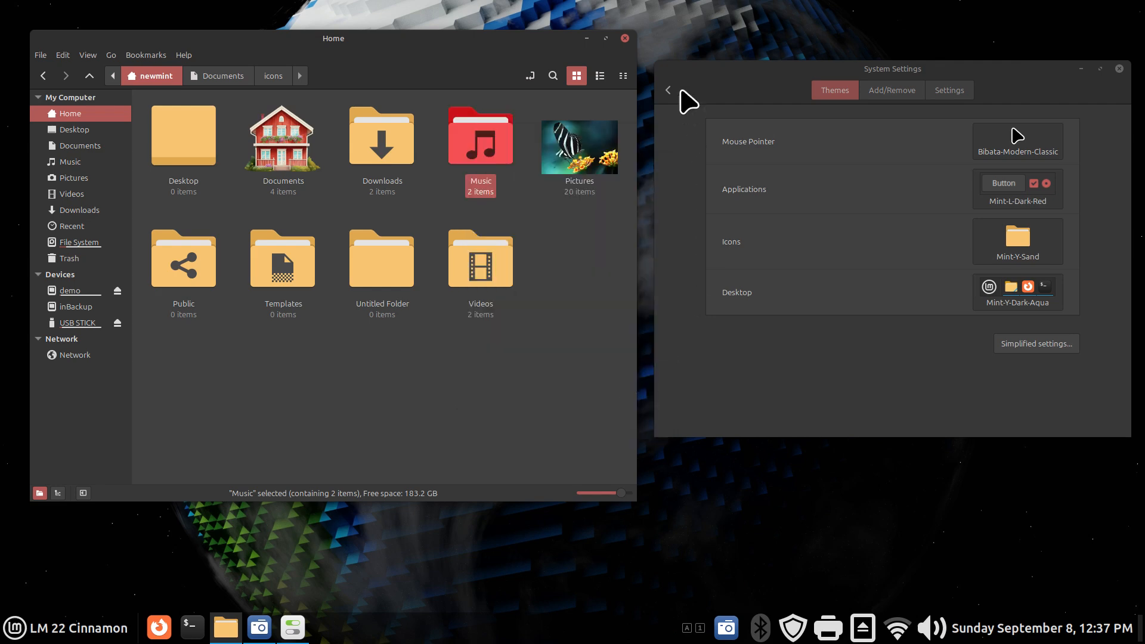
- Try the Yaru-bark icon theme with the red Music folder and check the context menus of Music and Untitled Folder
left_click(1020, 242)
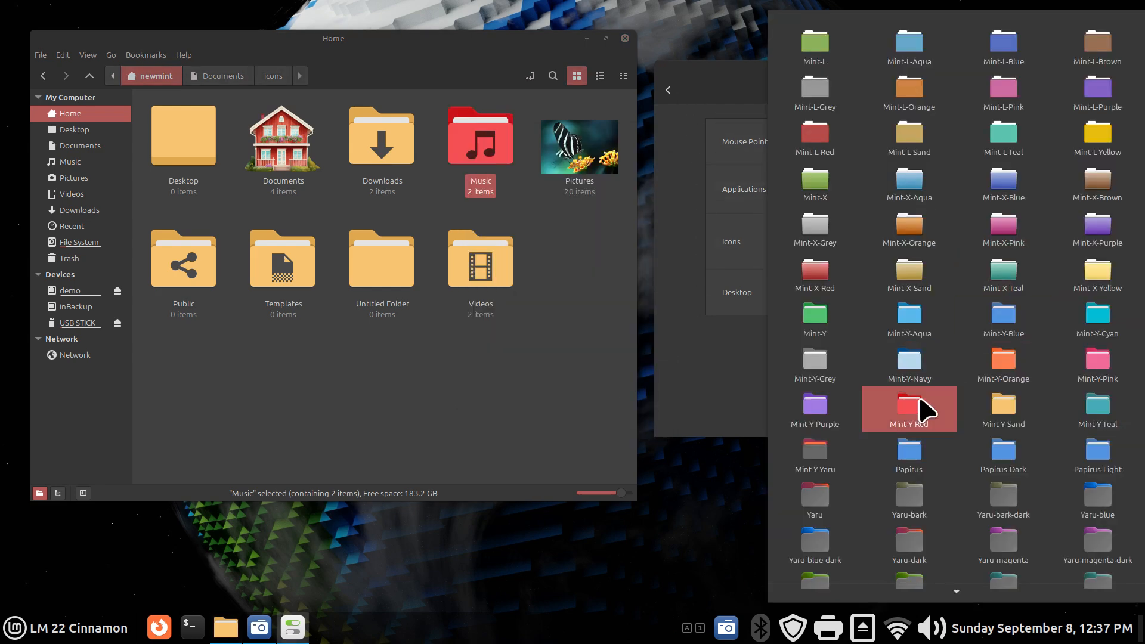
left_click(913, 498)
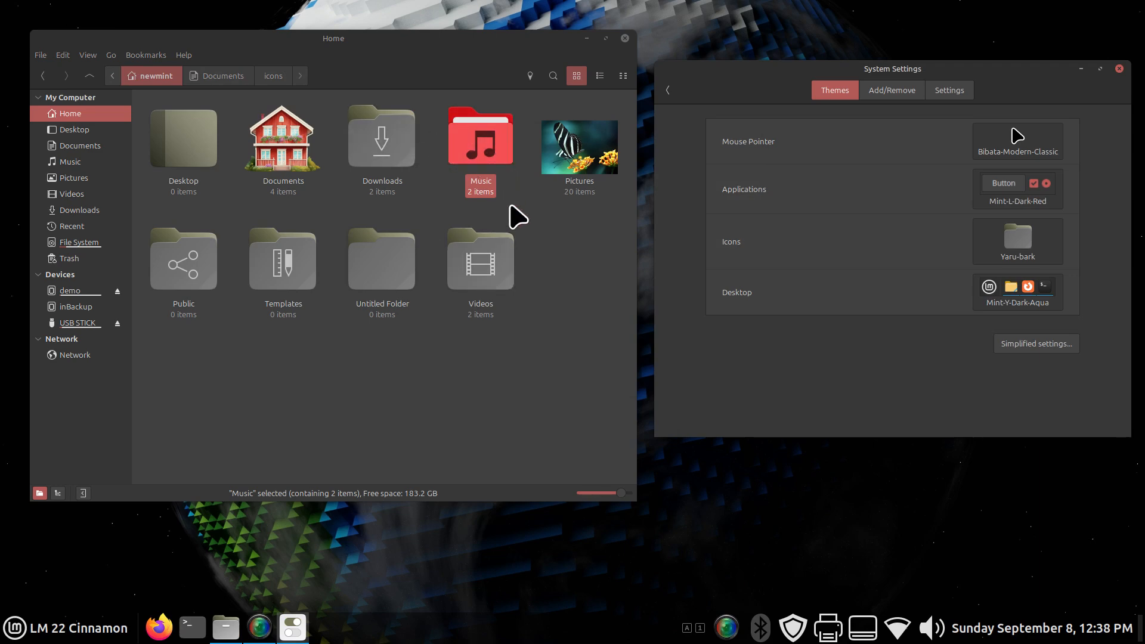
right_click(475, 135)
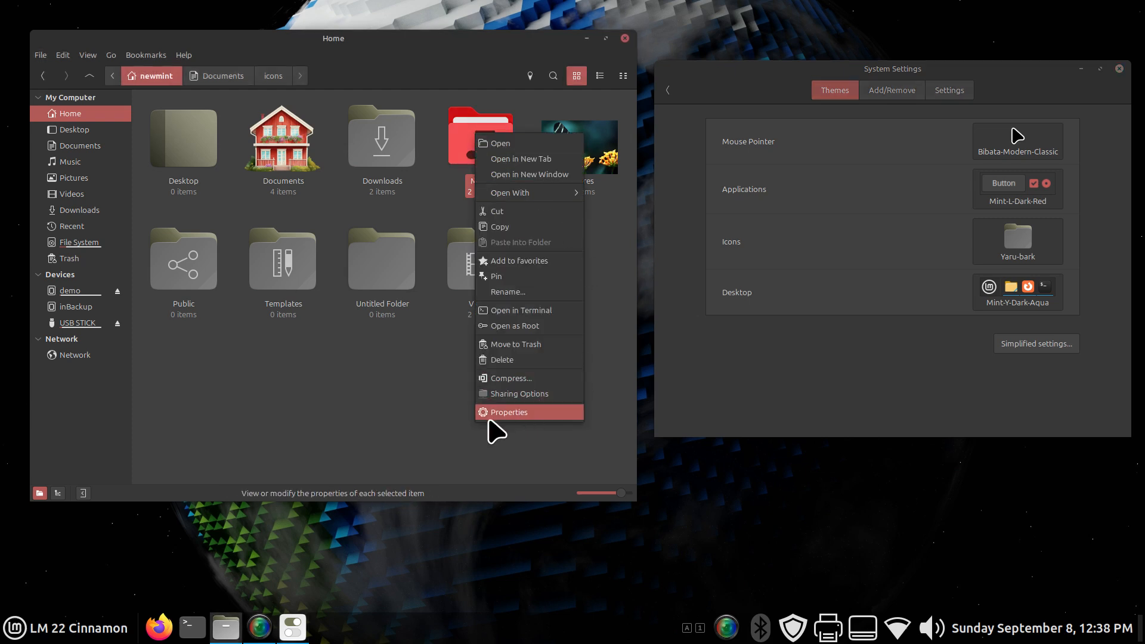
key("Escape")
right_click(368, 263)
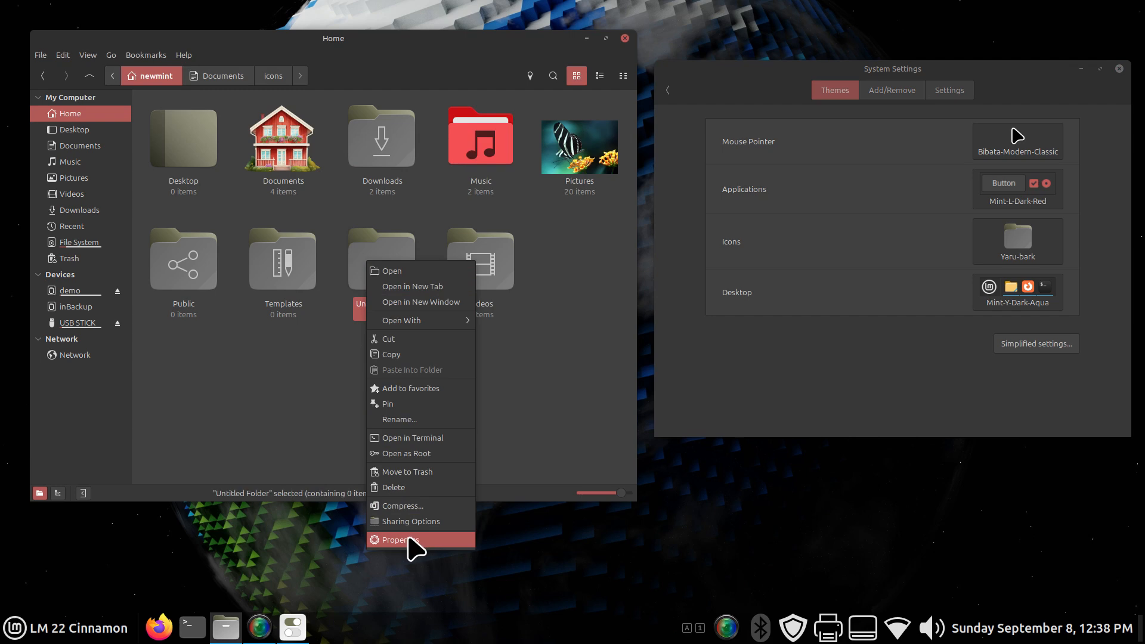
key("Escape")
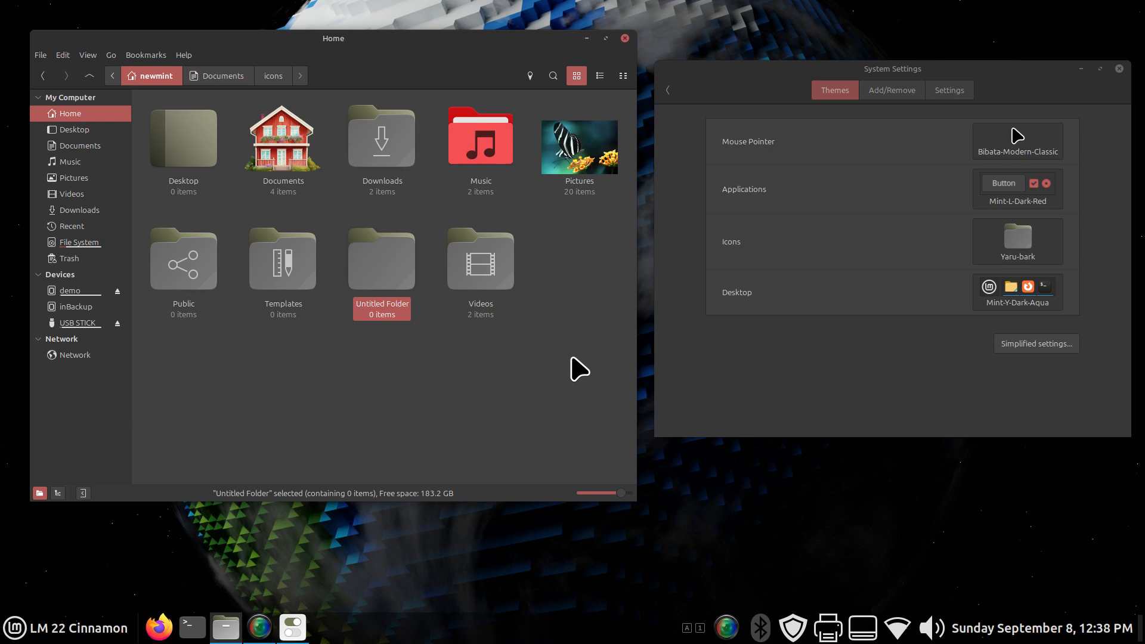
right_click(479, 140)
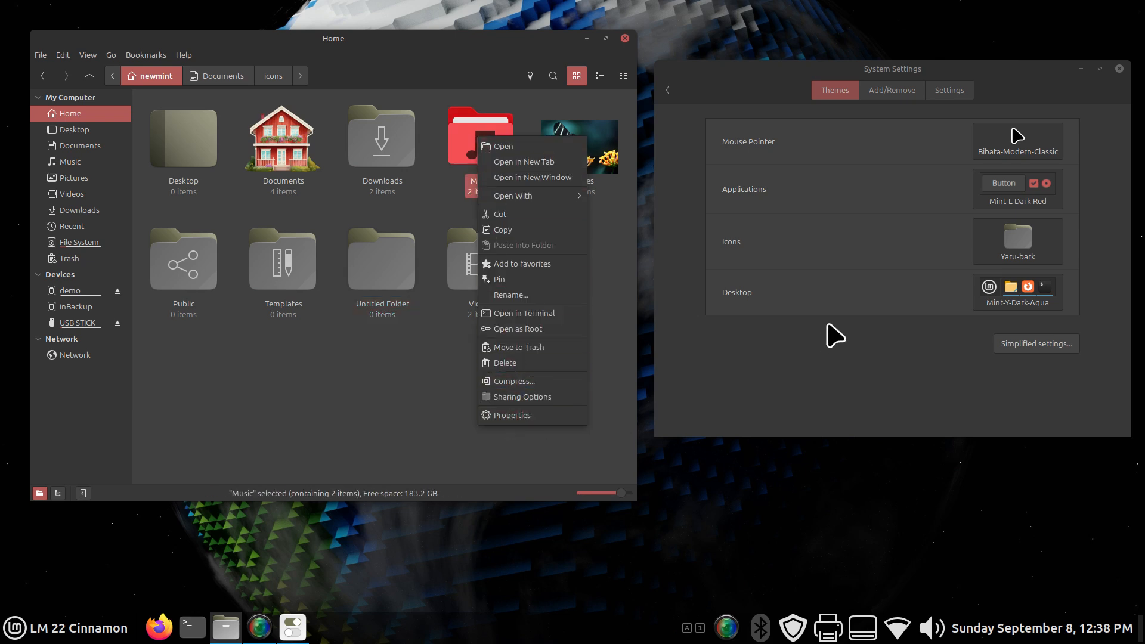
key("Escape")
- Set the icon theme back to Mint-Y-Sand and remove the Music folder's red colour
left_click(1023, 247)
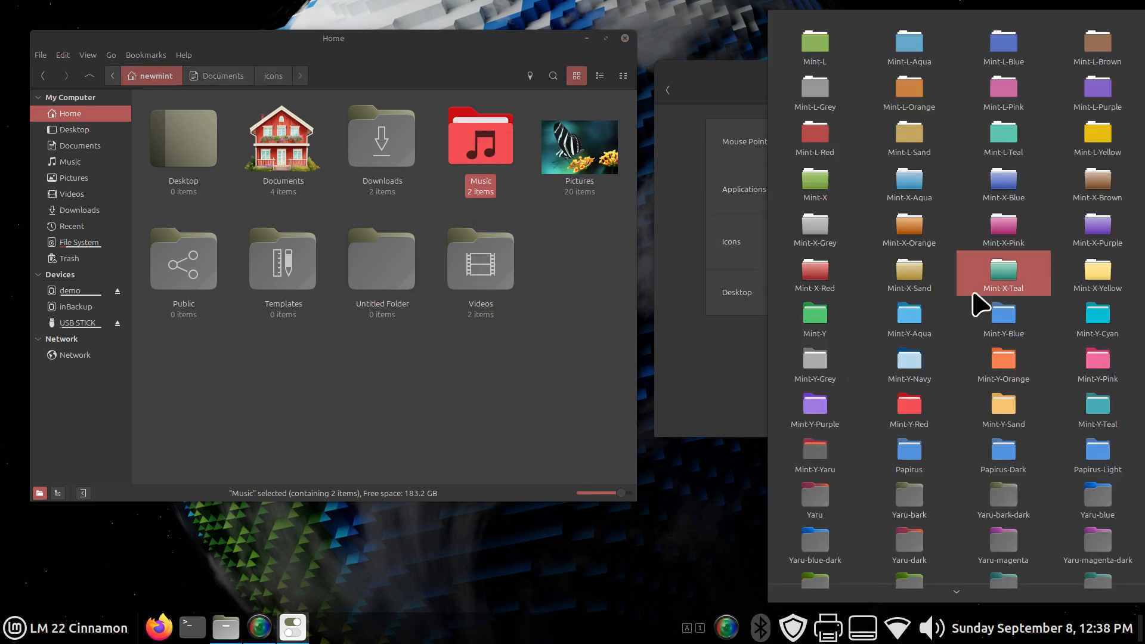
left_click(998, 411)
right_click(488, 125)
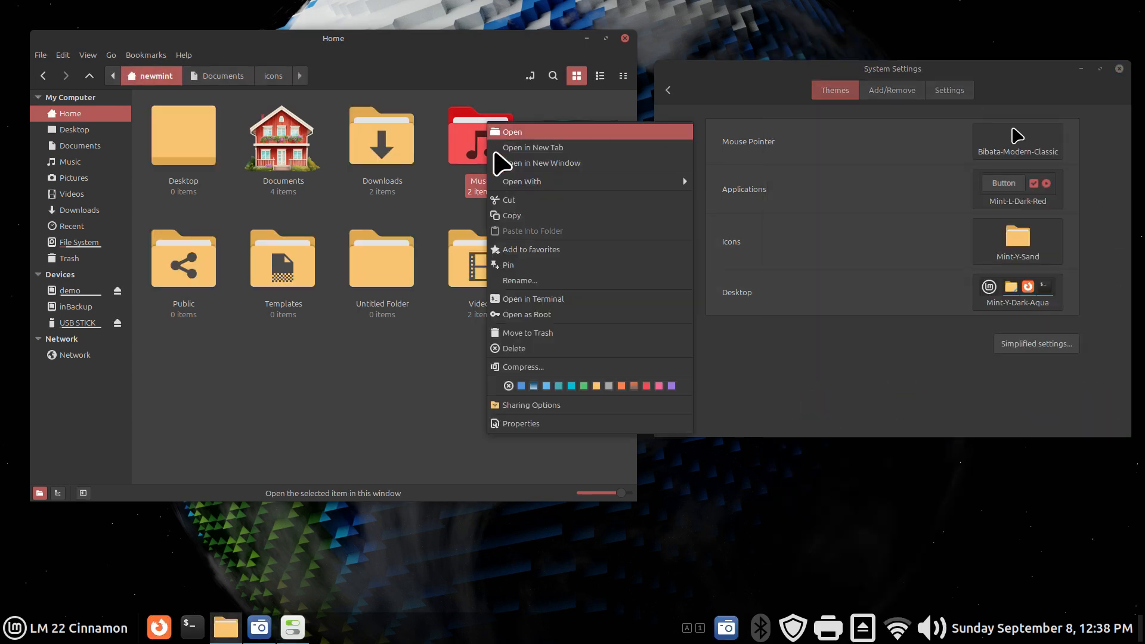
left_click(508, 386)
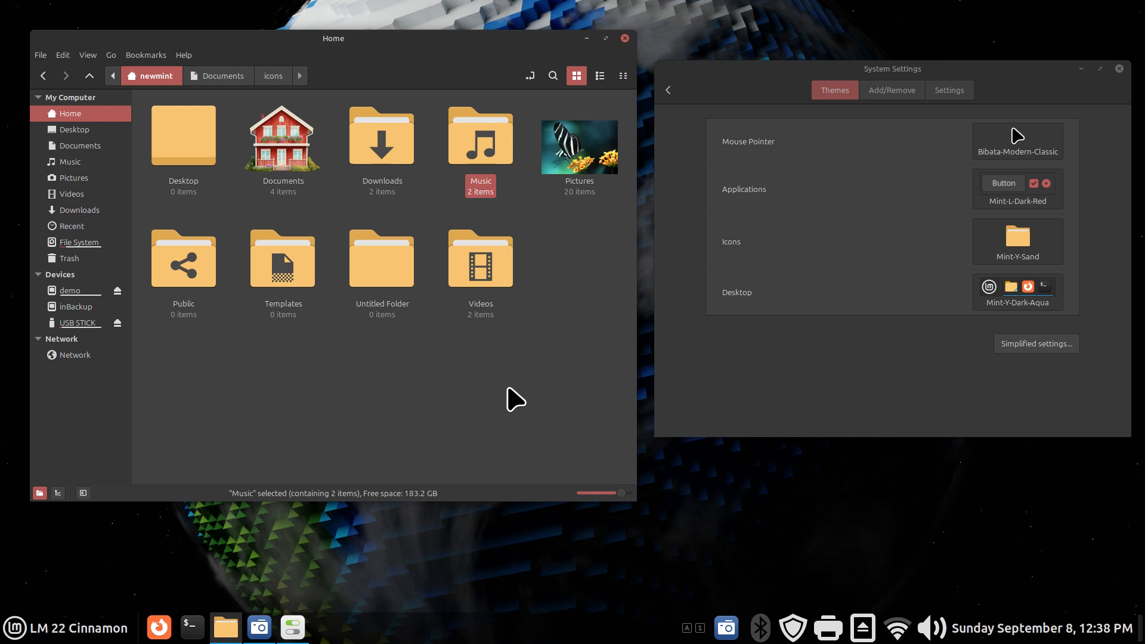
- Search the Documents folder's icon choices for "Documents", highlight folder-documents, and close the dialogs without applying it
left_click(602, 152)
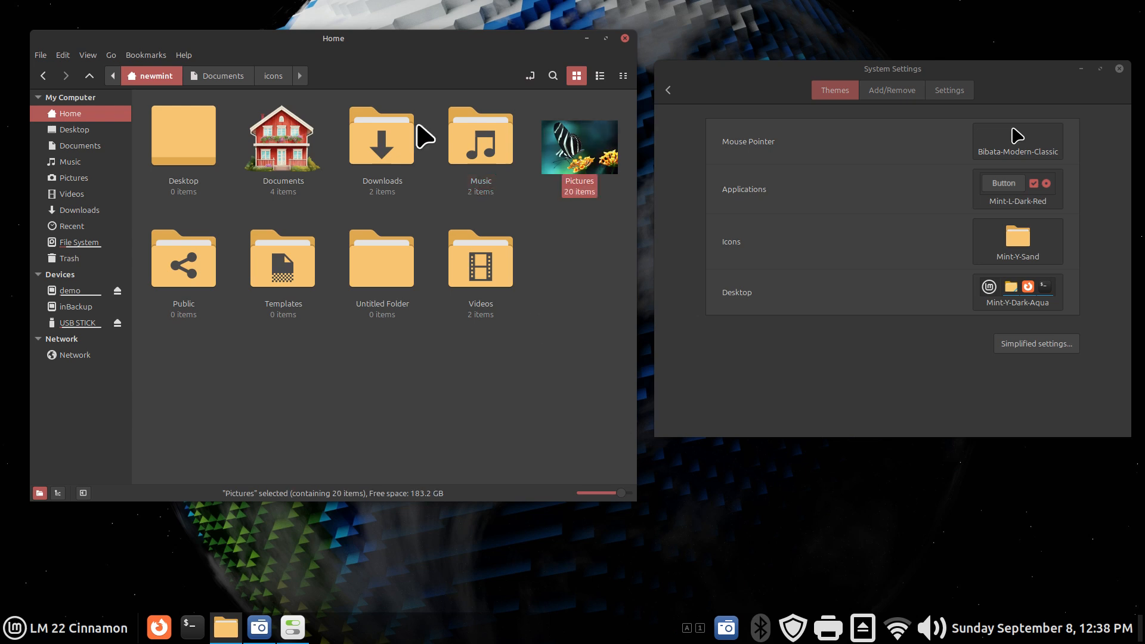
left_click(309, 148)
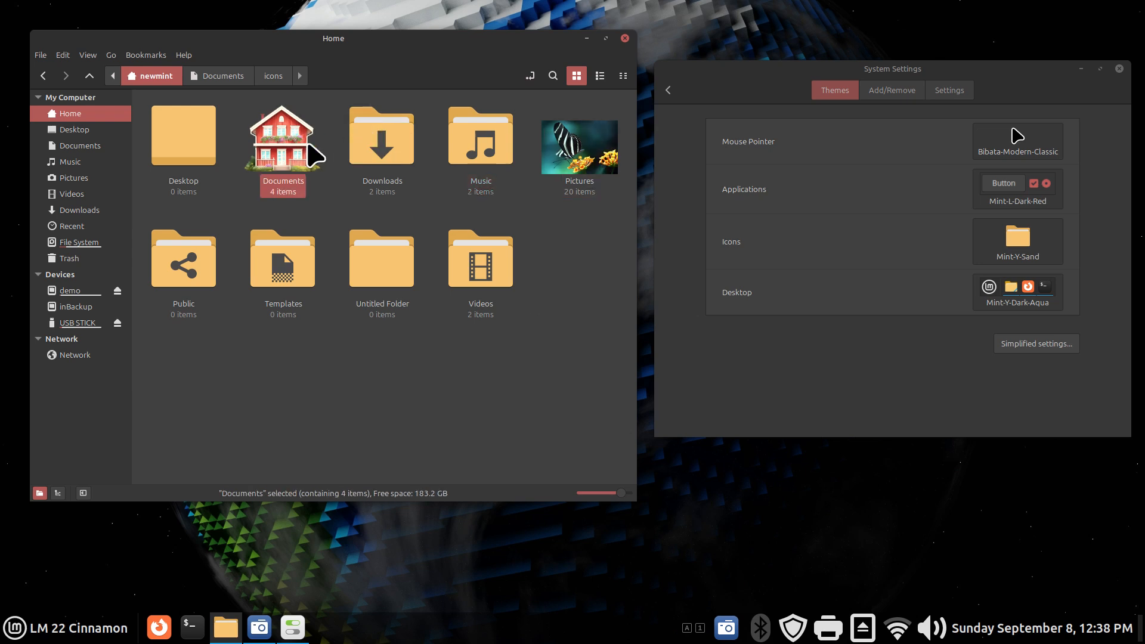
right_click(278, 140)
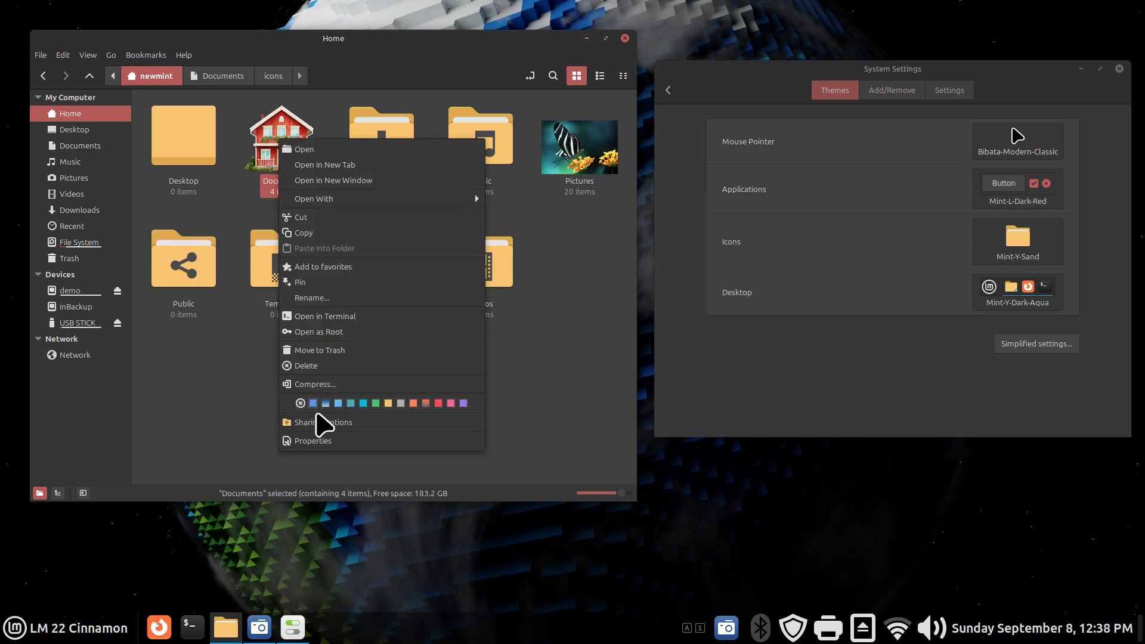
left_click(316, 440)
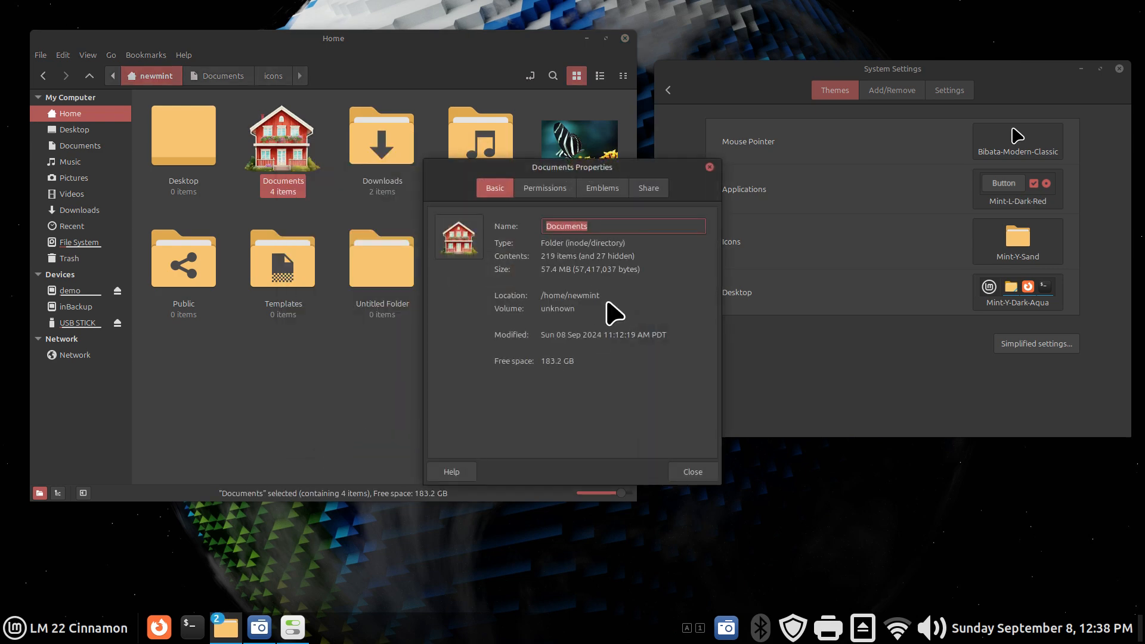
left_click(458, 243)
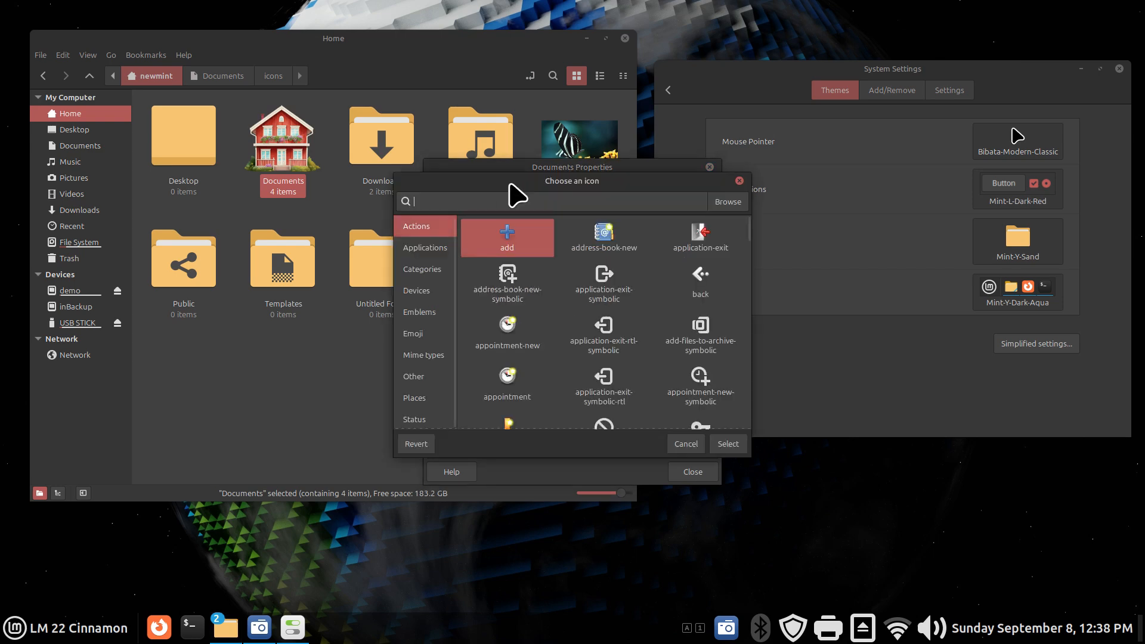
left_click_drag(514, 186, 485, 316)
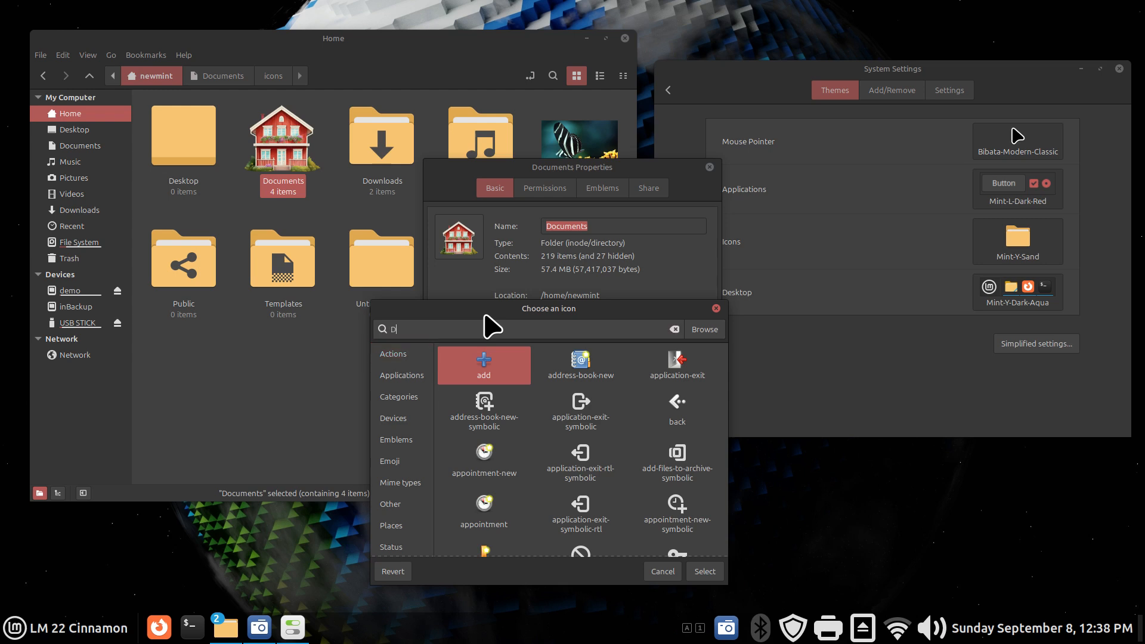
type("oc")
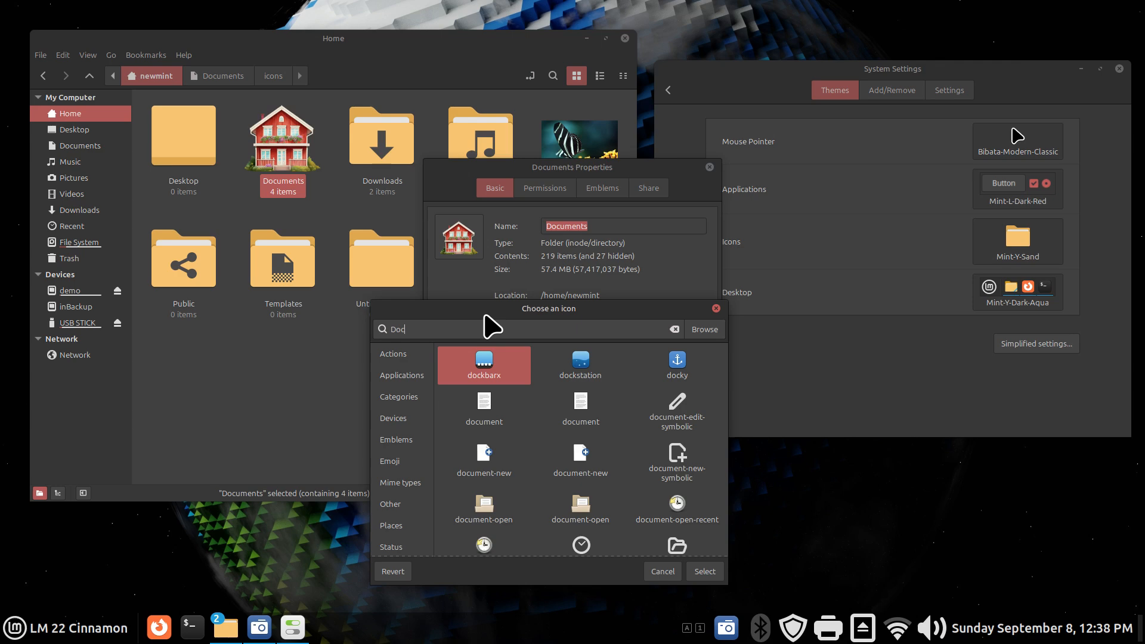
type("umen")
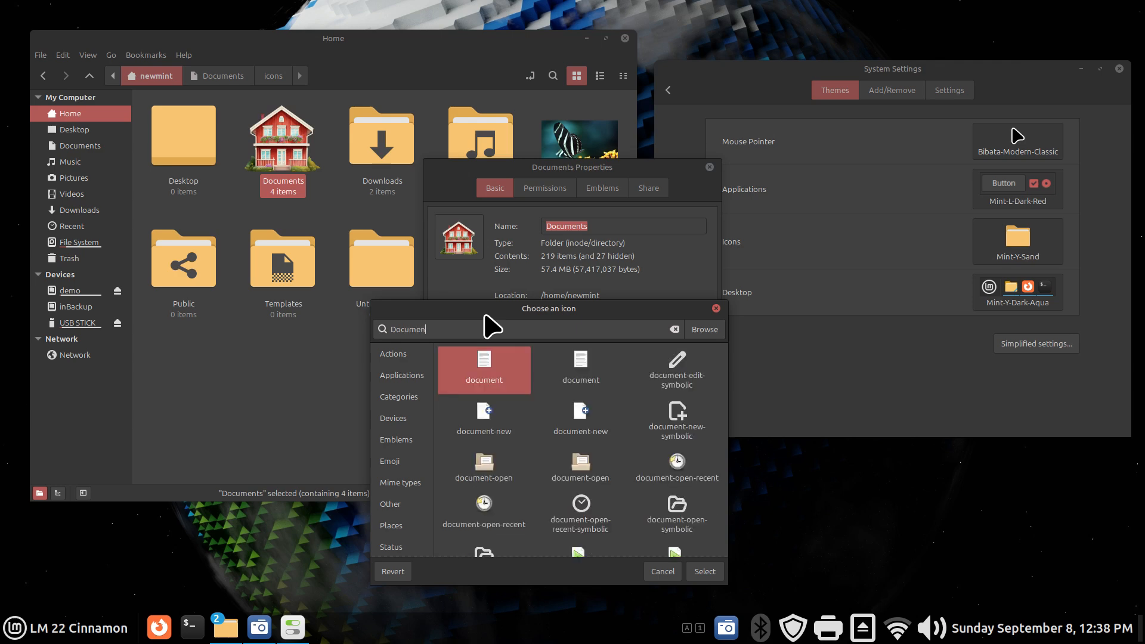
type("ts")
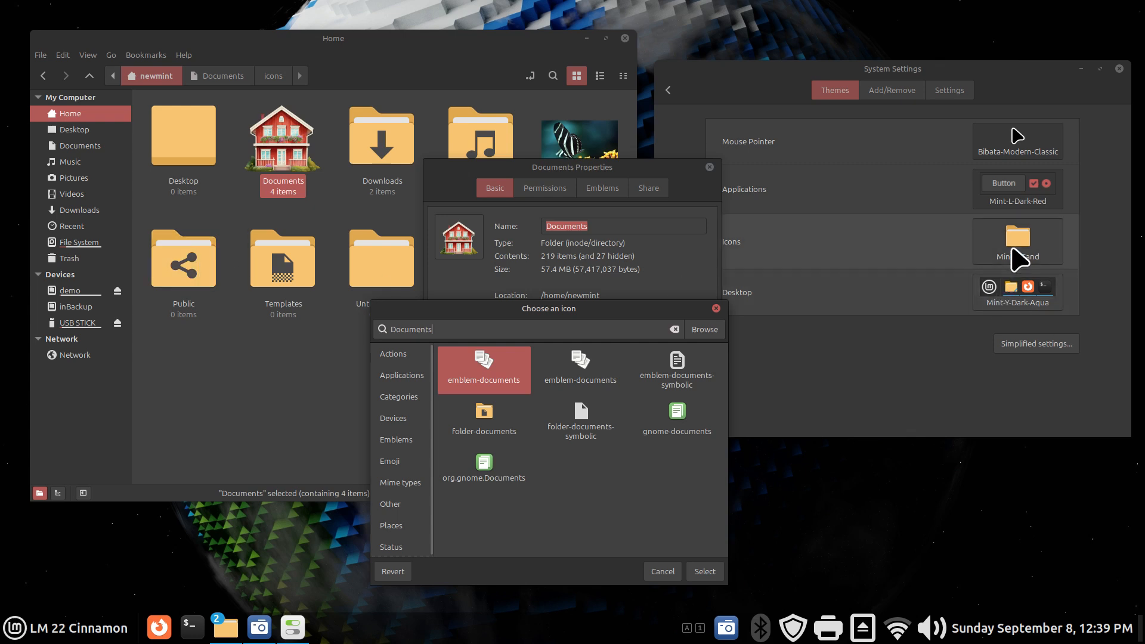
left_click(479, 421)
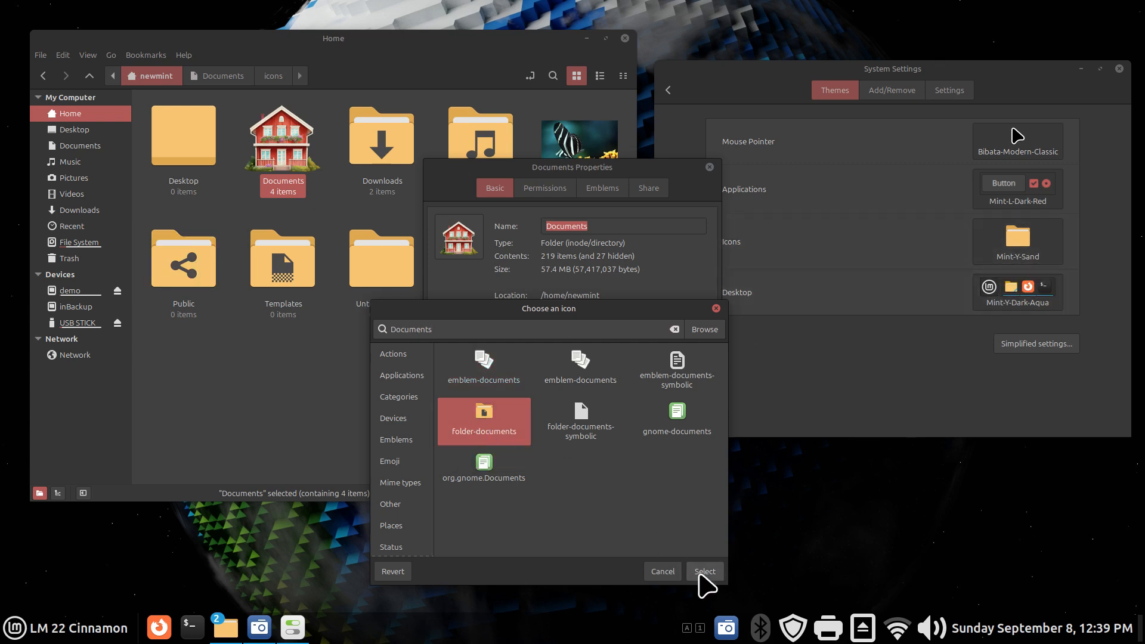
left_click(661, 573)
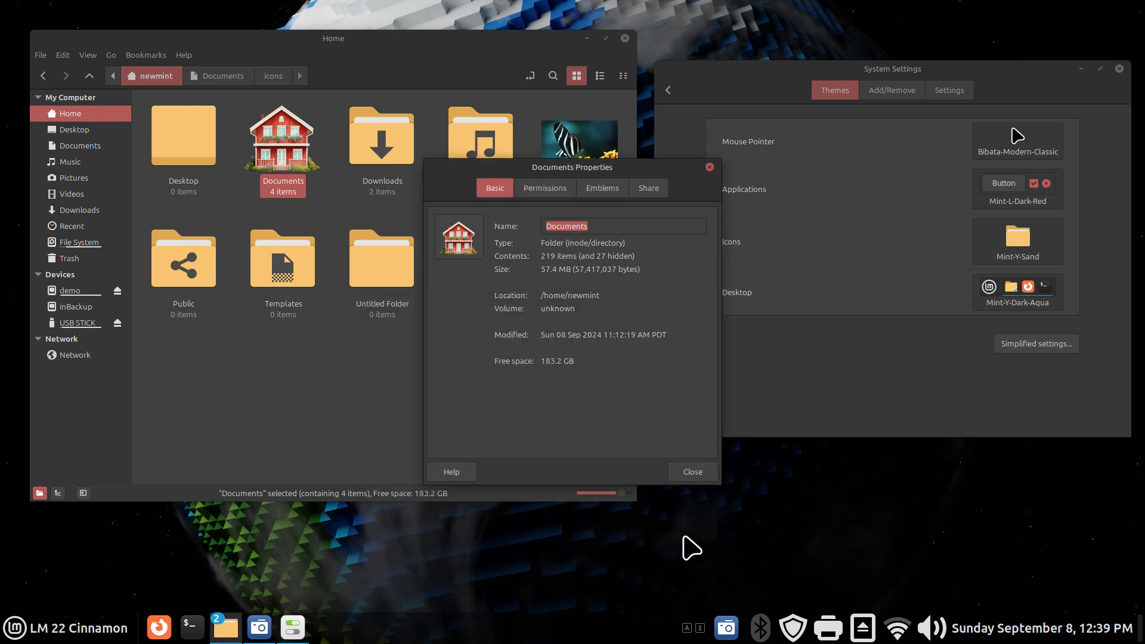
left_click(709, 167)
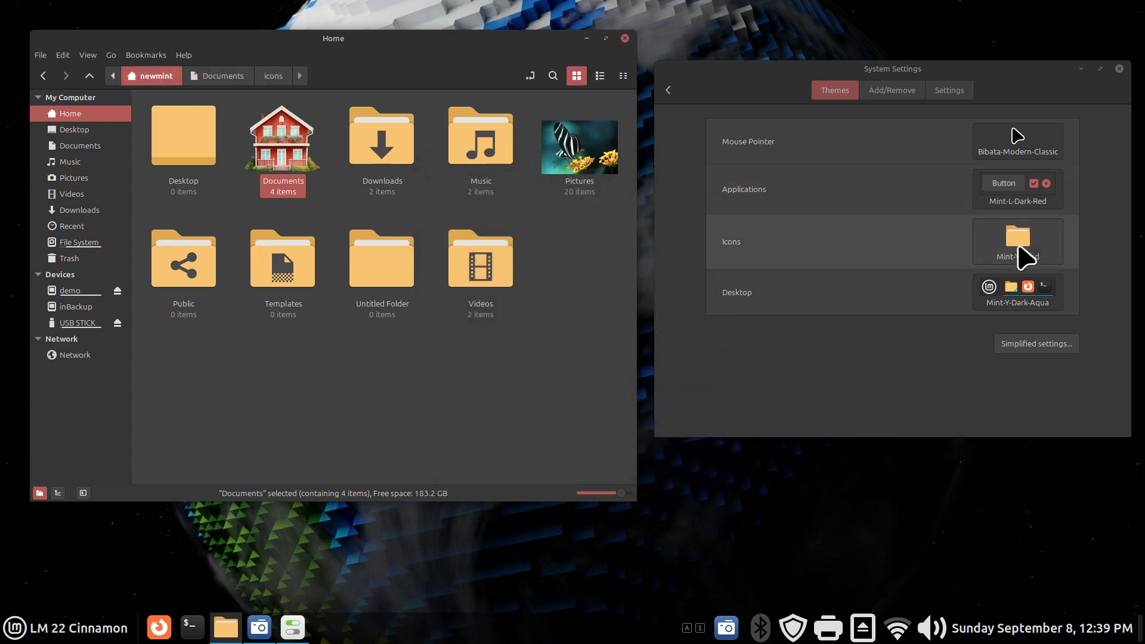
- Set the icon theme to Yaru-bark and open the icon chooser from the Documents folder's properties
left_click(1019, 251)
left_click(908, 500)
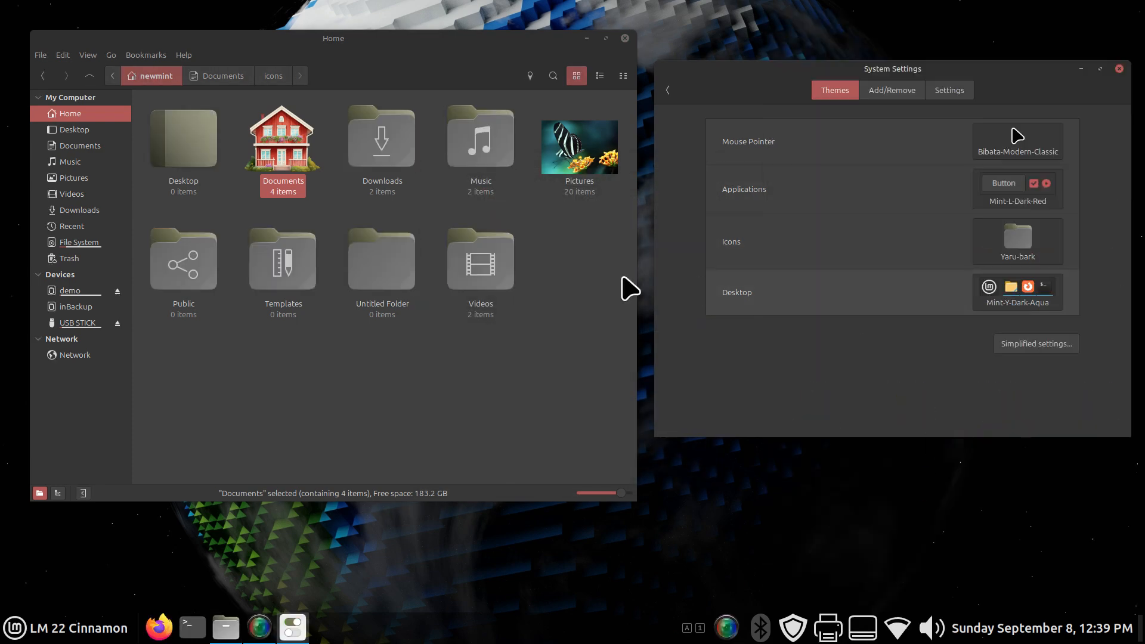
right_click(277, 137)
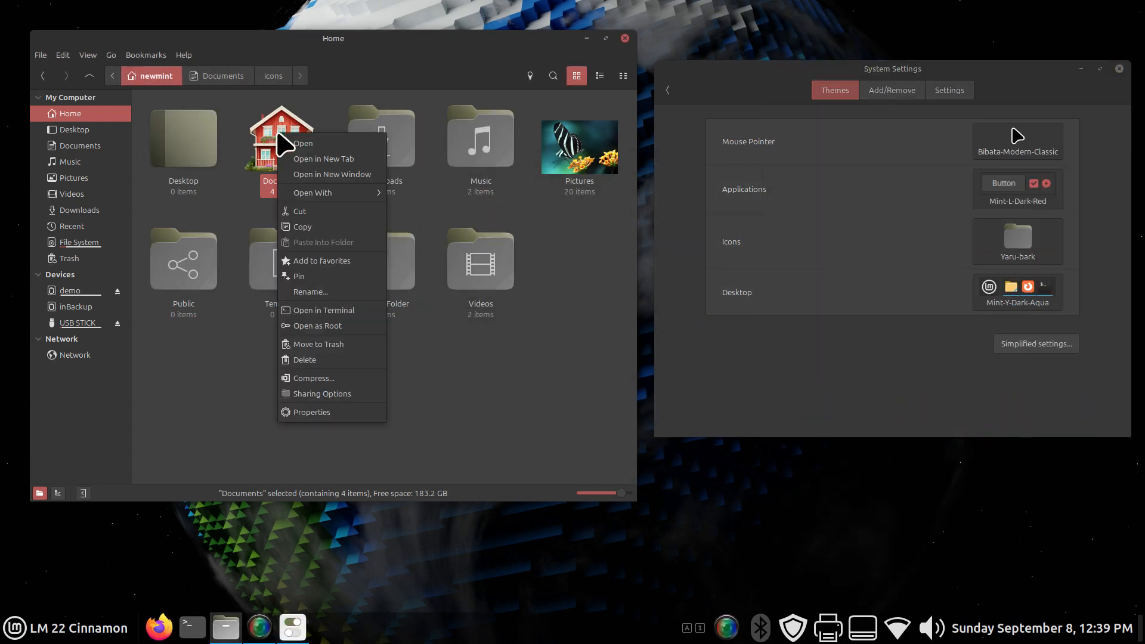
left_click(335, 412)
left_click(464, 240)
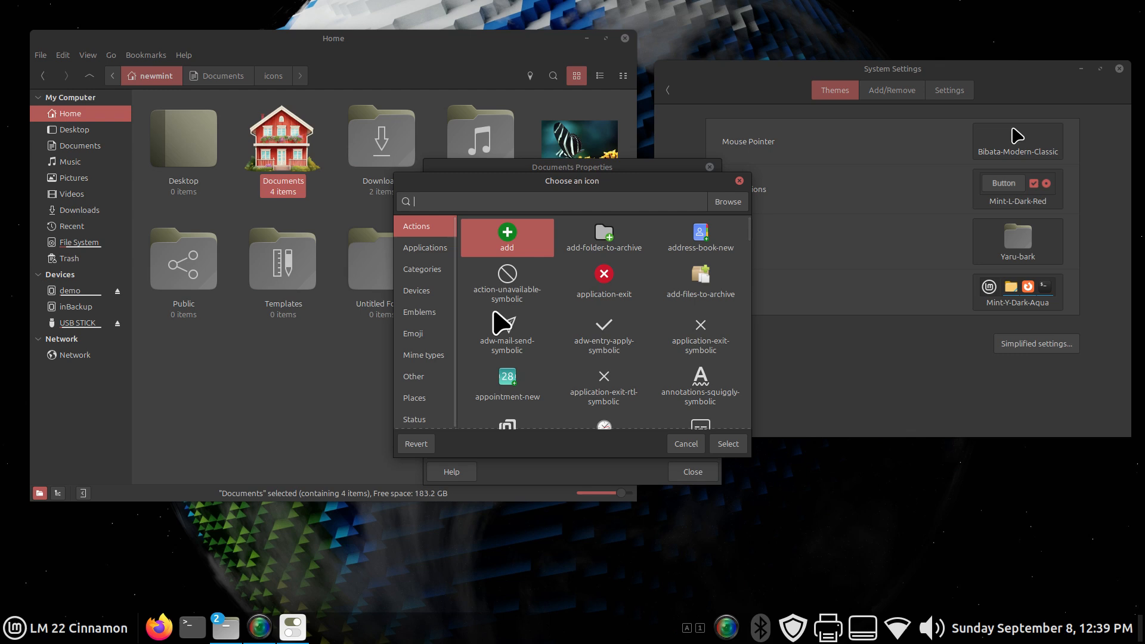
- Search the icons for "Documents" and apply the orange folders-documents icon to the Documents folder
type("Documents")
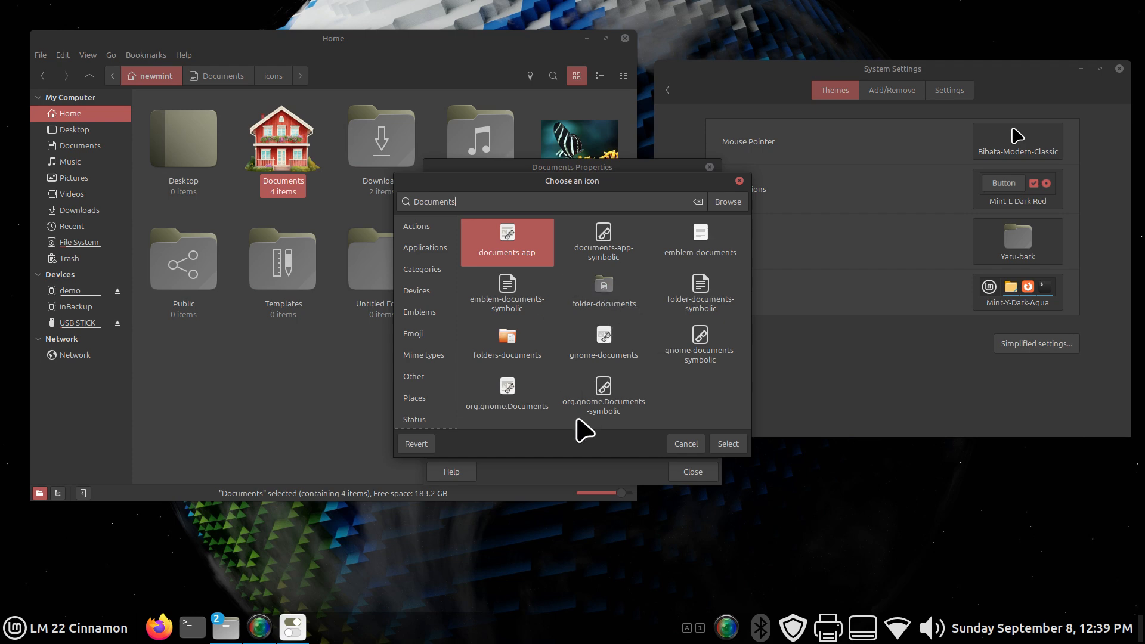
left_click(507, 349)
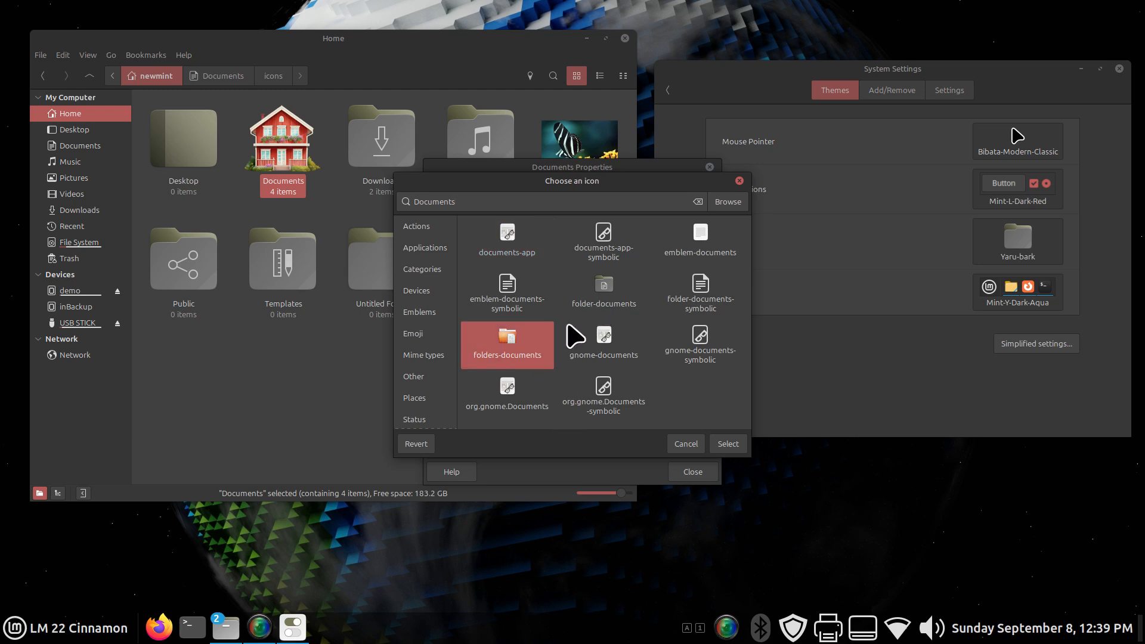
left_click(726, 445)
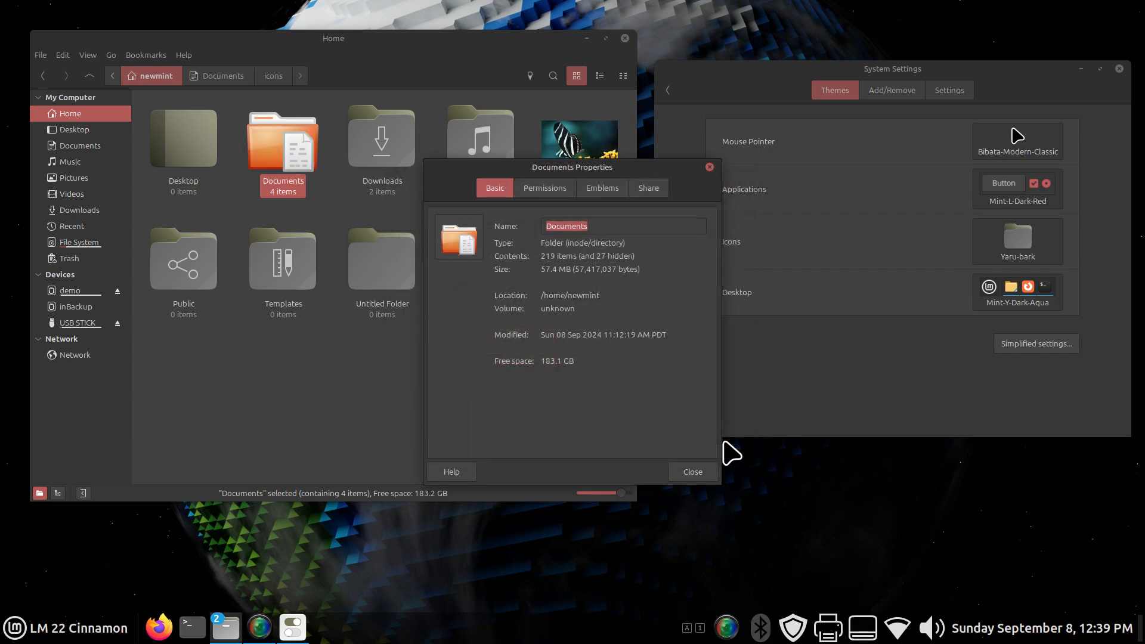
left_click(692, 472)
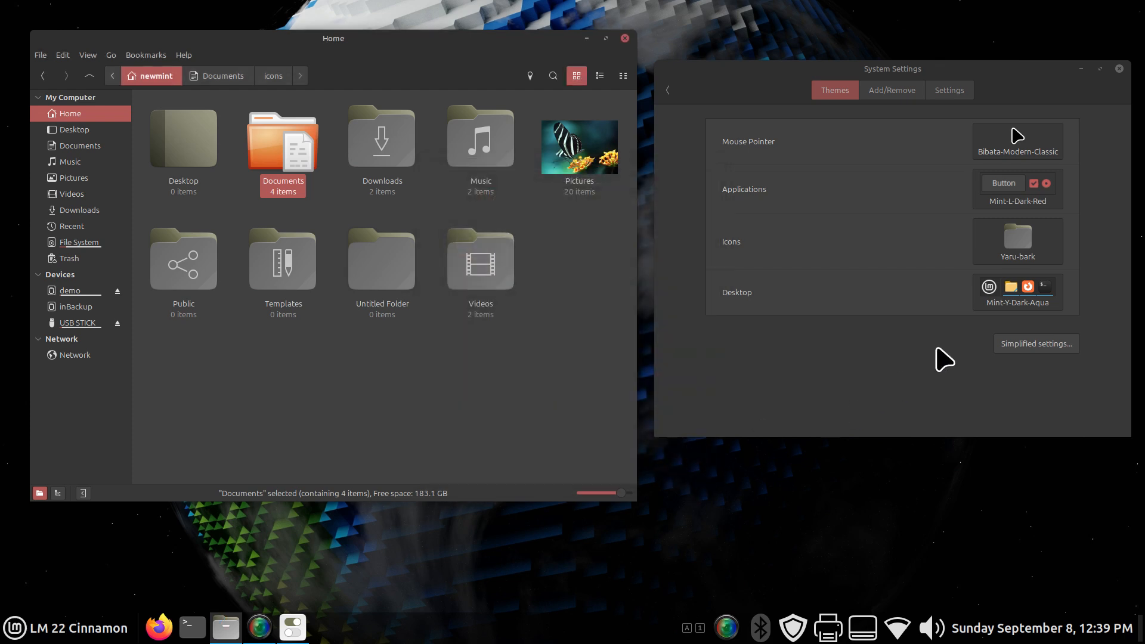
- Try the Mint-X-Sand icon theme, followed by Papirus-Light, with the custom Documents folder icon
left_click(1015, 254)
left_click(995, 251)
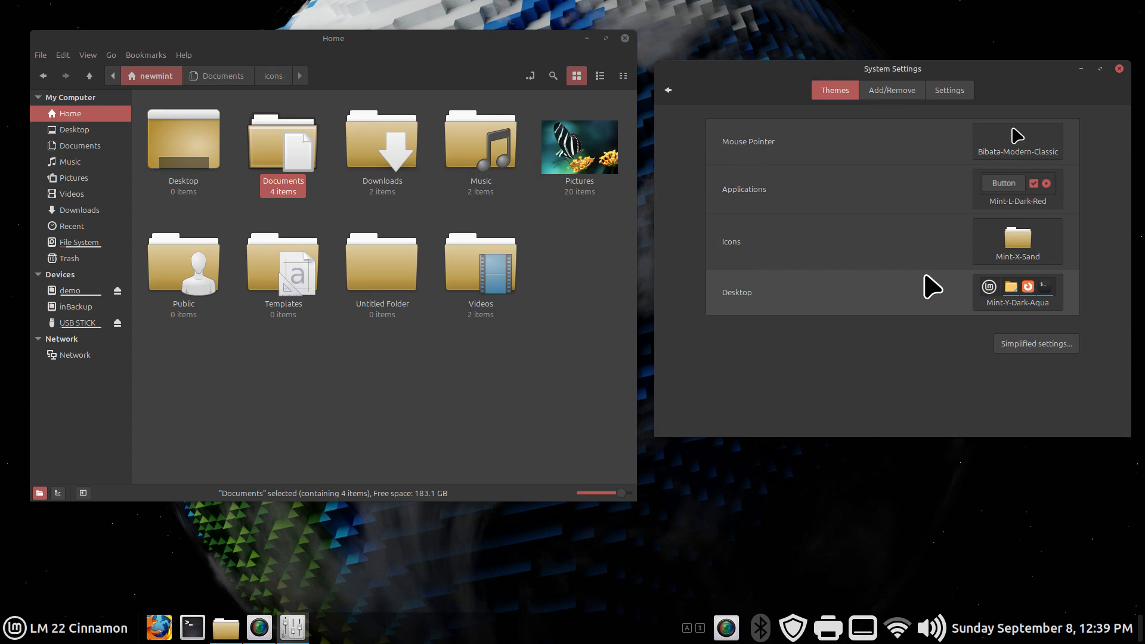
left_click(1011, 254)
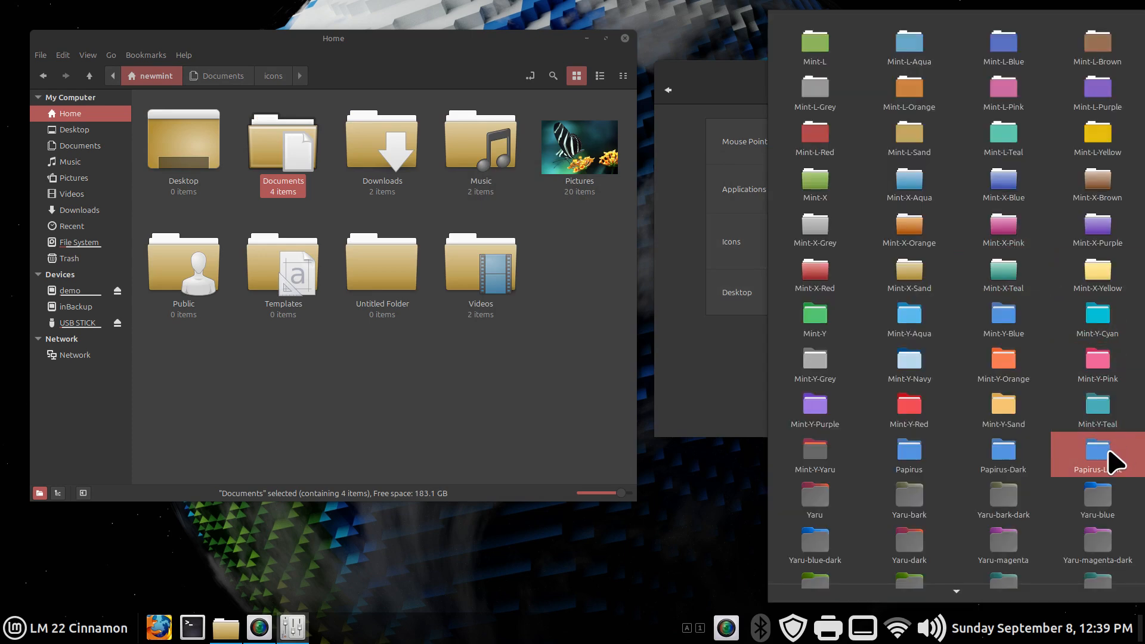
left_click(1097, 453)
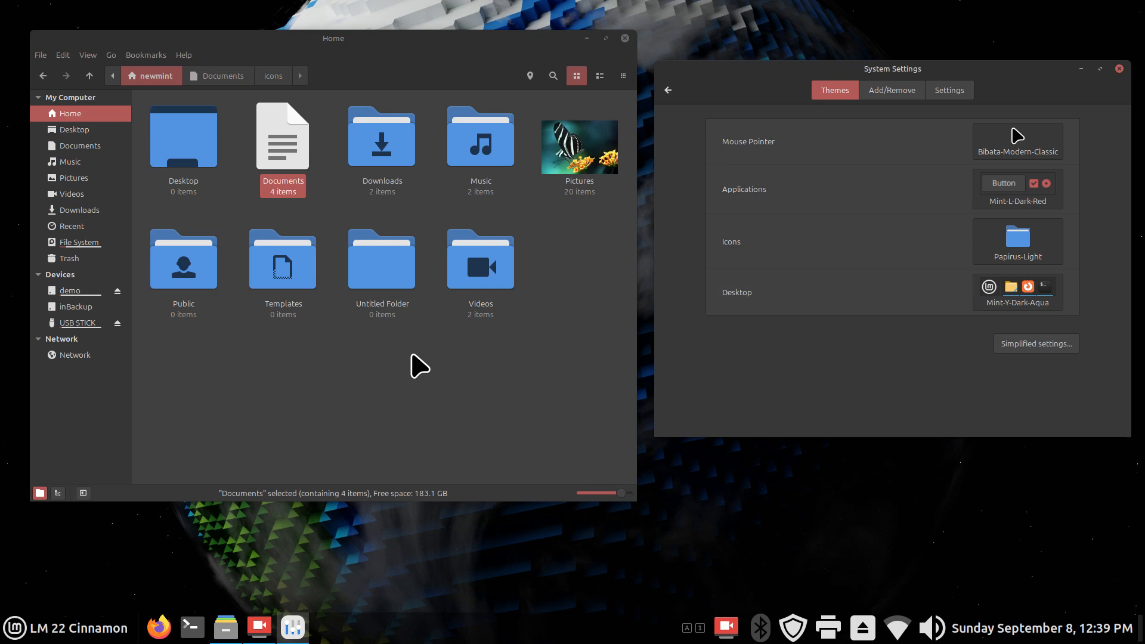
- Search the Documents folder's icon choices in the Papirus-Light theme for the copied folder name "Documents", and close the dialogs without applying an icon
right_click(279, 150)
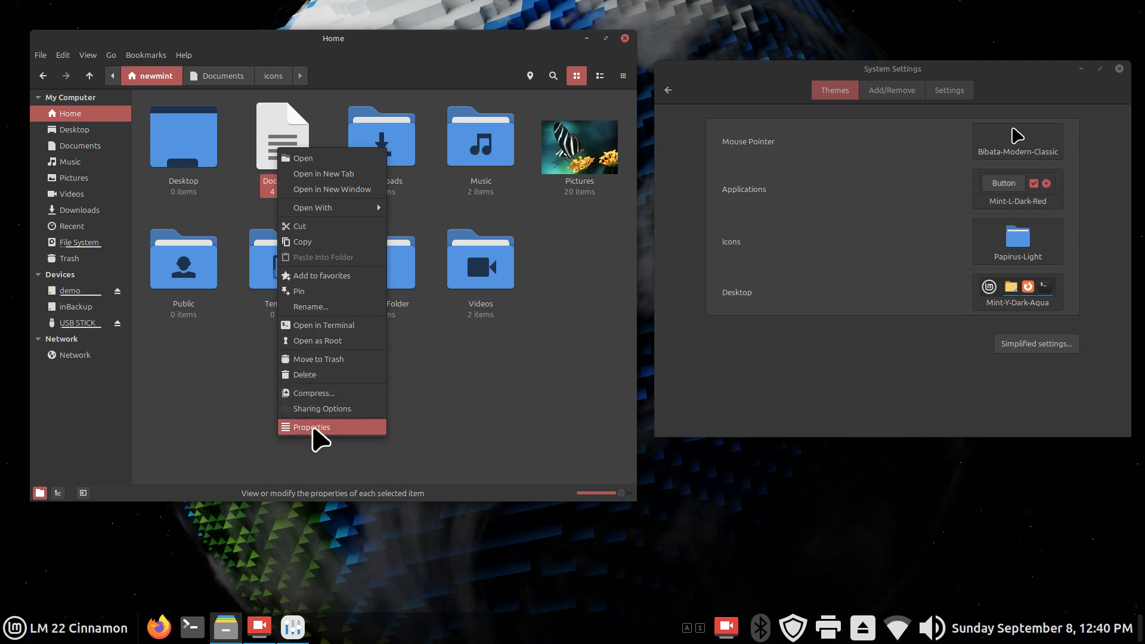
left_click(312, 427)
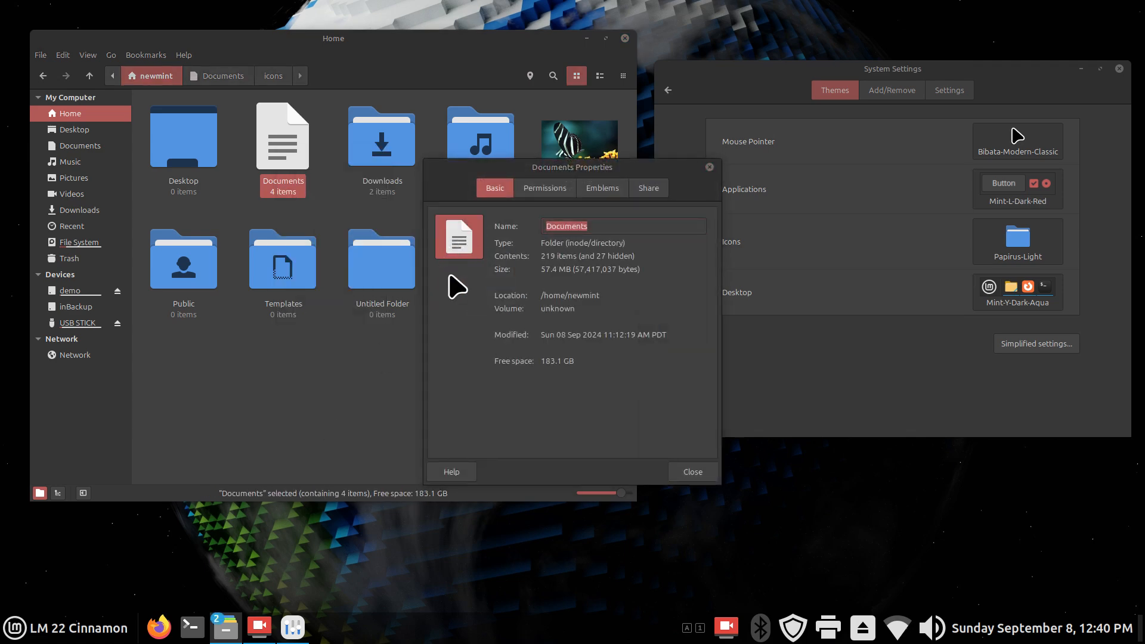
left_click(456, 281)
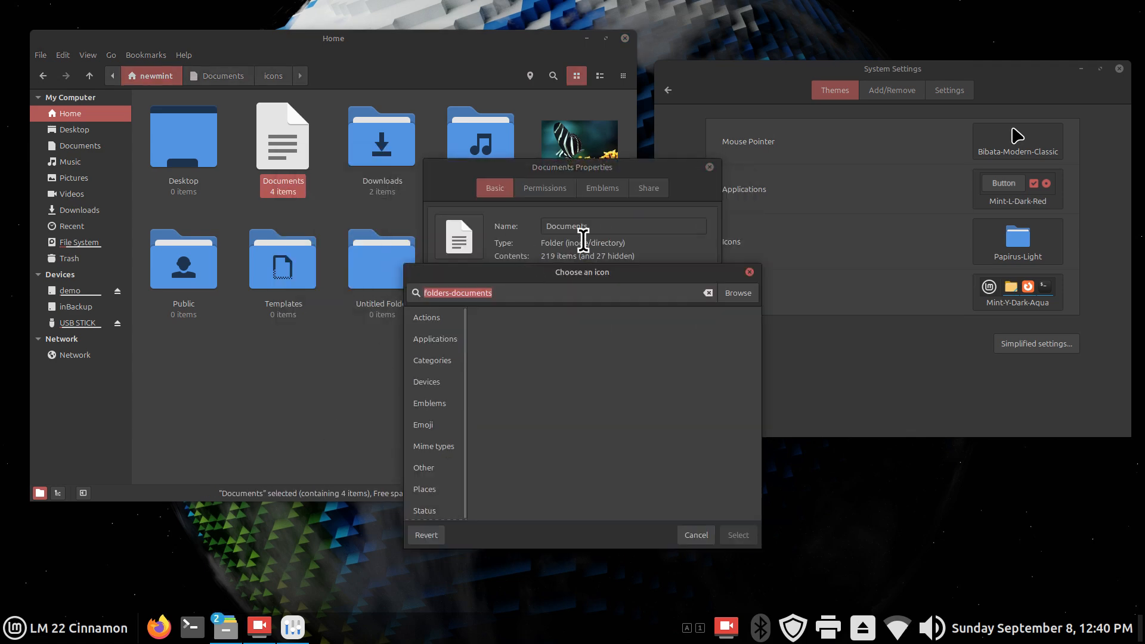
left_click(537, 225)
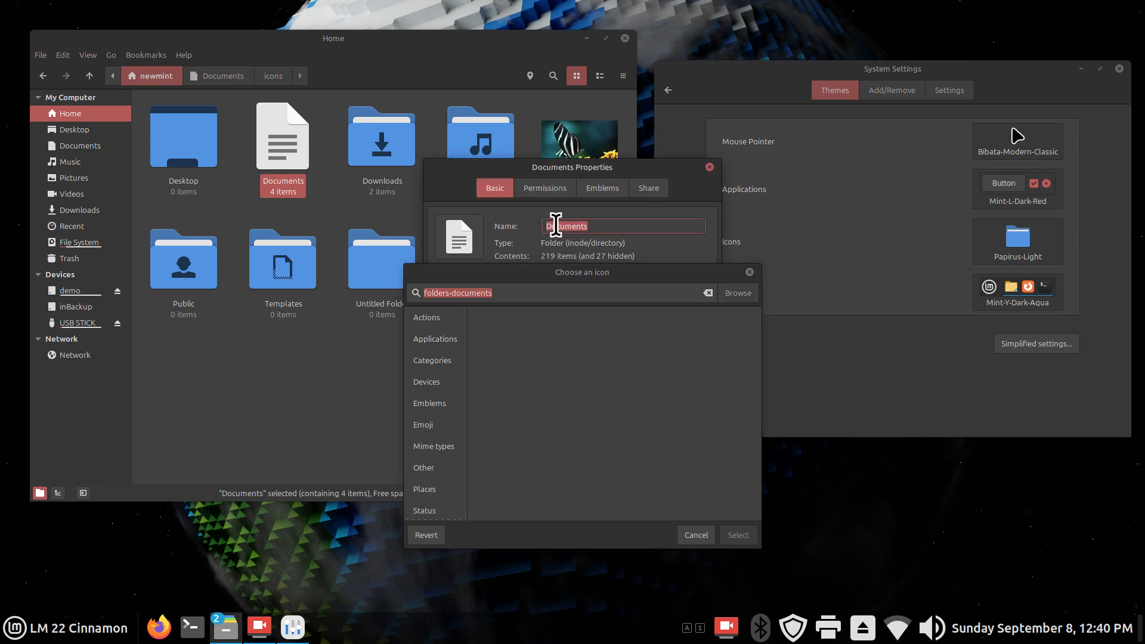
right_click(556, 224)
left_click(598, 251)
left_click_drag(502, 293, 425, 293)
right_click(433, 292)
left_click(493, 352)
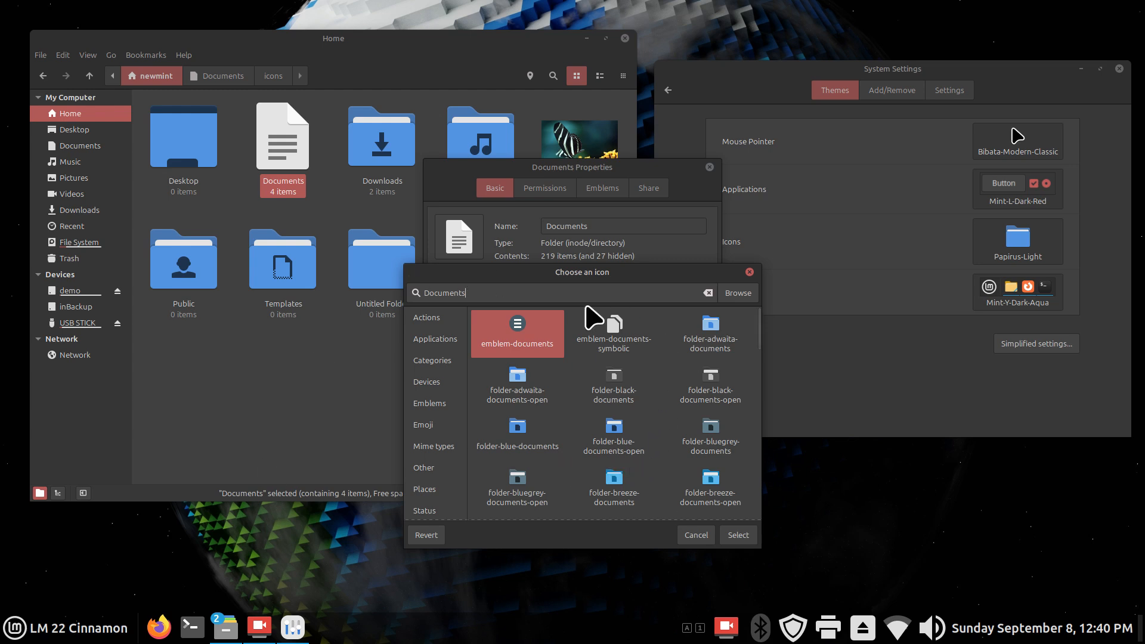
left_click(696, 535)
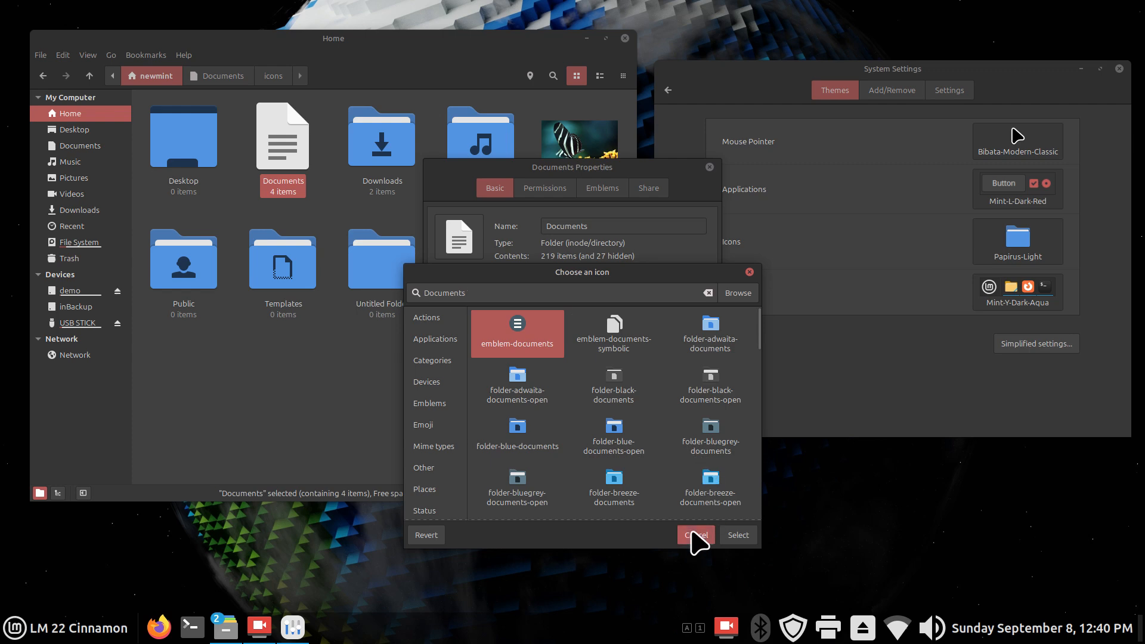
left_click(709, 168)
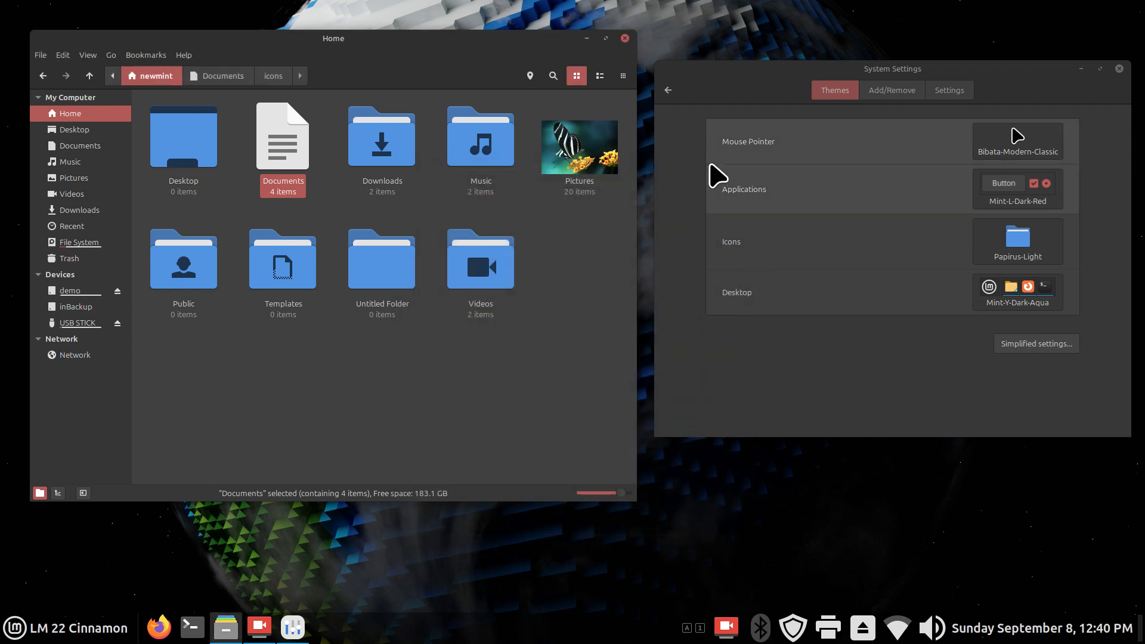
- Set the icon theme to Mint-Y-Sand and open the icon chooser from the Documents folder's properties
left_click(1017, 245)
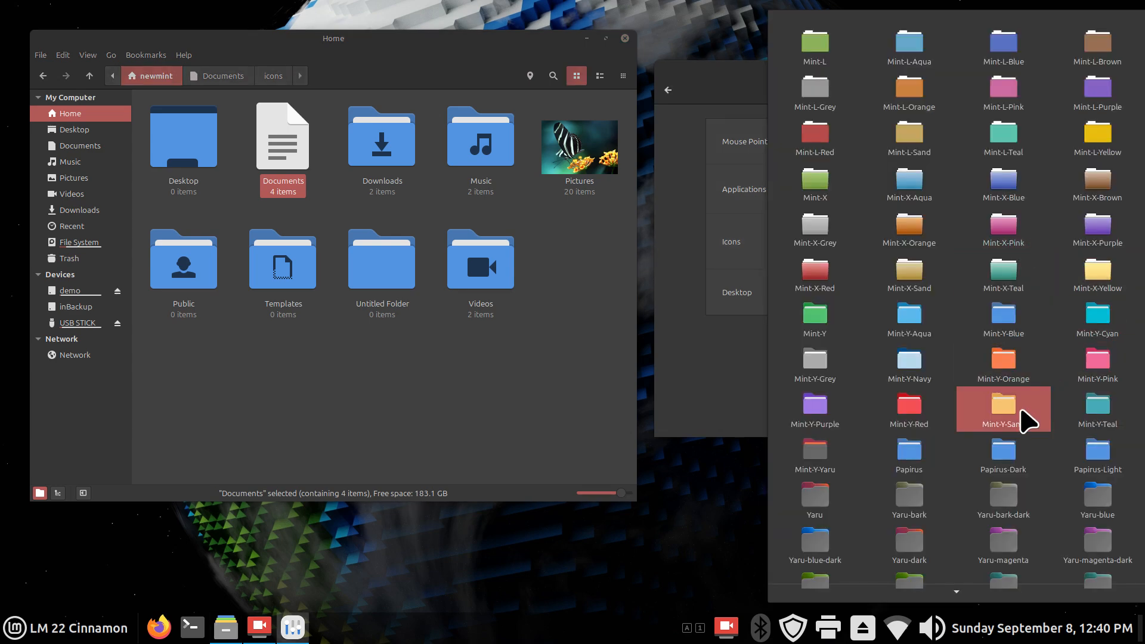
left_click(1024, 417)
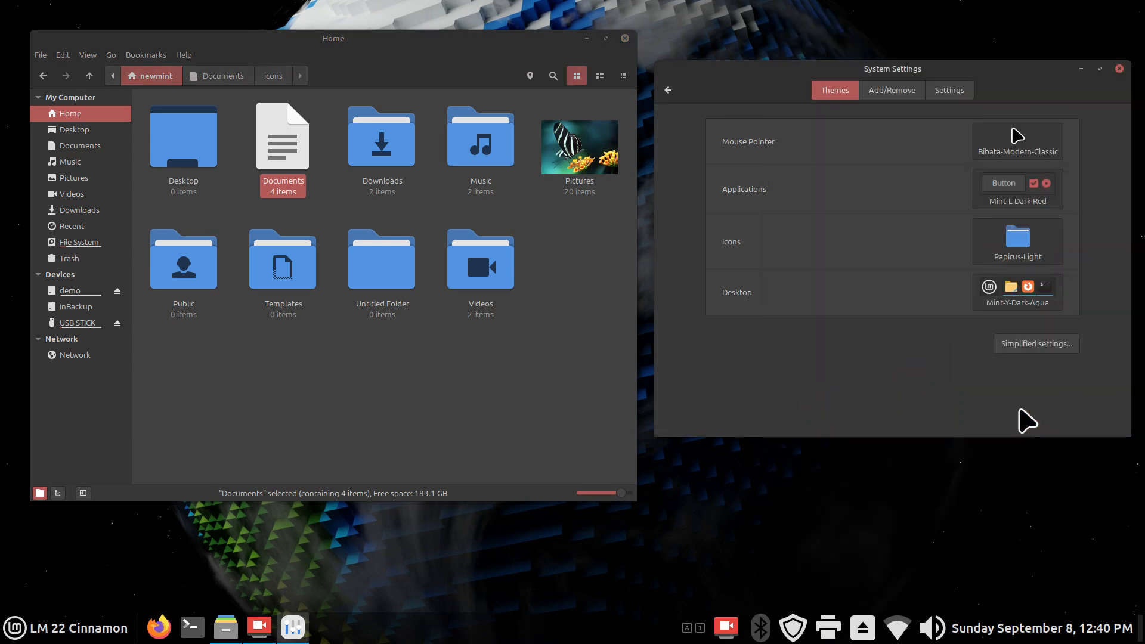
right_click(272, 127)
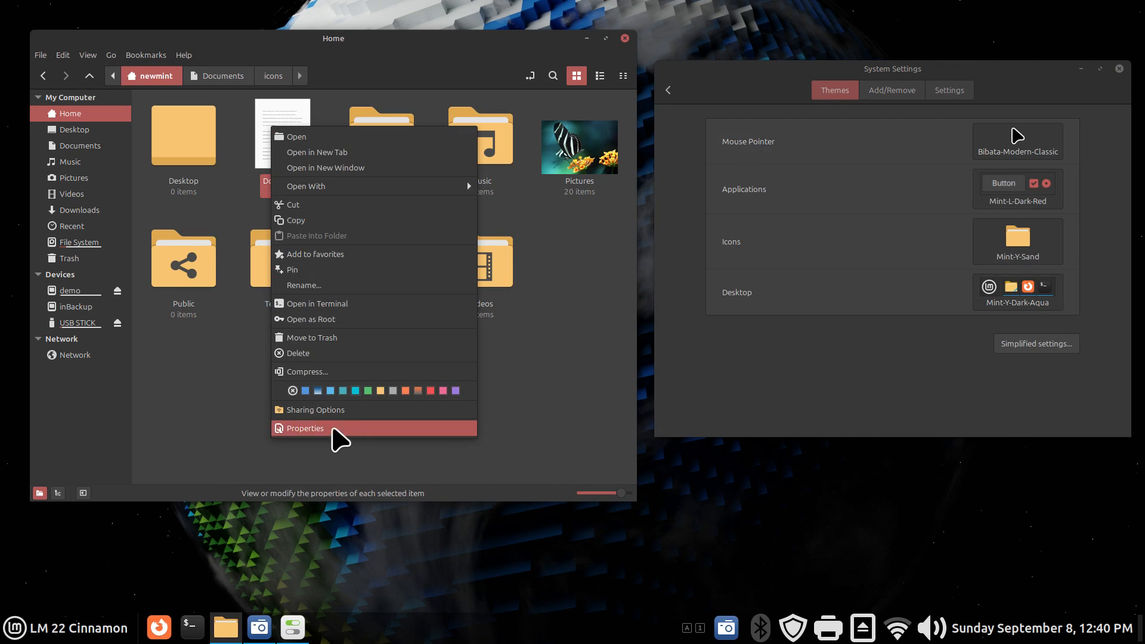
left_click(328, 428)
left_click(460, 234)
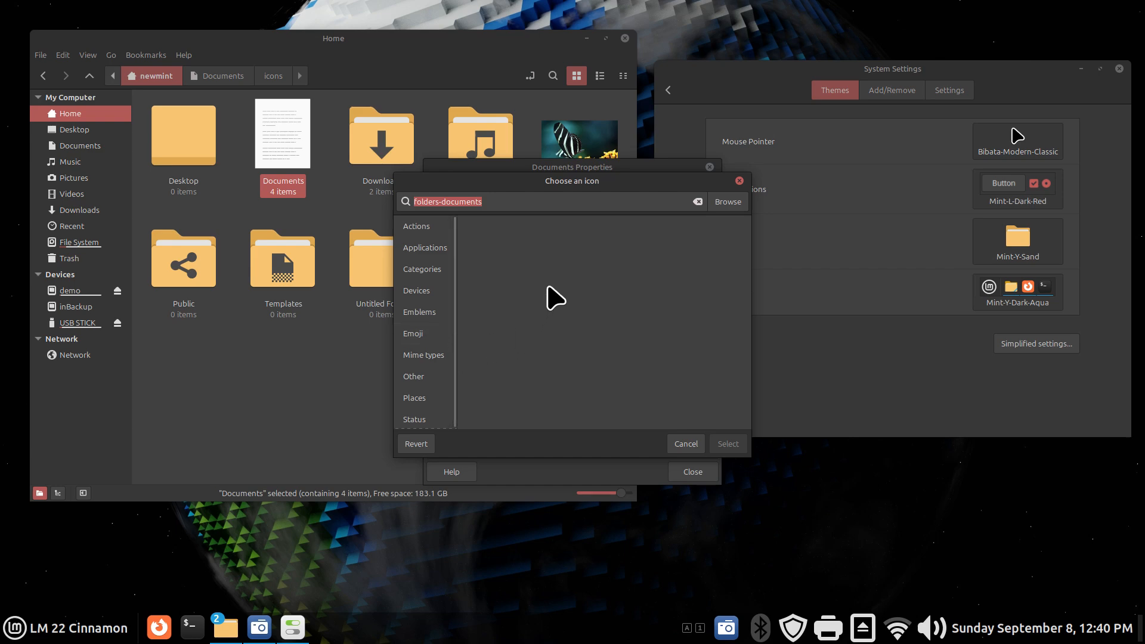
- Search the icons for "Documents", apply the folder-documents icon to the Documents folder, and close its properties
type("Document")
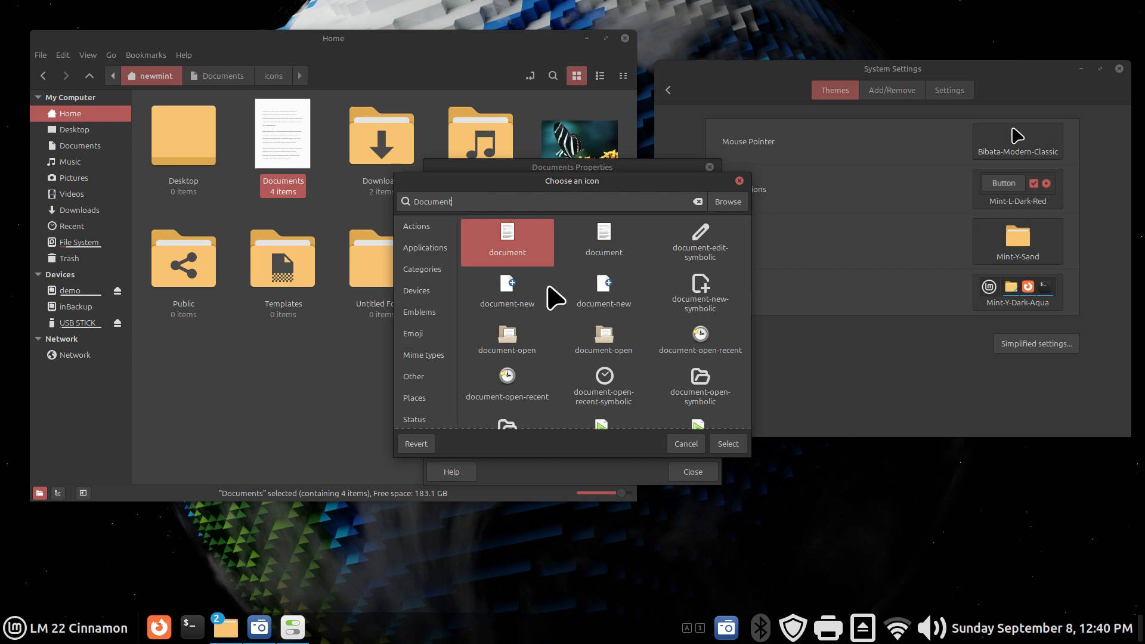
type("s")
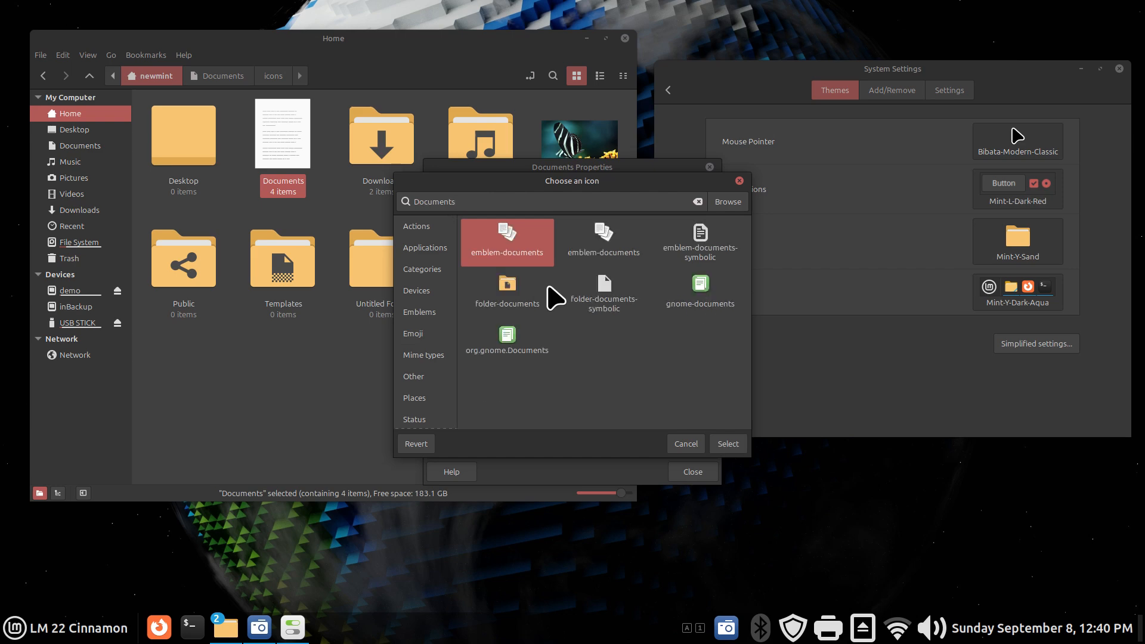
left_click(503, 289)
left_click(727, 448)
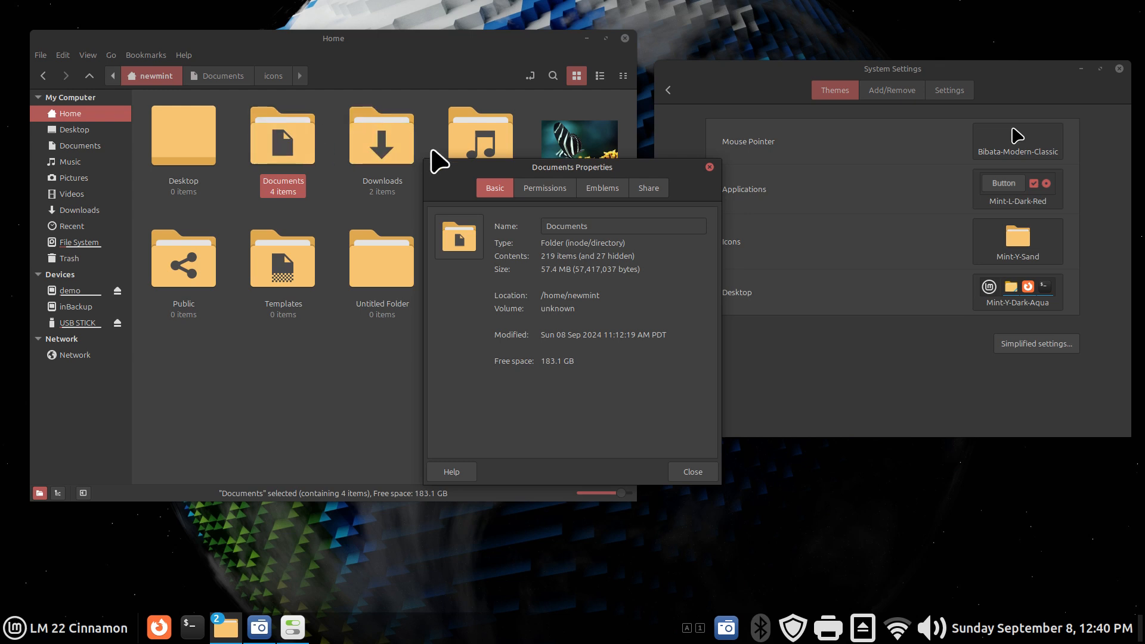
left_click(696, 474)
- Try the Yaru-bark-dark, Mint-Y-Navy, Papirus-Light, Mint-L-Aqua and Mint-Y-Orange icon themes with the Documents folder's new icon
left_click(1018, 238)
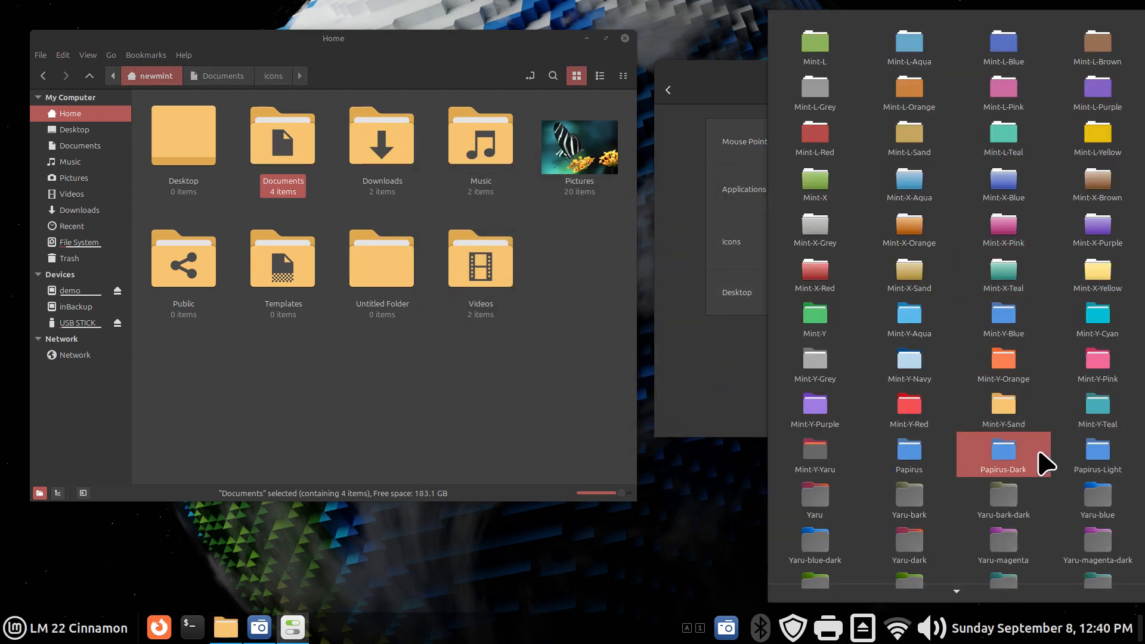
left_click(1015, 506)
left_click(1028, 241)
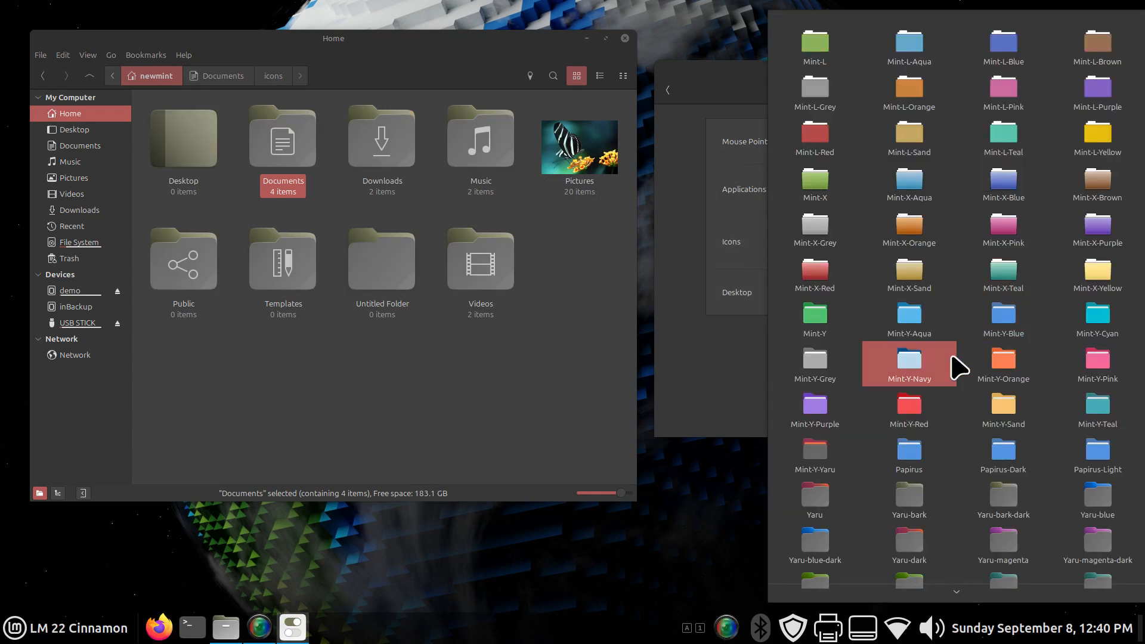
left_click(906, 378)
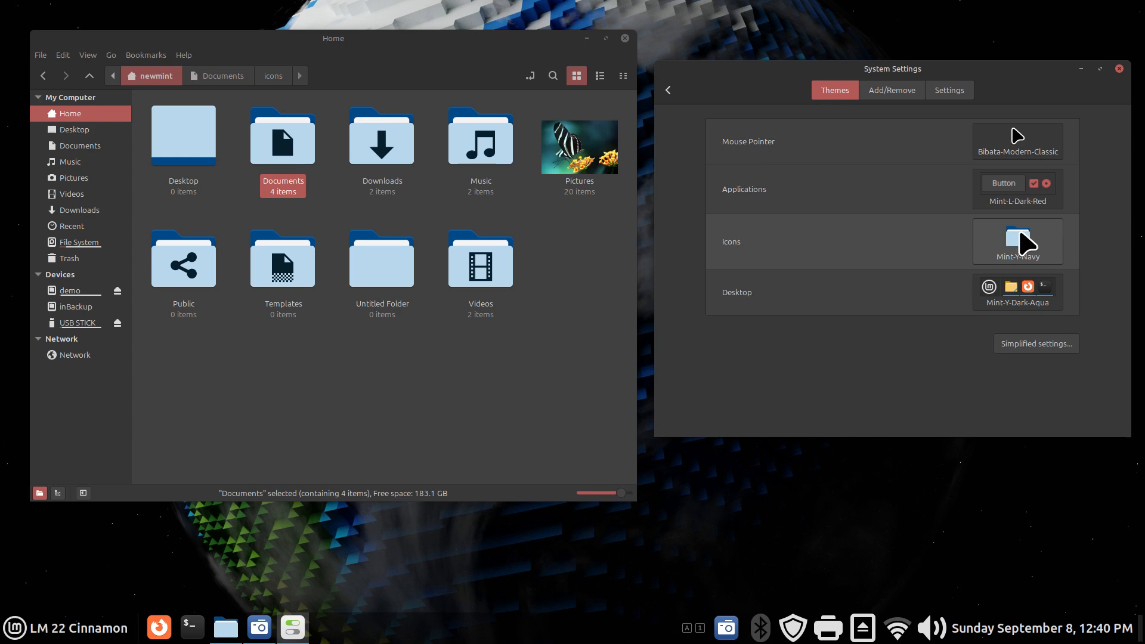
left_click(1021, 239)
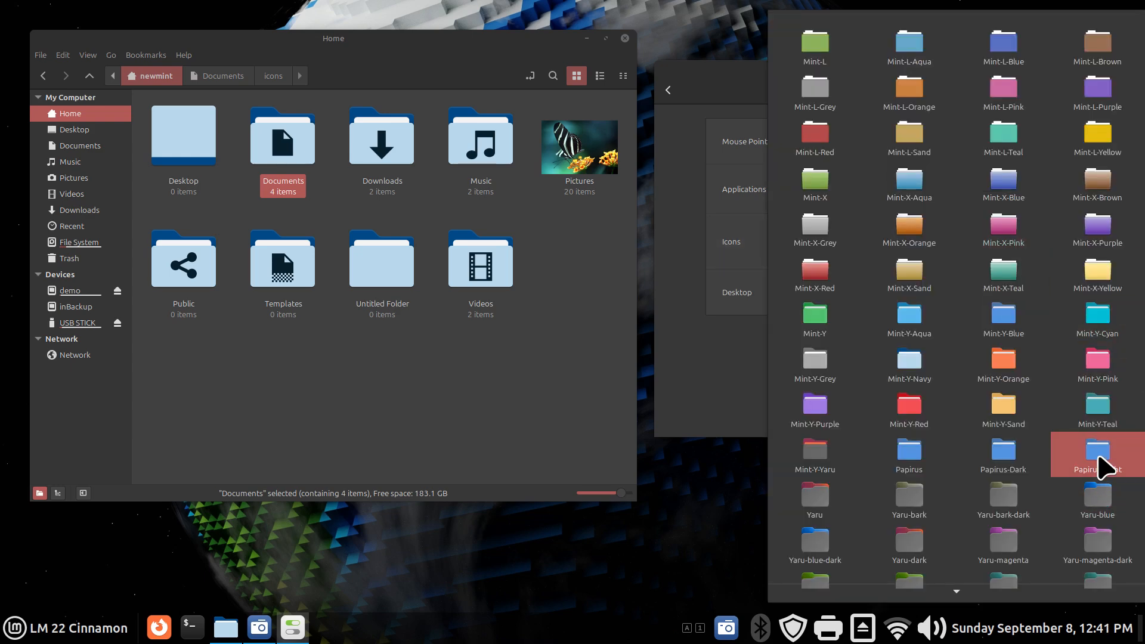
left_click(1100, 468)
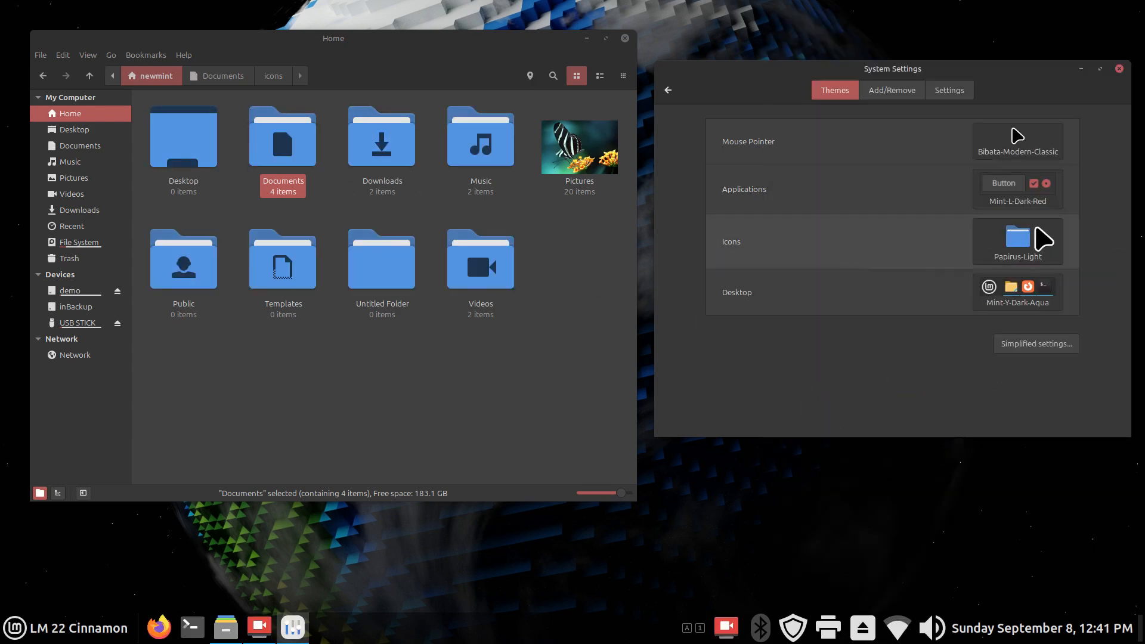
left_click(1026, 247)
left_click(935, 72)
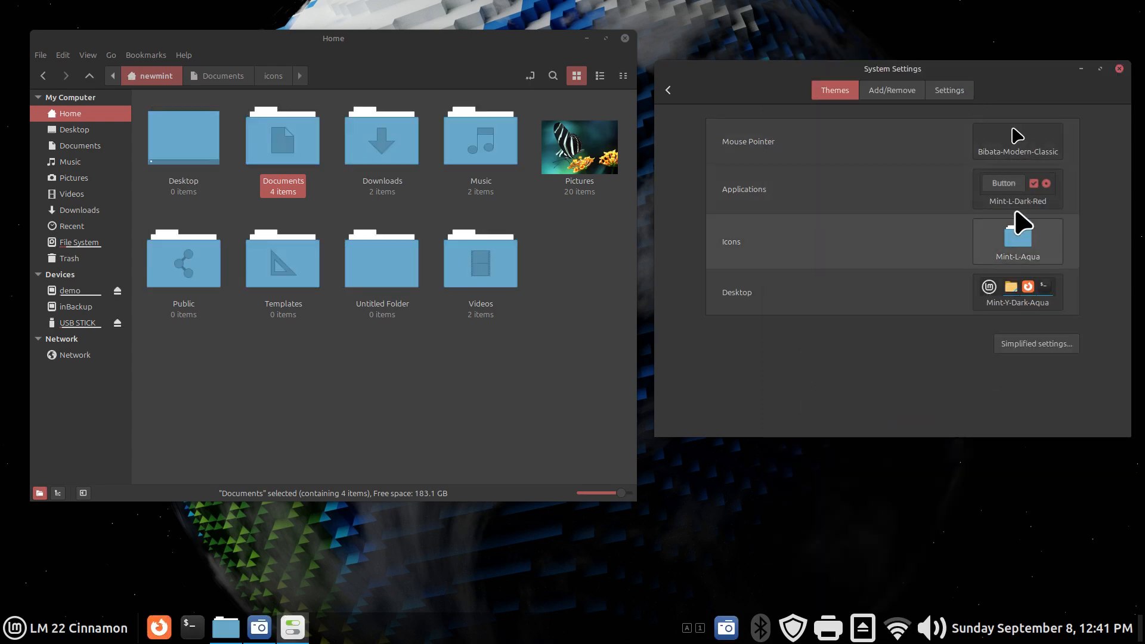
left_click(1043, 248)
left_click(1014, 367)
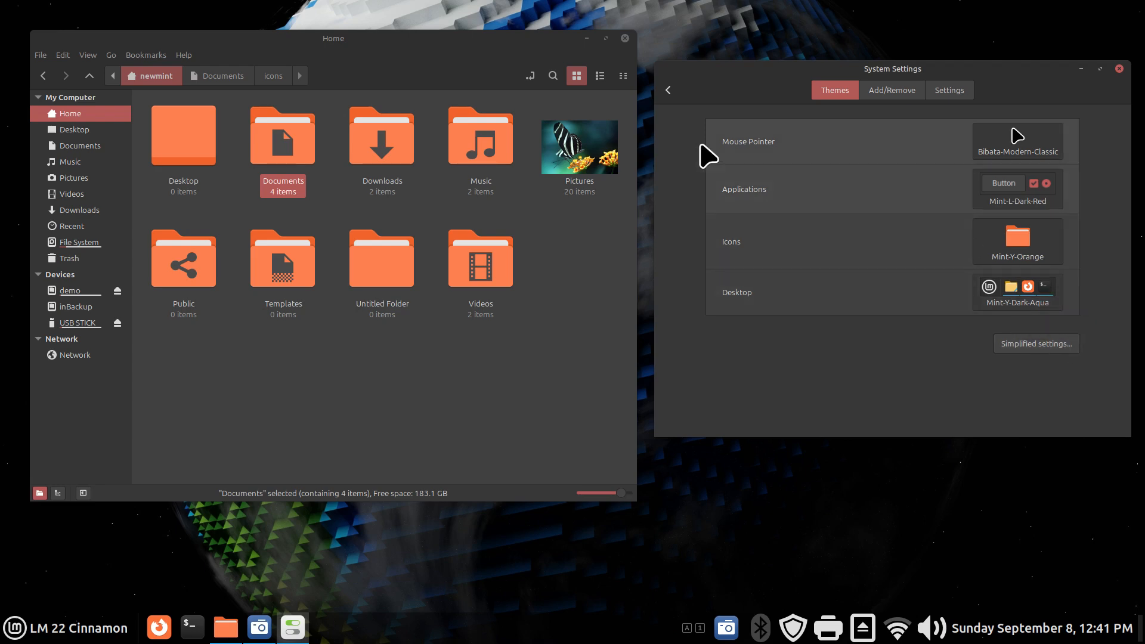
- Look through the Pictures folder, locate the 1.jpg image in Documents/icons, and return to the Home folder
right_click(577, 143)
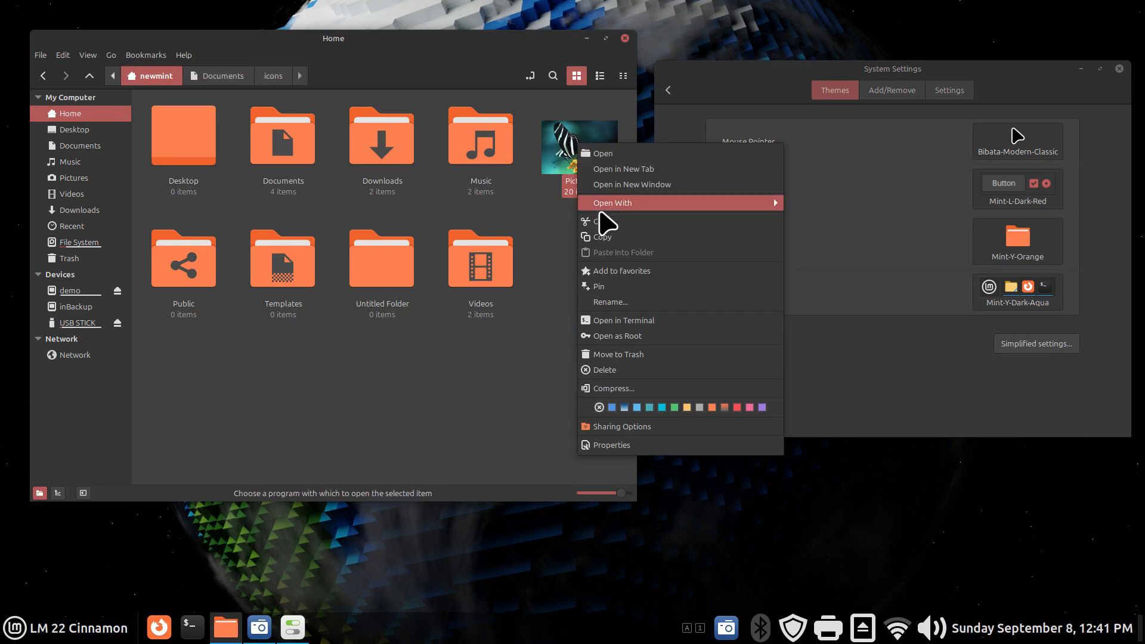
left_click(933, 388)
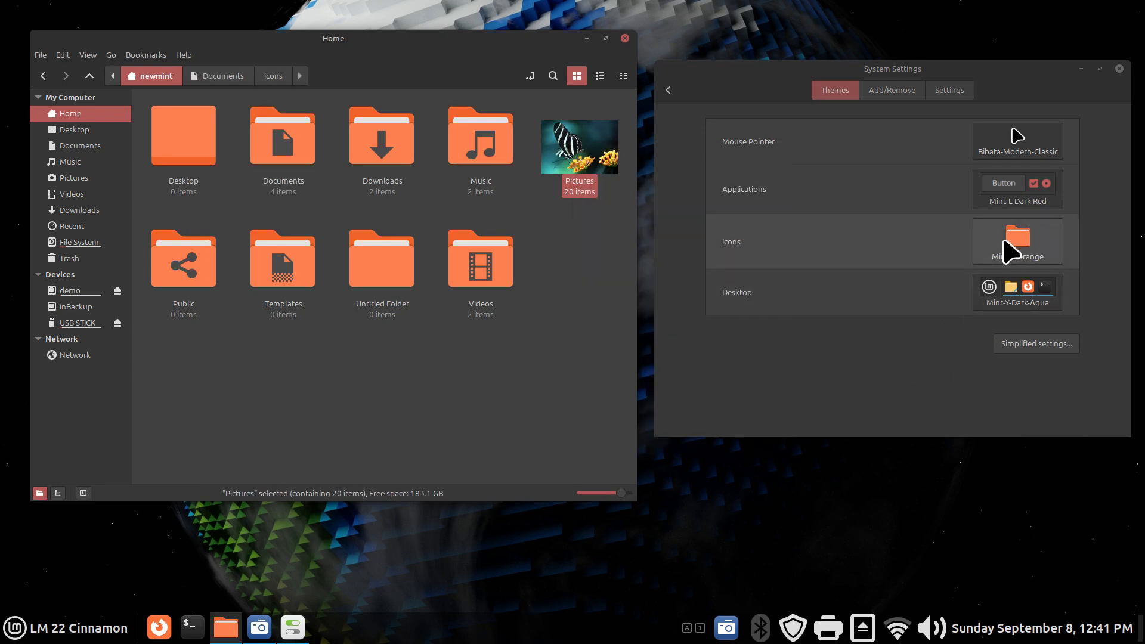
double_click(584, 138)
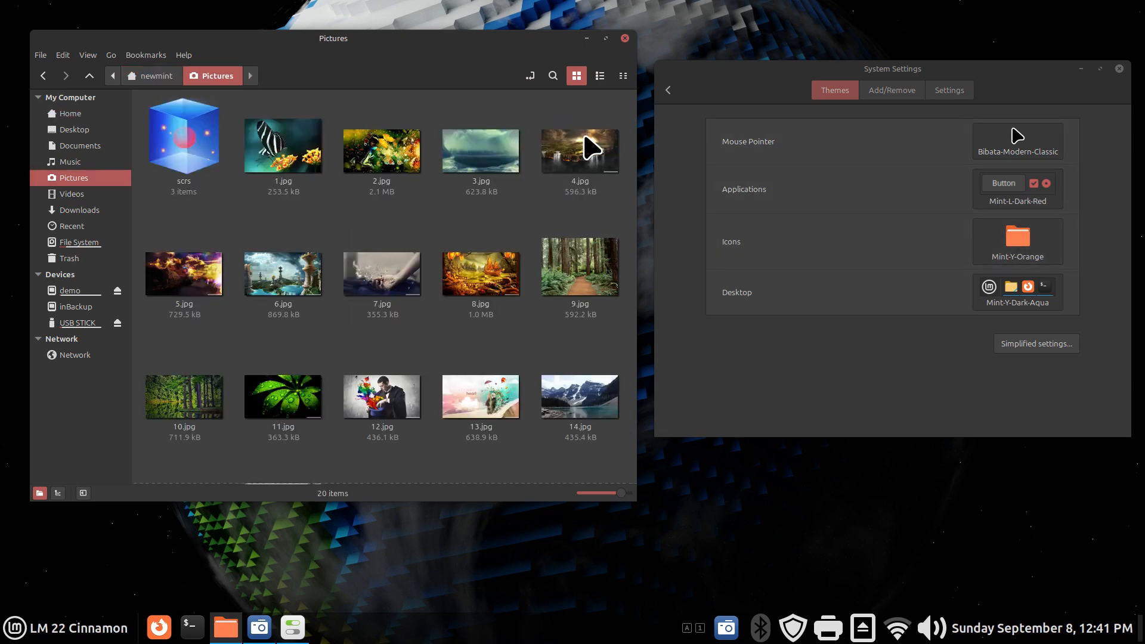
key("alt+Up")
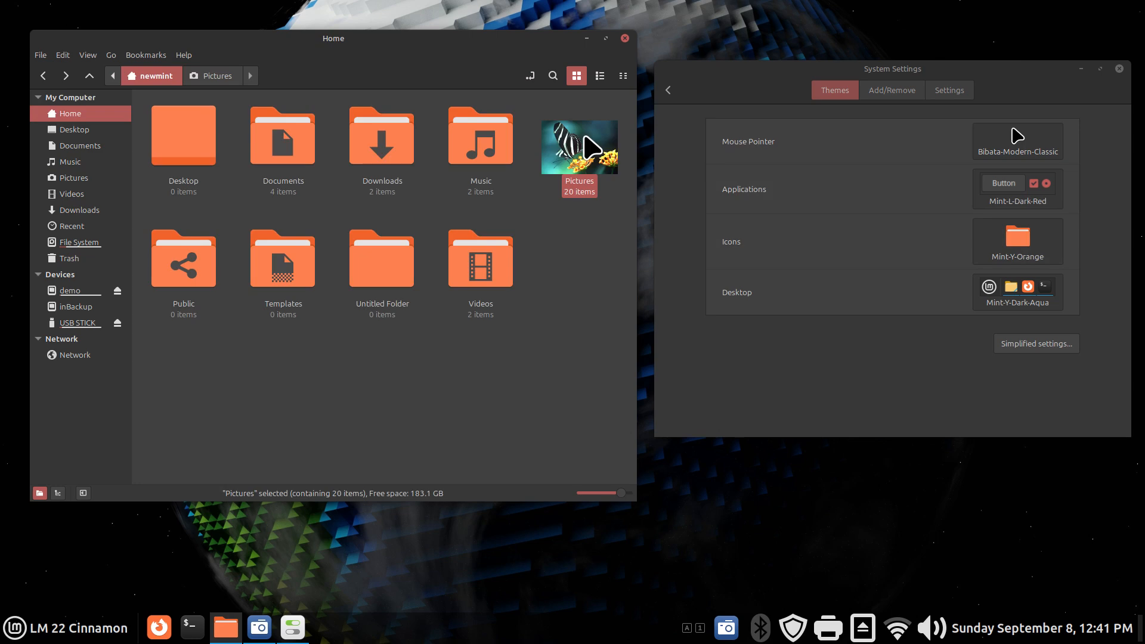
key("Return")
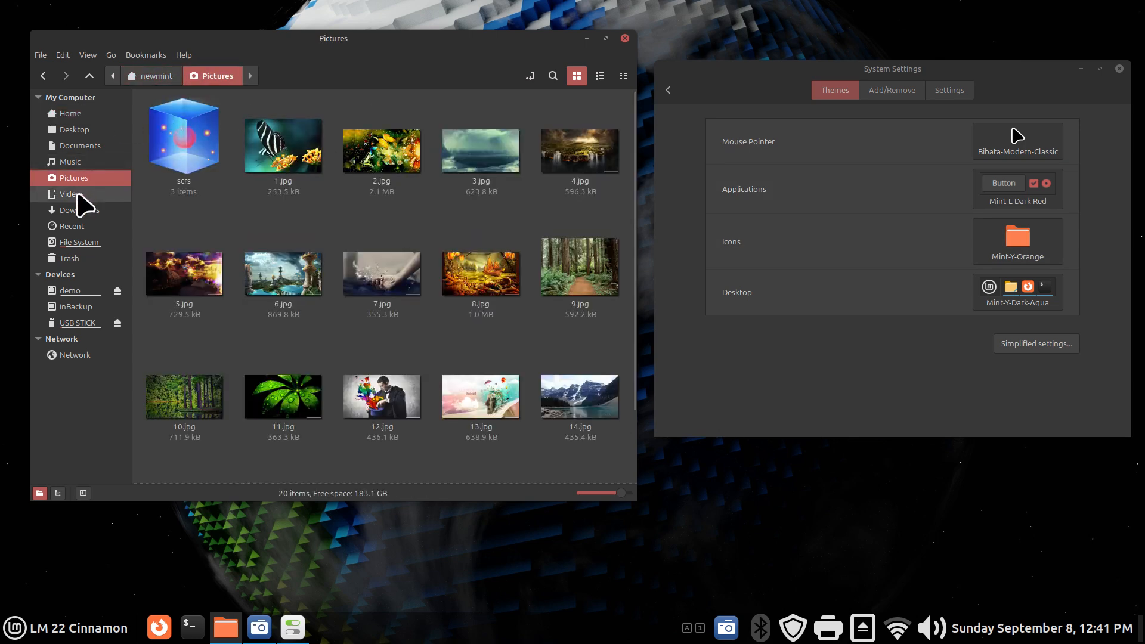
left_click(80, 147)
double_click(171, 134)
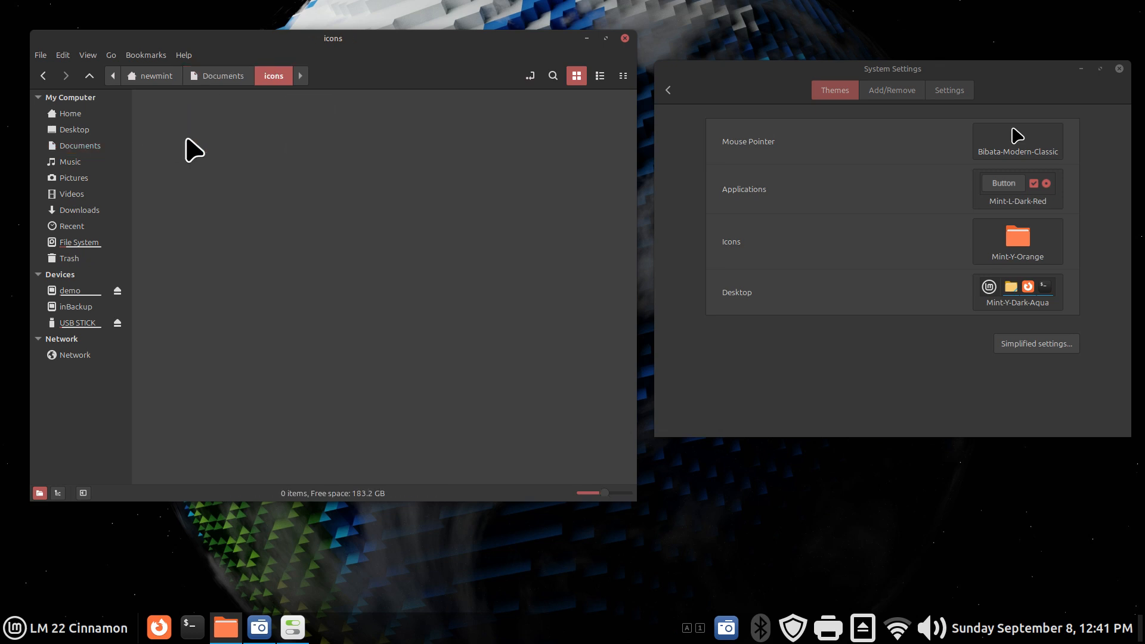
left_click(602, 144)
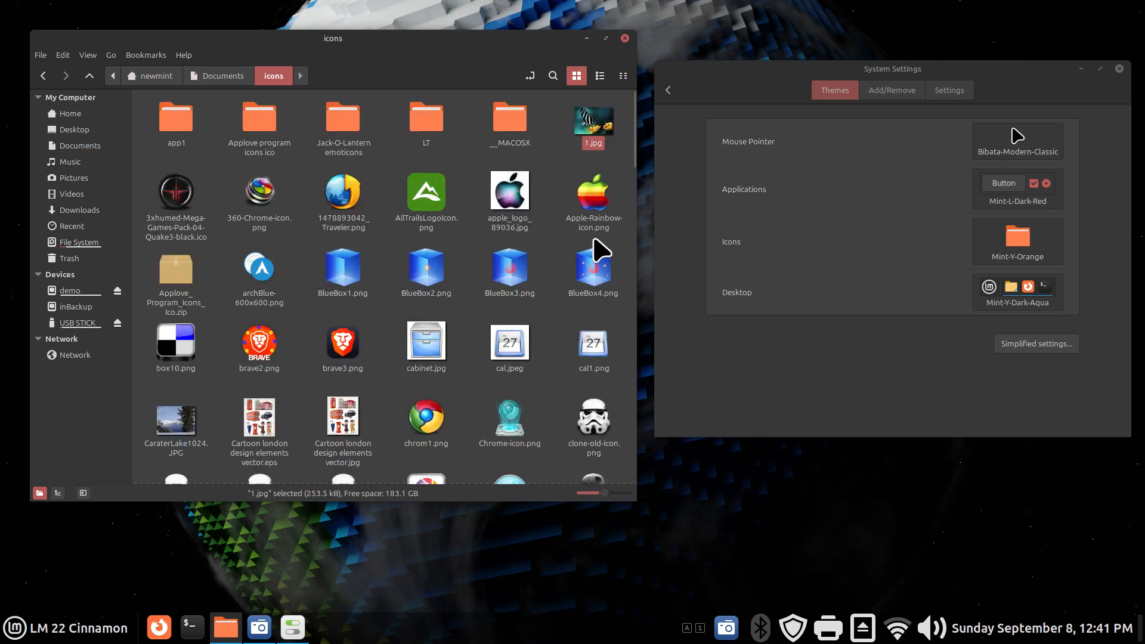
left_click(75, 114)
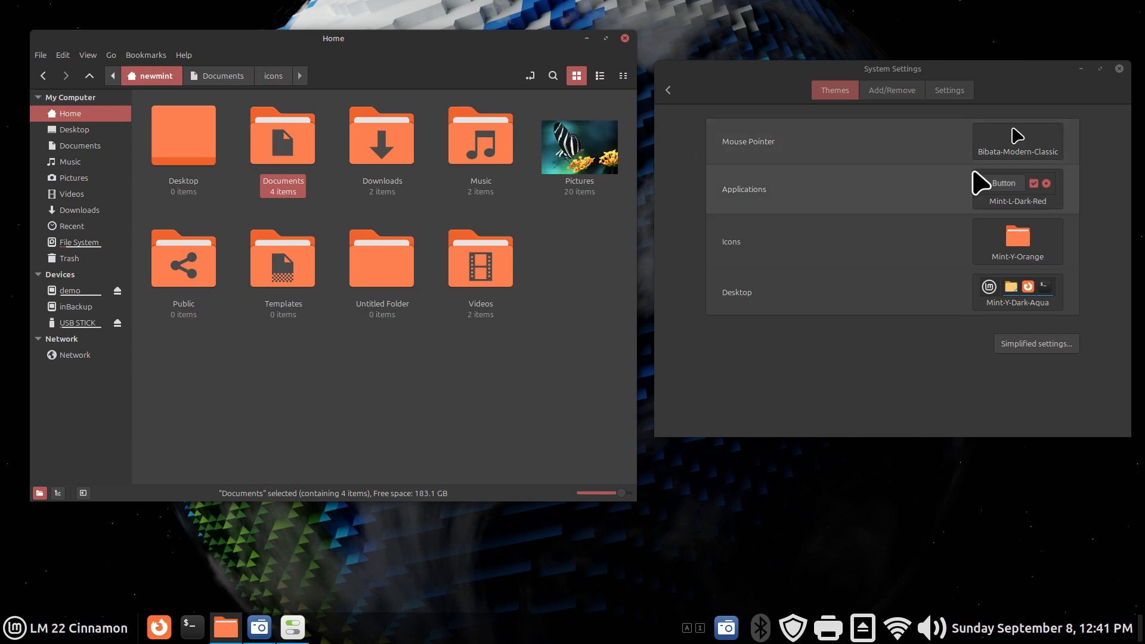
- Set the icon theme to Mint-Y-Sand and open the icon chooser from the Pictures folder's properties
left_click(1016, 238)
left_click(997, 415)
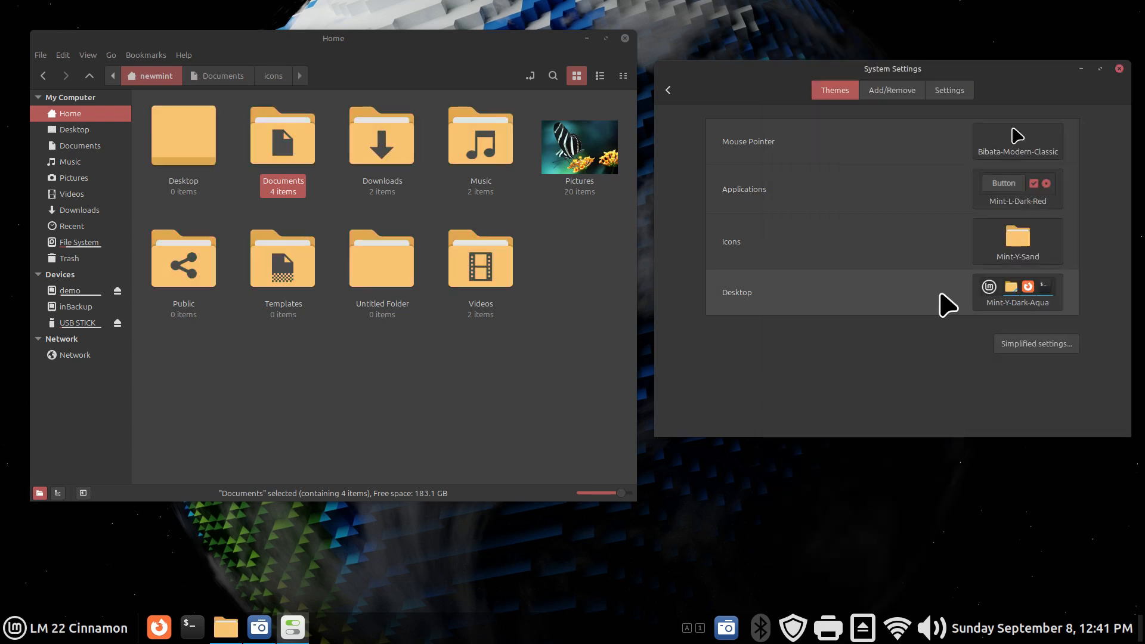
right_click(571, 142)
left_click(639, 440)
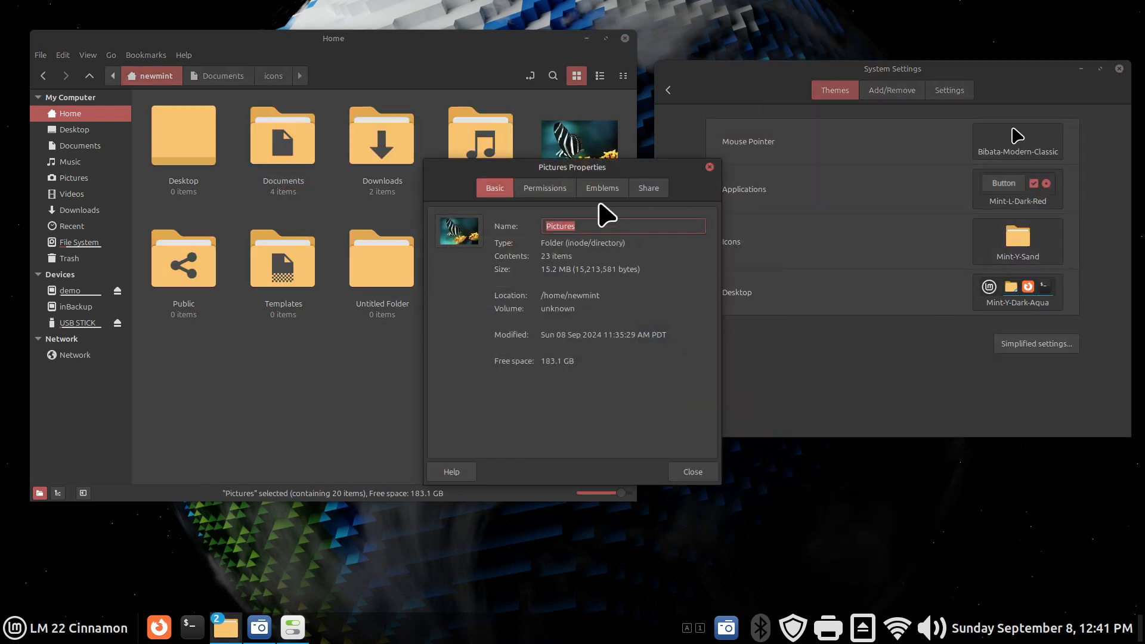
left_click(451, 234)
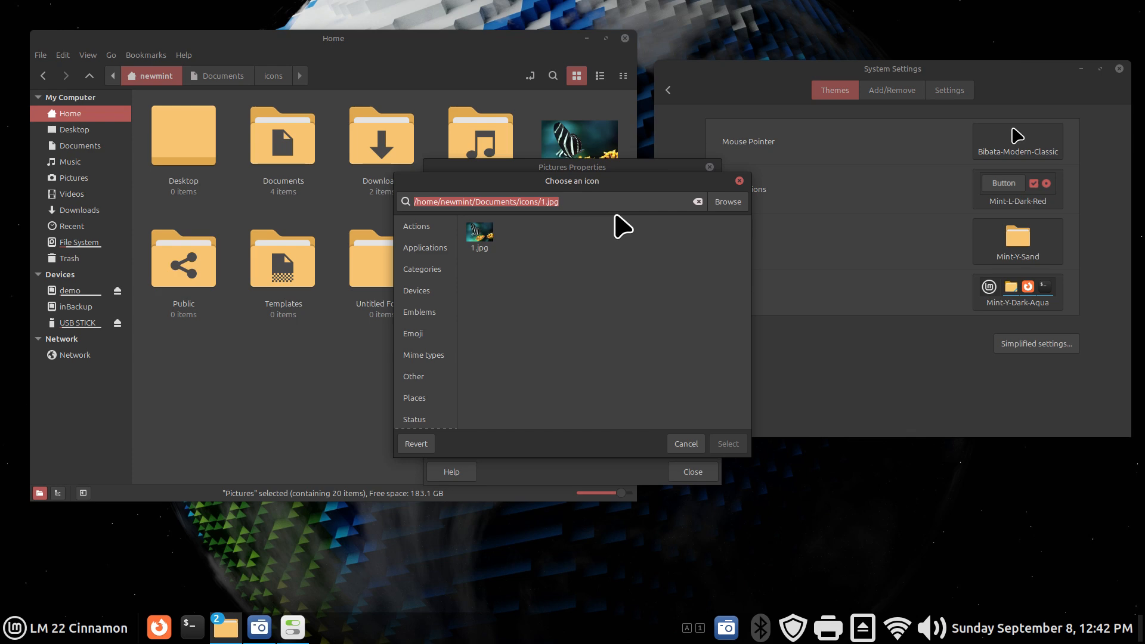
- Search the icons for "Pict", apply the folder-pictures icon to the Pictures folder, and close its properties
type("Pict")
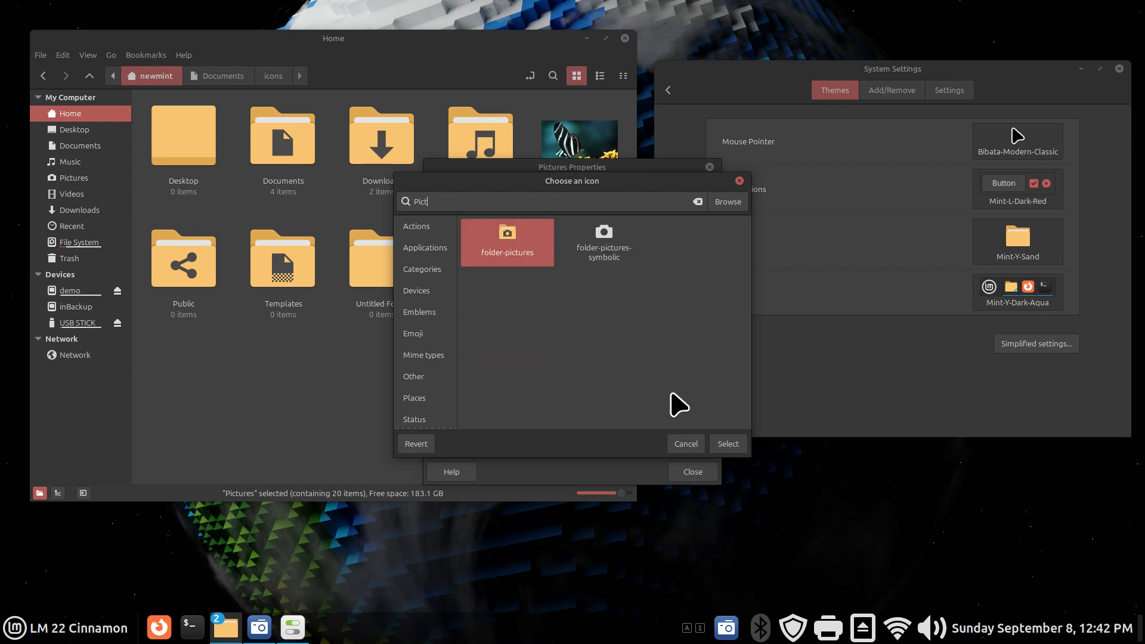
left_click(589, 256)
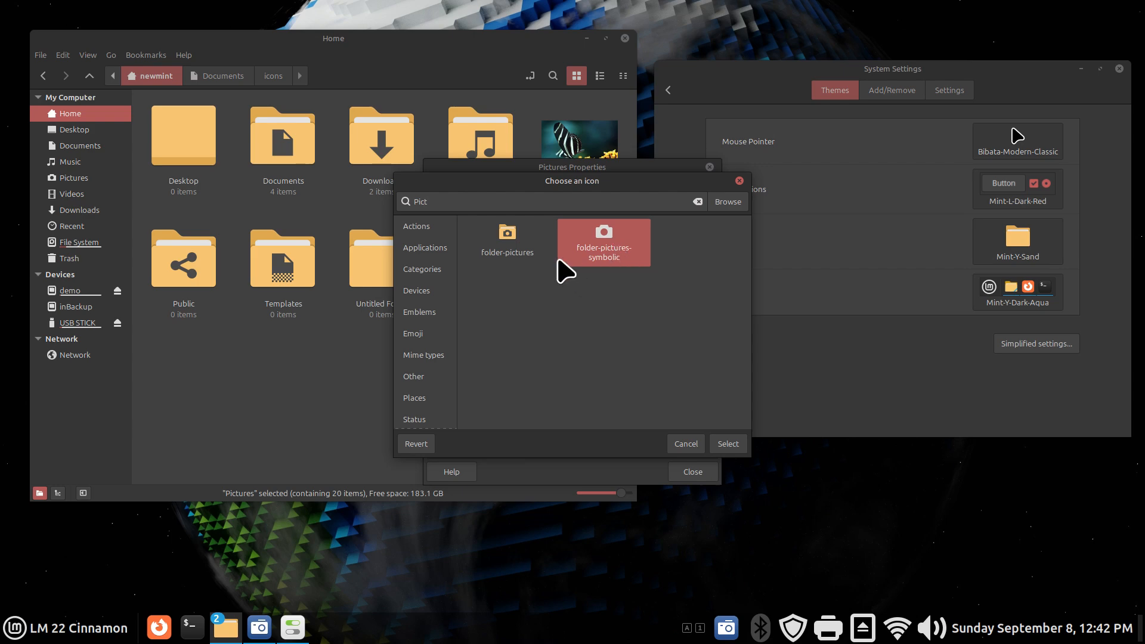
left_click(509, 239)
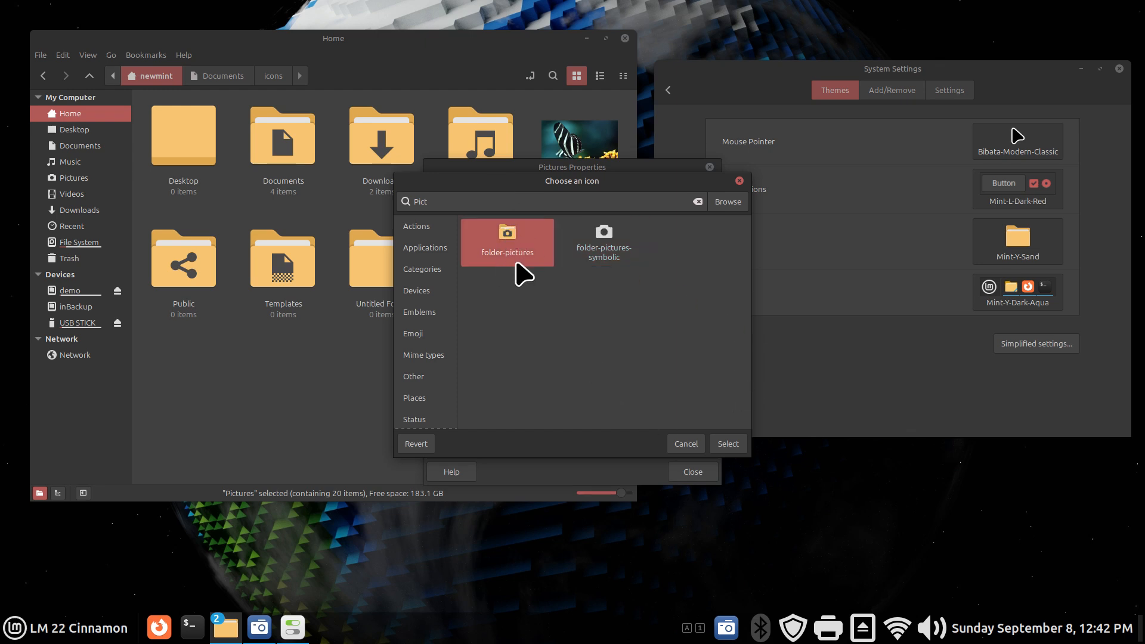
left_click(731, 446)
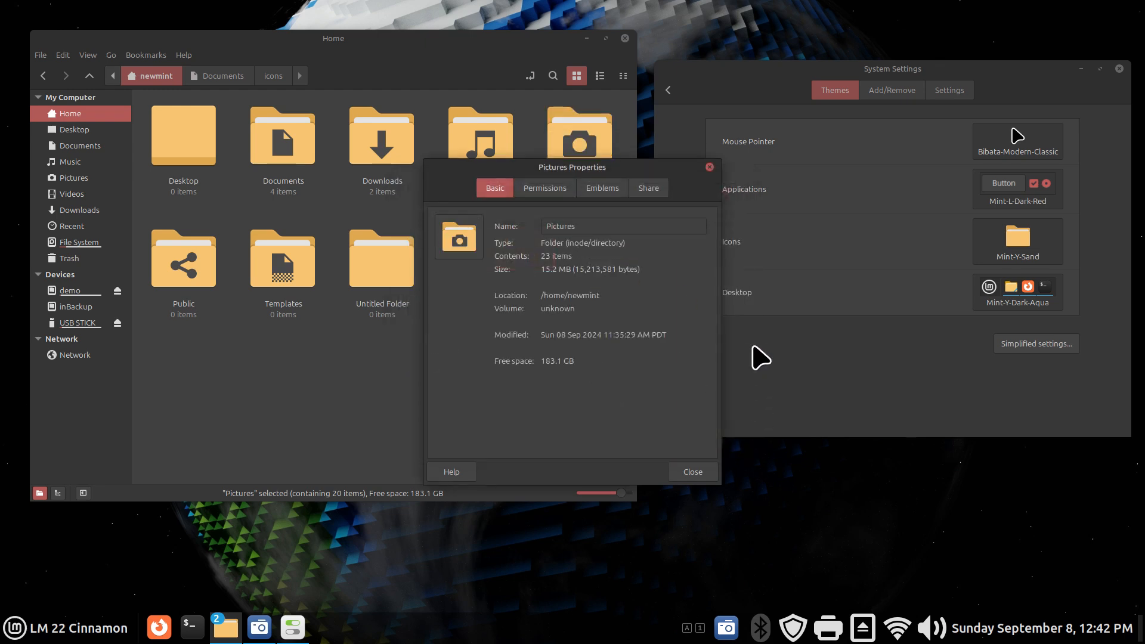
left_click(709, 167)
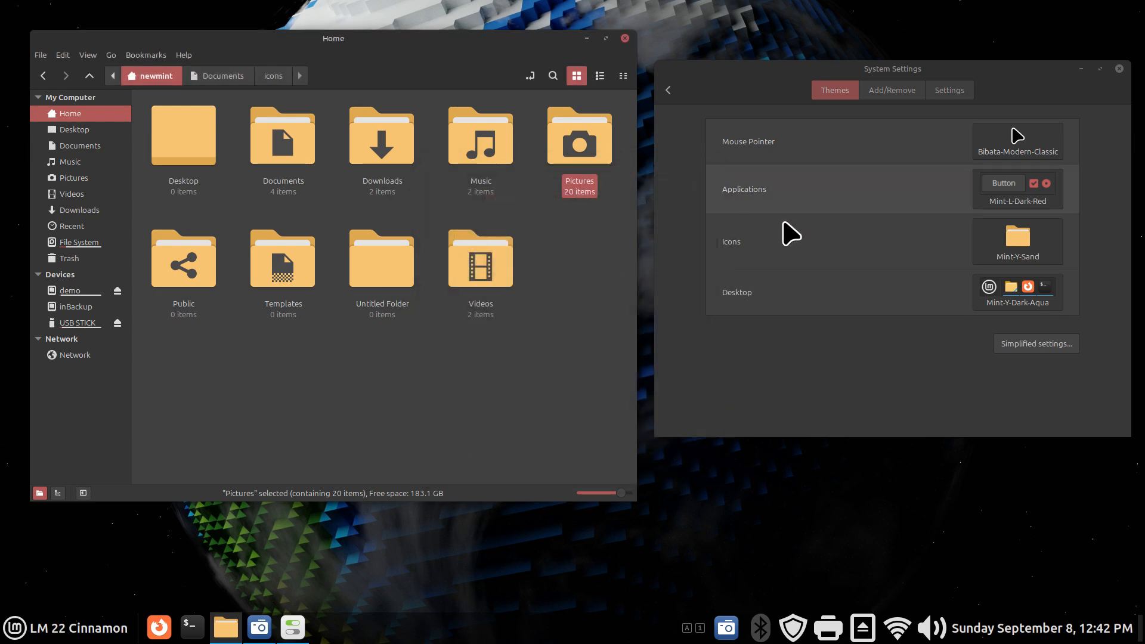
- Try the Mint-Y-Navy and Yaru-blue icon themes with the Pictures folder's new icon, and settle on Papirus-Light
left_click(1020, 246)
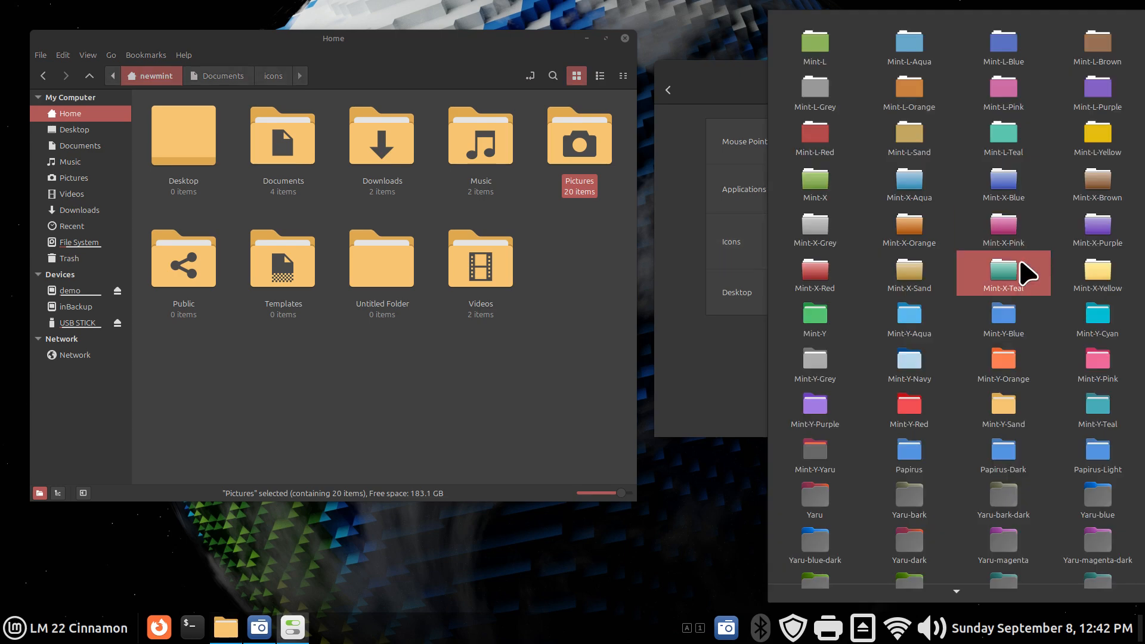
left_click(933, 361)
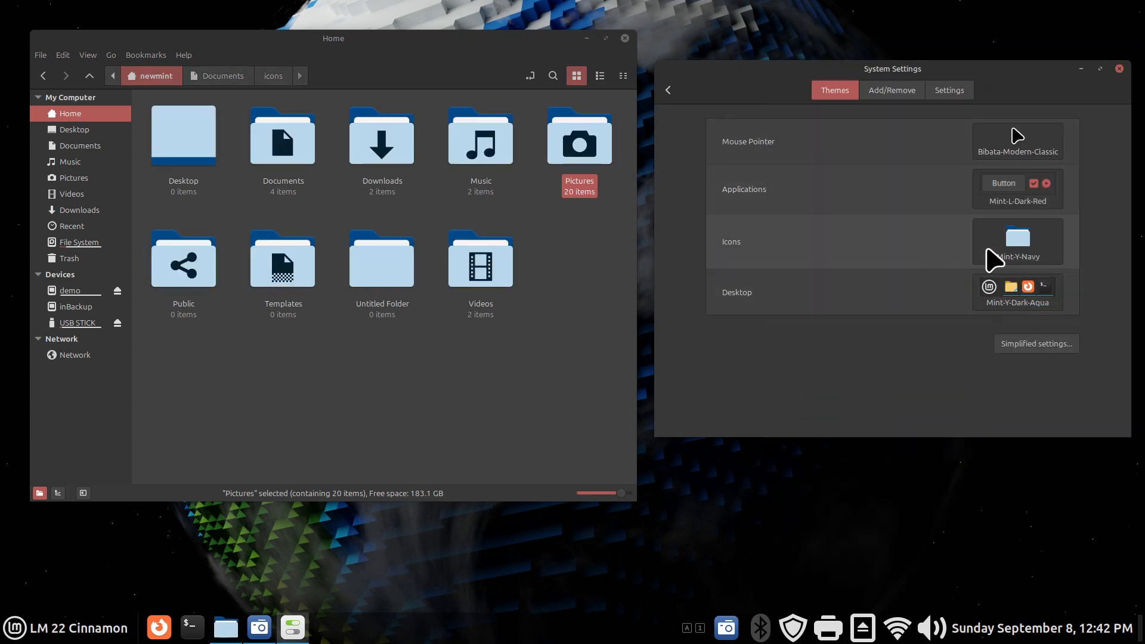
left_click(1018, 239)
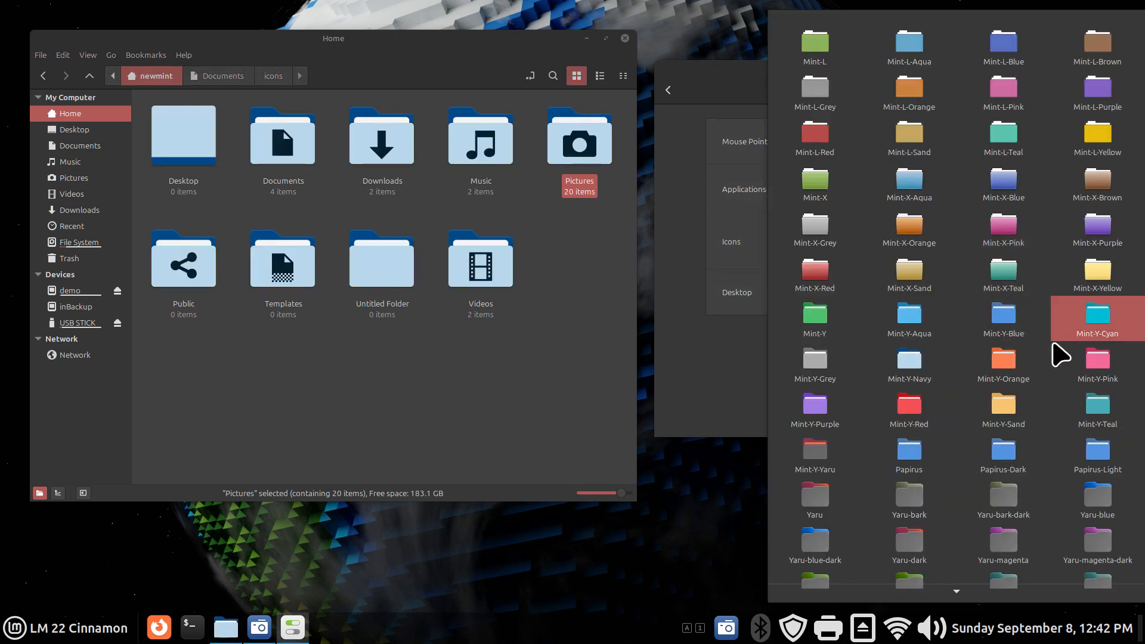
left_click(1102, 512)
left_click(1016, 235)
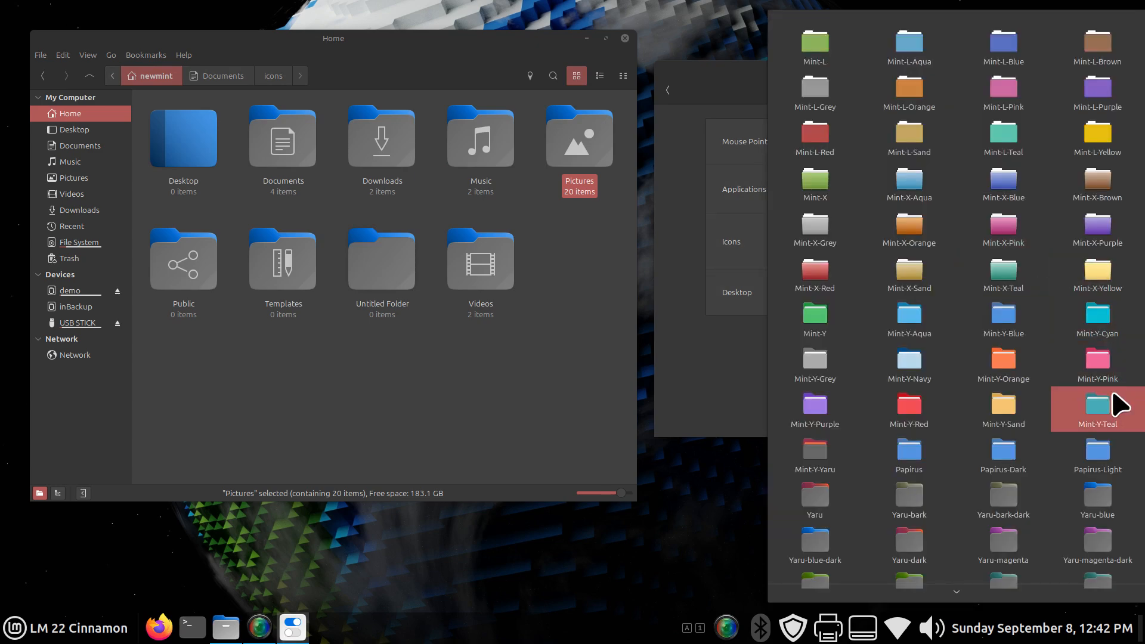
left_click(1104, 463)
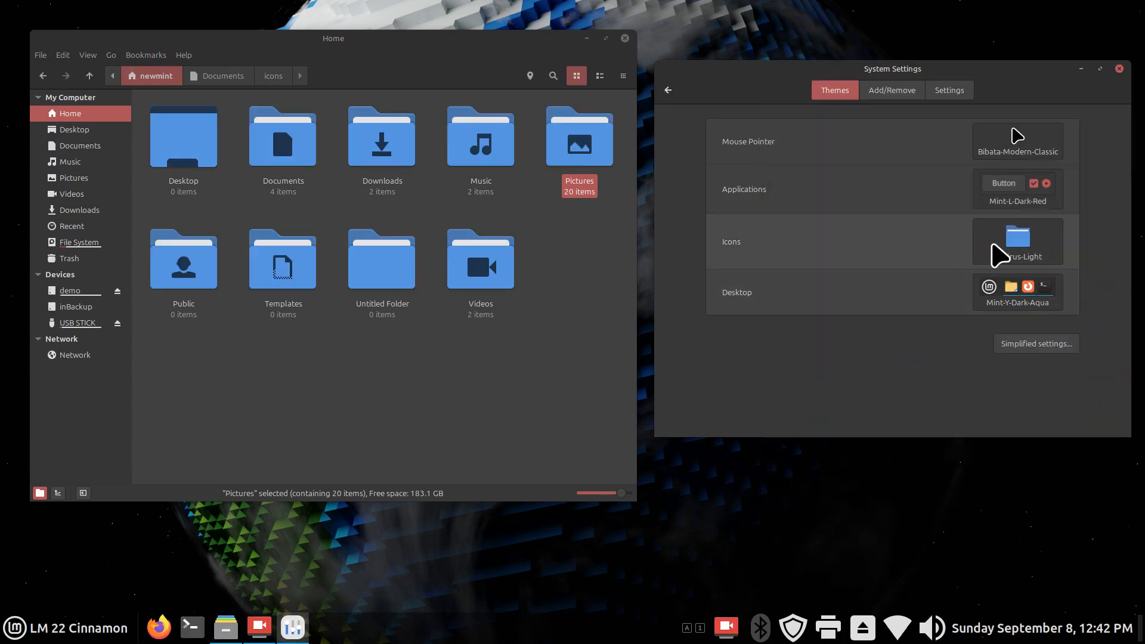
- Set the icon theme to Mint-L-Aqua, try the Mint-L-Darker-Blue applications theme, and settle on Mint-Y-Aqua for applications
left_click(987, 250)
left_click(911, 87)
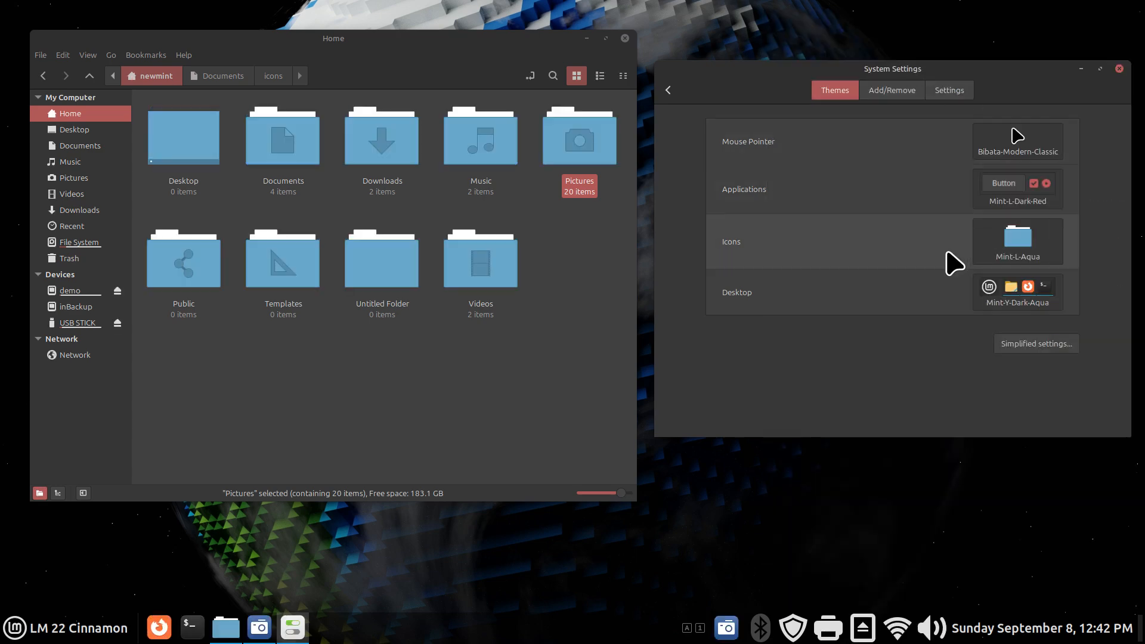
left_click(999, 179)
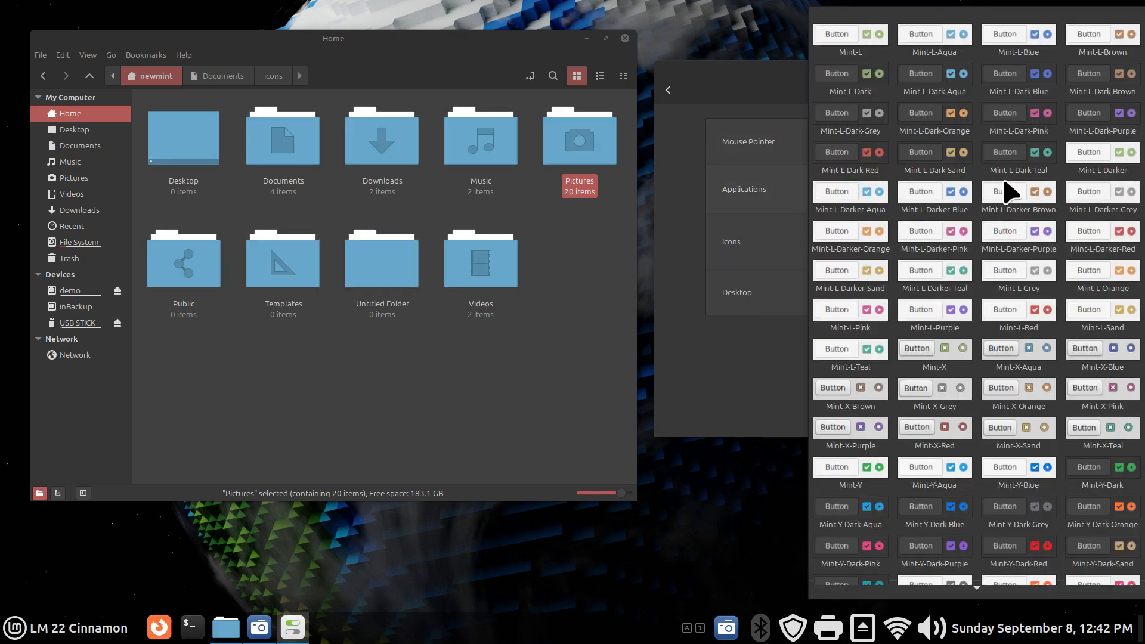
left_click(939, 203)
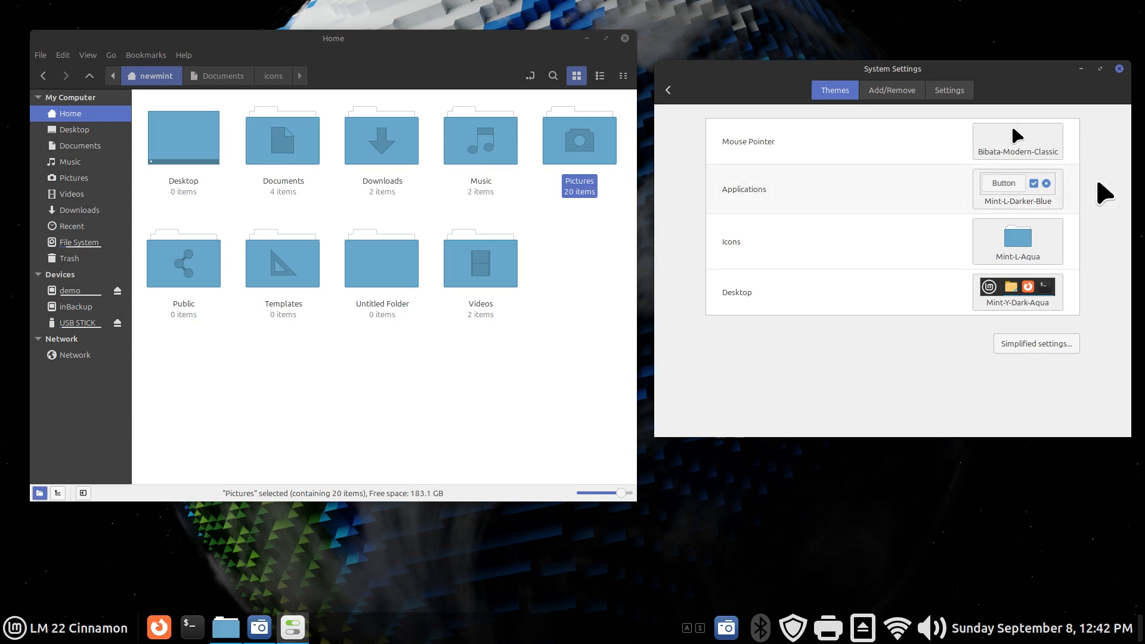
left_click(1054, 203)
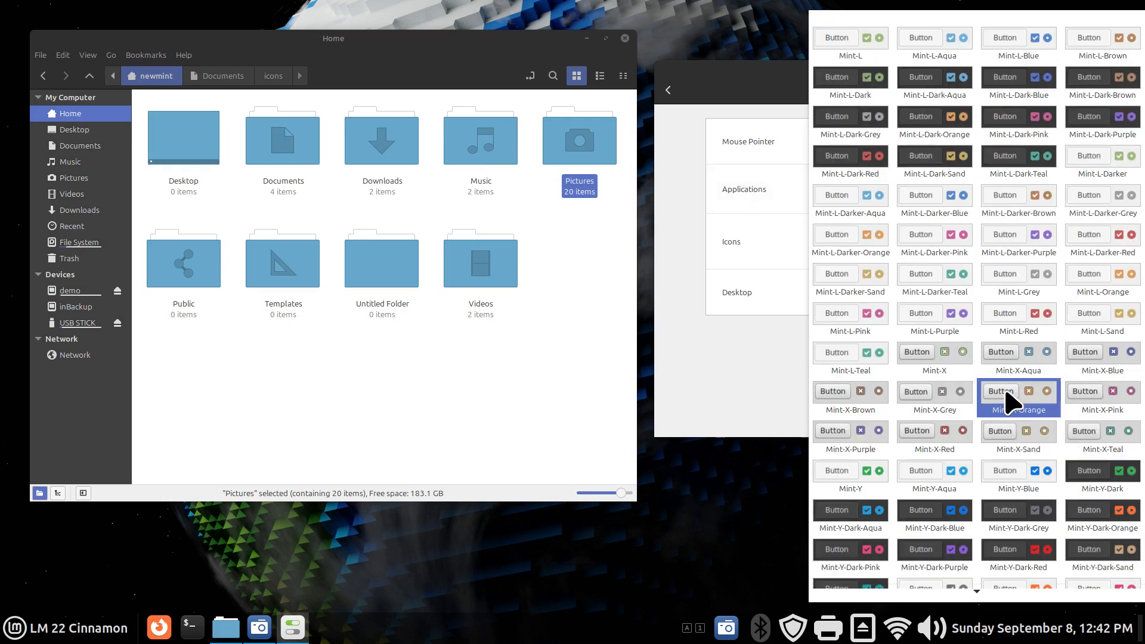
left_click(929, 470)
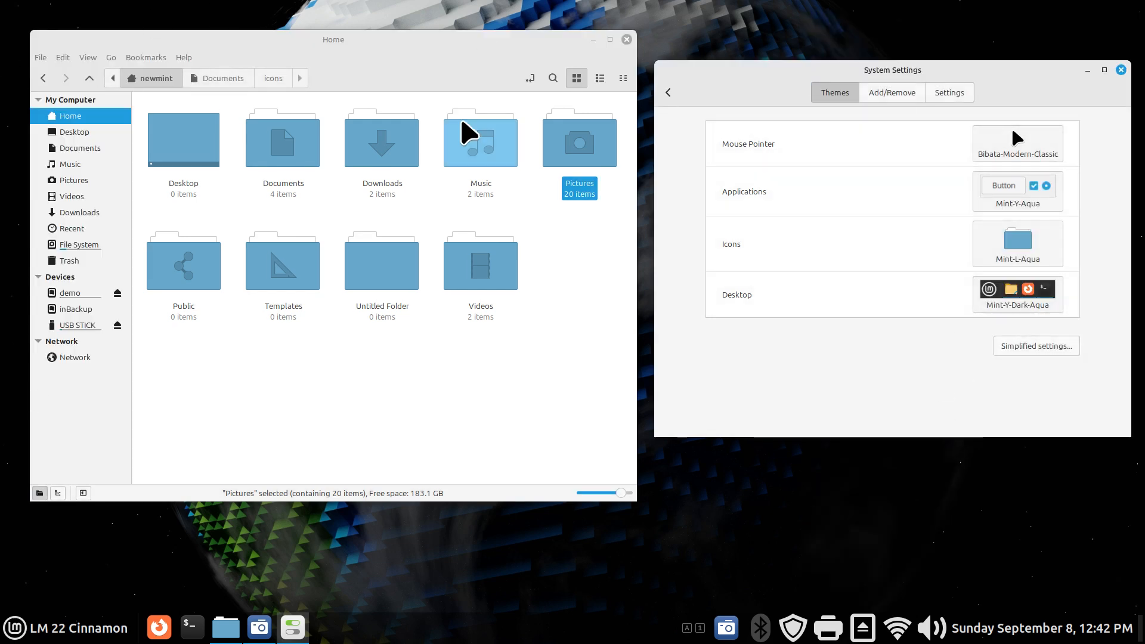
- Compare the application menu's icons under the Mint-L-Aqua and Papirus-Light icon themes
left_click(18, 627)
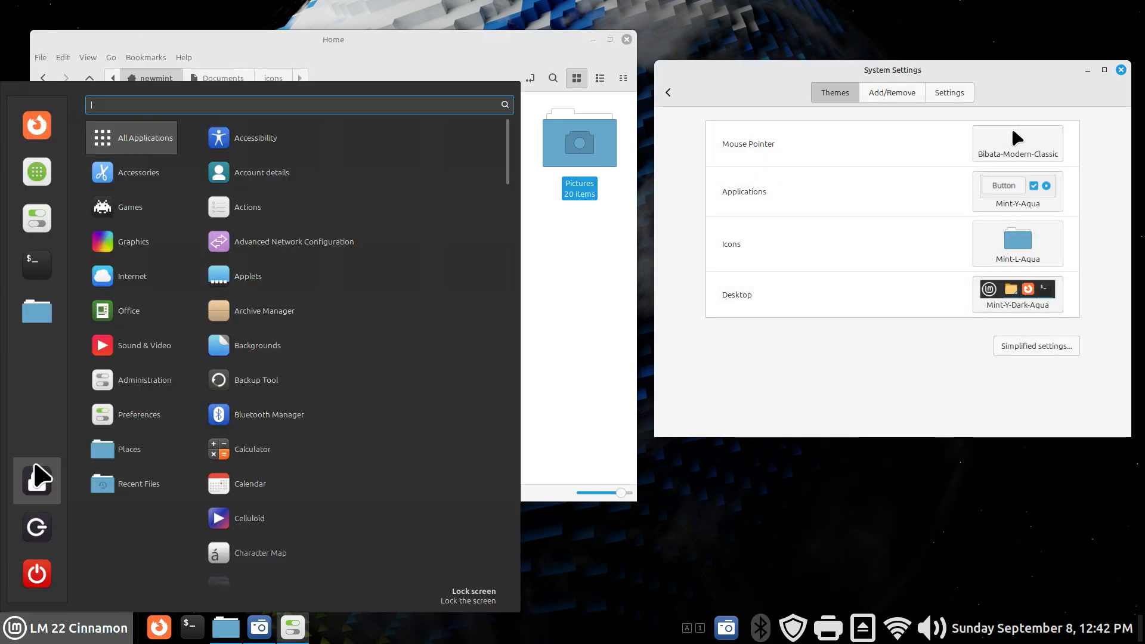
left_click(1021, 265)
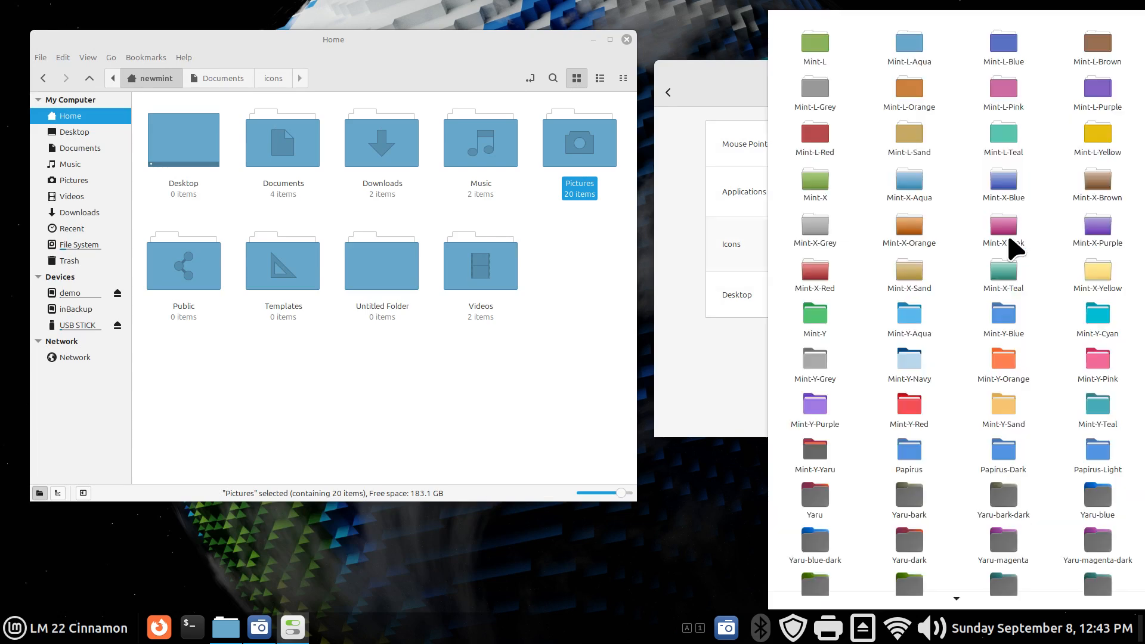
left_click(1108, 466)
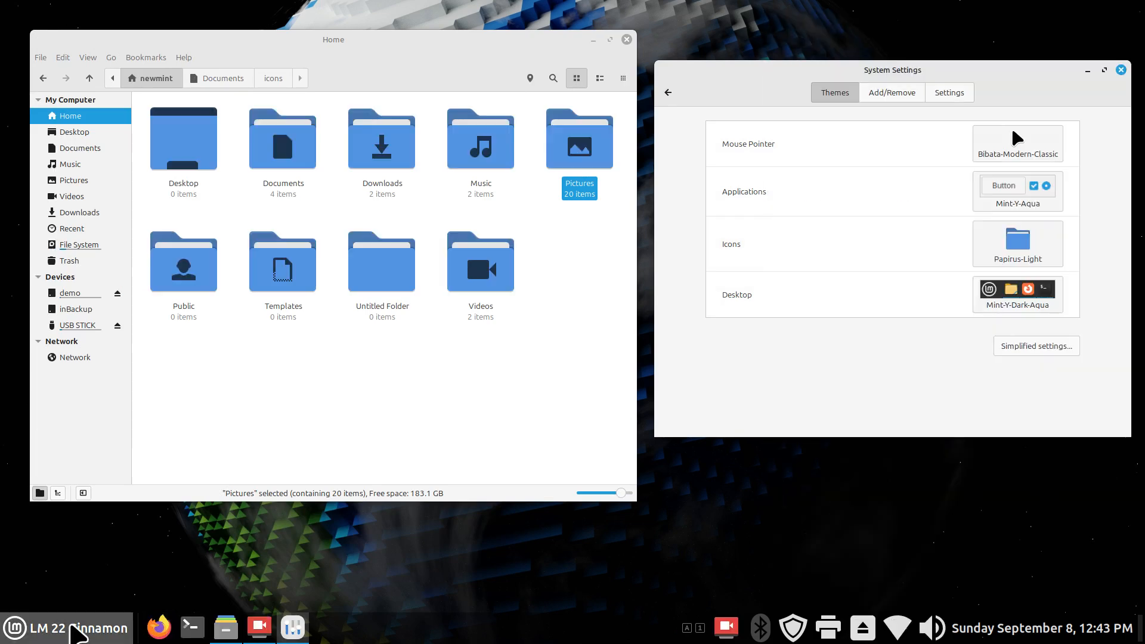
left_click(72, 627)
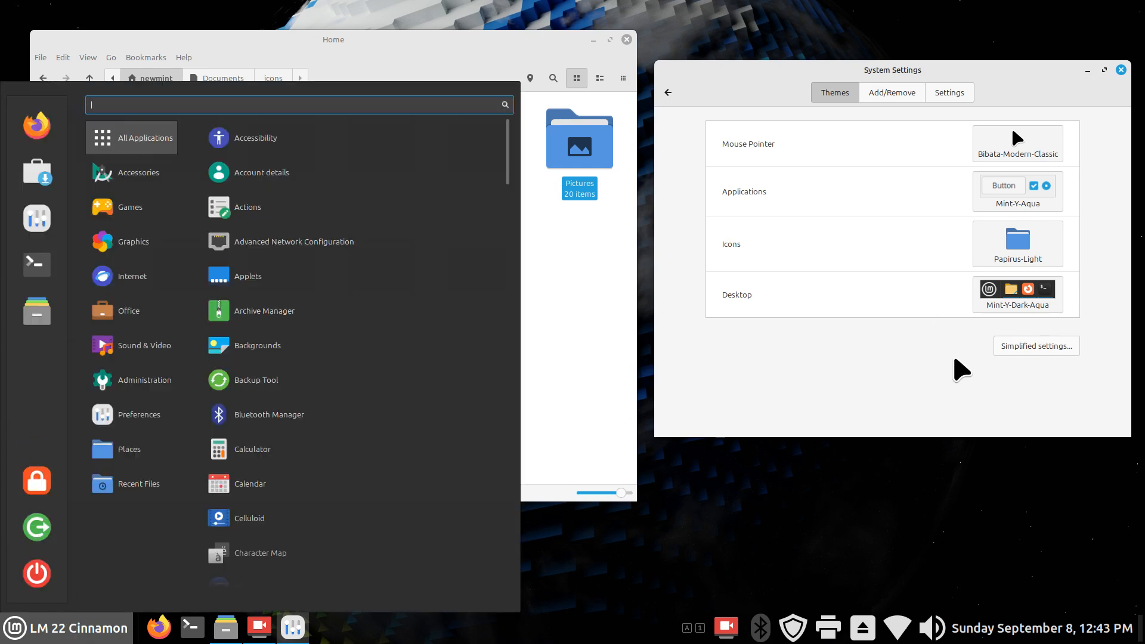
left_click(920, 373)
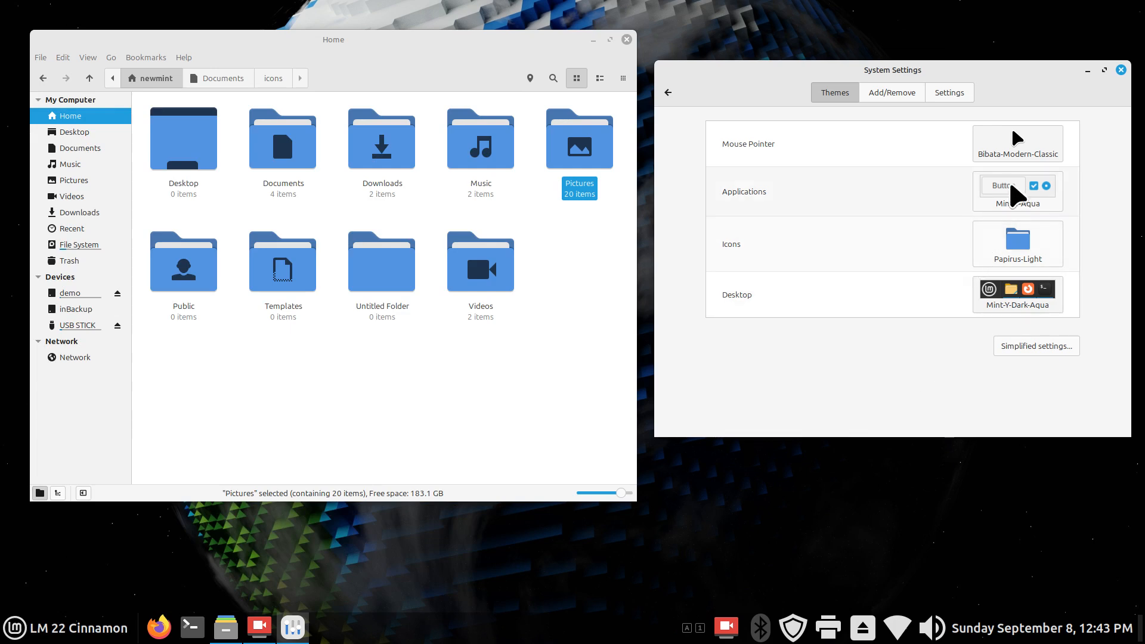
- Set the icon theme to Mint-Y-Sand and go to the Home folder
left_click(1005, 221)
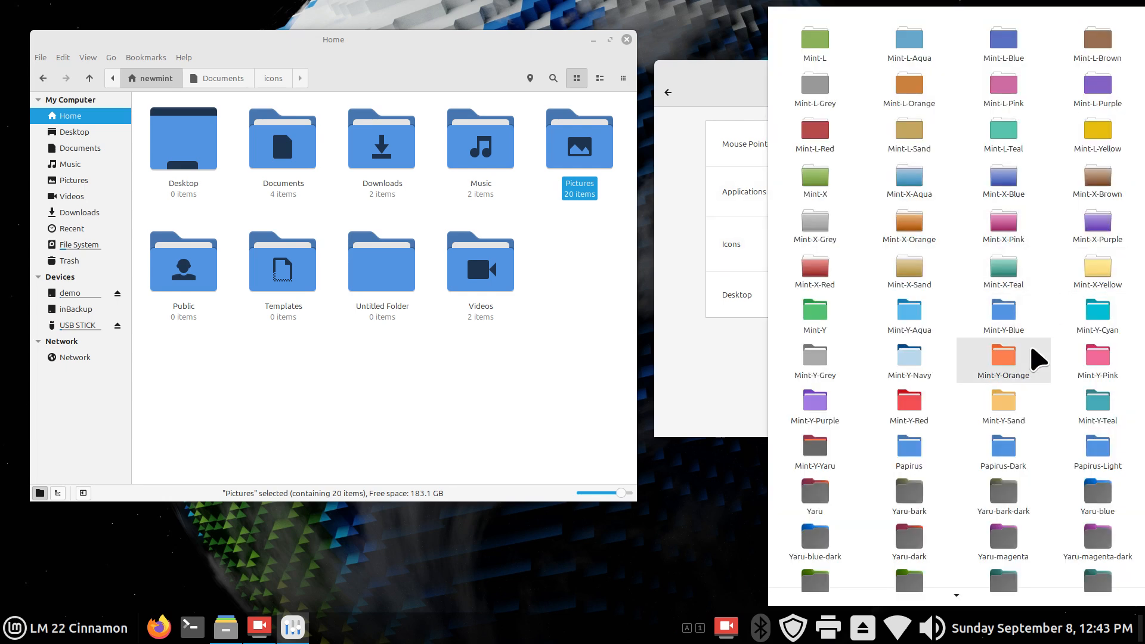
left_click(1002, 428)
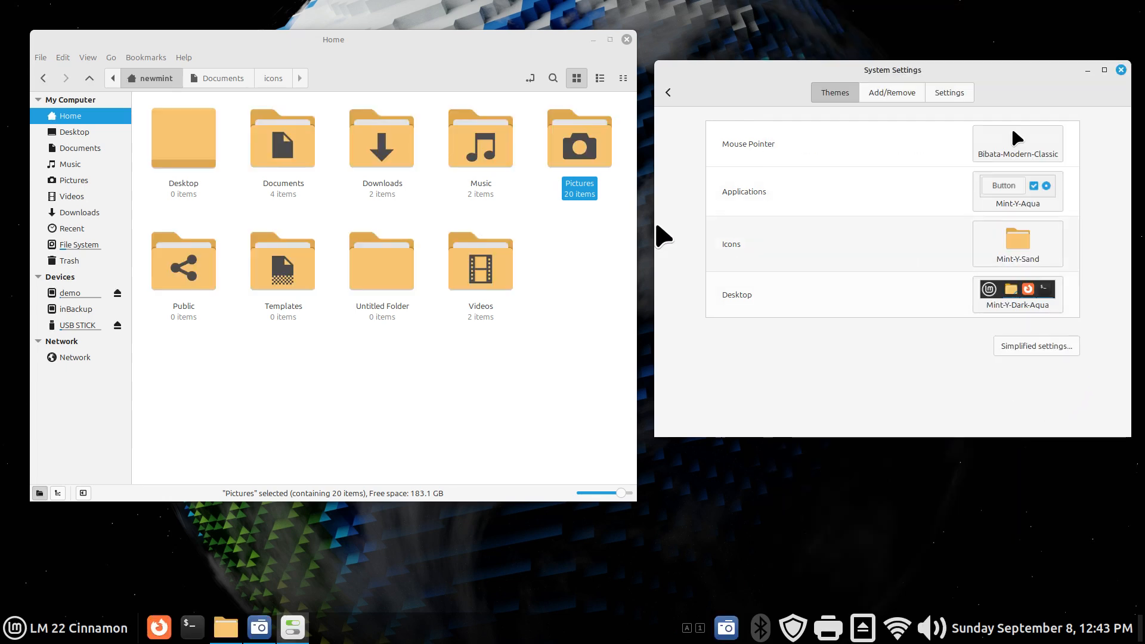
left_click(71, 115)
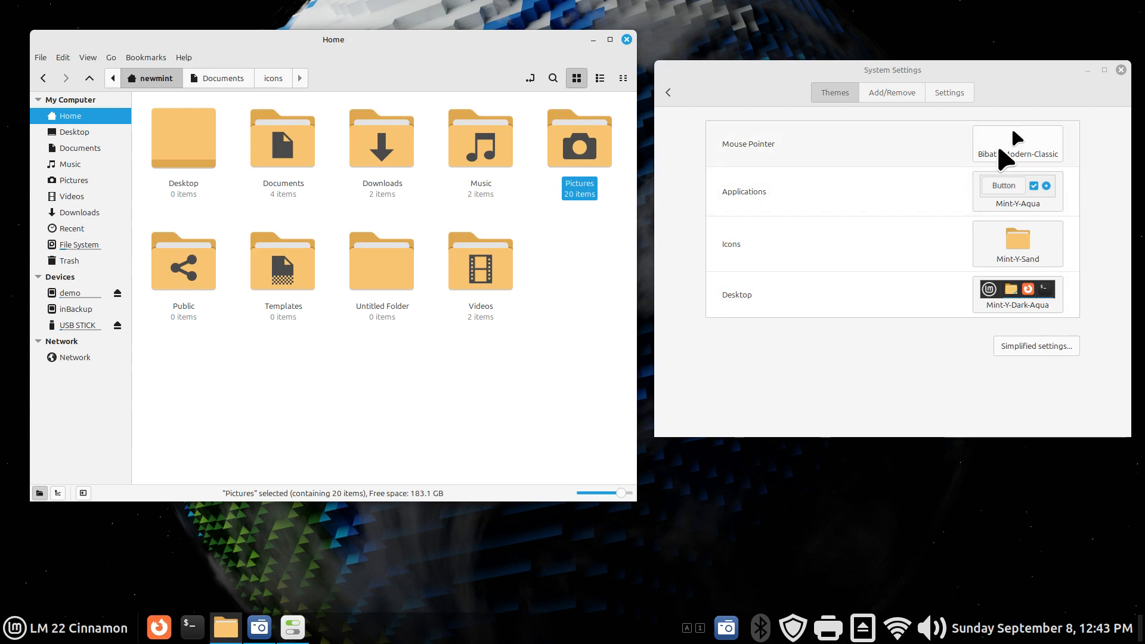
- Try the Radioactive mouse pointer theme over the Home folder, and return to the settings overview
left_click(1010, 149)
left_click(848, 218)
left_click(529, 381)
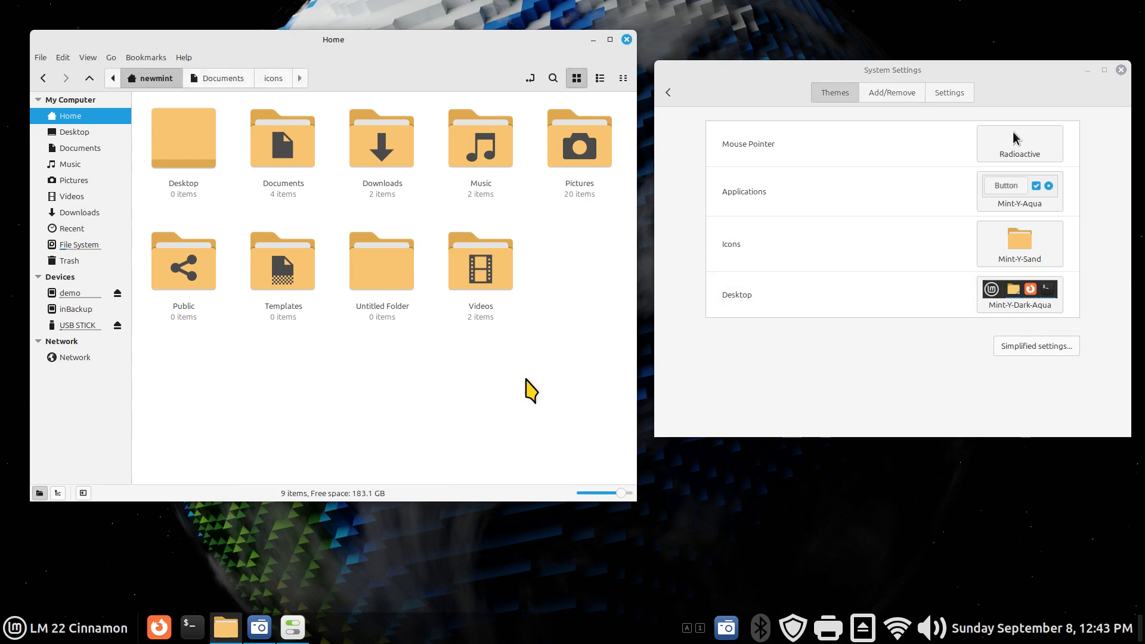
left_click(672, 93)
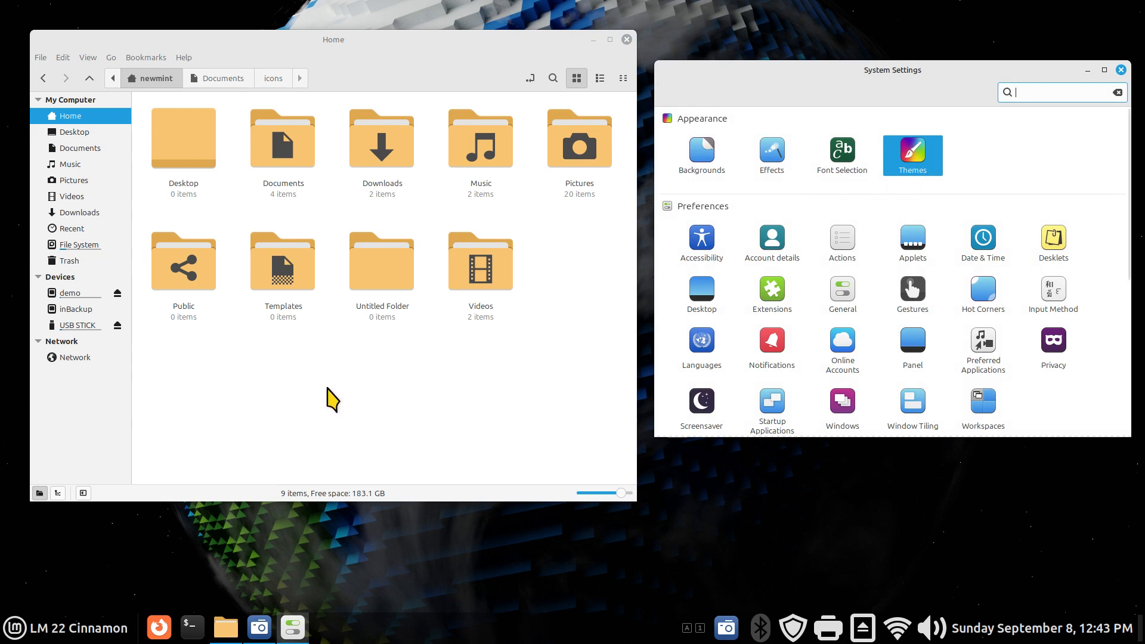
- Empty the trash and return to the Home folder
left_click(71, 261)
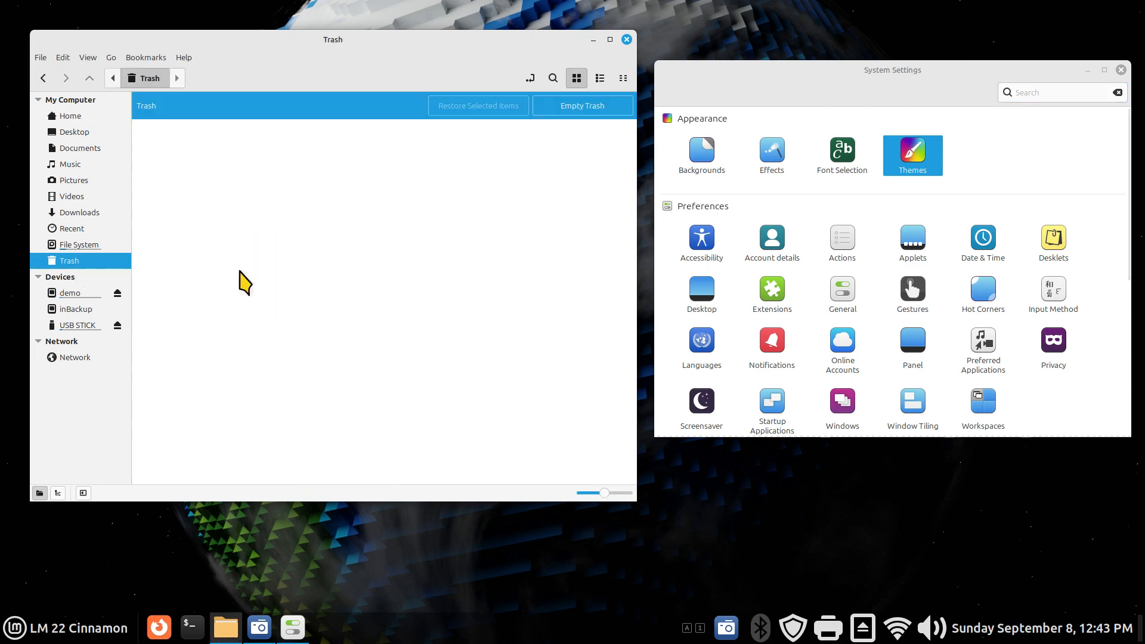
left_click(596, 110)
left_click(400, 315)
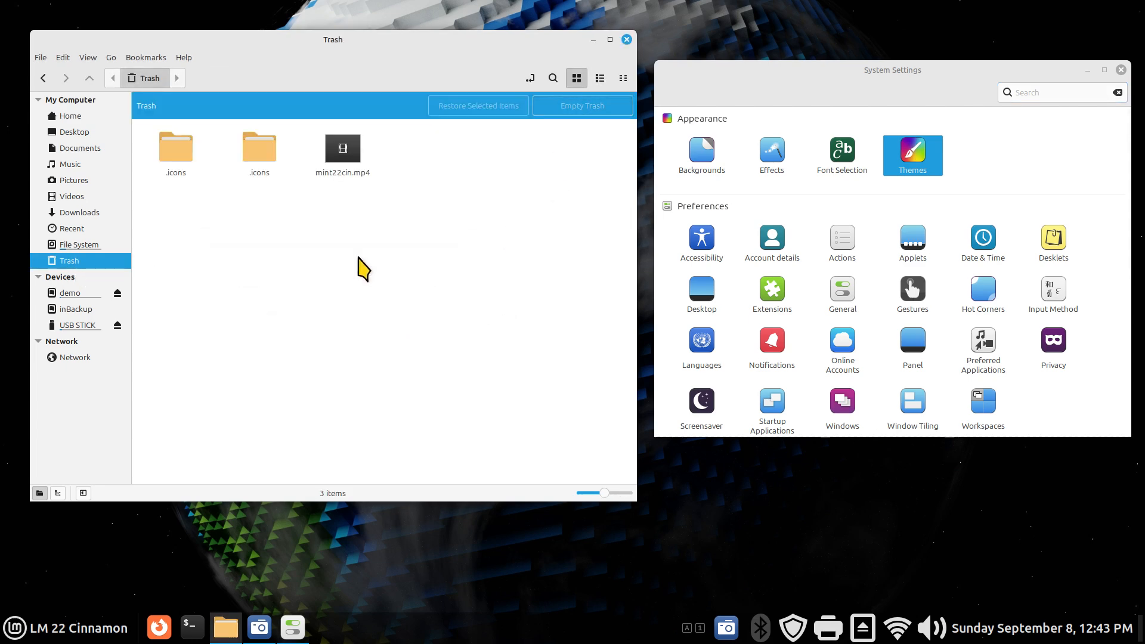
left_click(70, 116)
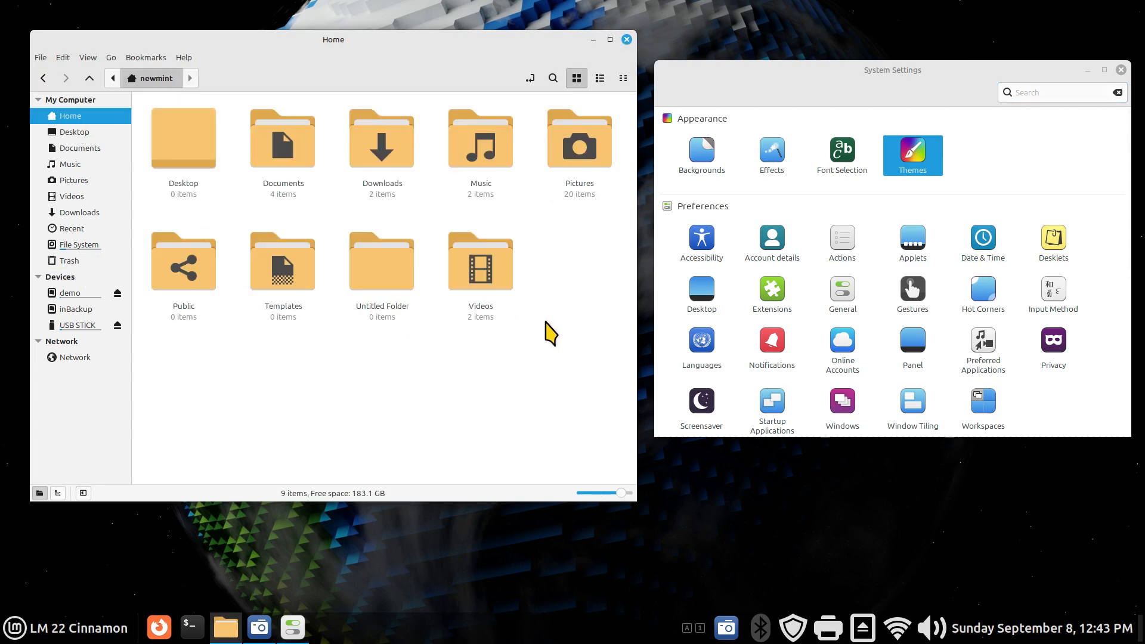
- Show hidden files in the Home folder, select the .icons folder, and enlarge the file manager window
right_click(296, 358)
left_click(370, 467)
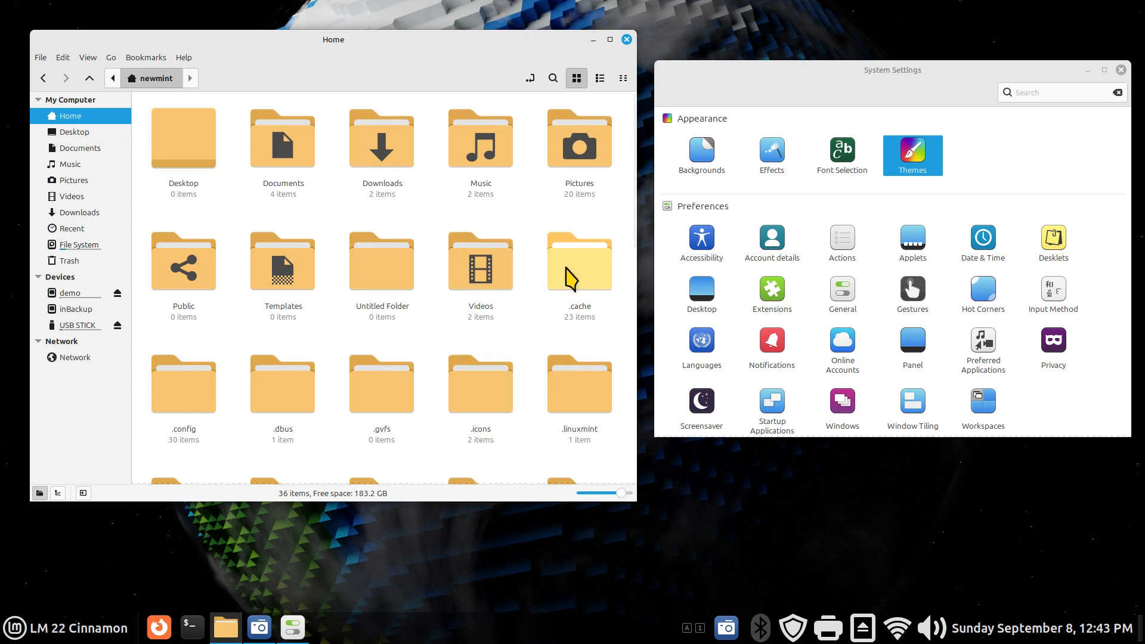
left_click(483, 398)
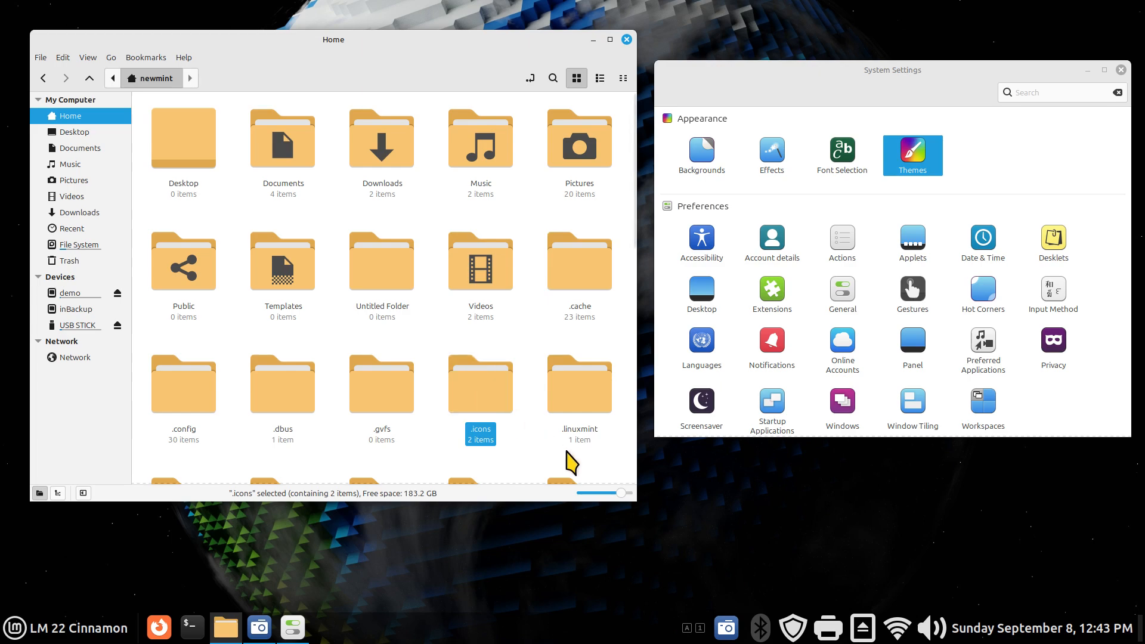
left_click_drag(635, 500, 651, 545)
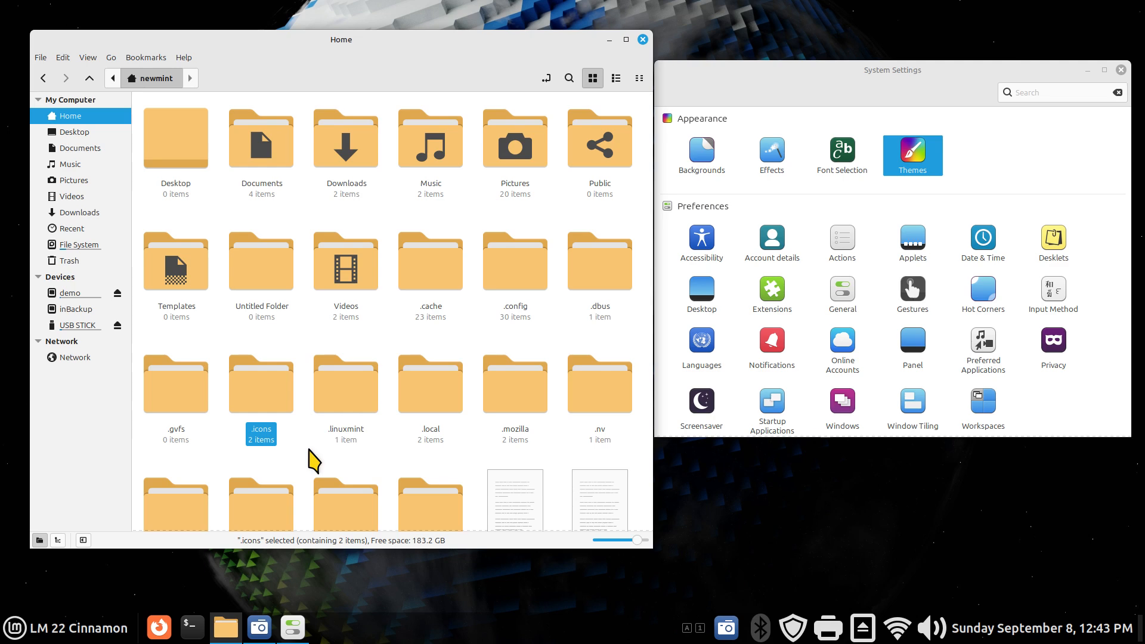
- Check the Radioactive entry among the mouse pointer themes and locate its folder inside the Home folder's .icons directory
left_click(914, 157)
left_click(1004, 147)
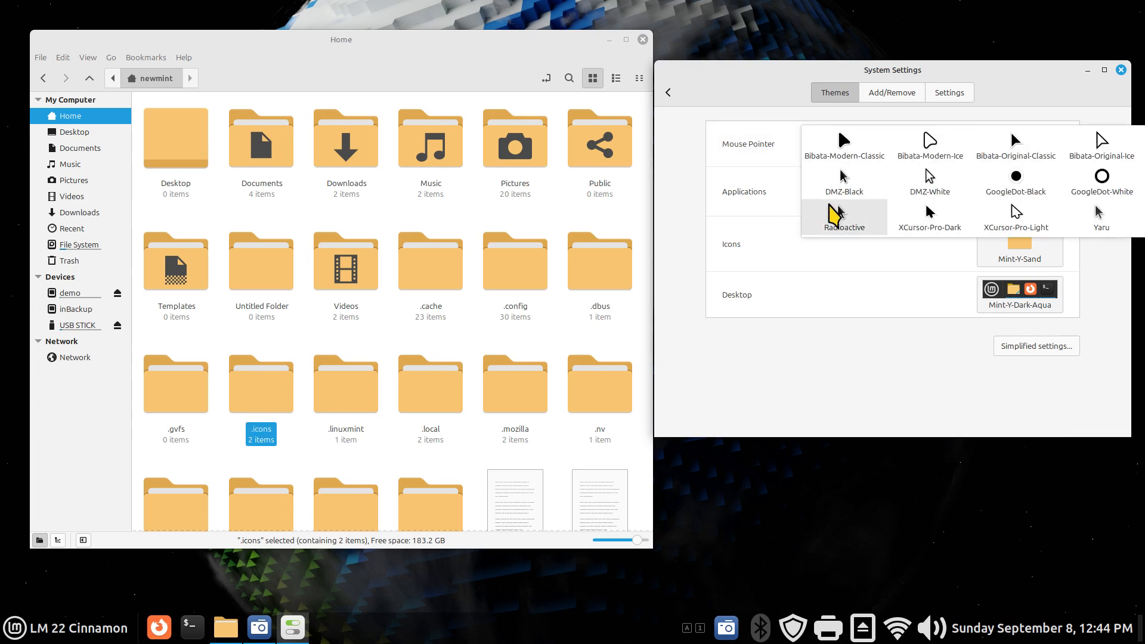
left_click(261, 387)
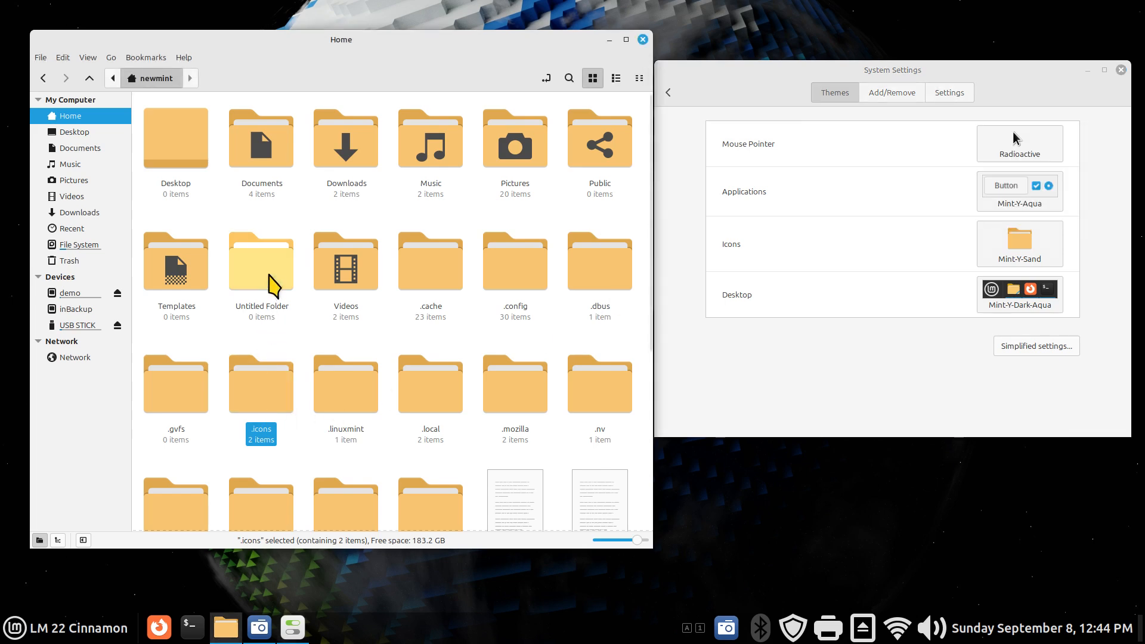
double_click(267, 396)
left_click(263, 132)
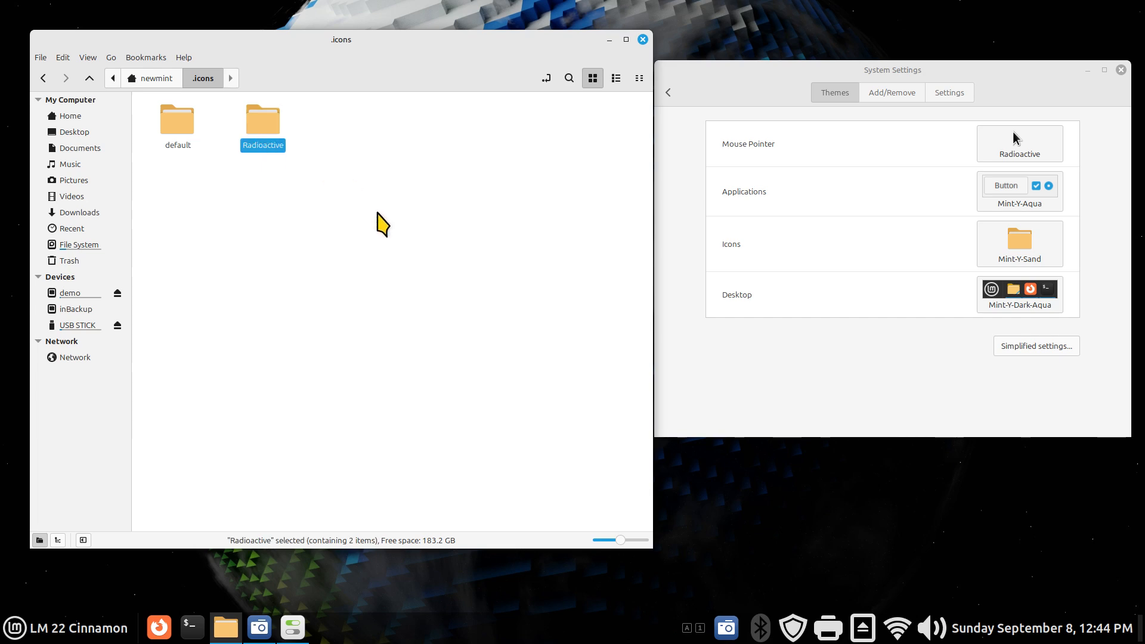
- Set the mouse pointer to Bibata-Modern-Classic and select its theme folder in /usr/share/icons
left_click(1016, 149)
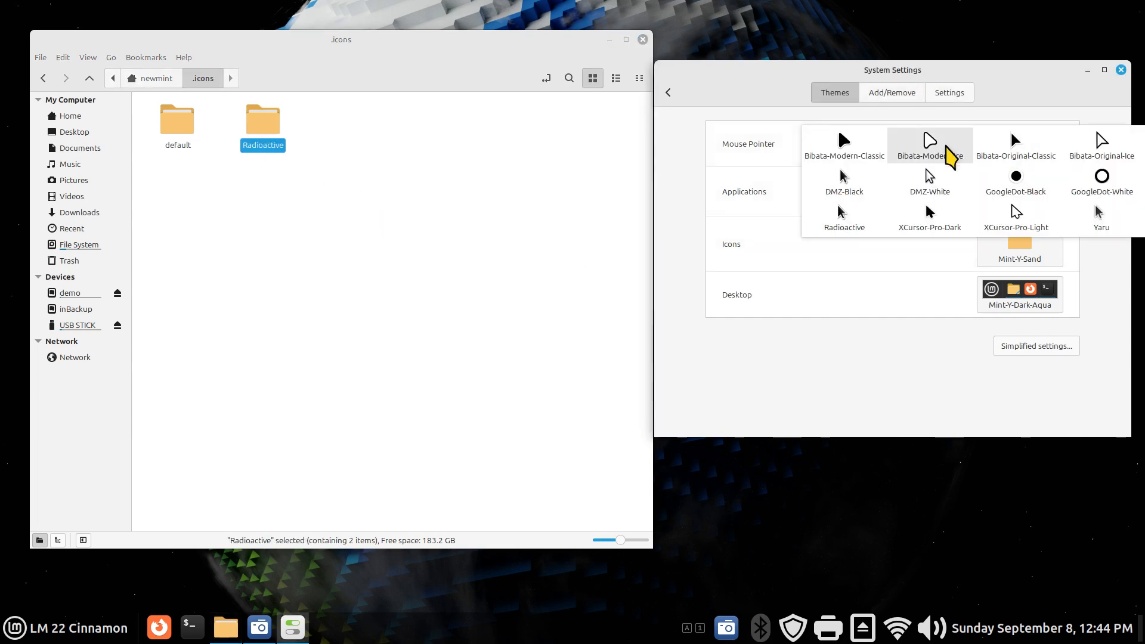
left_click(847, 154)
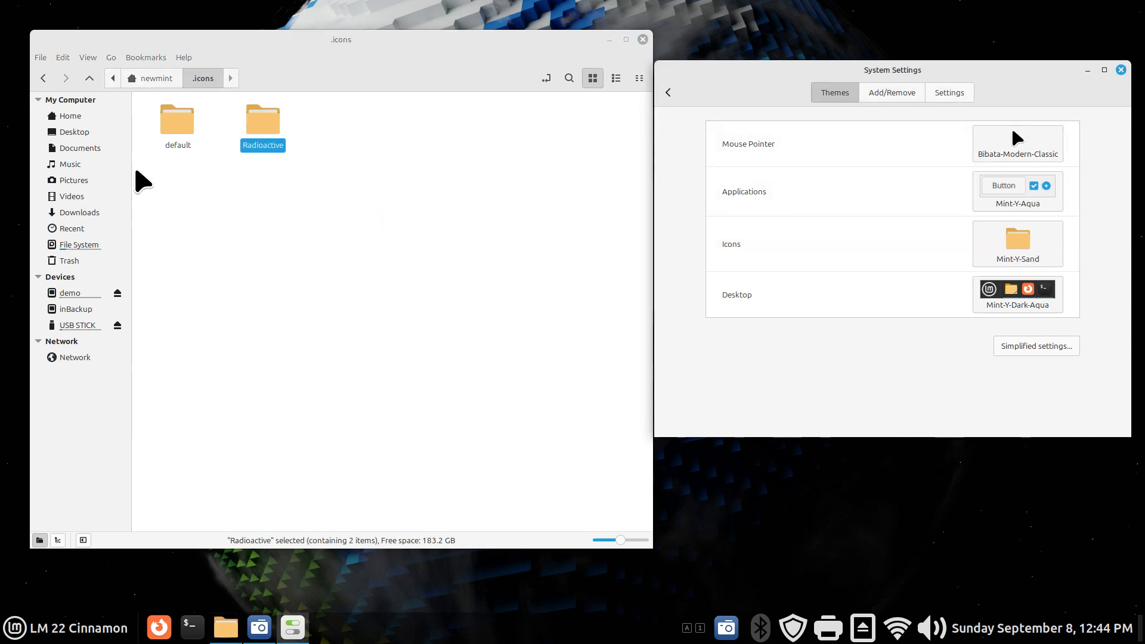
left_click(89, 244)
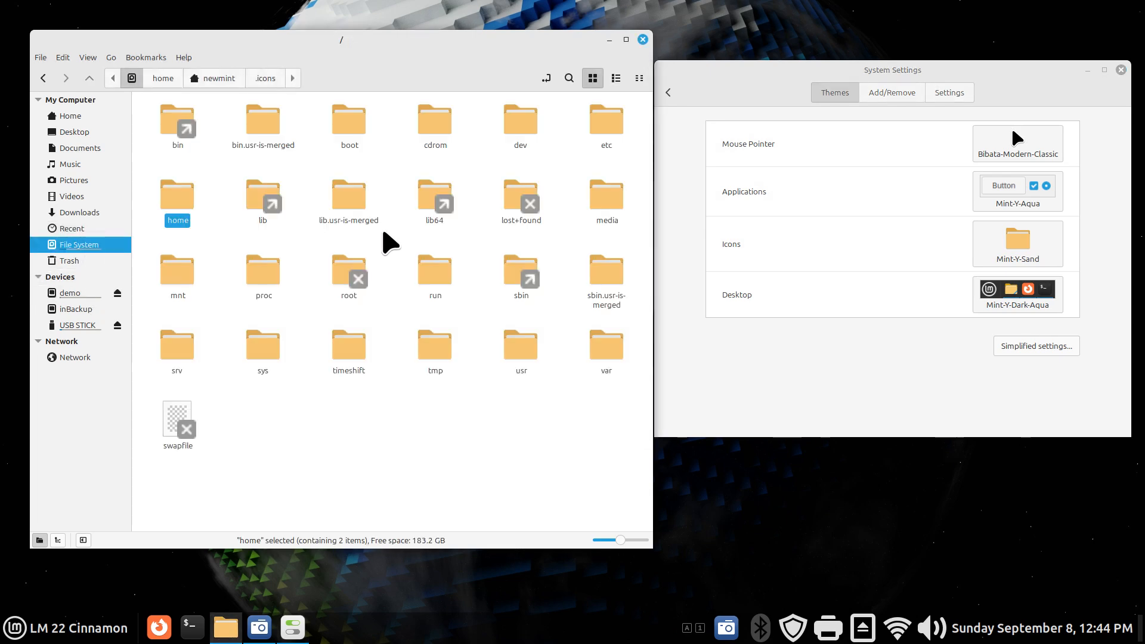
double_click(528, 346)
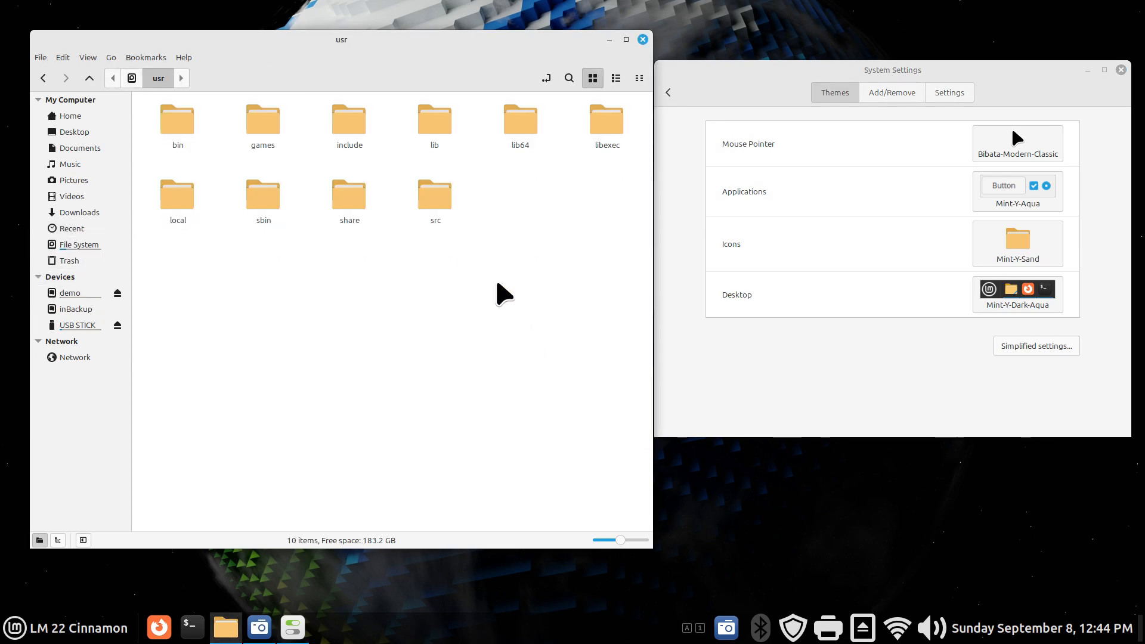
double_click(350, 201)
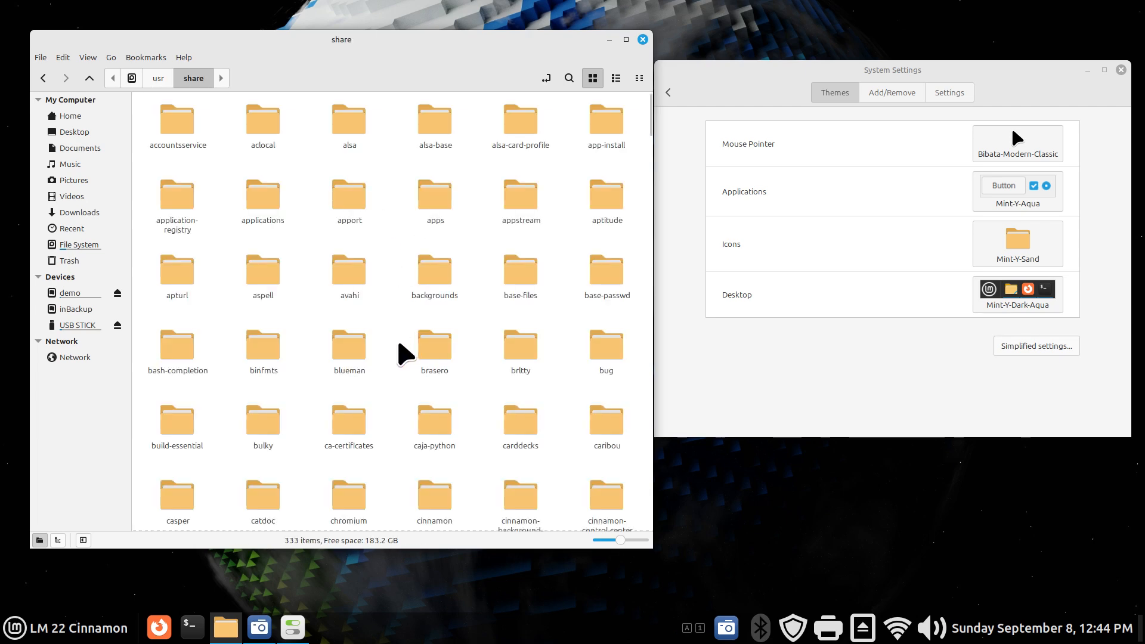
type("i")
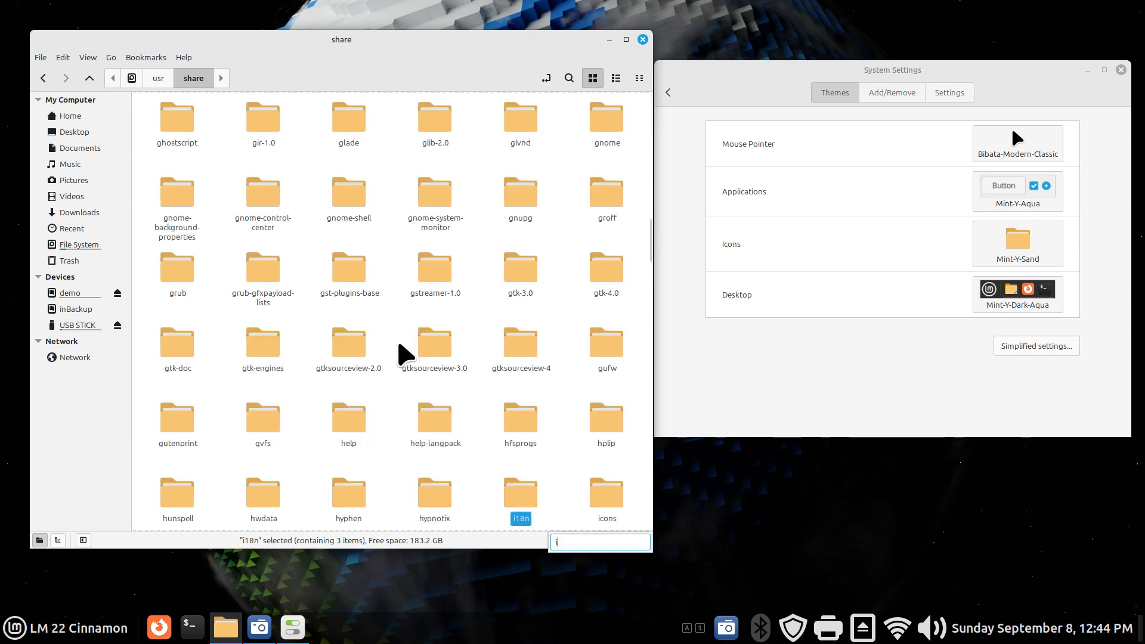
left_click(605, 501)
double_click(605, 501)
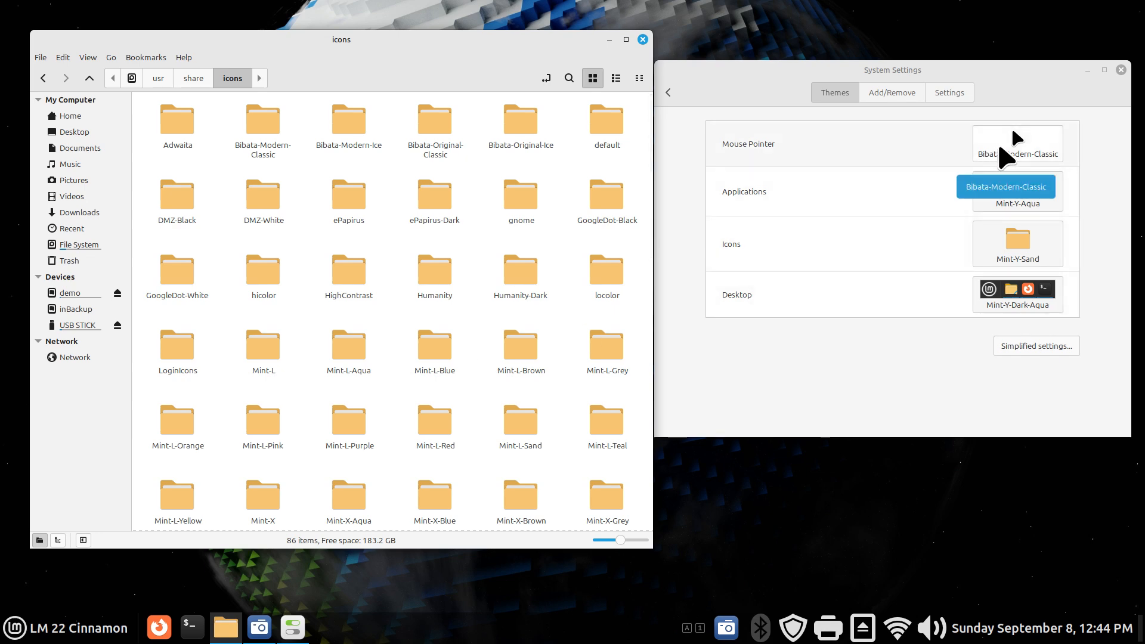
left_click(256, 122)
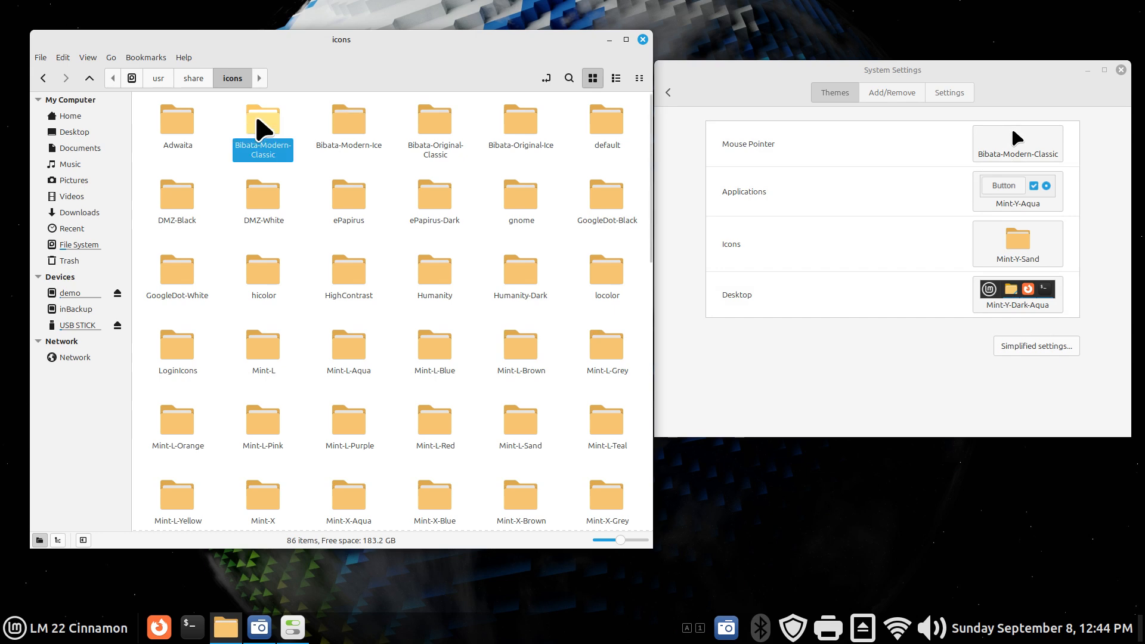
- Review the available mouse pointer themes without changing the selection, and return to the Home folder
left_click(1009, 144)
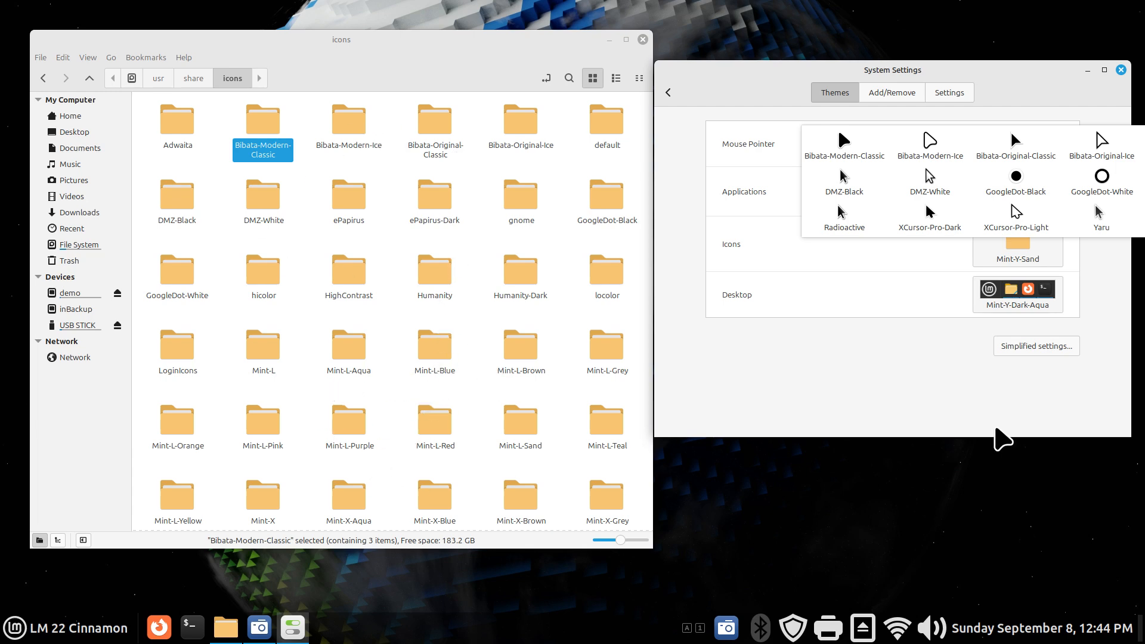
left_click(919, 387)
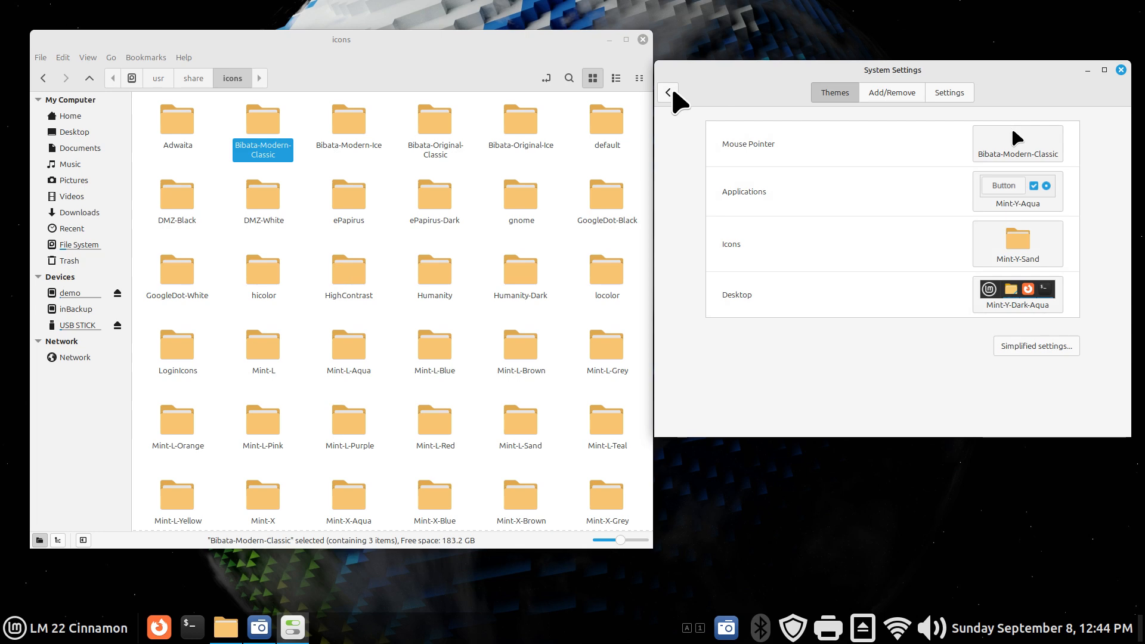
left_click(70, 116)
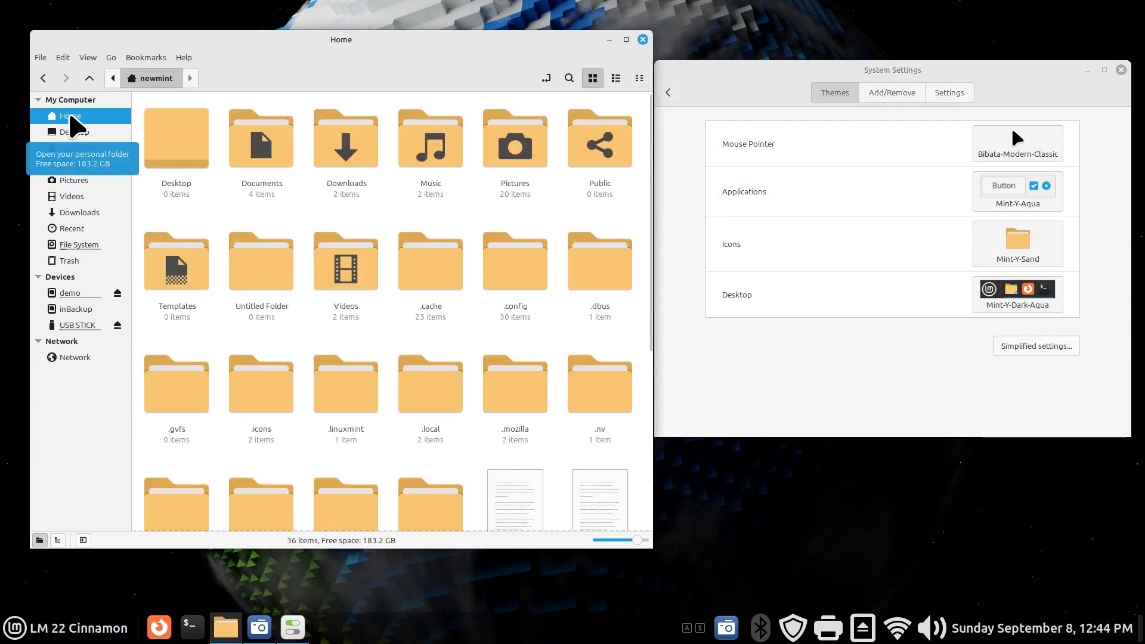
- Set the mouse pointer to Radioactive and delete the .icons folder from the Home folder
left_click(1020, 143)
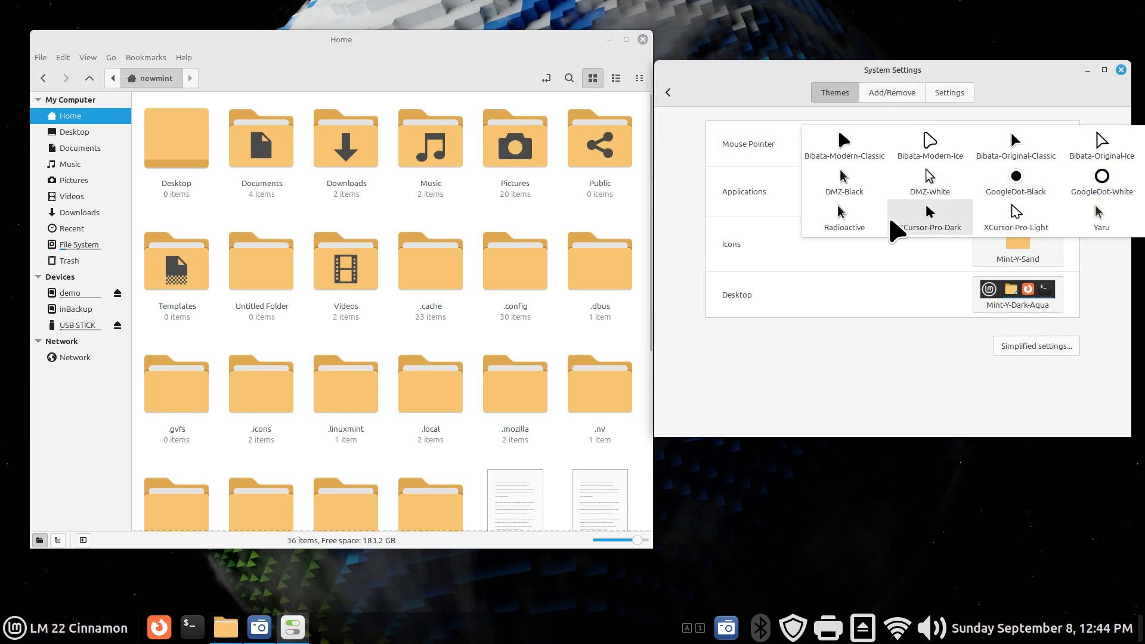
left_click(853, 226)
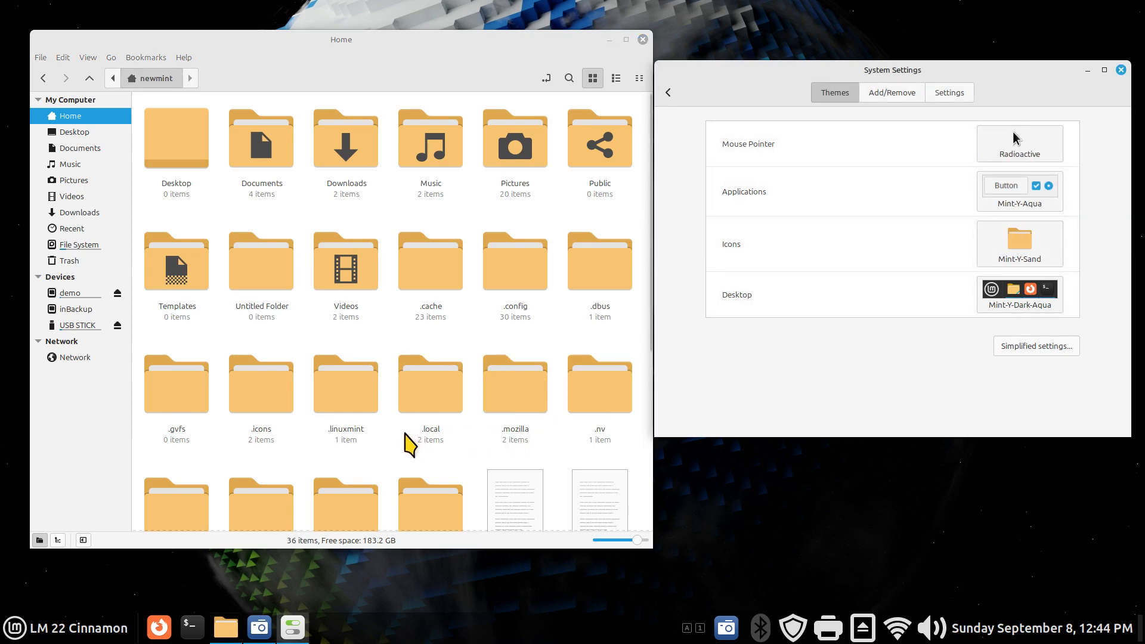
left_click(255, 400)
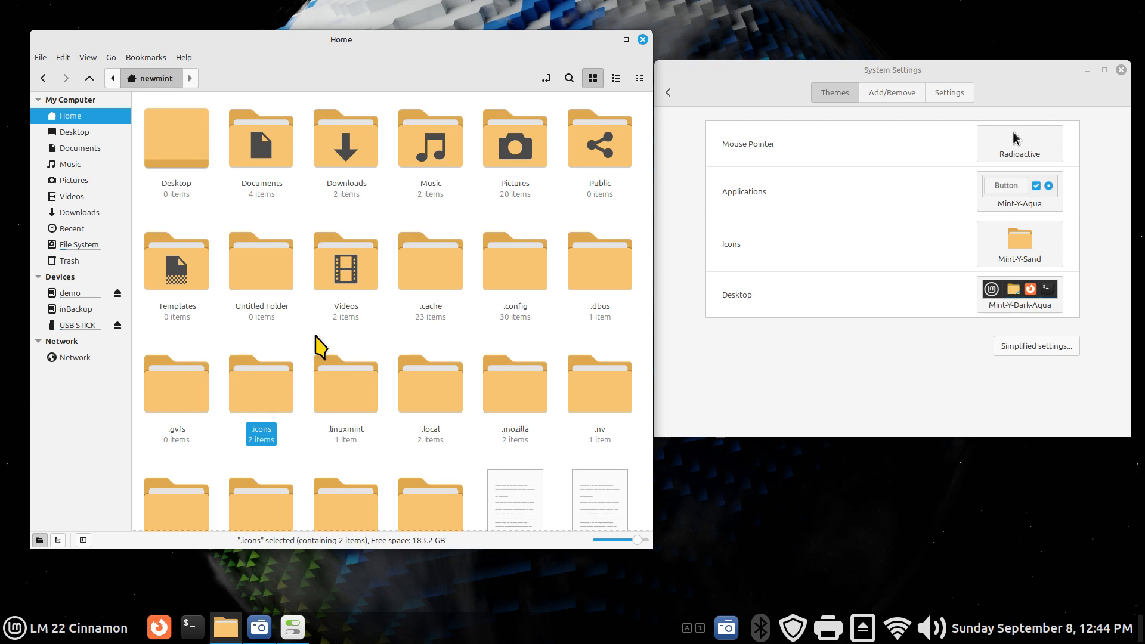
key("Delete")
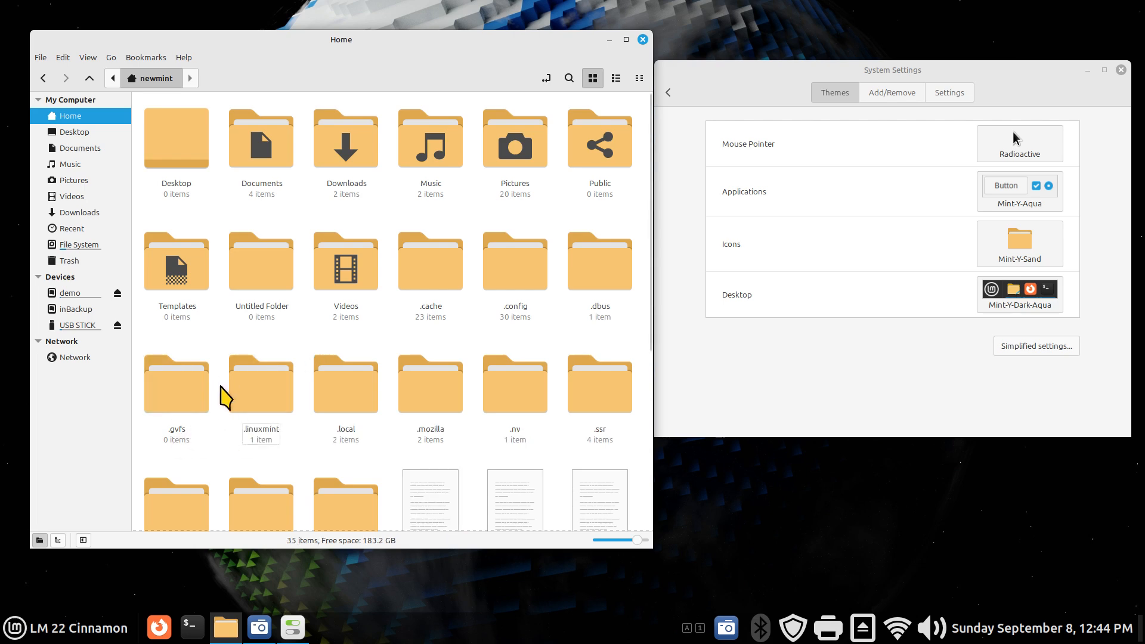
- Close the System Settings and file manager windows, and reopen System Settings on the Themes page
left_click(1120, 70)
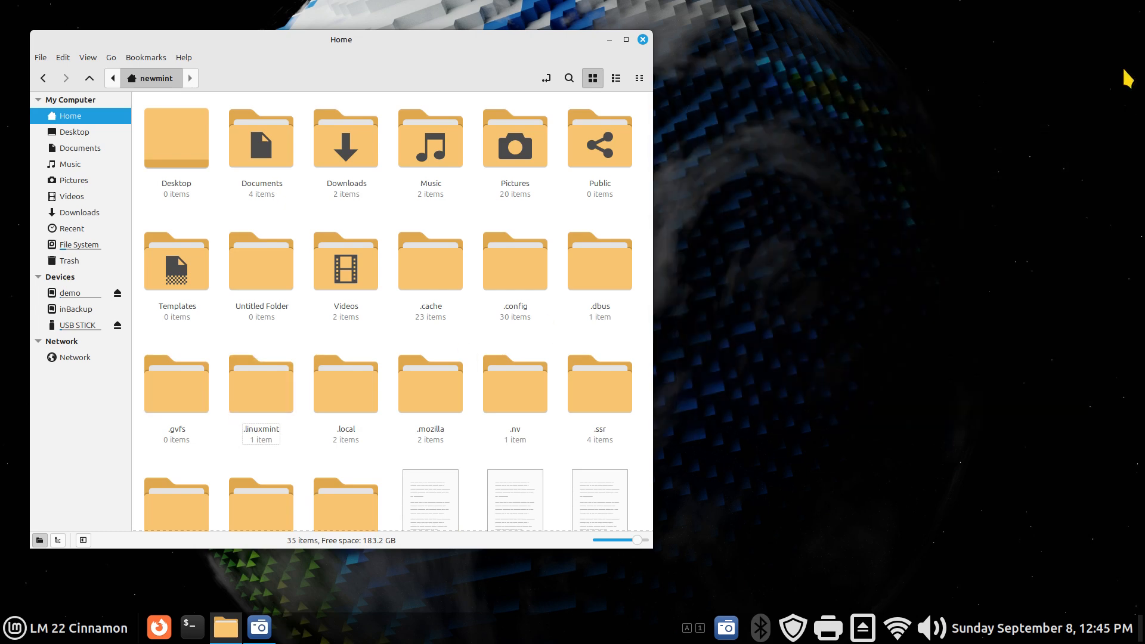
left_click(643, 40)
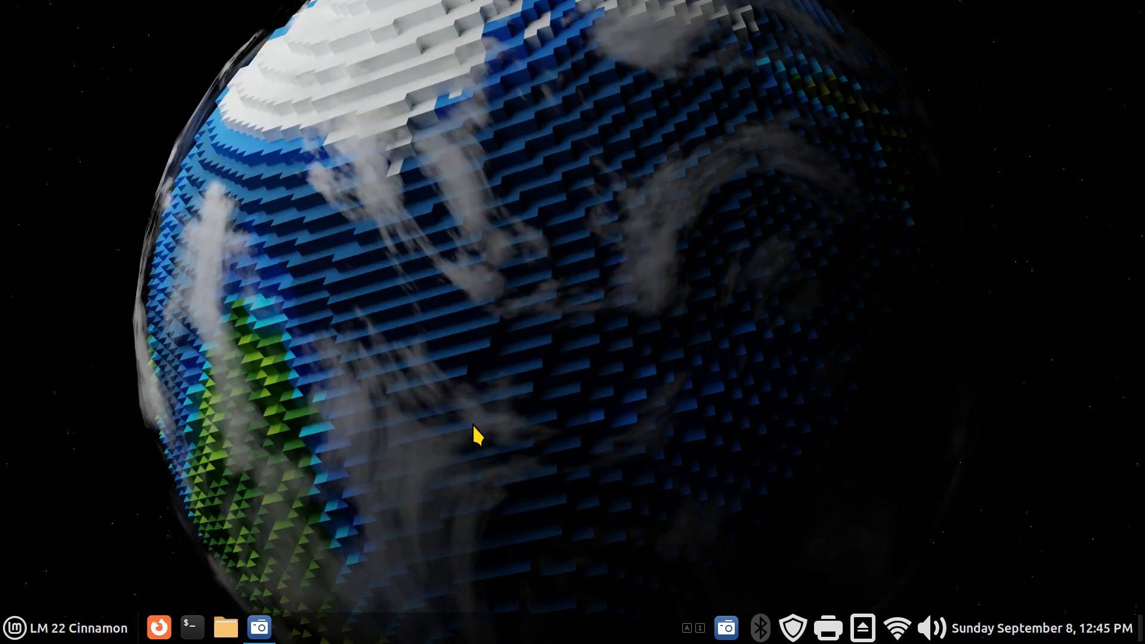
left_click(22, 631)
left_click(45, 220)
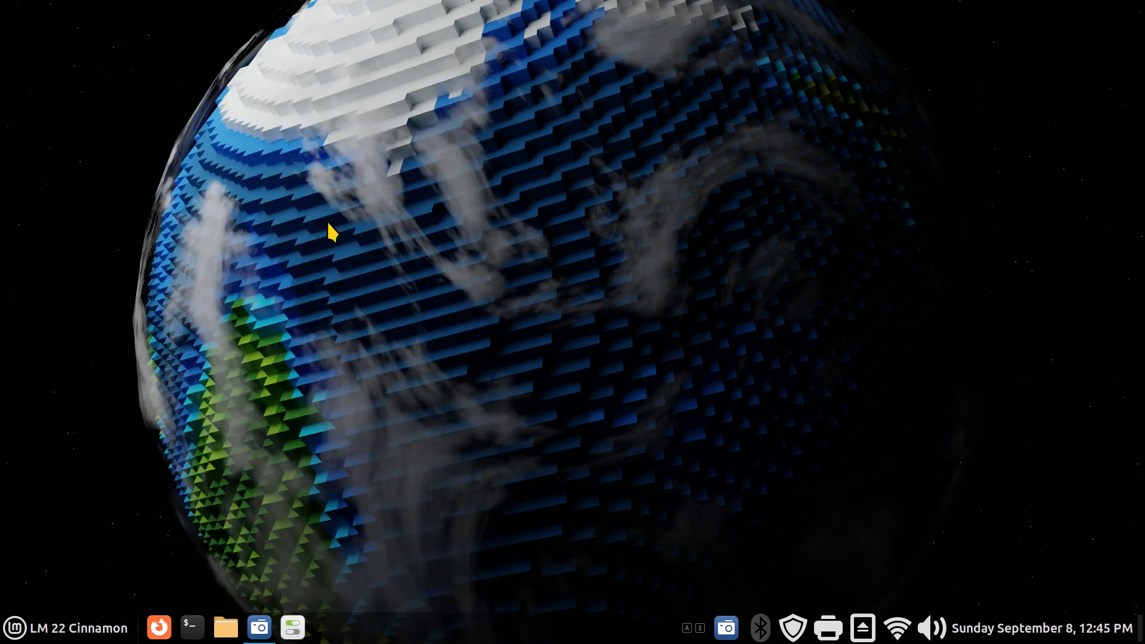
left_click_drag(603, 142, 744, 118)
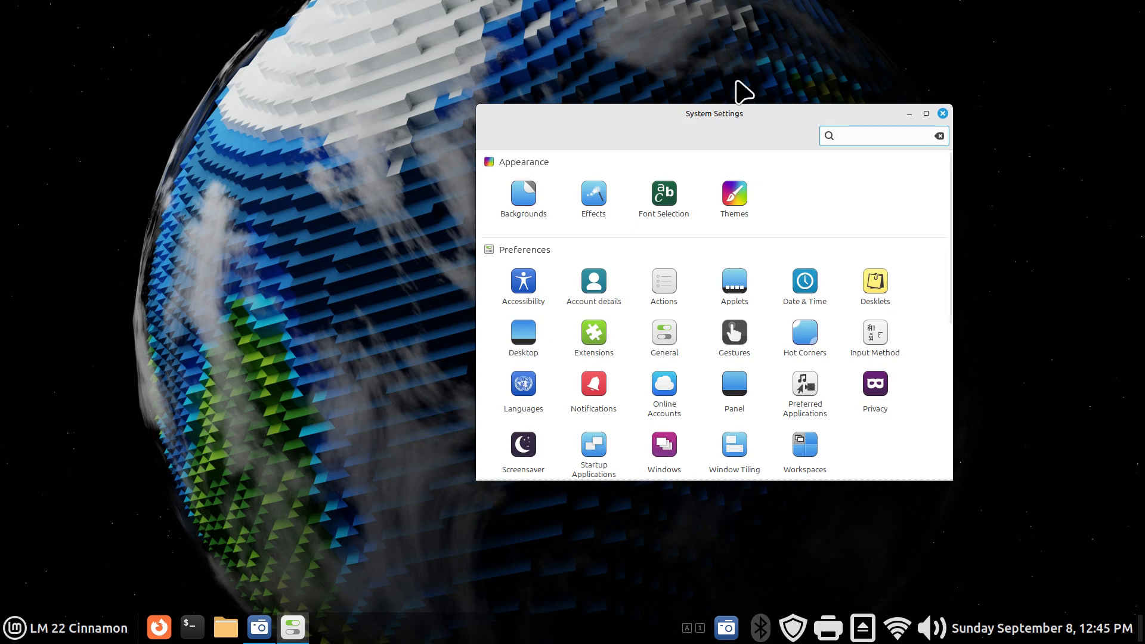
left_click_drag(720, 114, 892, 77)
left_click(910, 140)
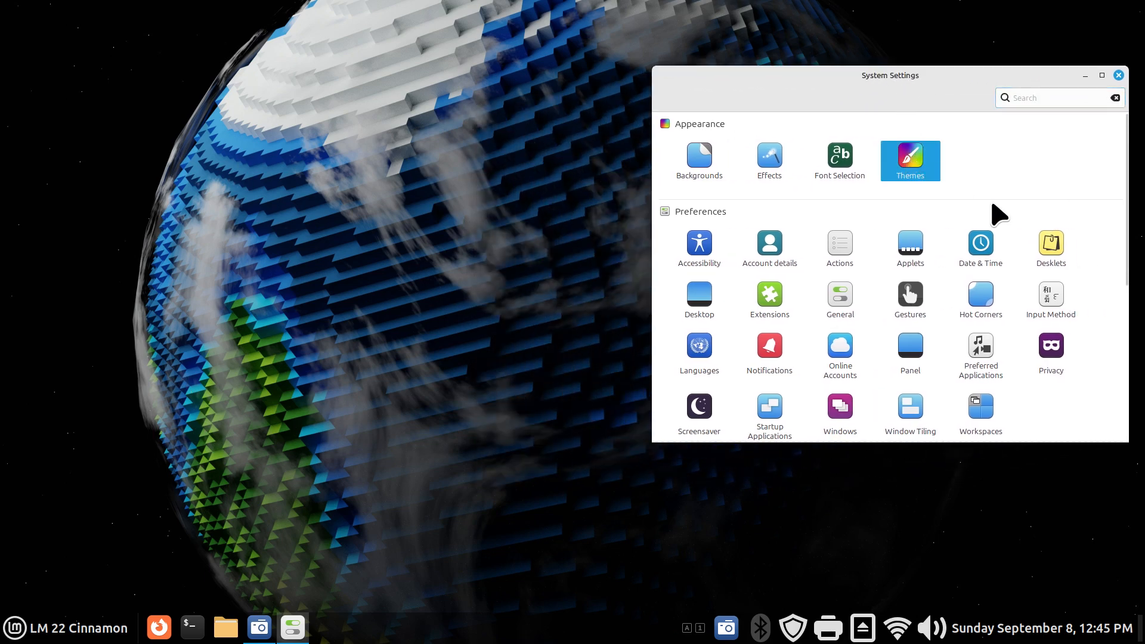
- Set the mouse pointer to Bibata-Modern-Classic and check the list of available pointer themes again
left_click(1037, 154)
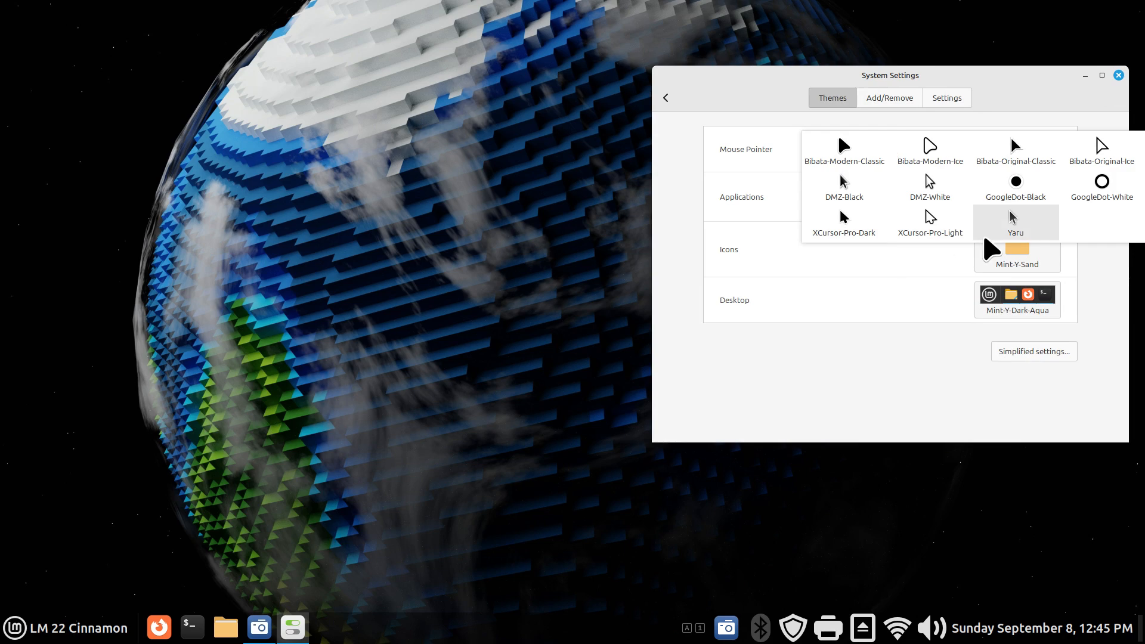
left_click(847, 151)
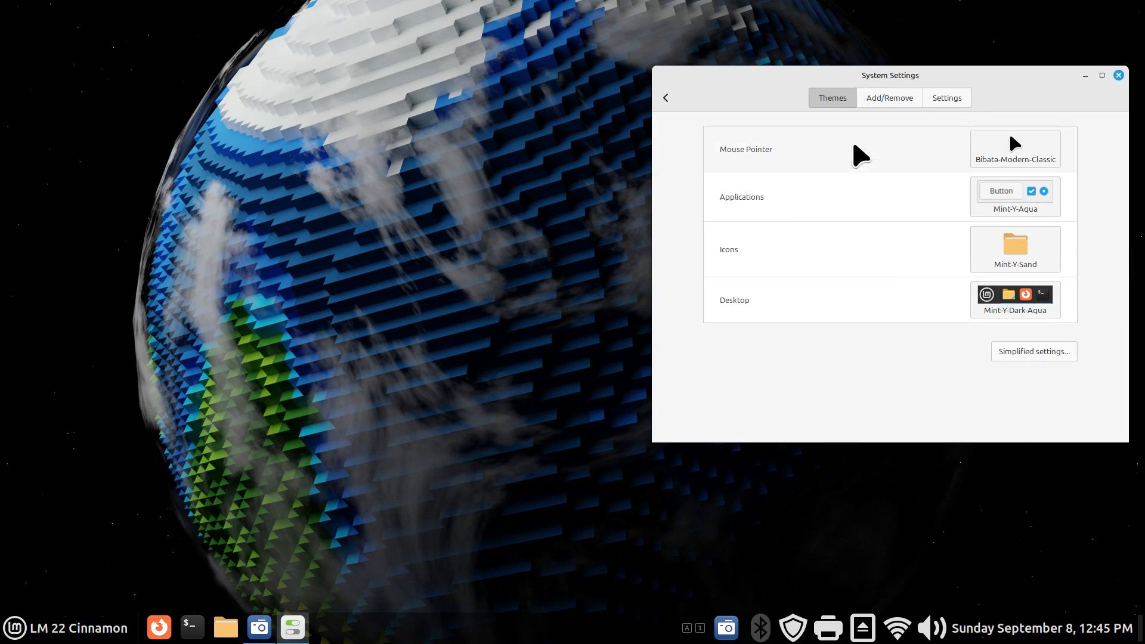
left_click(1008, 149)
left_click(301, 490)
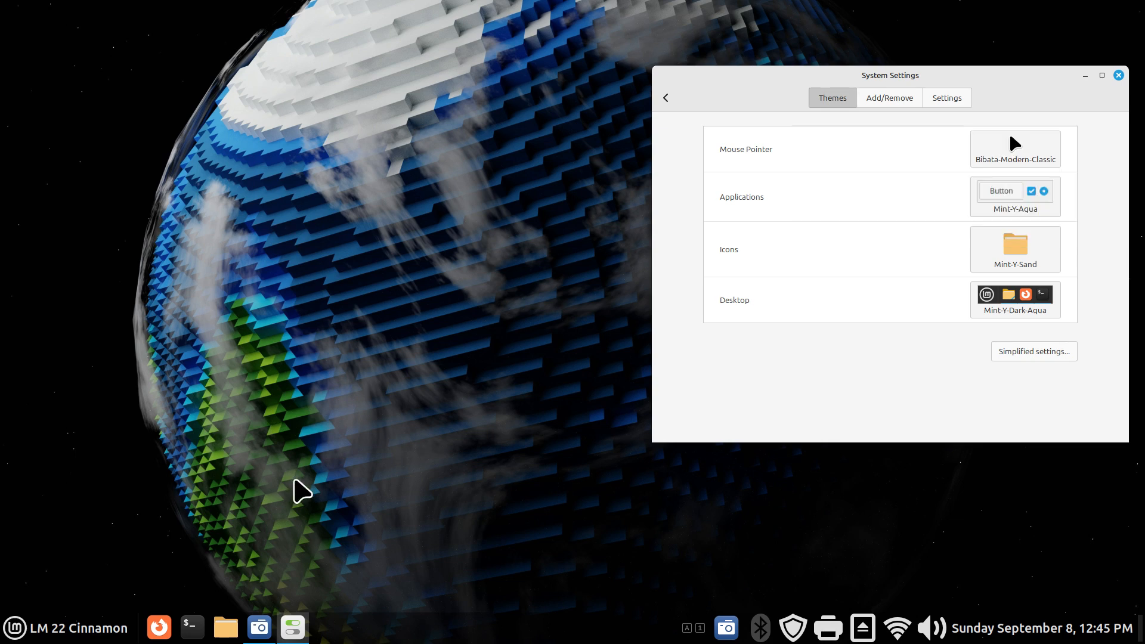
- Reopen the file manager, inspect the contents of the Home folder's .icons directory, and delete that directory
left_click(226, 626)
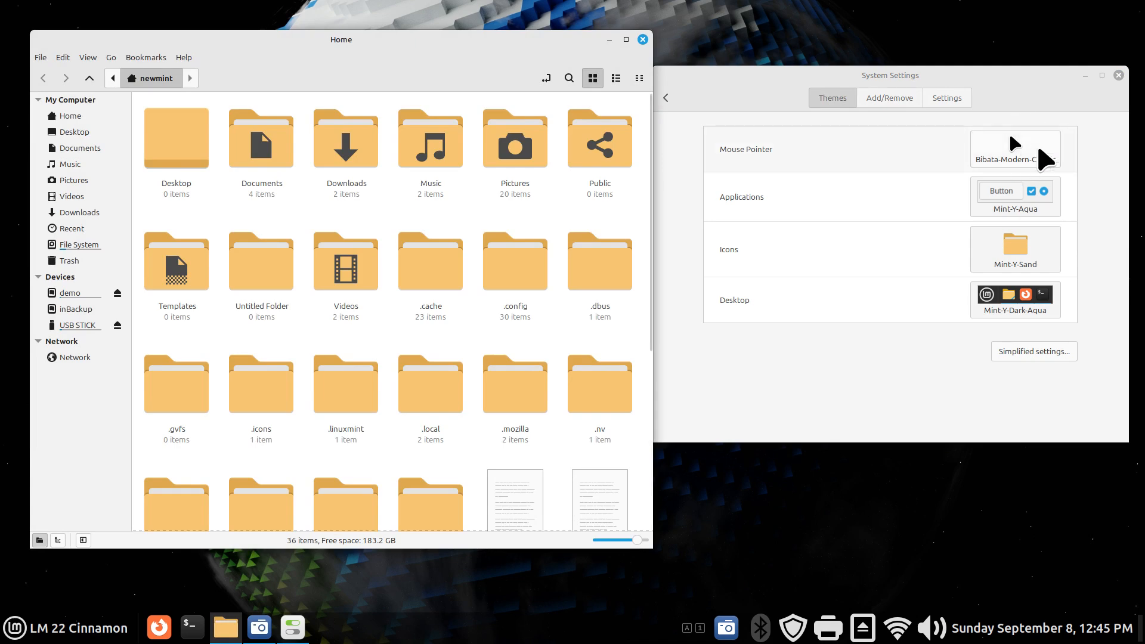
left_click(256, 406)
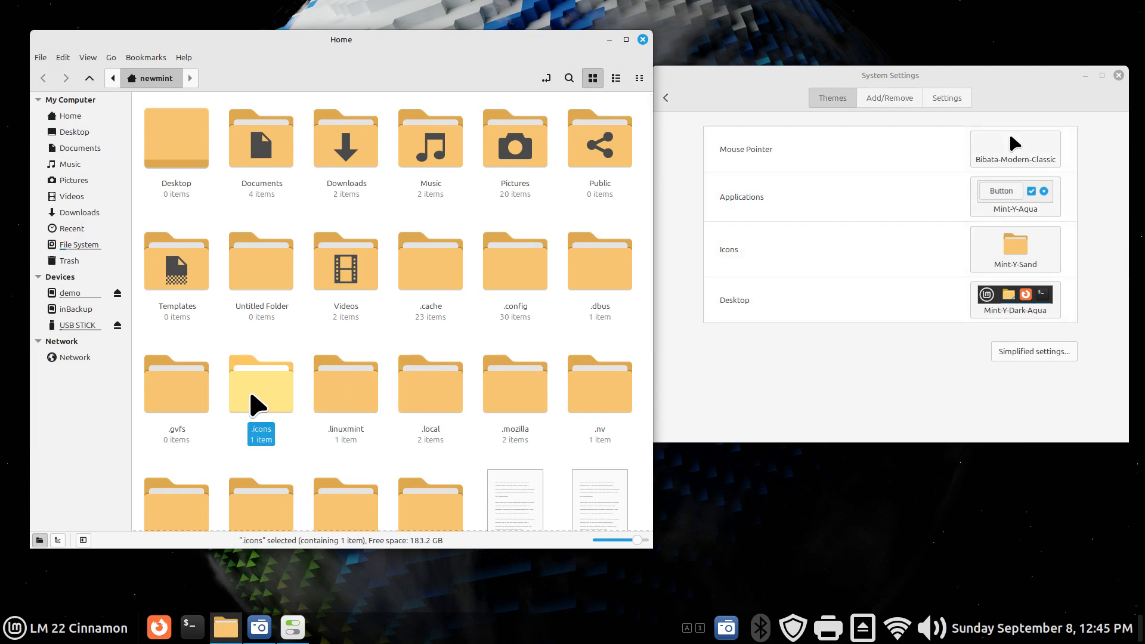
double_click(258, 405)
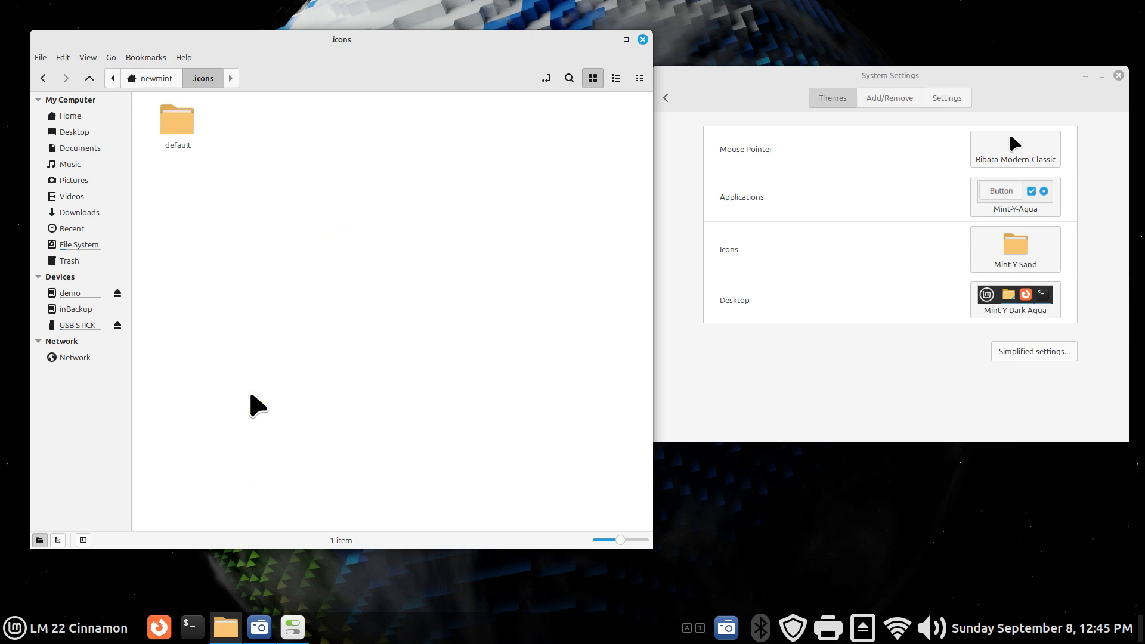
left_click(97, 117)
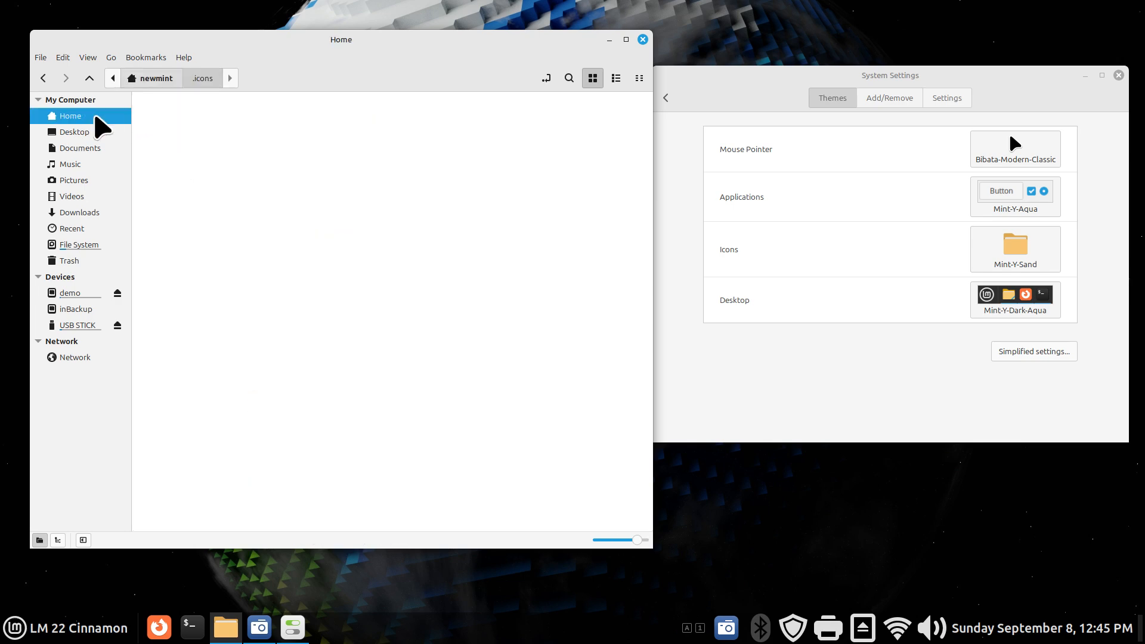
key("Delete")
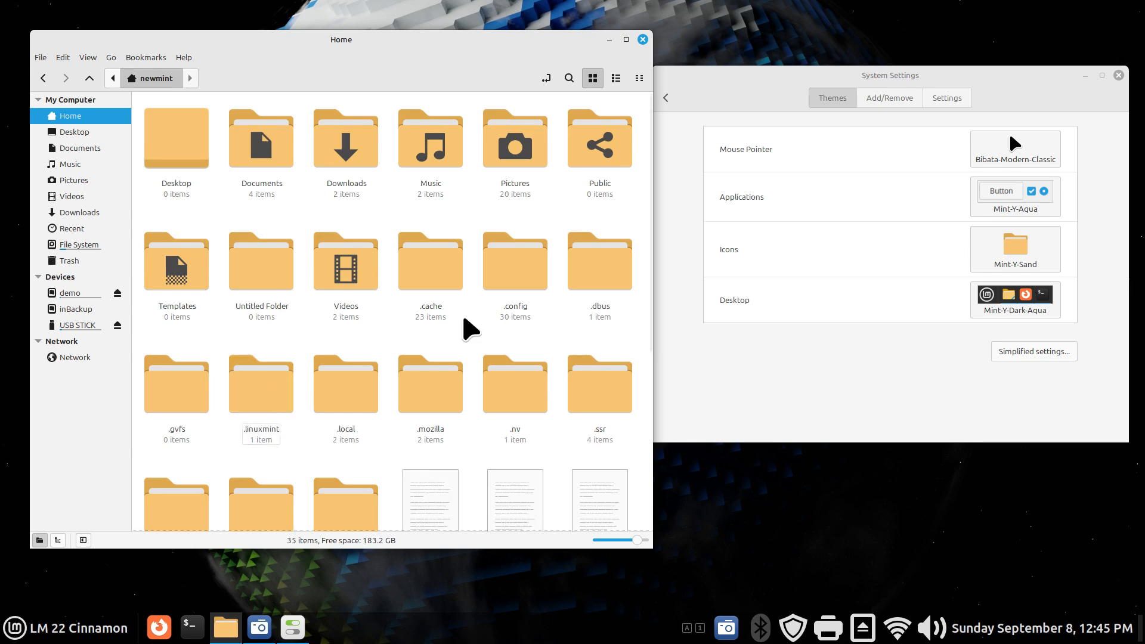
- Leave and reopen the Themes page while watching the Home folder, and close System Settings
left_click(730, 88)
left_click(667, 98)
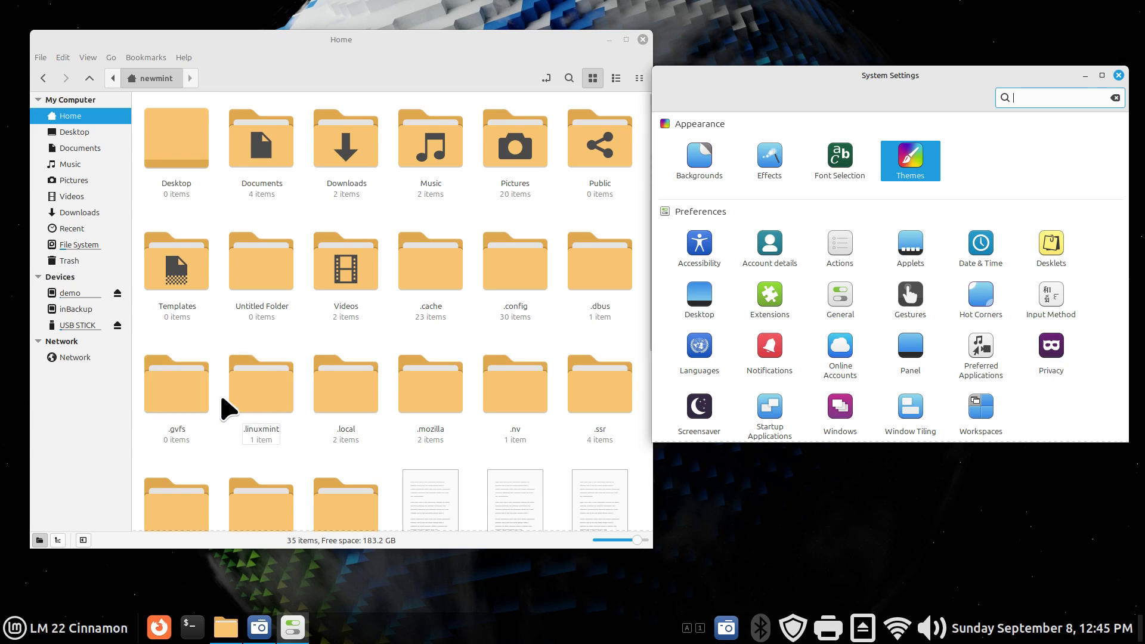
left_click(907, 154)
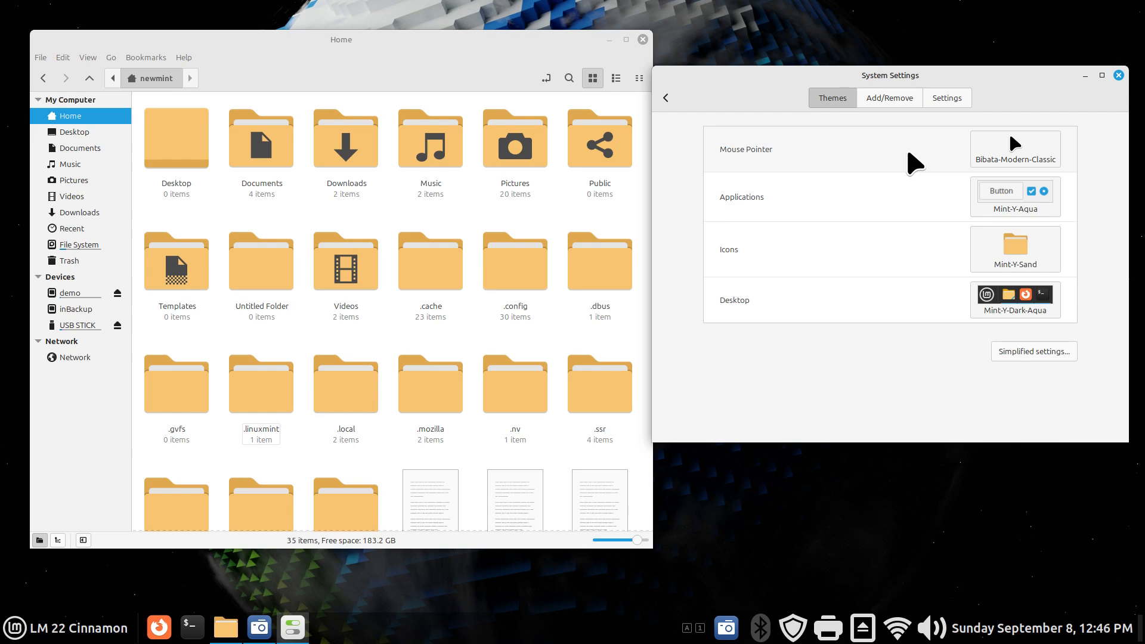
left_click(503, 49)
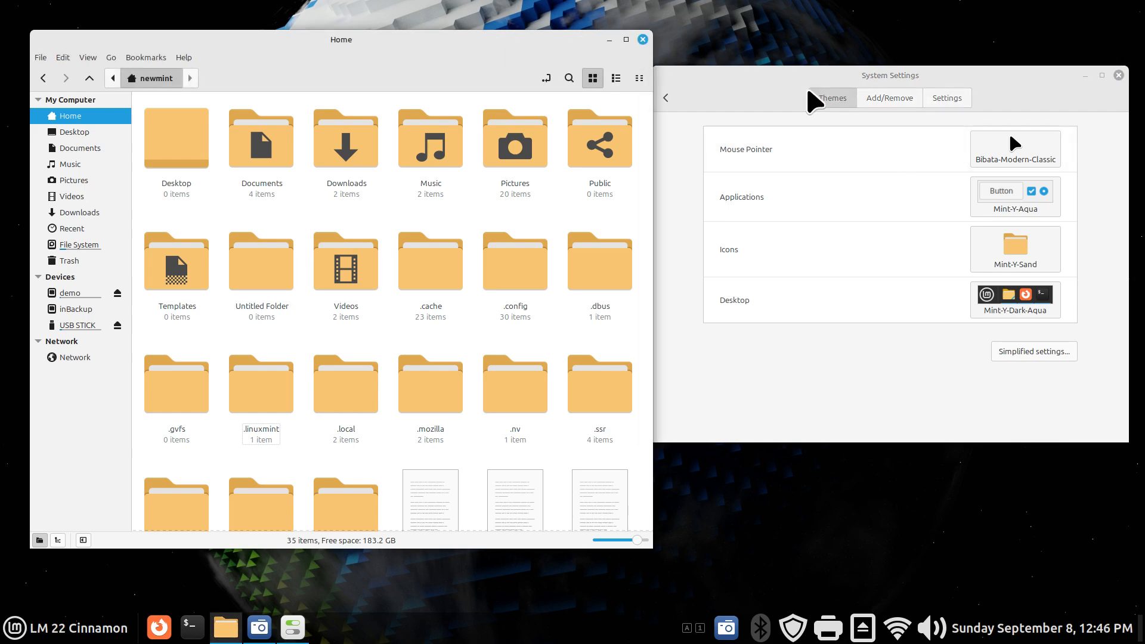
left_click(1118, 75)
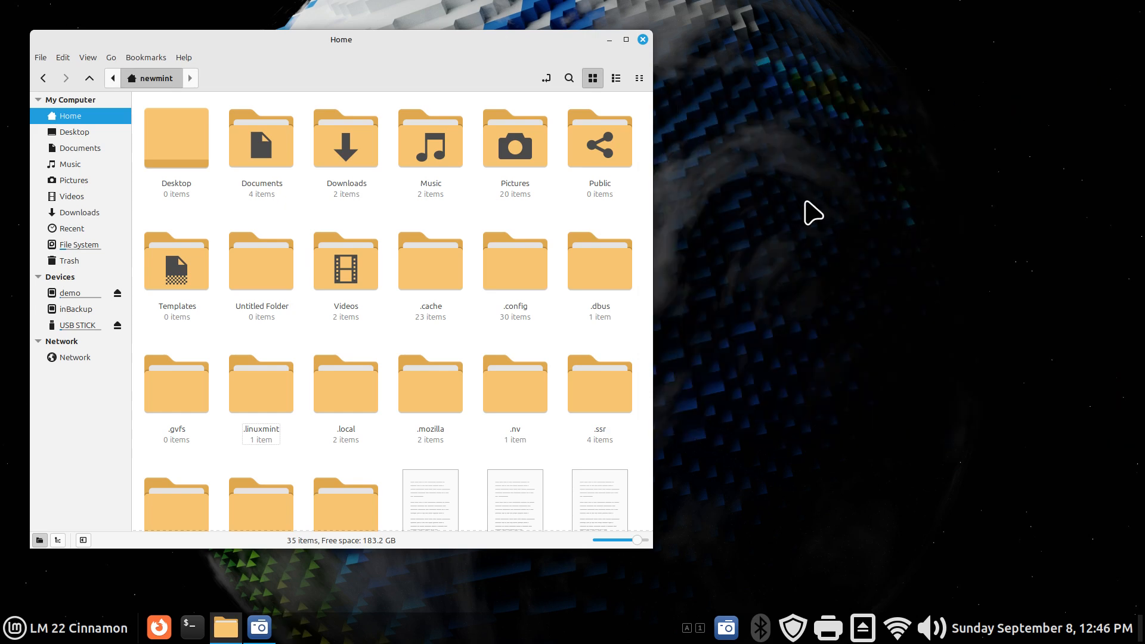
- Reopen System Settings, place its window beside the file manager, and open the Themes settings
right_click(477, 636)
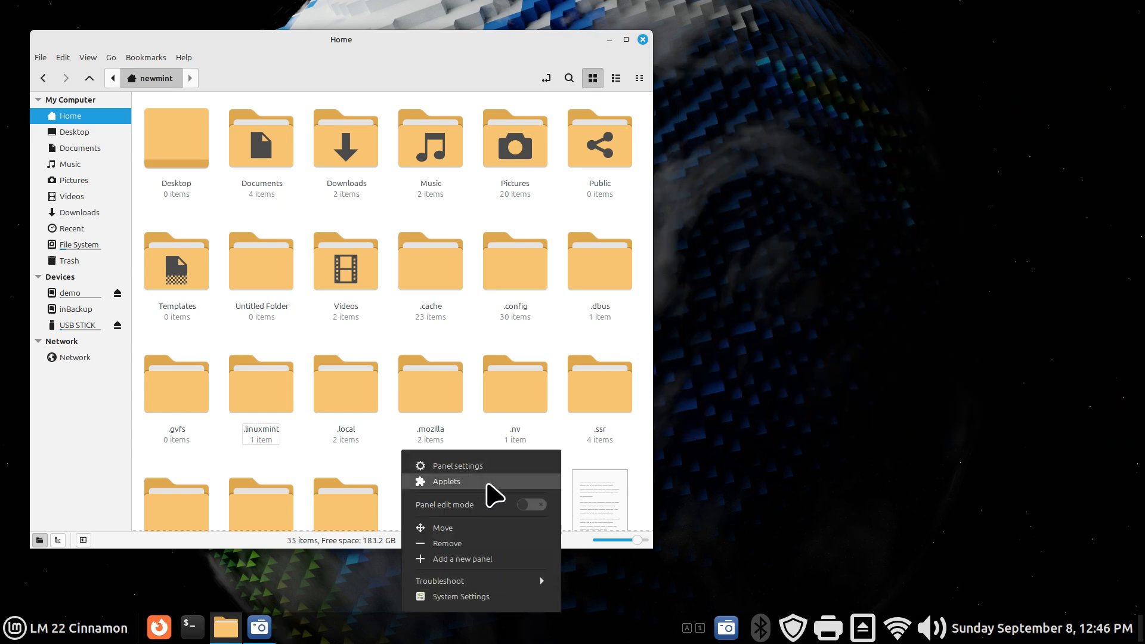
left_click(498, 595)
left_click_drag(623, 122, 948, 74)
left_click(916, 162)
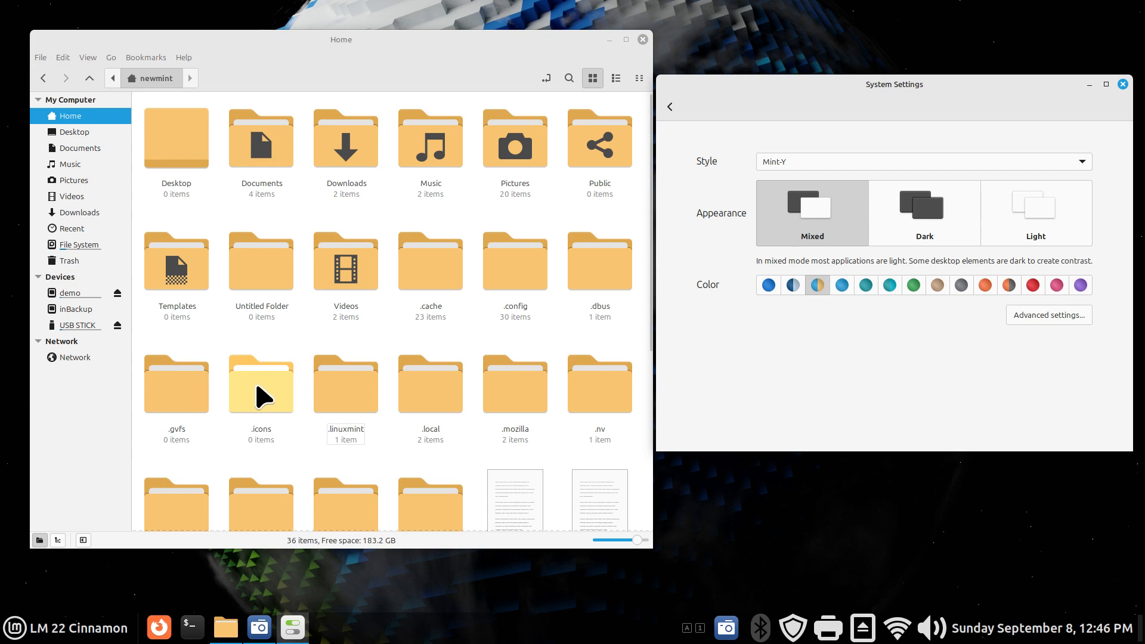
- Inspect the contents of the recreated .icons folder and return to the Home folder
double_click(263, 397)
key("alt+Left")
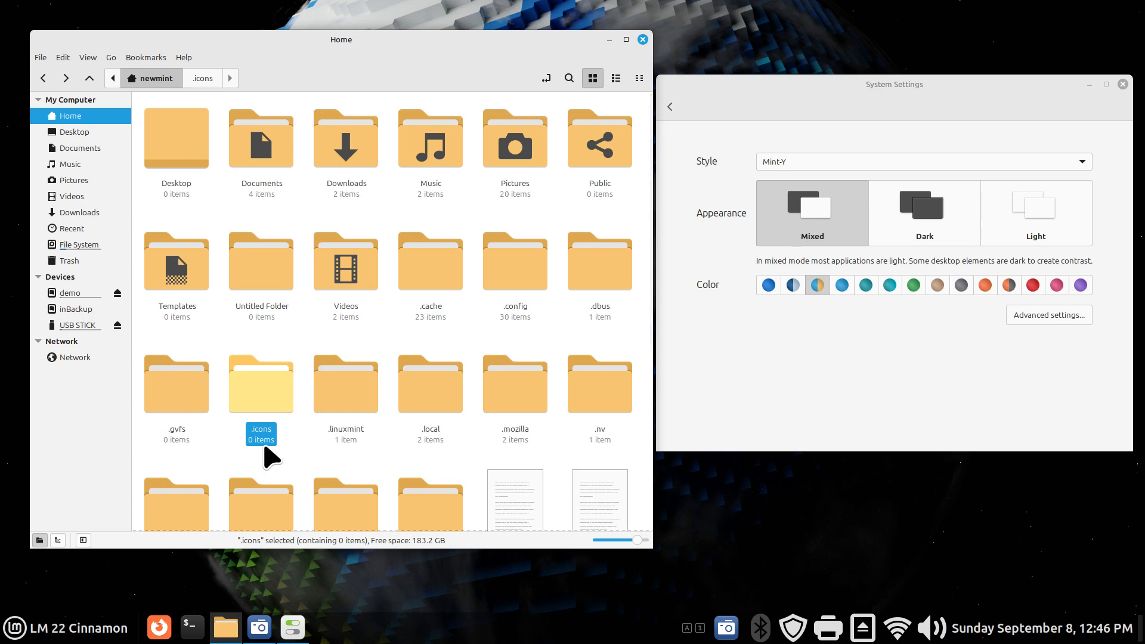
right_click(303, 320)
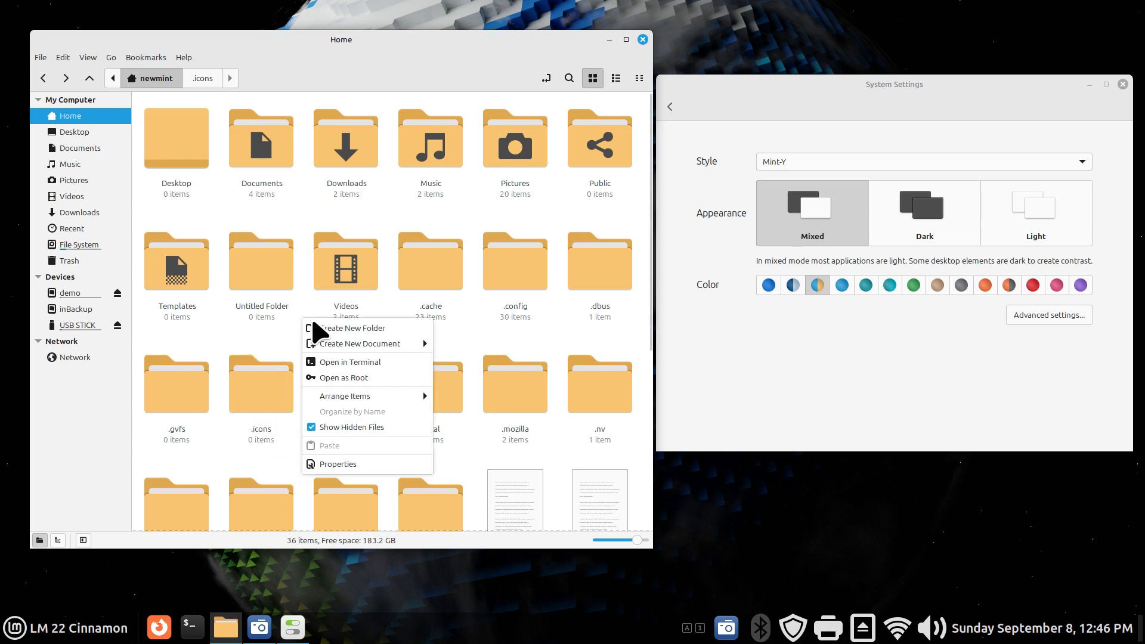
left_click(274, 340)
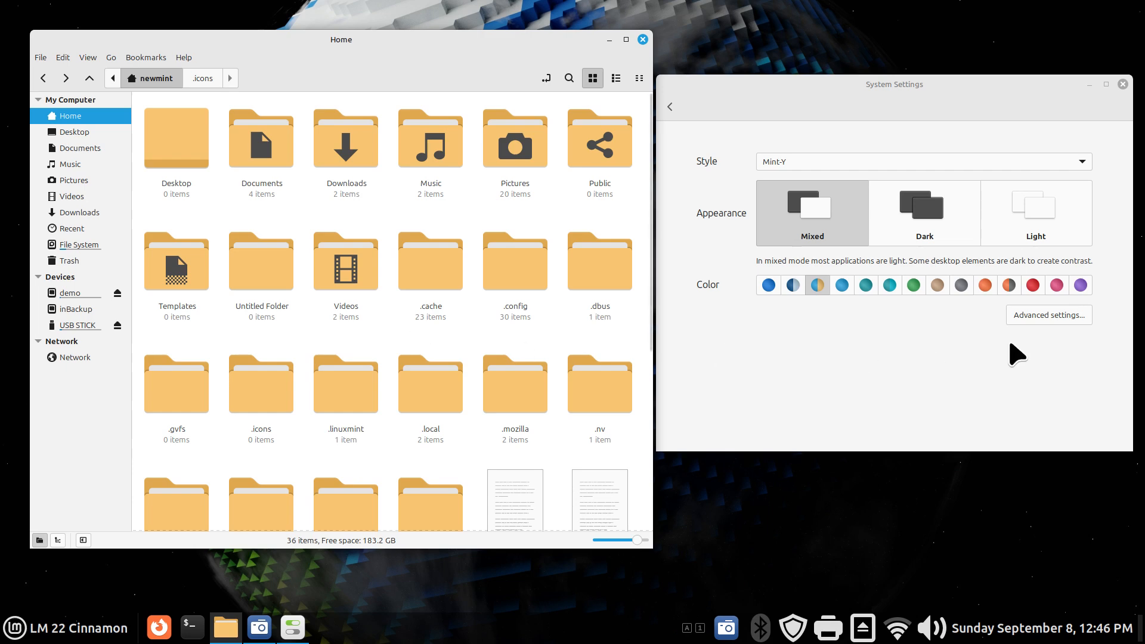
- Open the advanced theme settings and review the available mouse pointer themes without changing the selection
left_click(1036, 316)
left_click(1019, 158)
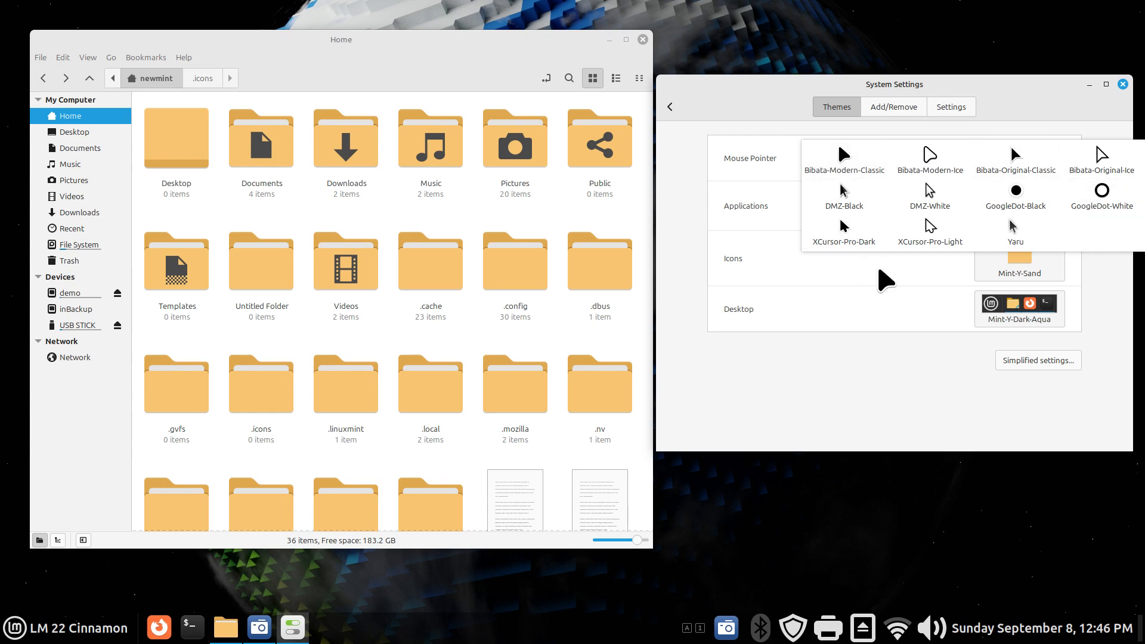
left_click(838, 395)
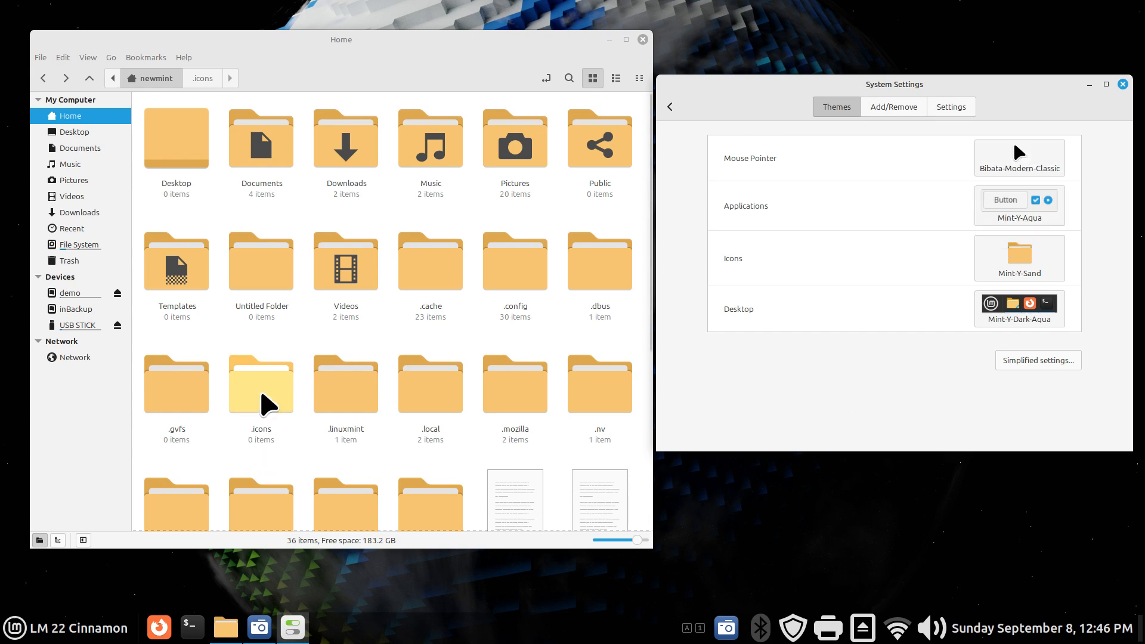
- Open the Trash and examine the contents of the second deleted .icons folder
left_click_drag(266, 396, 76, 263)
left_click(72, 261)
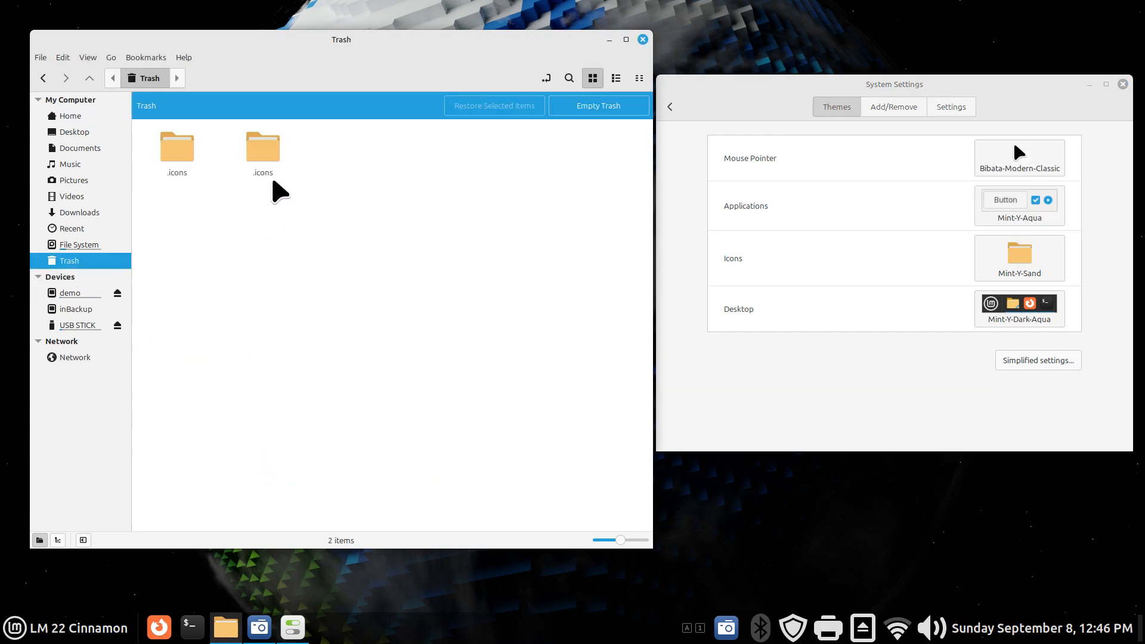
double_click(266, 146)
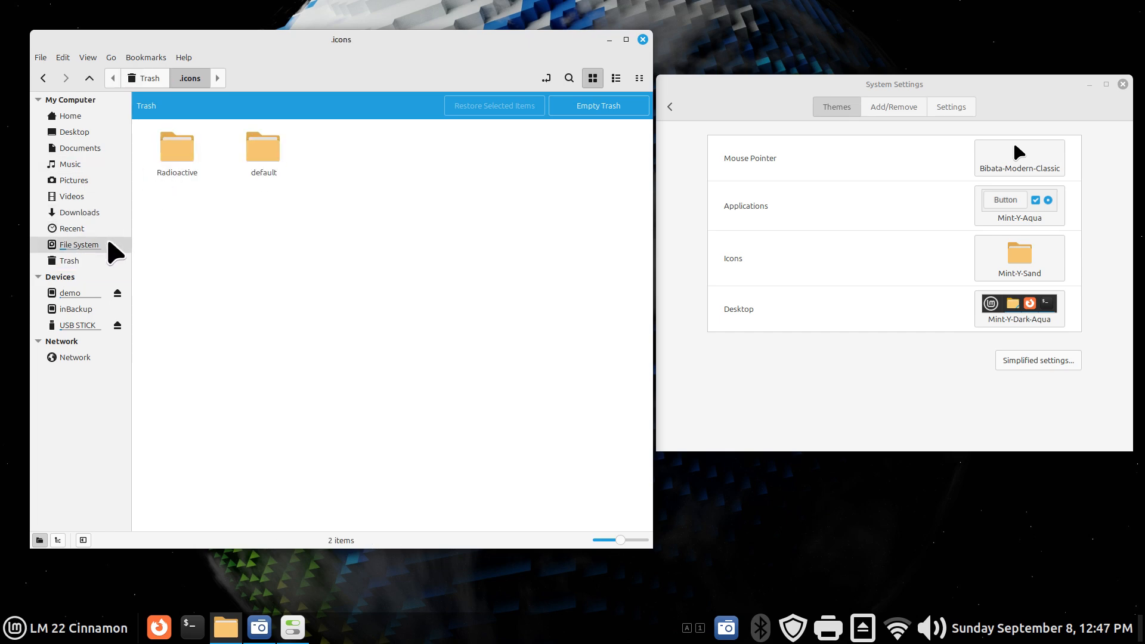
- Return to the Home folder and delete its empty .icons folder
left_click(96, 116)
left_click(253, 389)
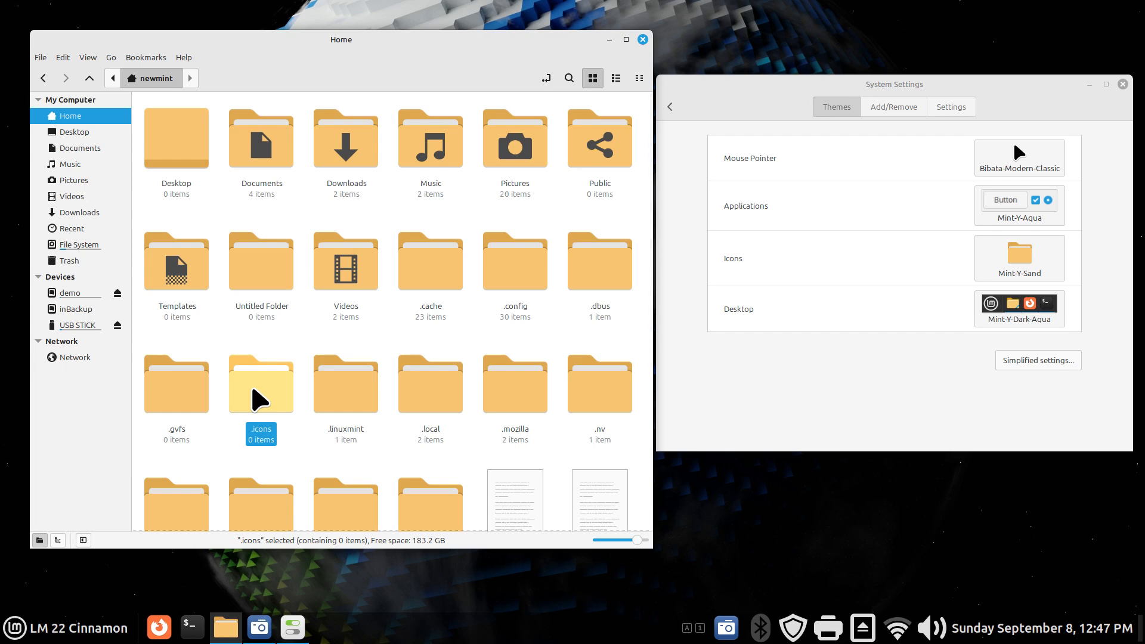
key("Delete")
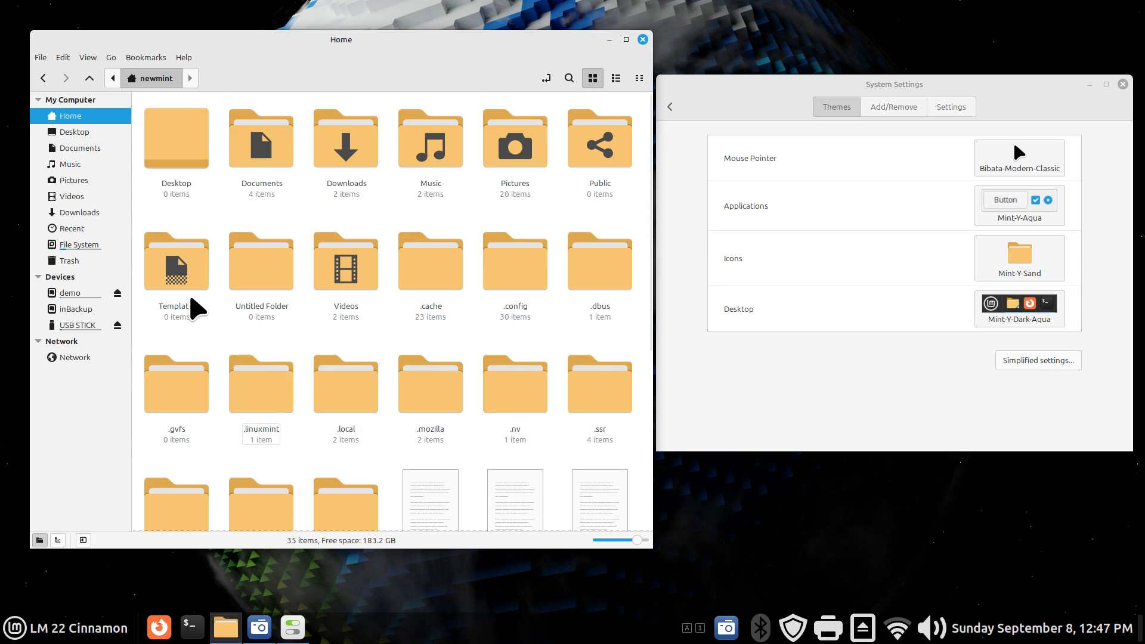
- Examine the third .icons folder in the Trash and return to the Trash listing
left_click(77, 261)
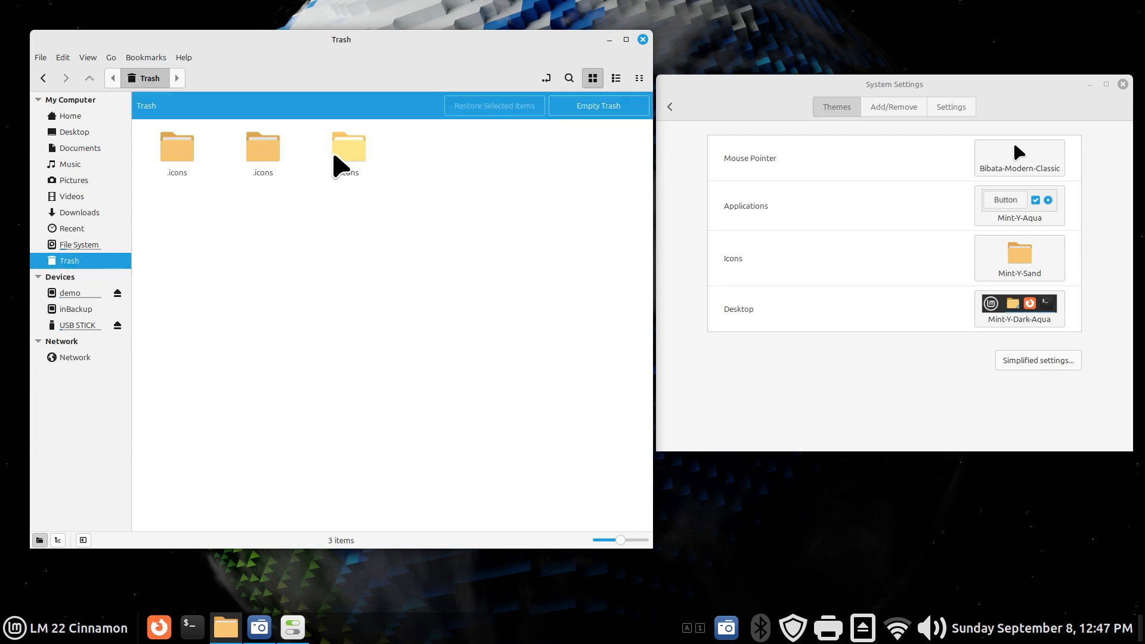
double_click(349, 156)
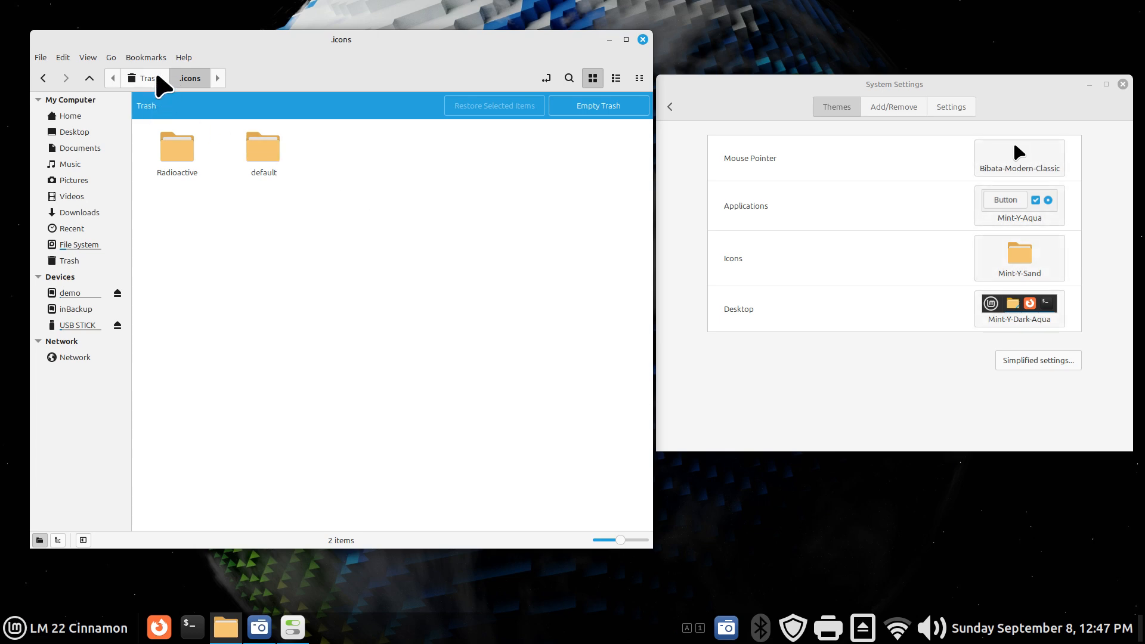
left_click(45, 78)
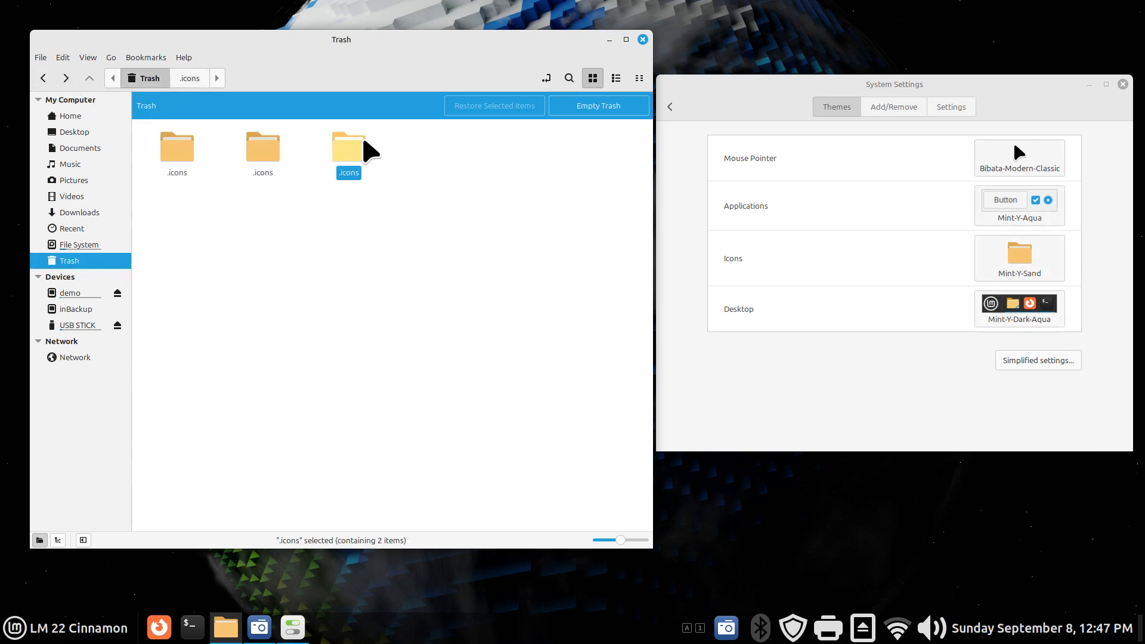
- Restore the third .icons folder from the Trash and check its contents in the Home folder
right_click(350, 151)
left_click(406, 322)
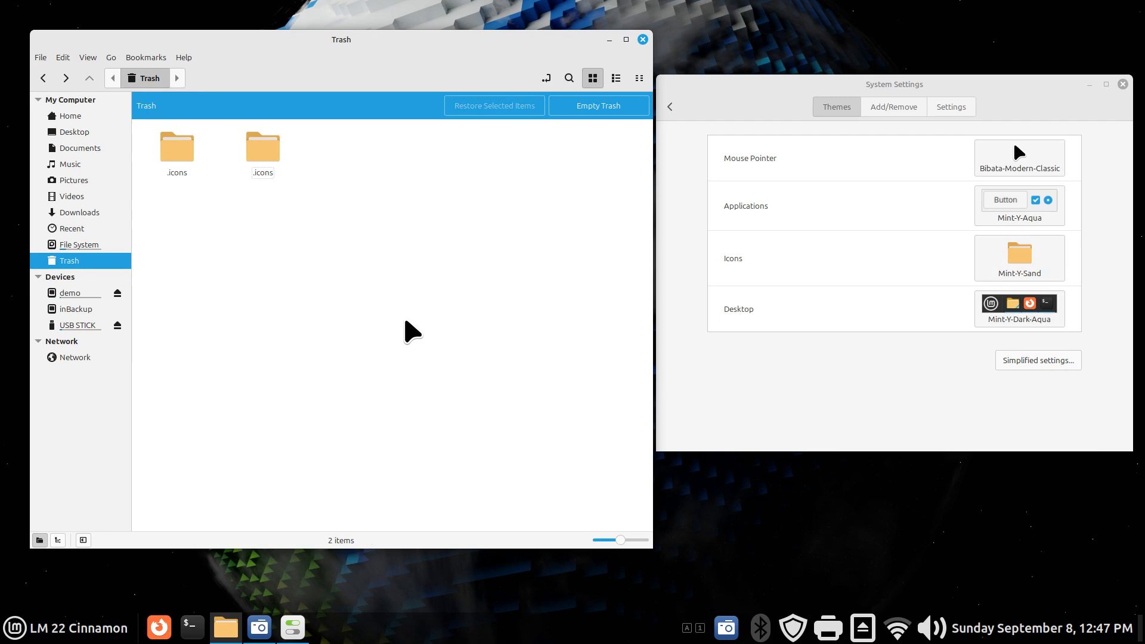
left_click(84, 117)
double_click(259, 399)
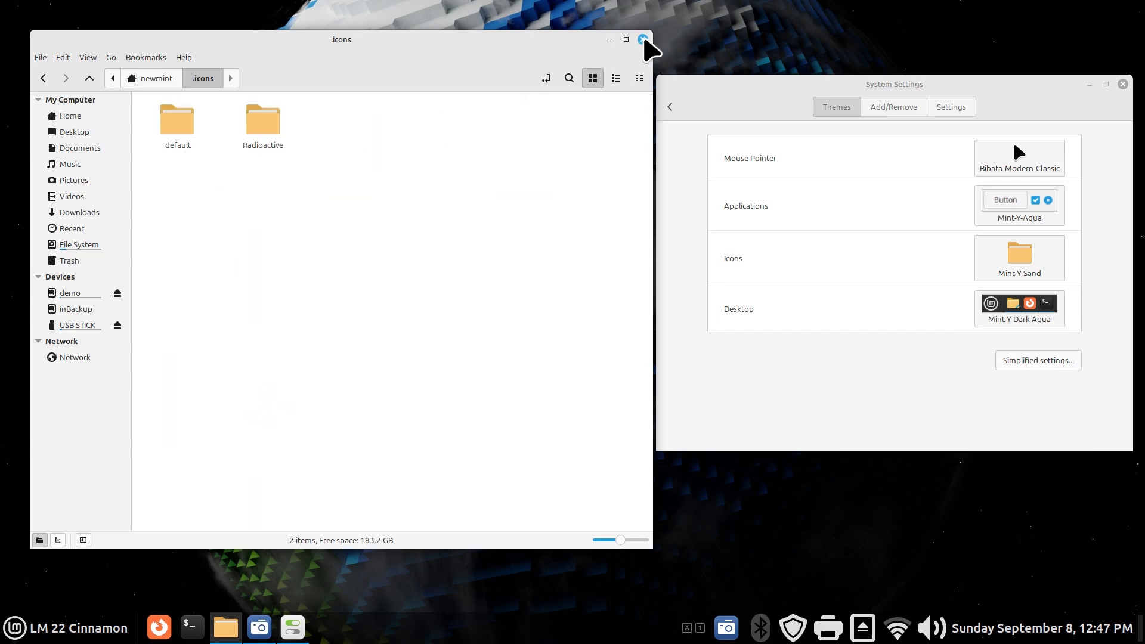
left_click(643, 40)
- Reload the theme settings and set the mouse pointer theme to Radioactive, closing System Settings when done
left_click(669, 108)
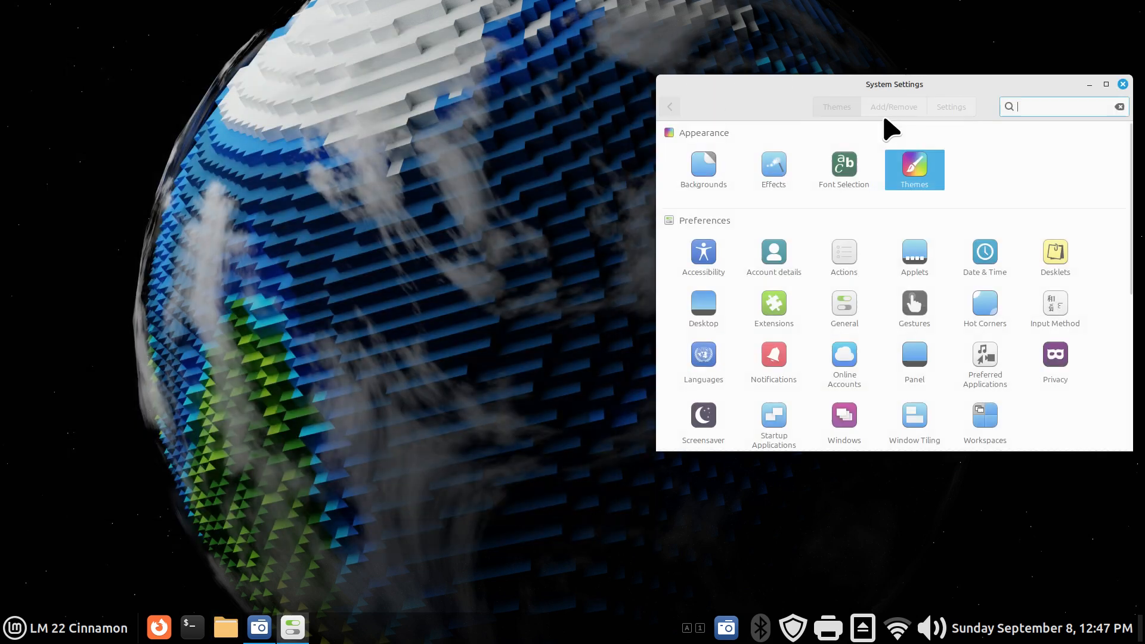
left_click(918, 170)
left_click(1015, 152)
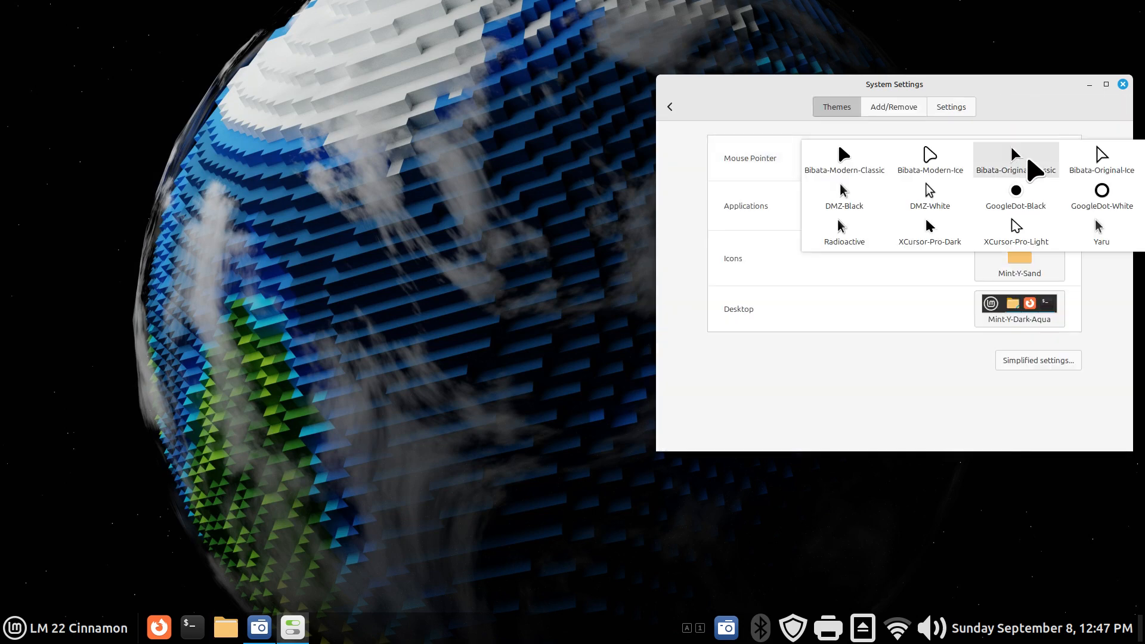
left_click(867, 230)
left_click_drag(524, 82, 524, 102)
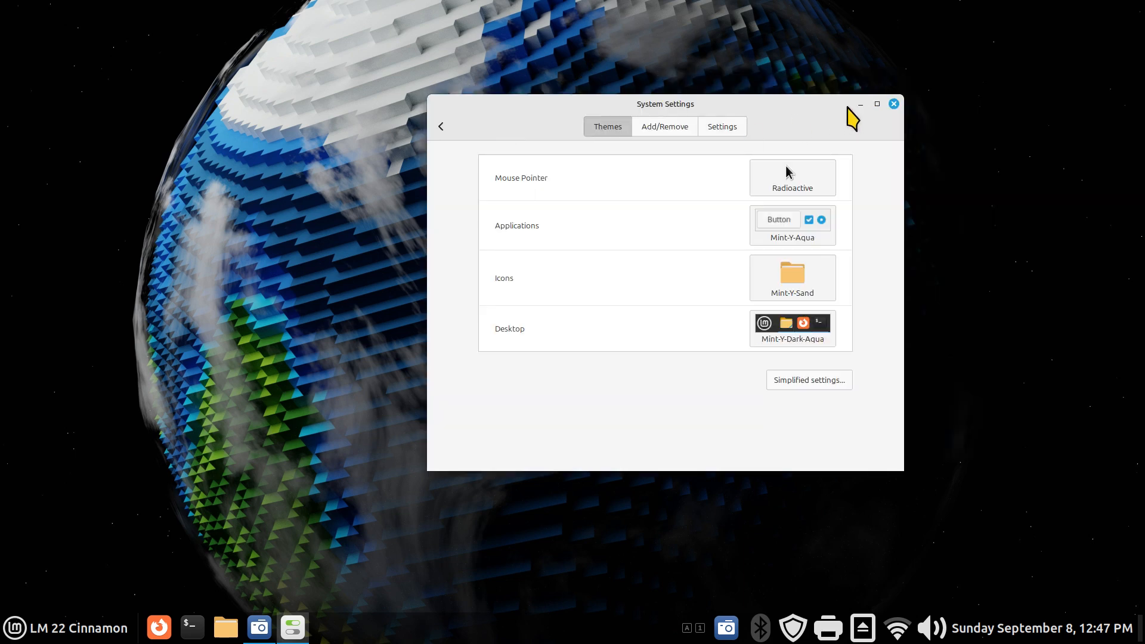
left_click(896, 105)
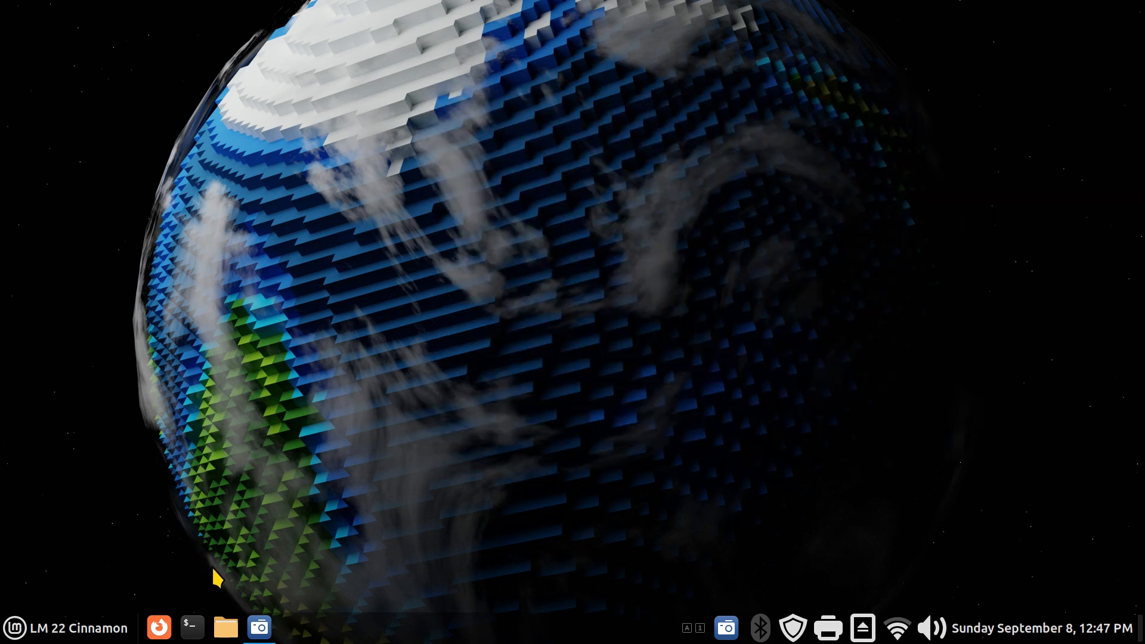
- Hide the hidden files in the Home folder and open the icon chooser for the Documents folder
left_click(226, 627)
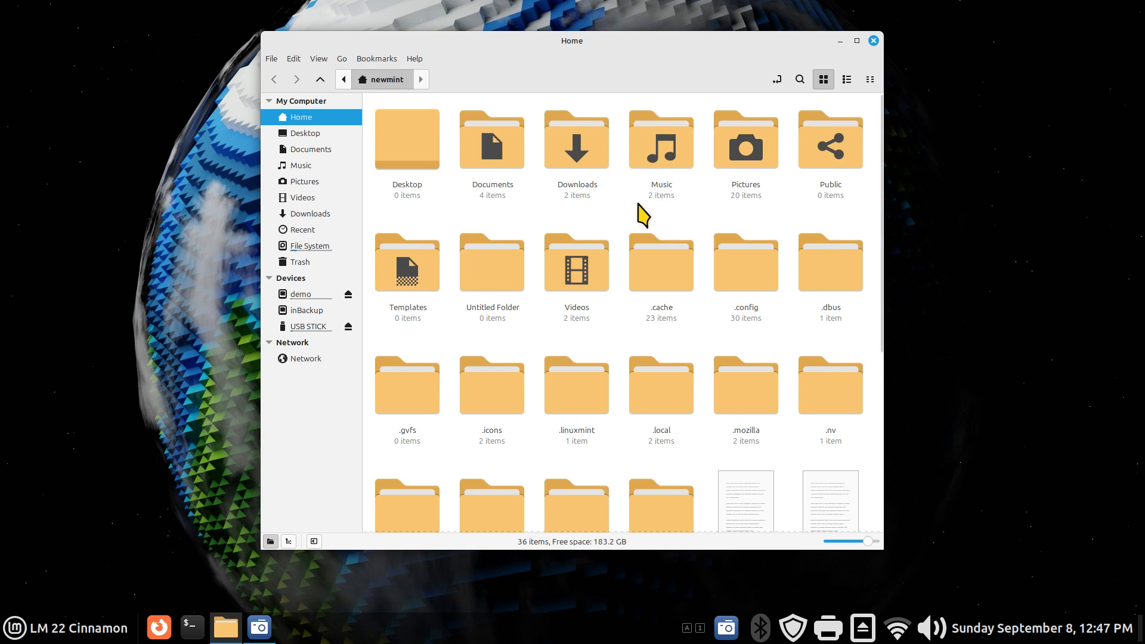
key("ctrl+h")
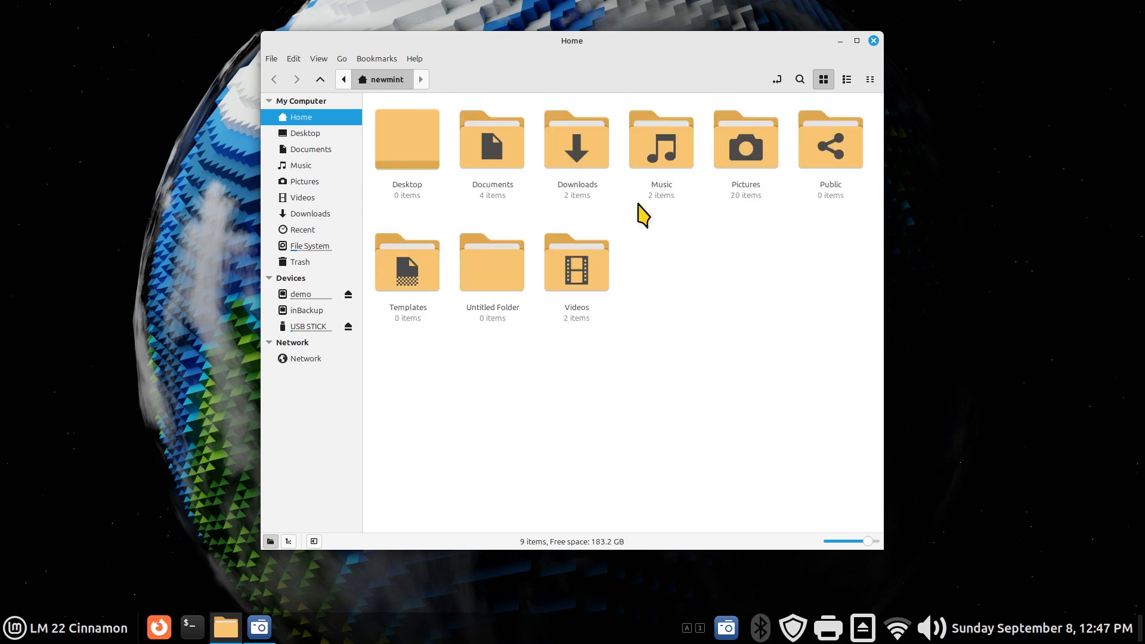
right_click(486, 136)
left_click(571, 438)
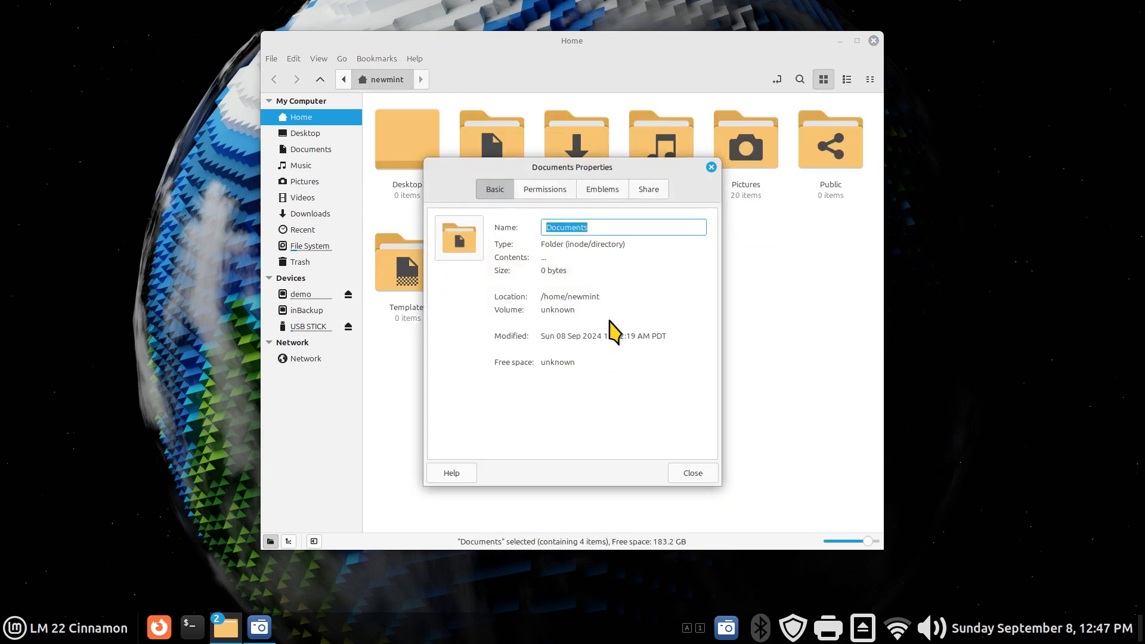
left_click(460, 250)
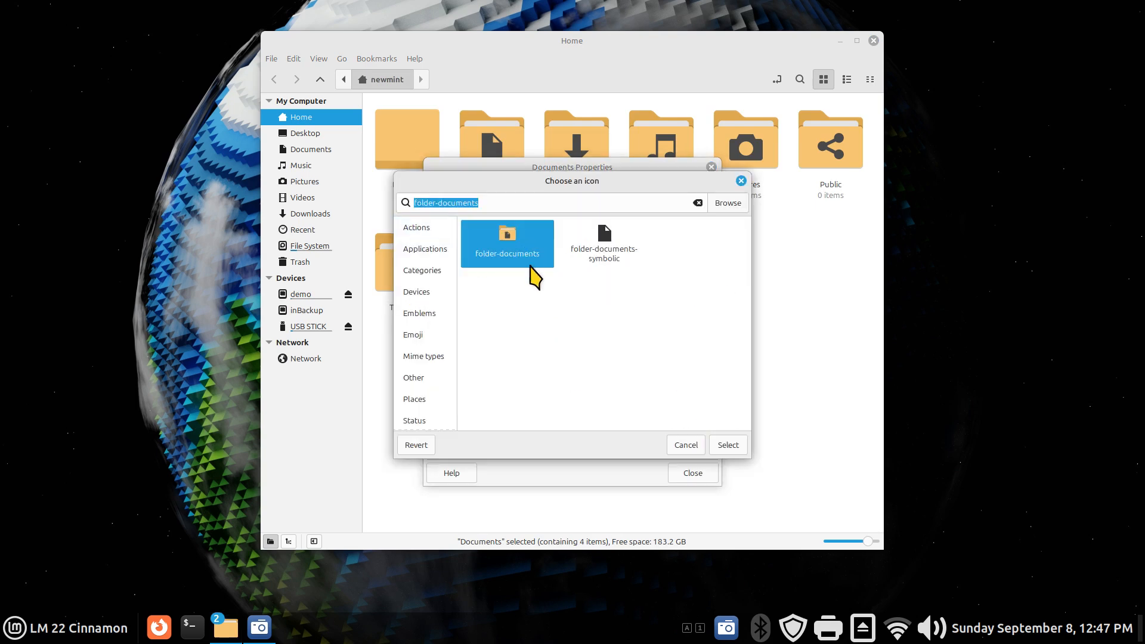
- Search the Documents/icons folder for "house" and apply house.png as the Documents folder's custom icon
left_click(741, 206)
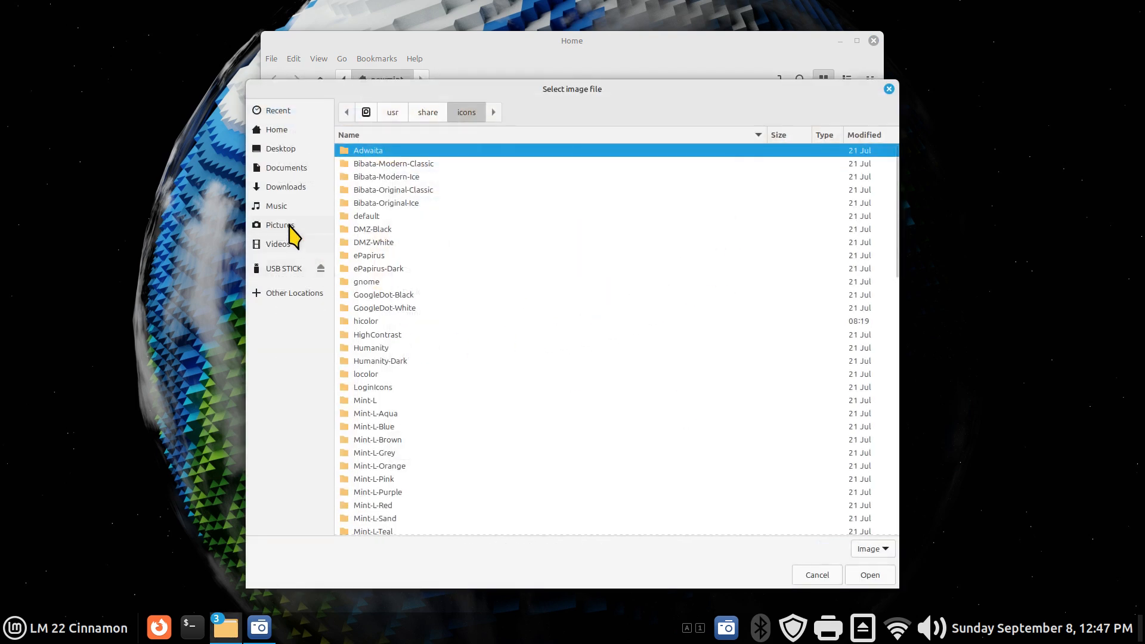
left_click(287, 171)
double_click(378, 156)
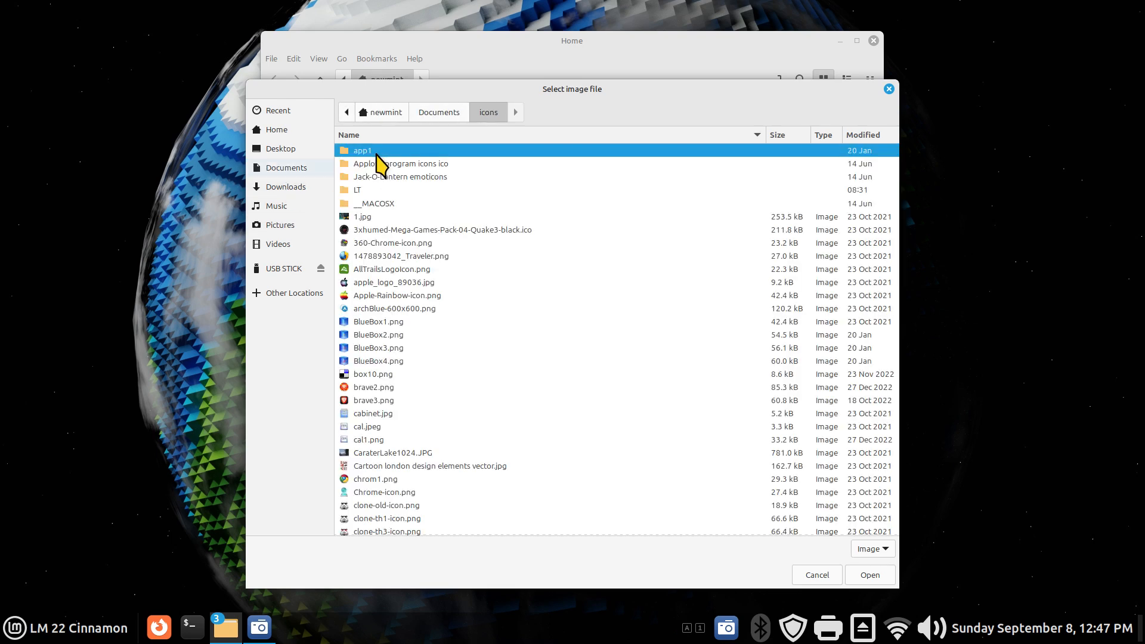
type("house")
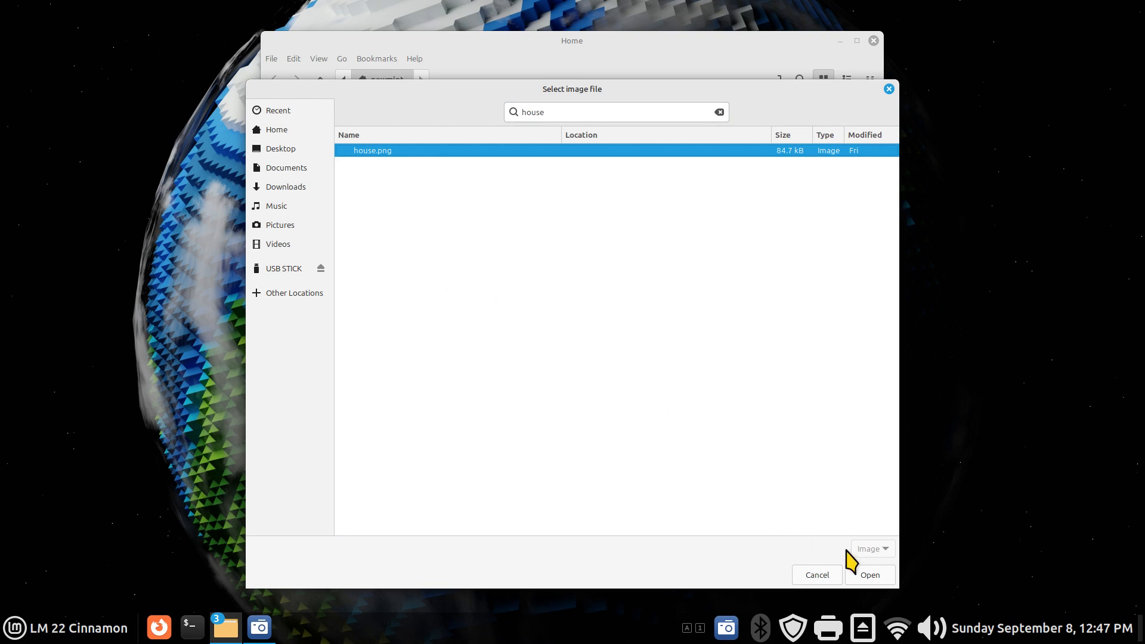
left_click(870, 574)
left_click(484, 238)
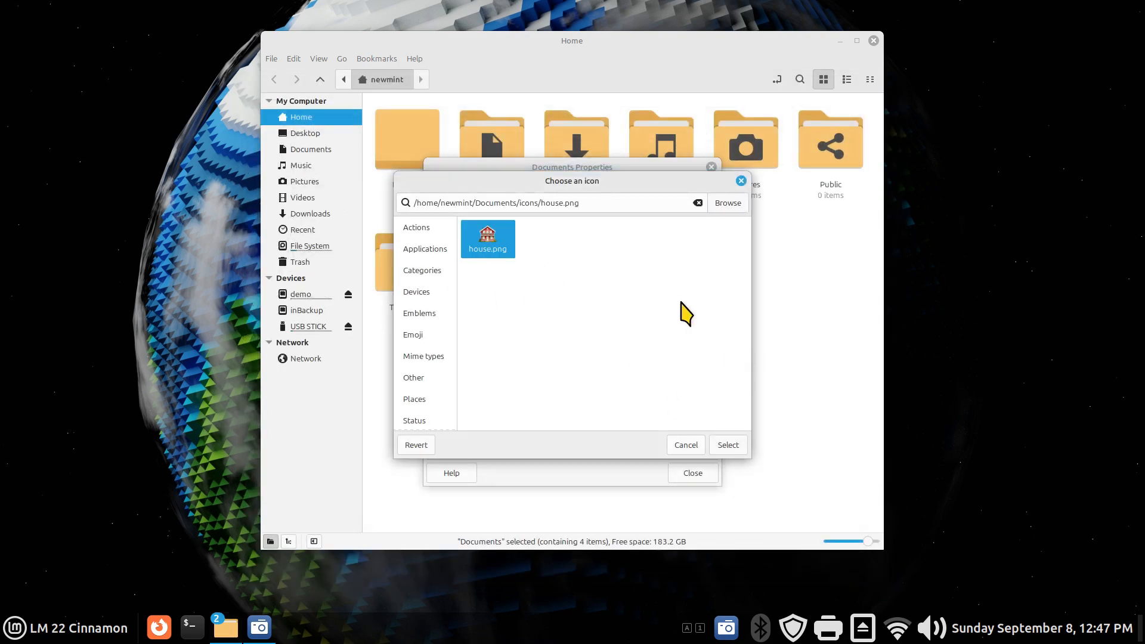
left_click(729, 446)
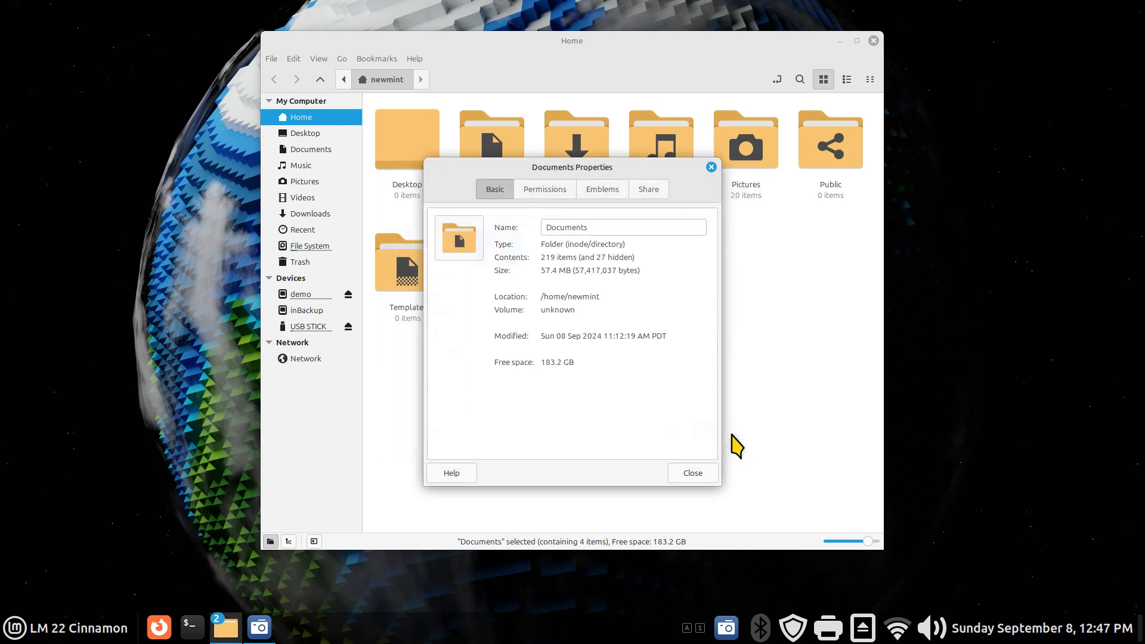
left_click(692, 475)
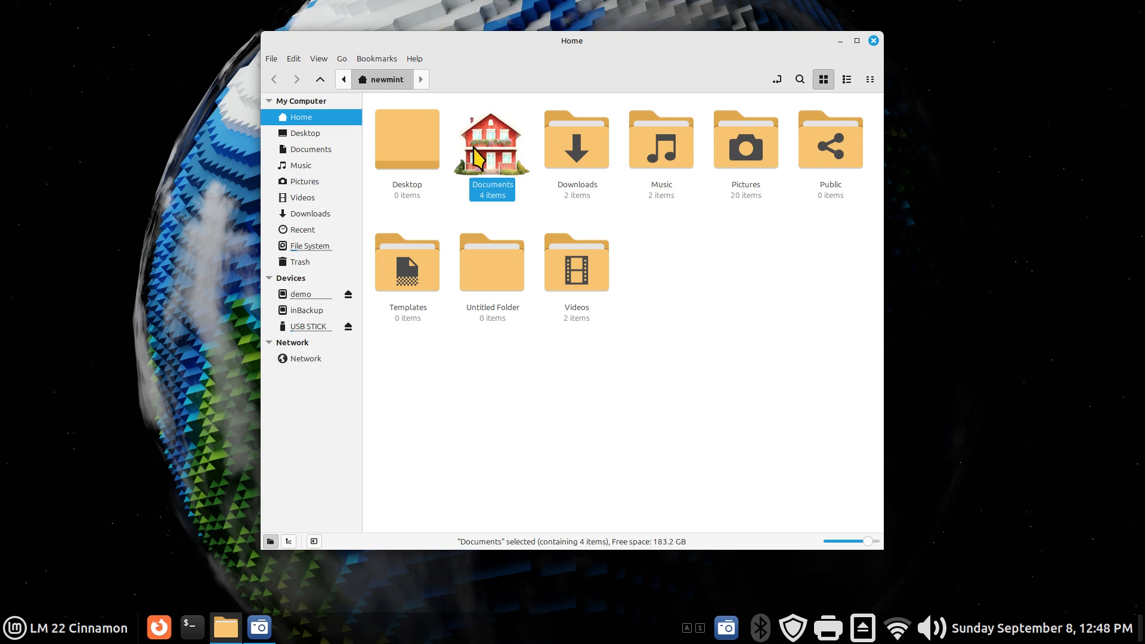
- View the contents of the Documents folder and return to the Home folder
left_click(326, 151)
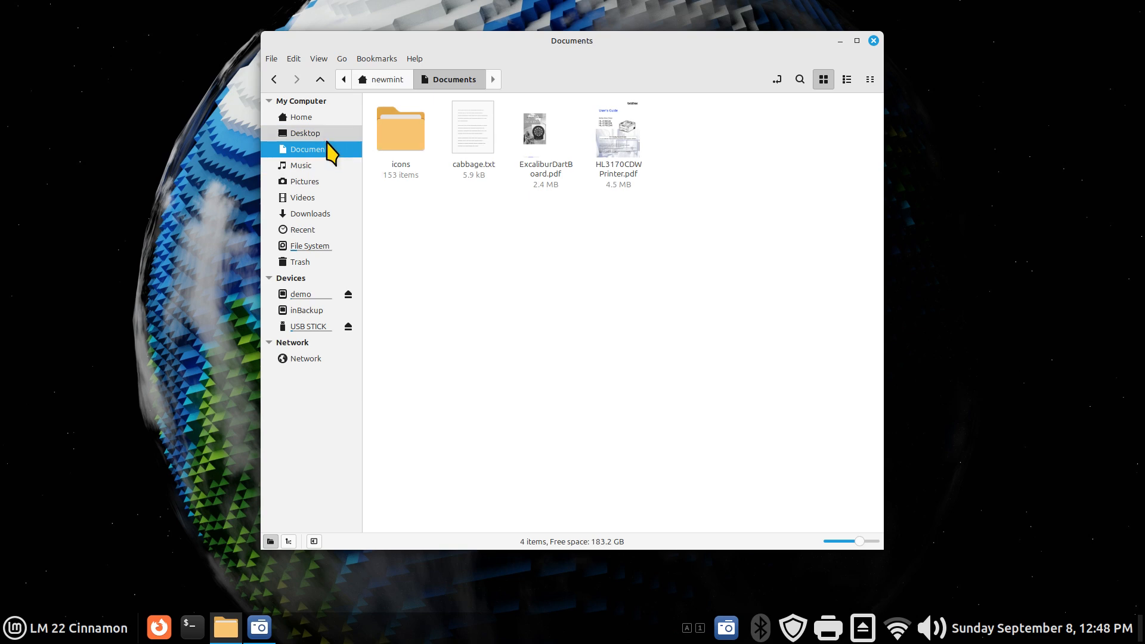
left_click(307, 117)
- Change the Pictures folder's icon to the face-laugh emoji in its properties
right_click(769, 143)
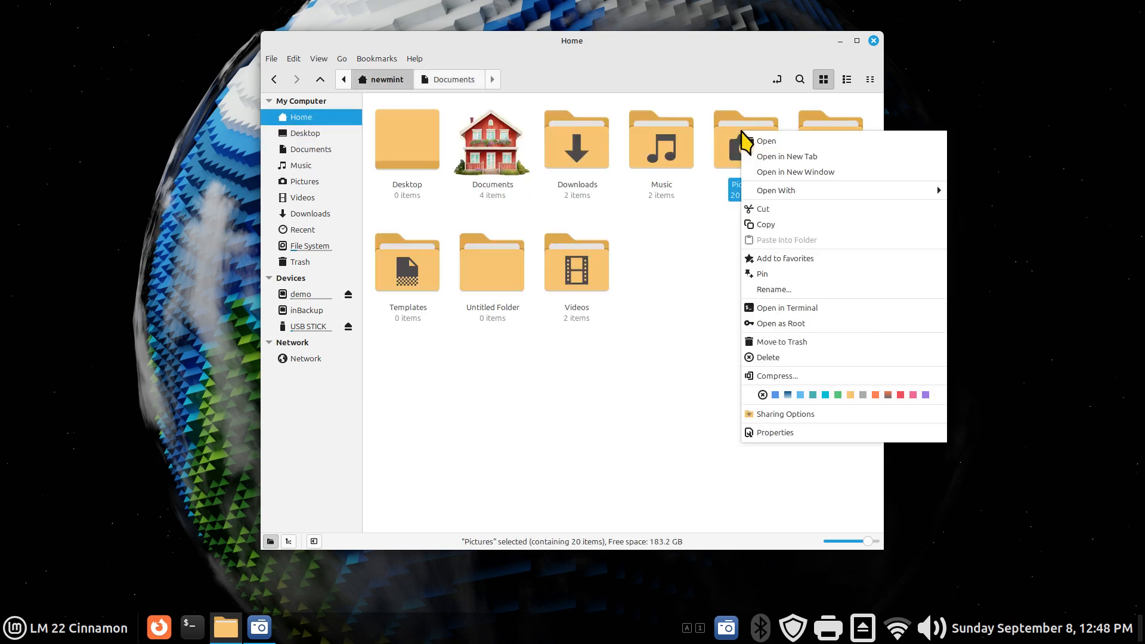
left_click(851, 433)
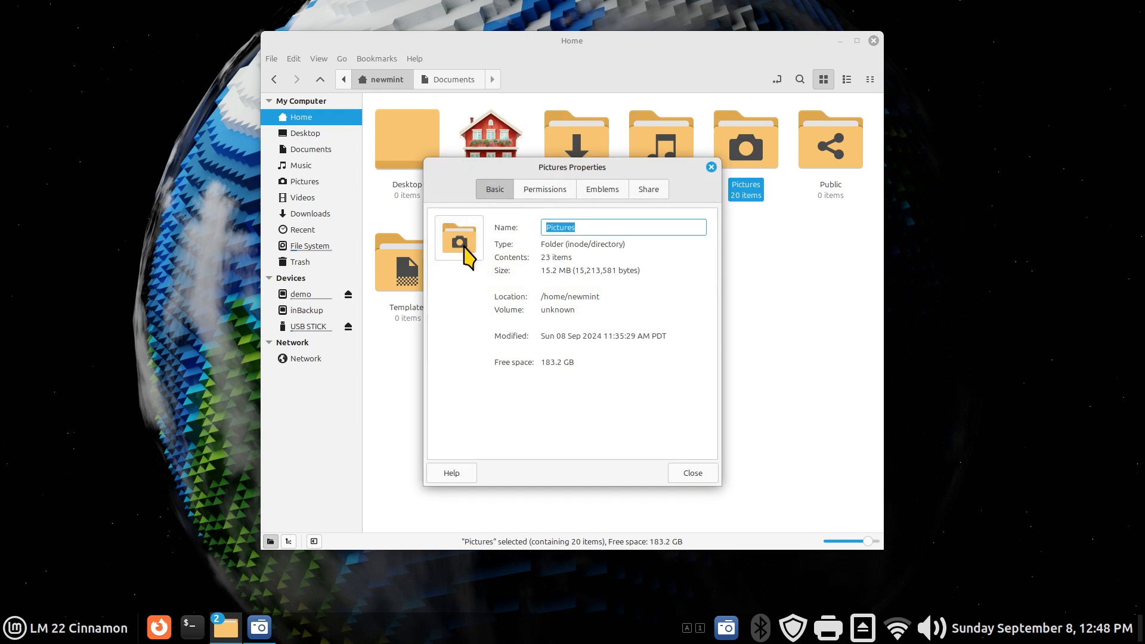
left_click(461, 242)
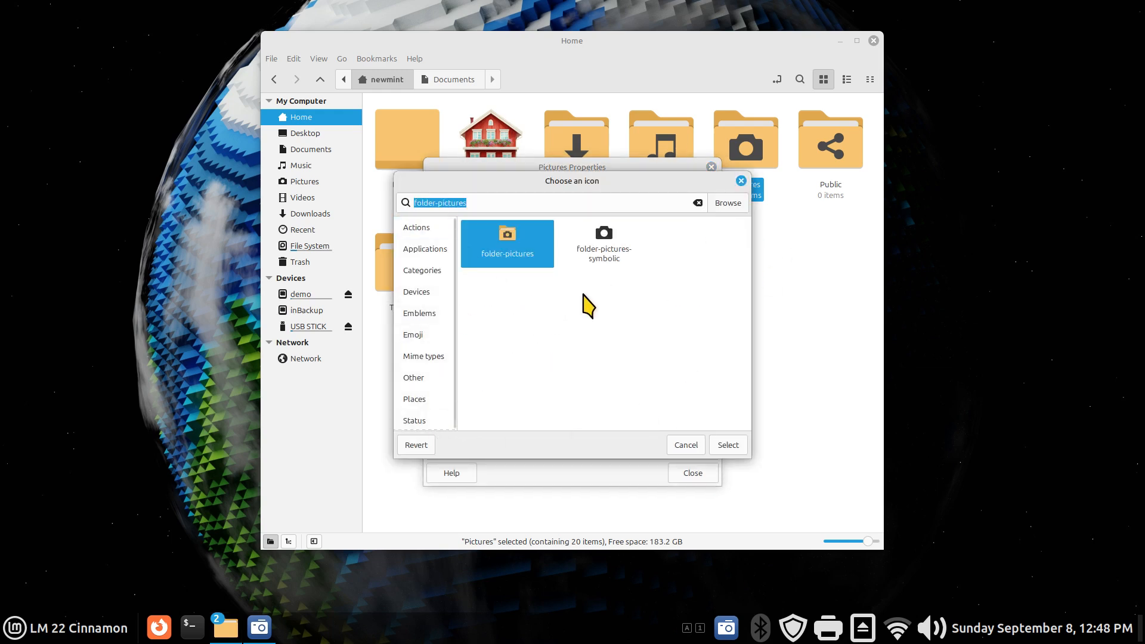
left_click(741, 180)
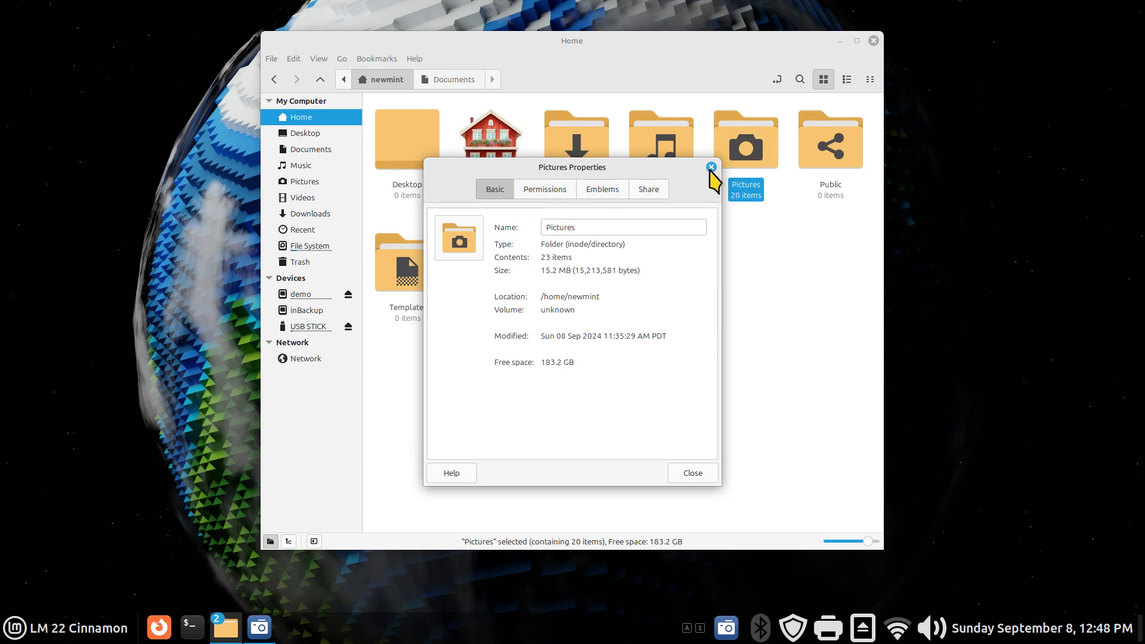
left_click(459, 241)
left_click(417, 336)
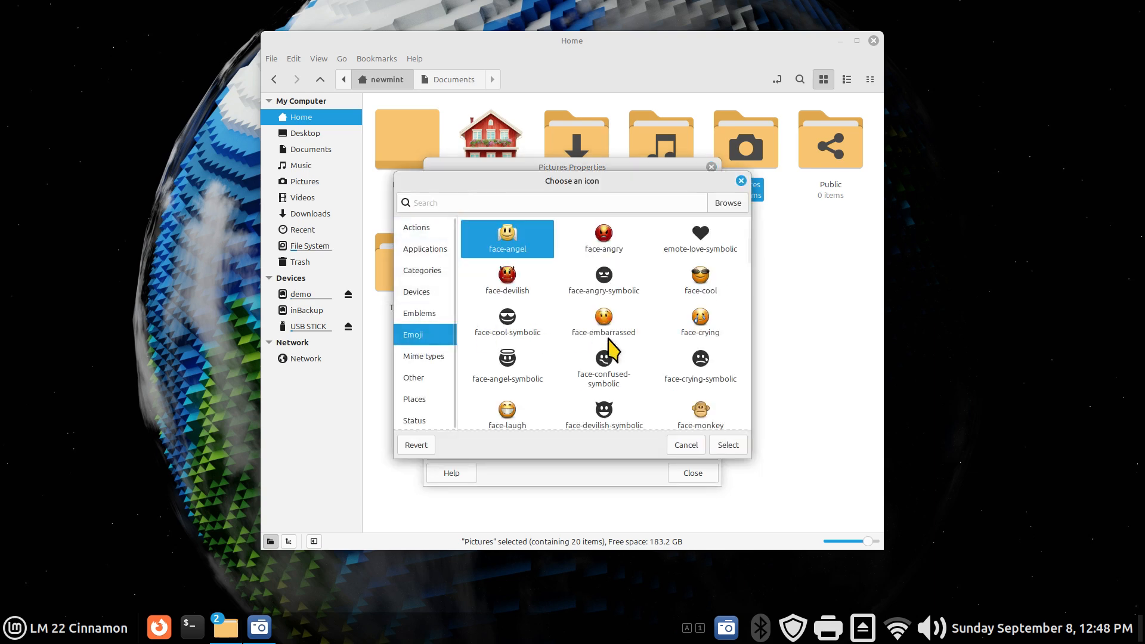
left_click(506, 415)
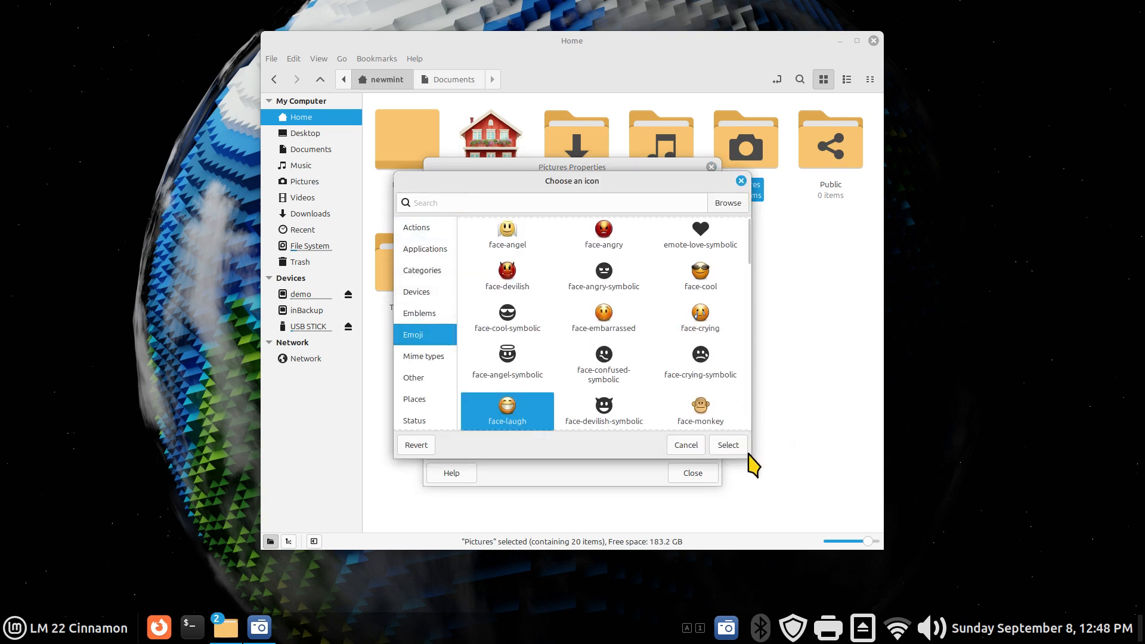
left_click(726, 446)
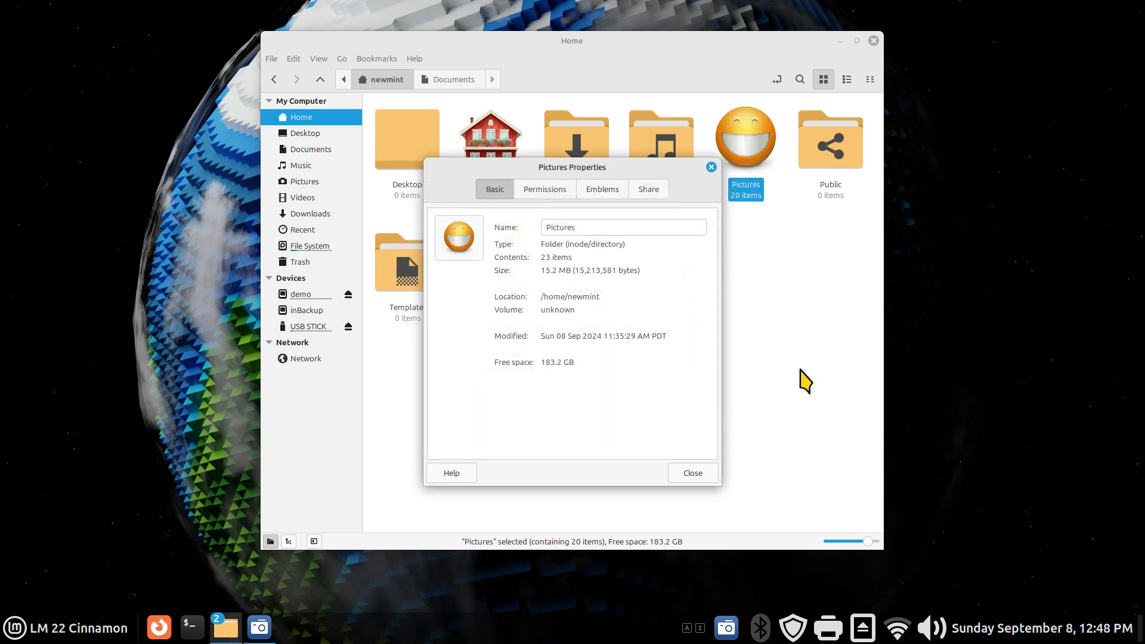
left_click(687, 475)
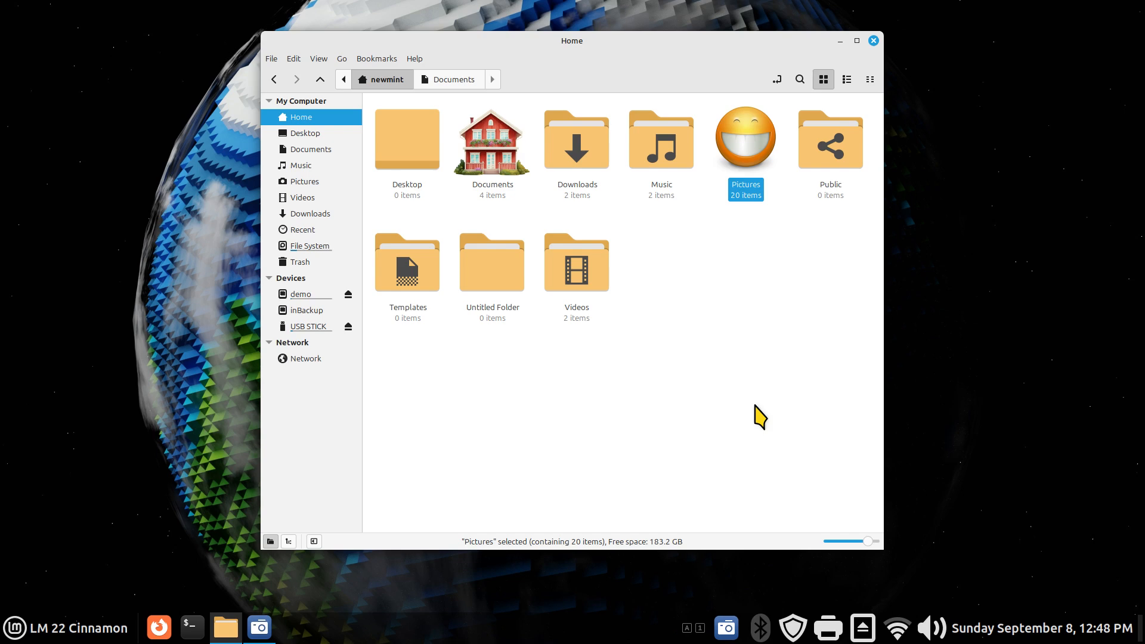
- Move the Home window aside and color the Music folder green
left_click_drag(575, 36, 475, 57)
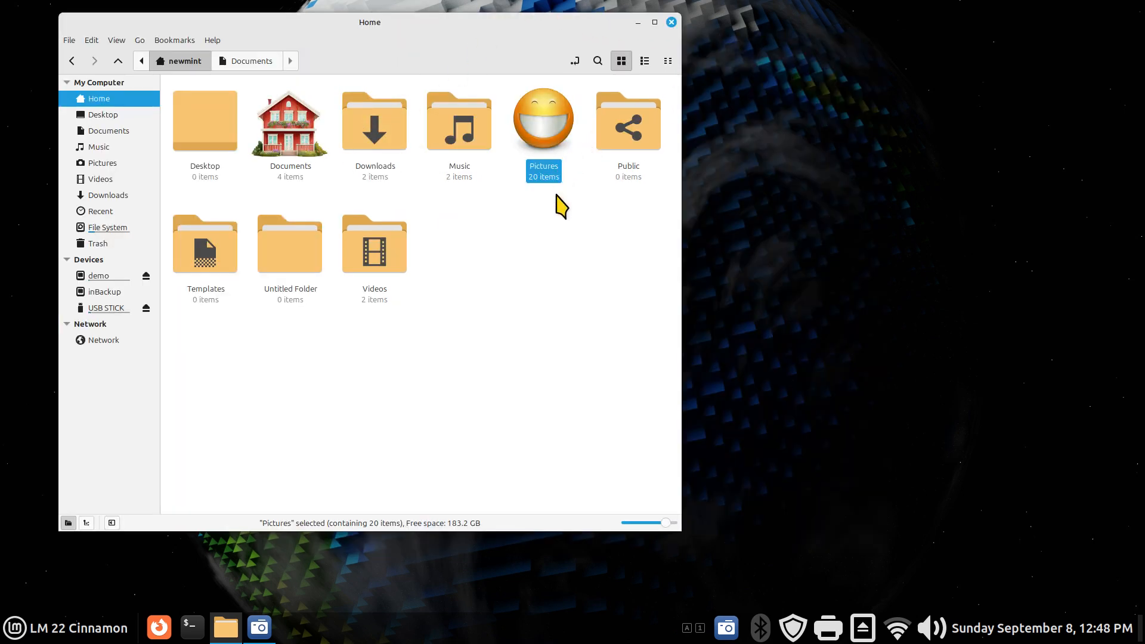
right_click(452, 125)
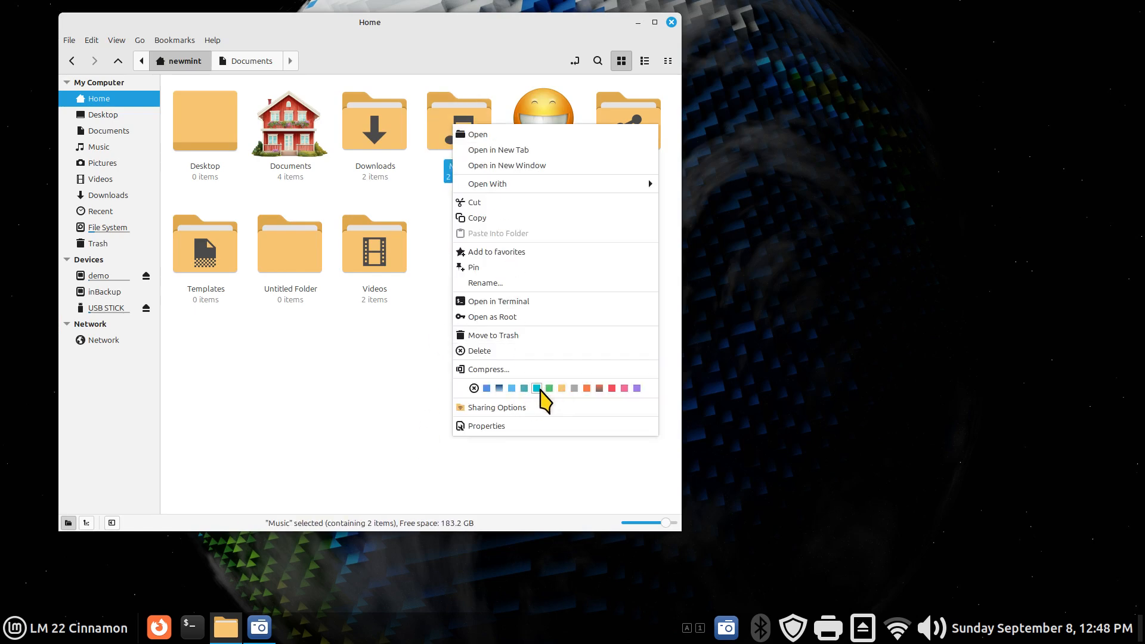
left_click(548, 388)
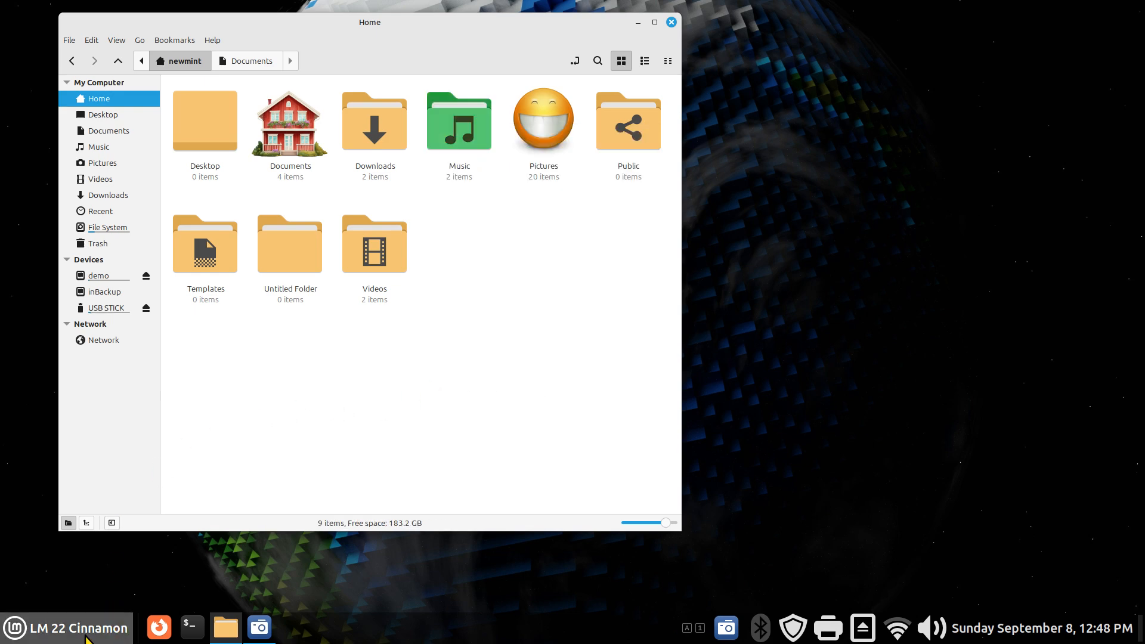
- Open the theme settings in System Settings and place the window beside the Home window
left_click(60, 635)
left_click(37, 219)
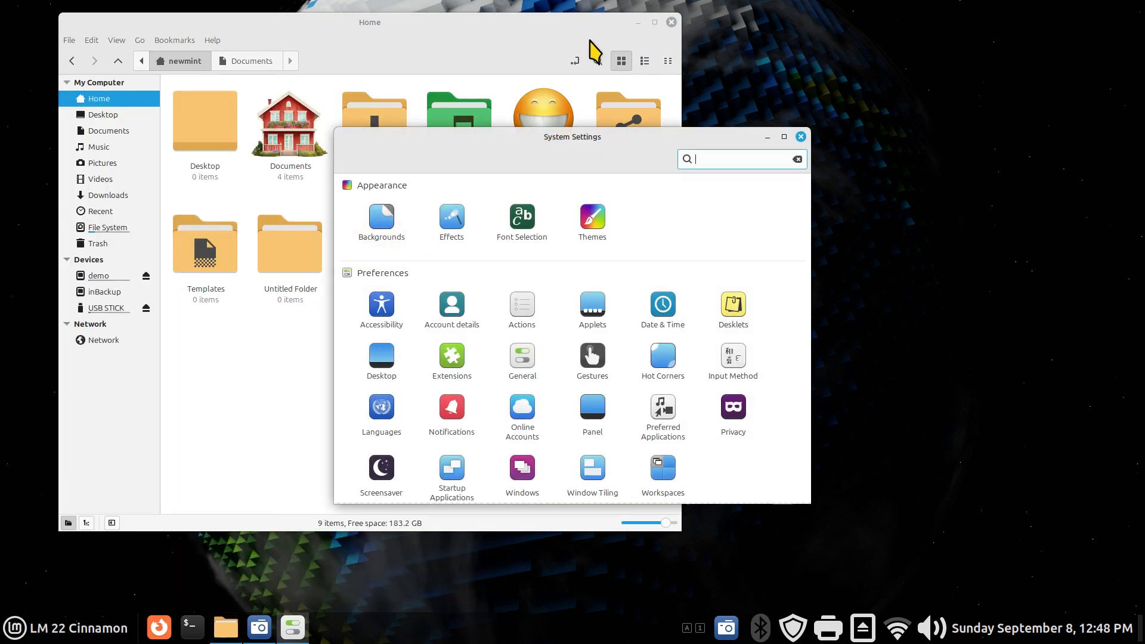
left_click_drag(524, 141, 883, 127)
left_click(958, 212)
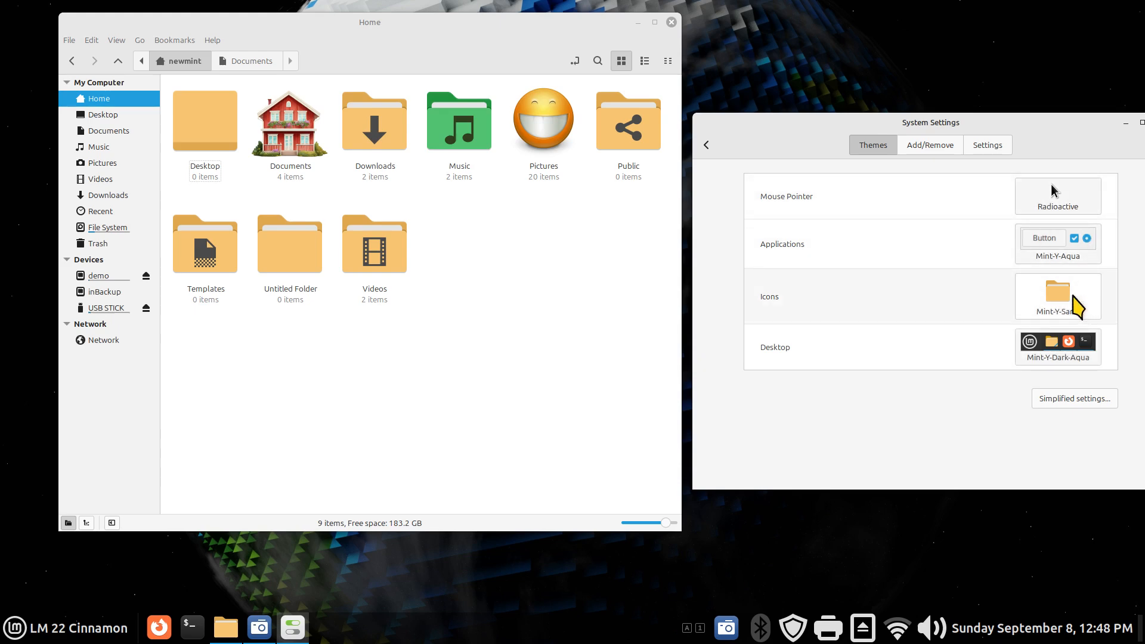
- Switch the icon theme to Yaru-dark, and replace it with Papirus-Light
left_click(1079, 299)
left_click(927, 551)
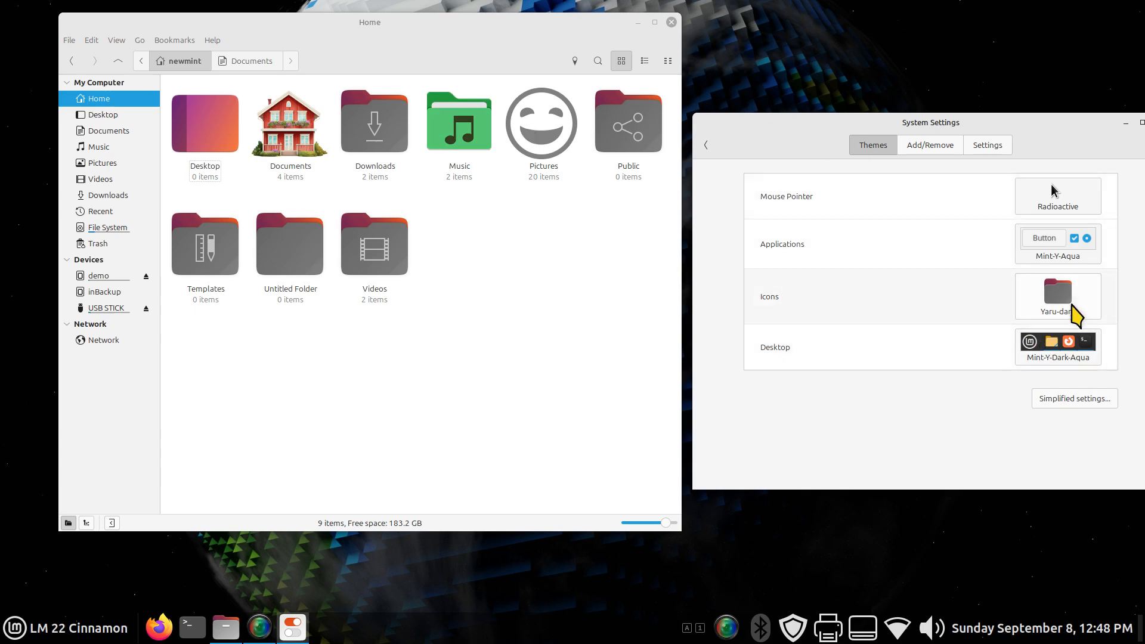
left_click(1068, 302)
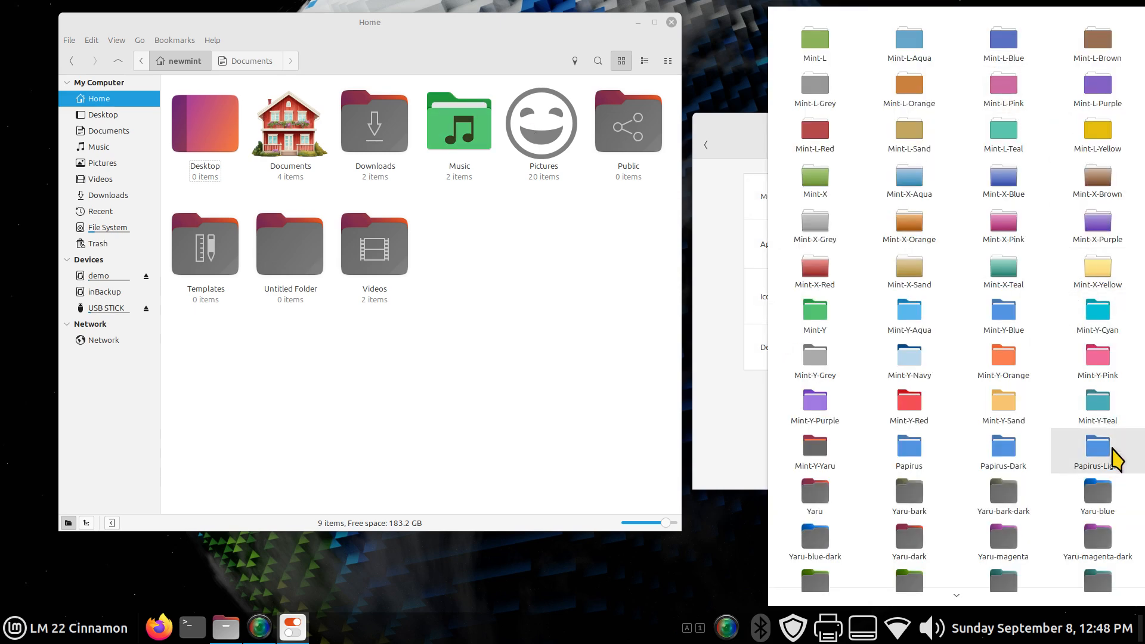
left_click(1107, 459)
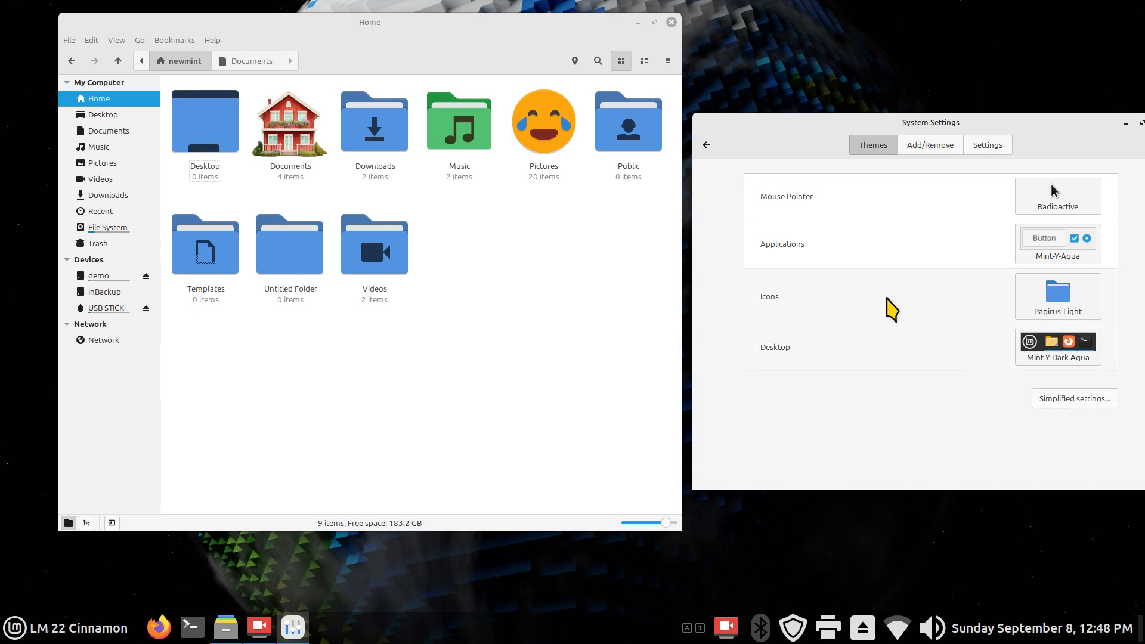
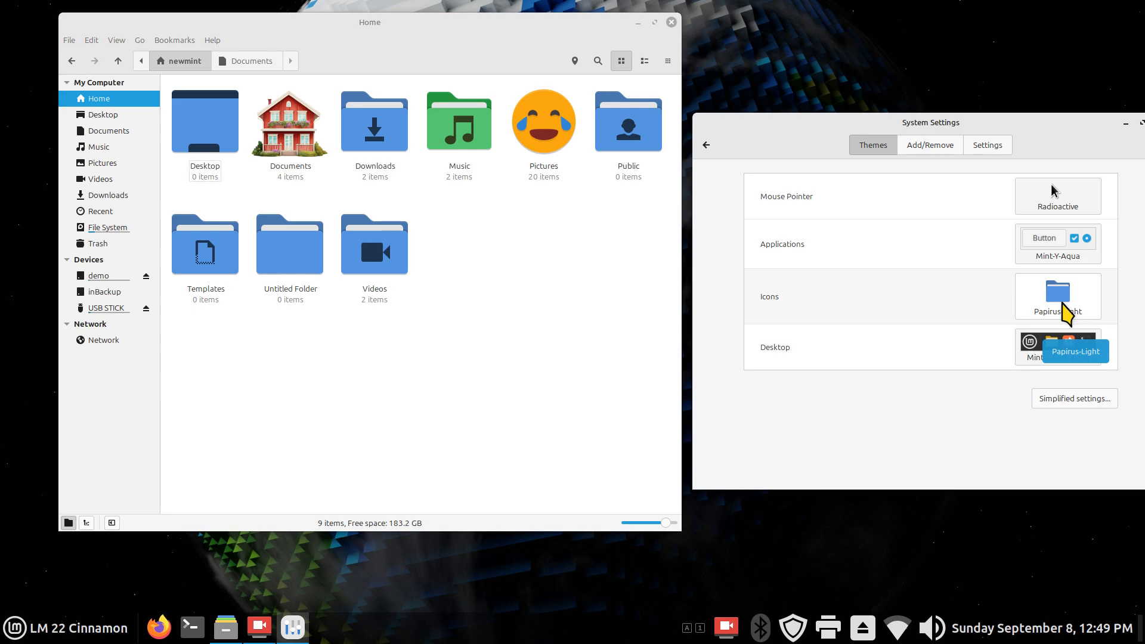
- Browse the emoji icons offered in the Pictures folder's properties, and close the properties without choosing one
right_click(541, 119)
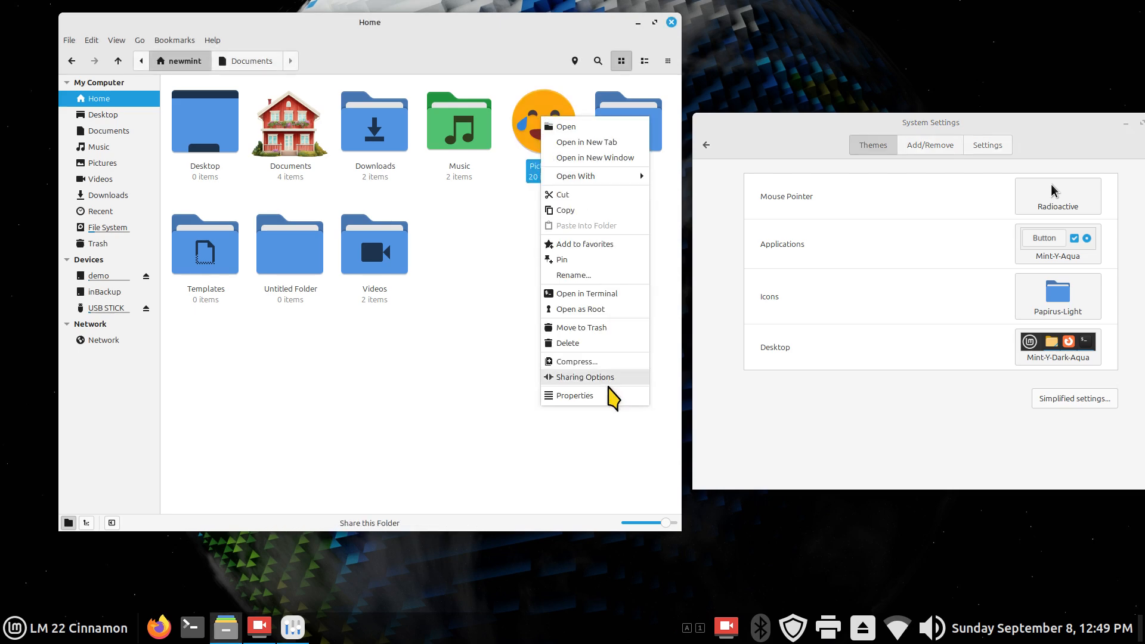
left_click(589, 399)
left_click(449, 245)
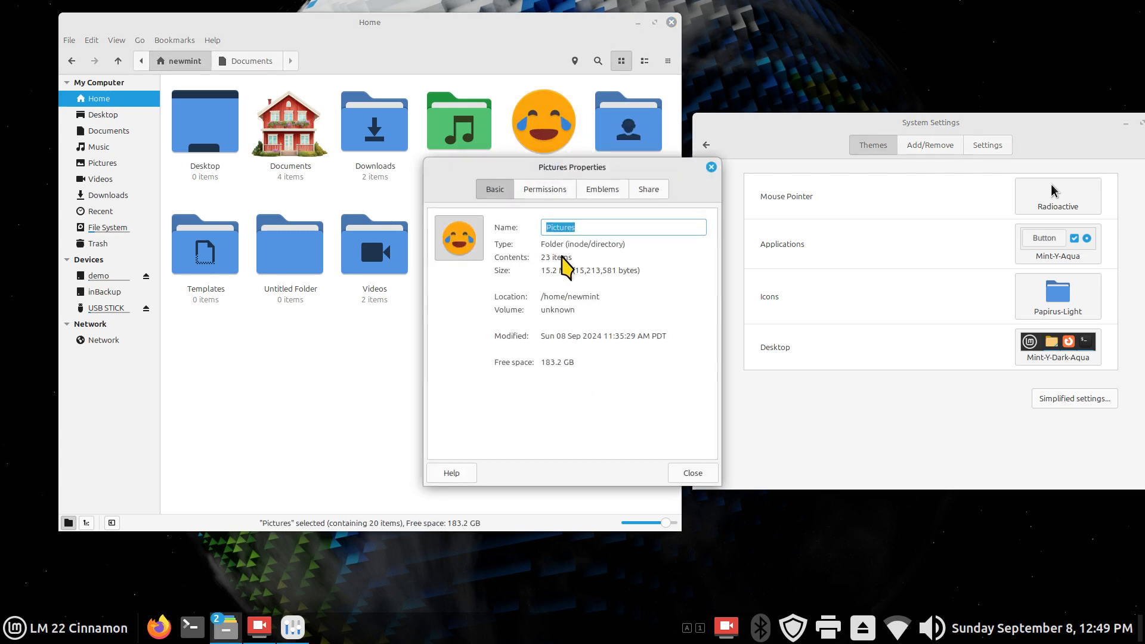
left_click(444, 336)
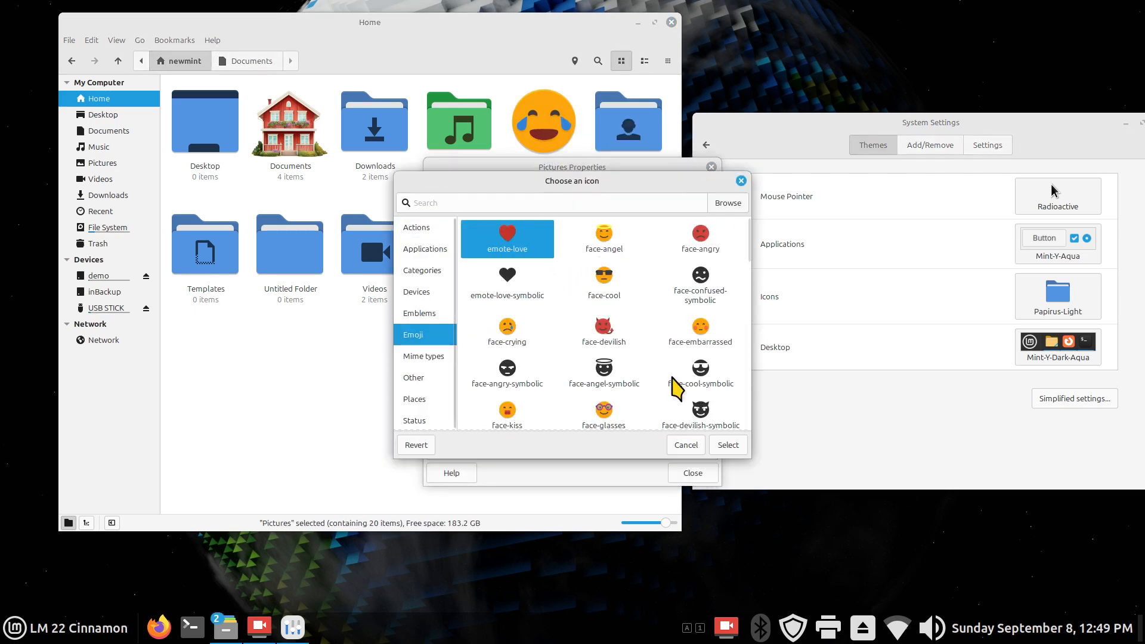
scroll(674, 382, "down", 3)
scroll(676, 389, "down", 5)
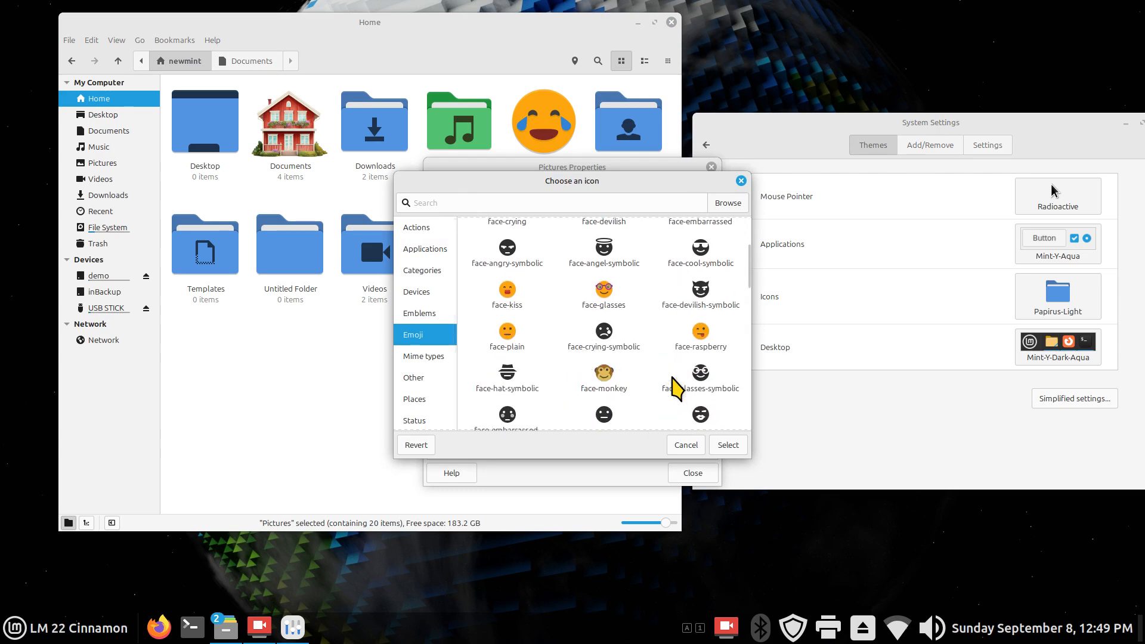
scroll(677, 389, "down", 1)
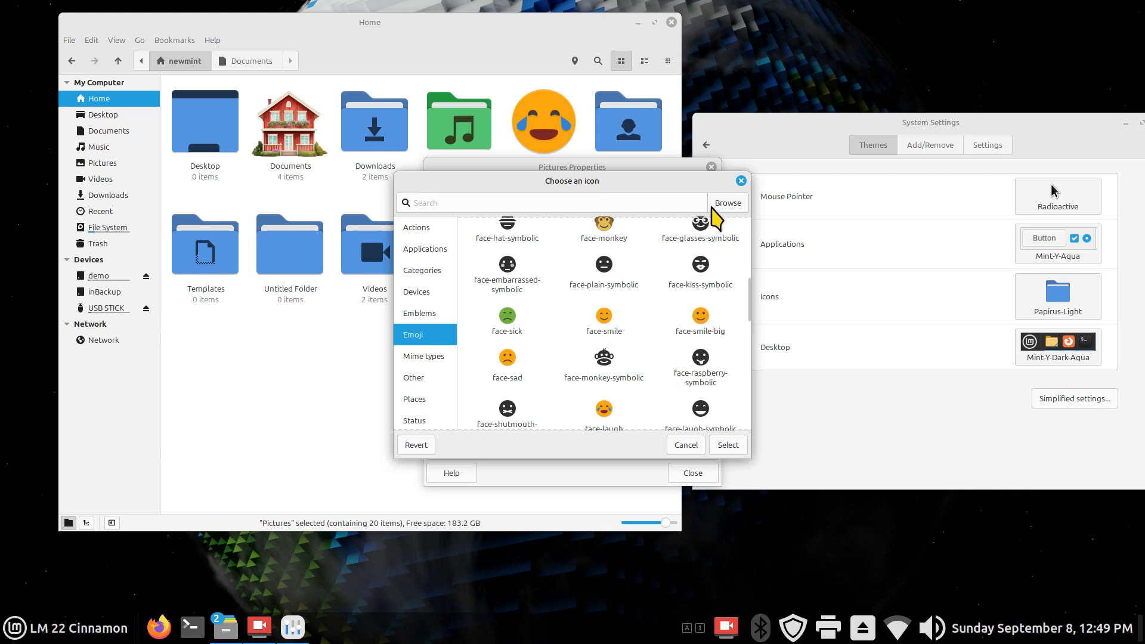
left_click(739, 180)
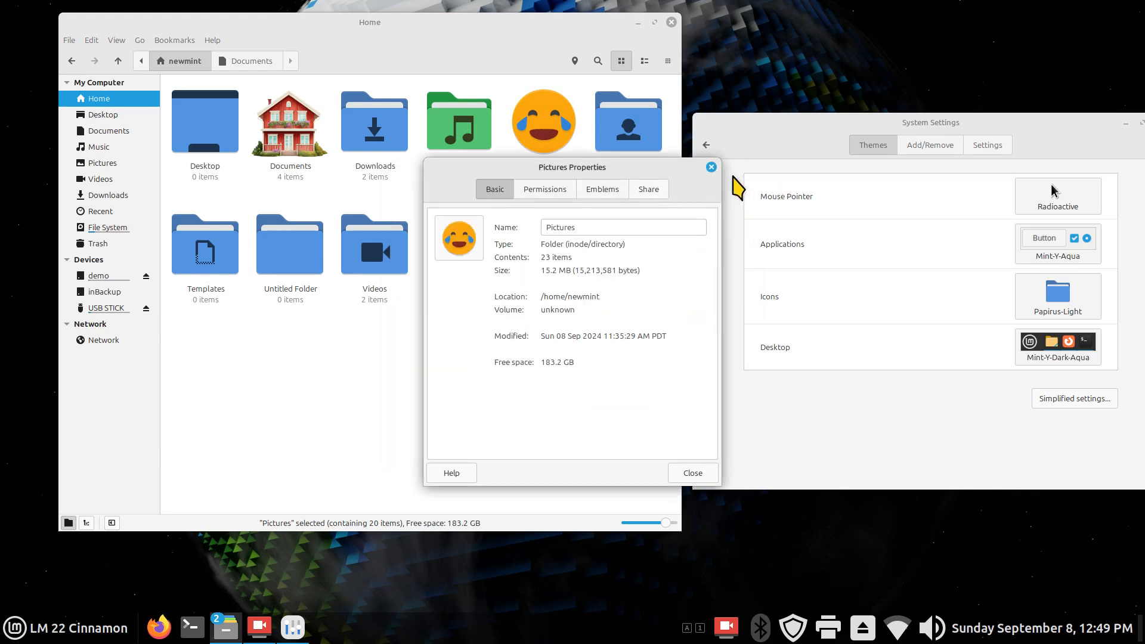
left_click(712, 168)
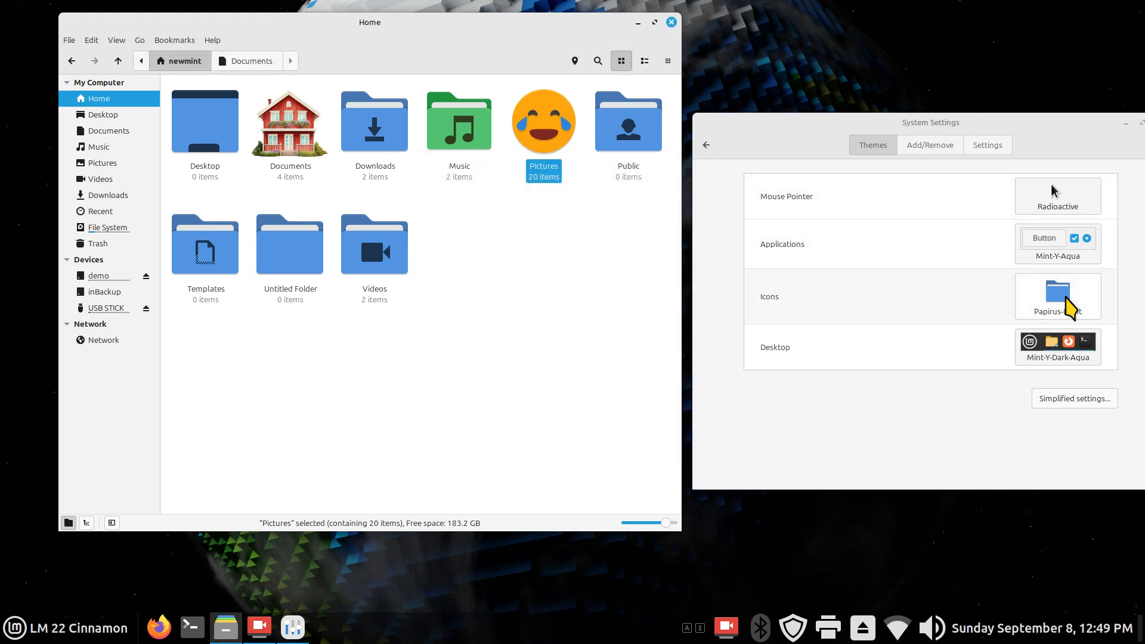
- Switch the icon theme to Mint-Y-Sand and color the Pictures folder orange
left_click(1064, 298)
left_click(997, 408)
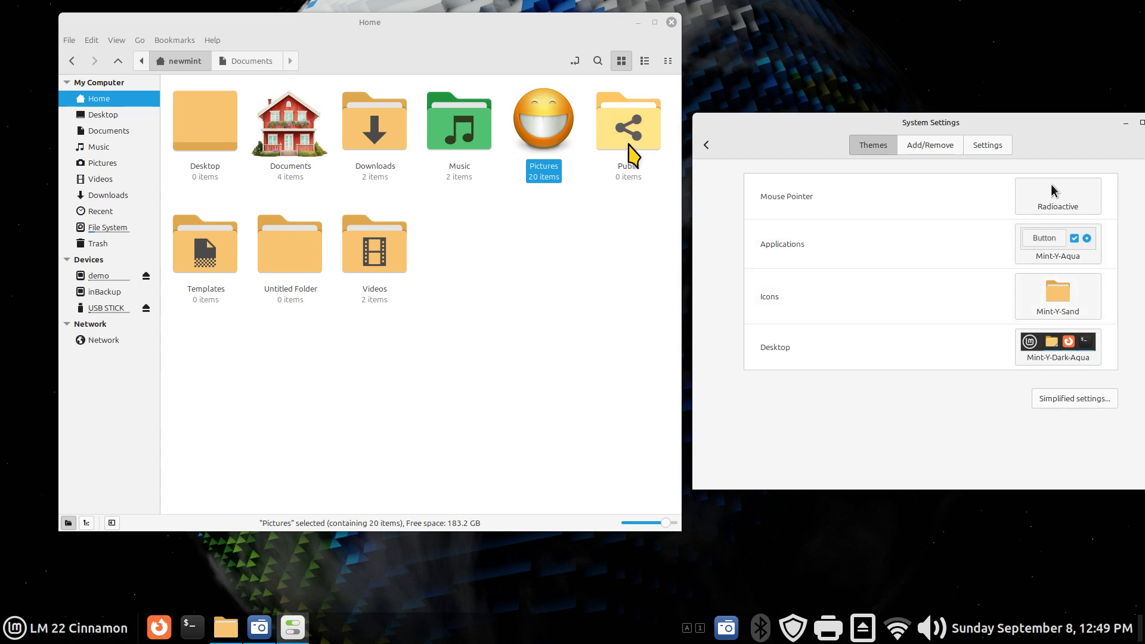
right_click(541, 119)
left_click(674, 378)
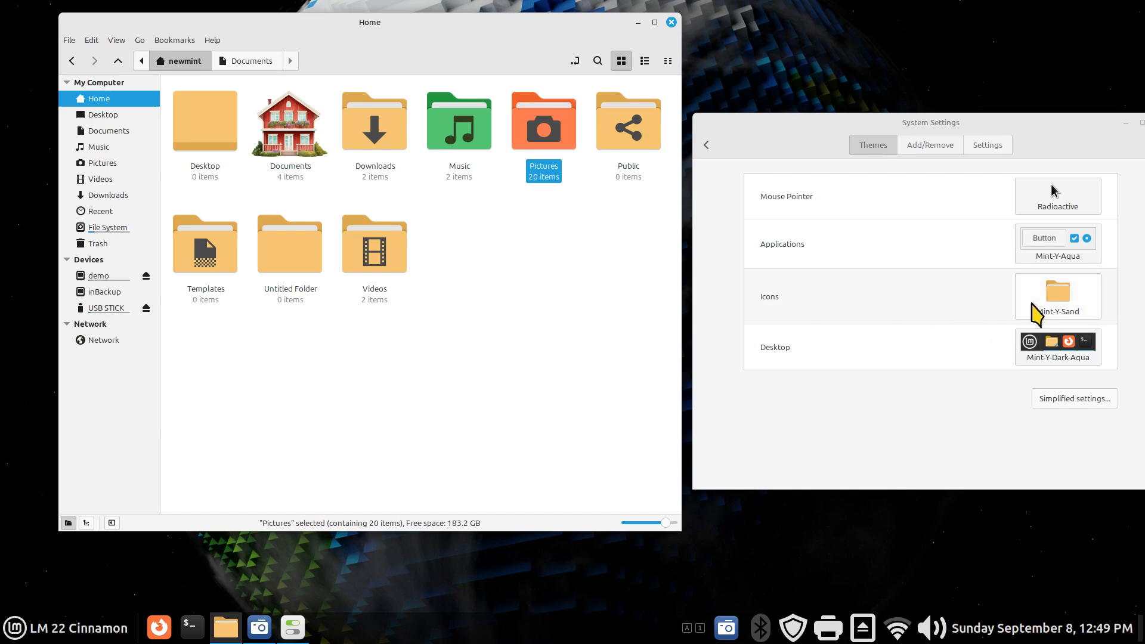
- Switch the icon theme to Yaru-bark-dark, and replace it with Yaru
left_click(1016, 314)
left_click(1007, 493)
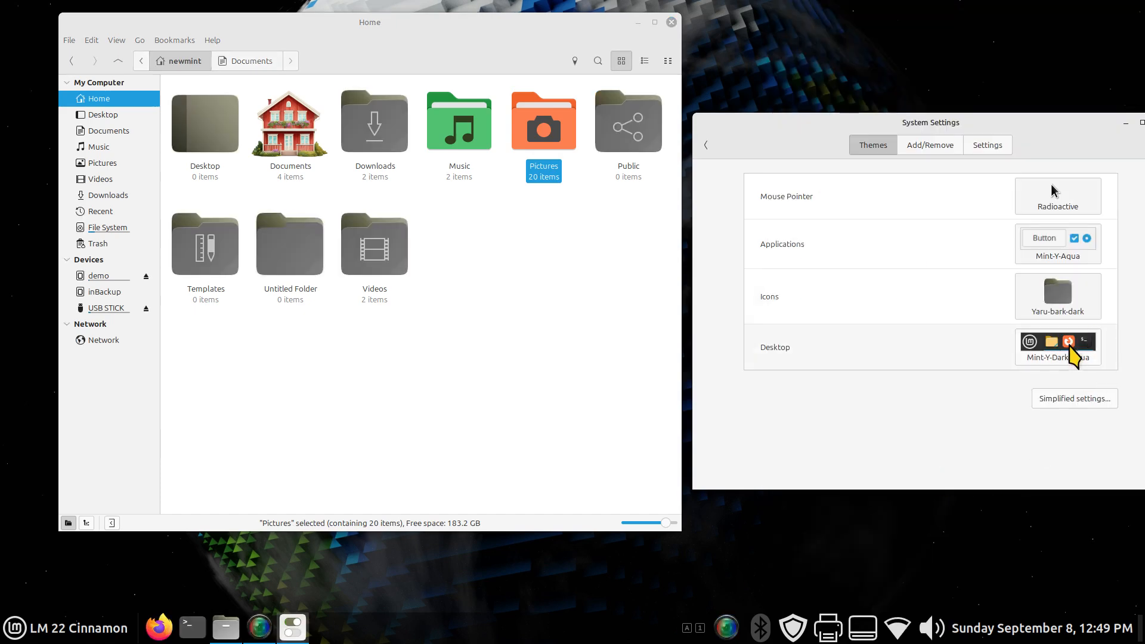
left_click(1051, 301)
left_click(817, 496)
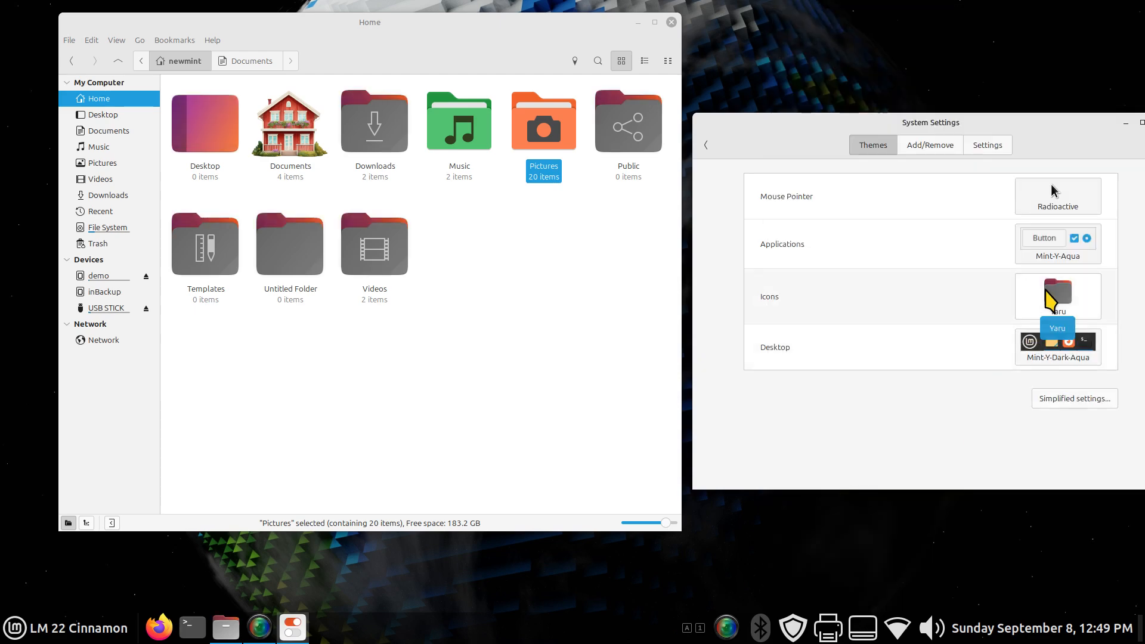
- Set the icon theme back to Mint-Y-Sand and remove the color from the Pictures folder
left_click(1048, 311)
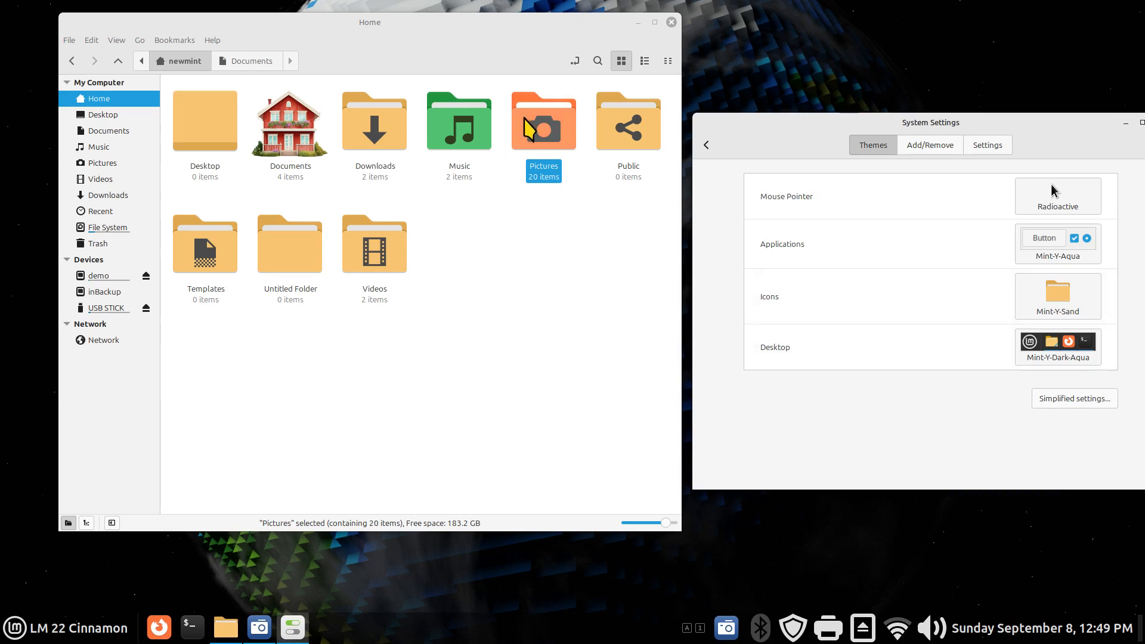
right_click(530, 117)
left_click(550, 378)
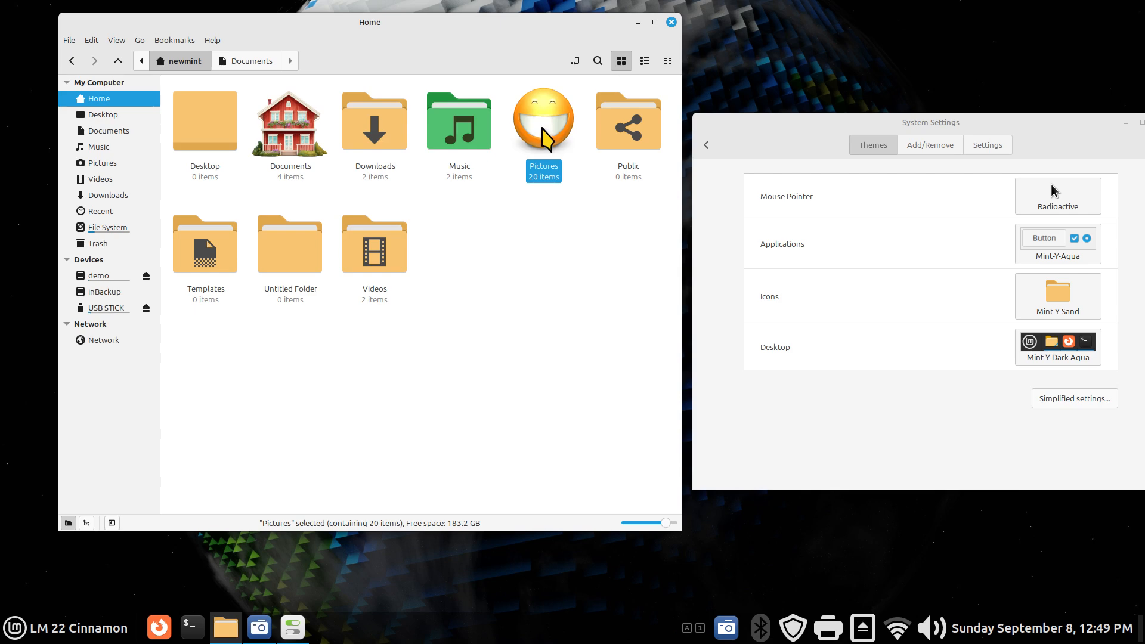
- Switch the icon theme to Yaru-magenta, and return it to Mint-Y-Sand
left_click(1057, 295)
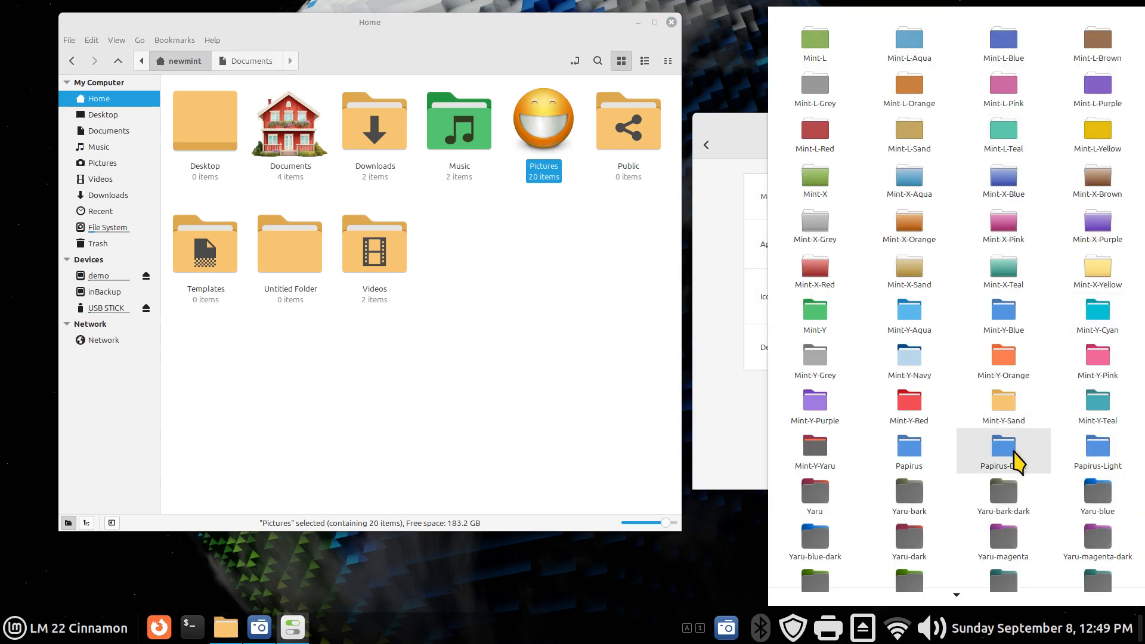
left_click(1002, 544)
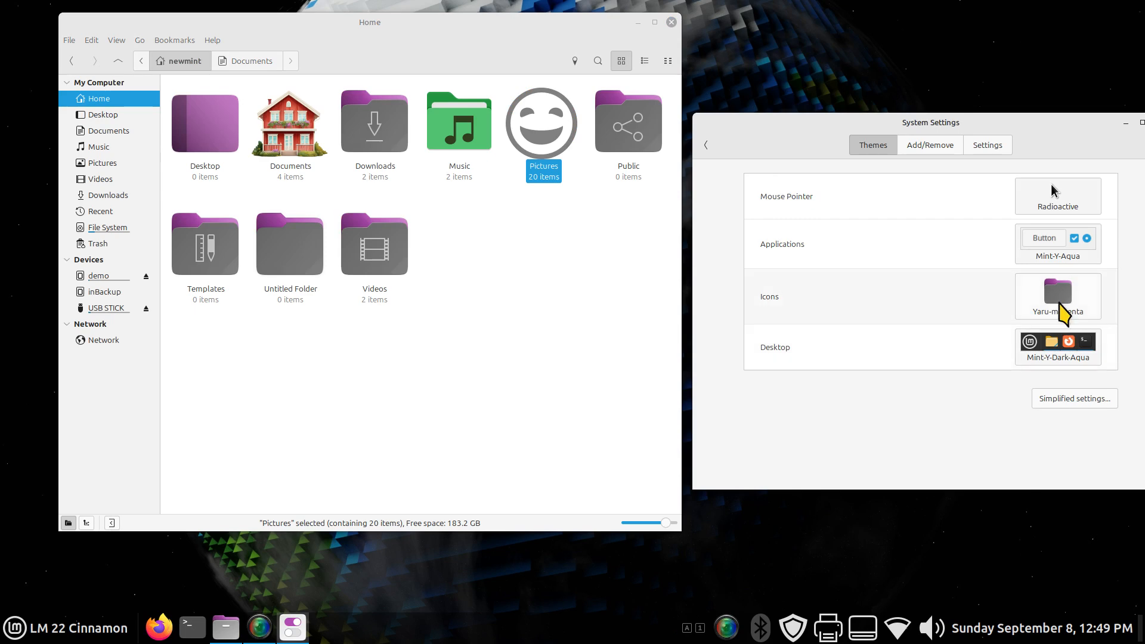
left_click(1028, 306)
left_click(1005, 412)
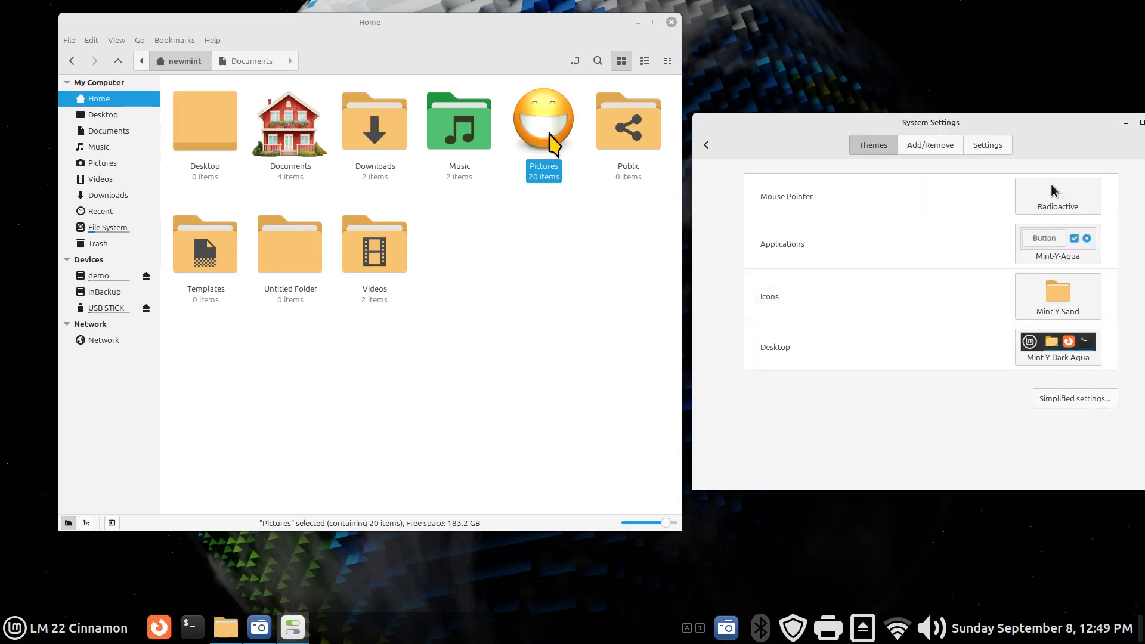
- Find the folder-pictures icon by searching for "Picture" in the Pictures folder's properties, and apply it to the folder
right_click(536, 106)
left_click(588, 409)
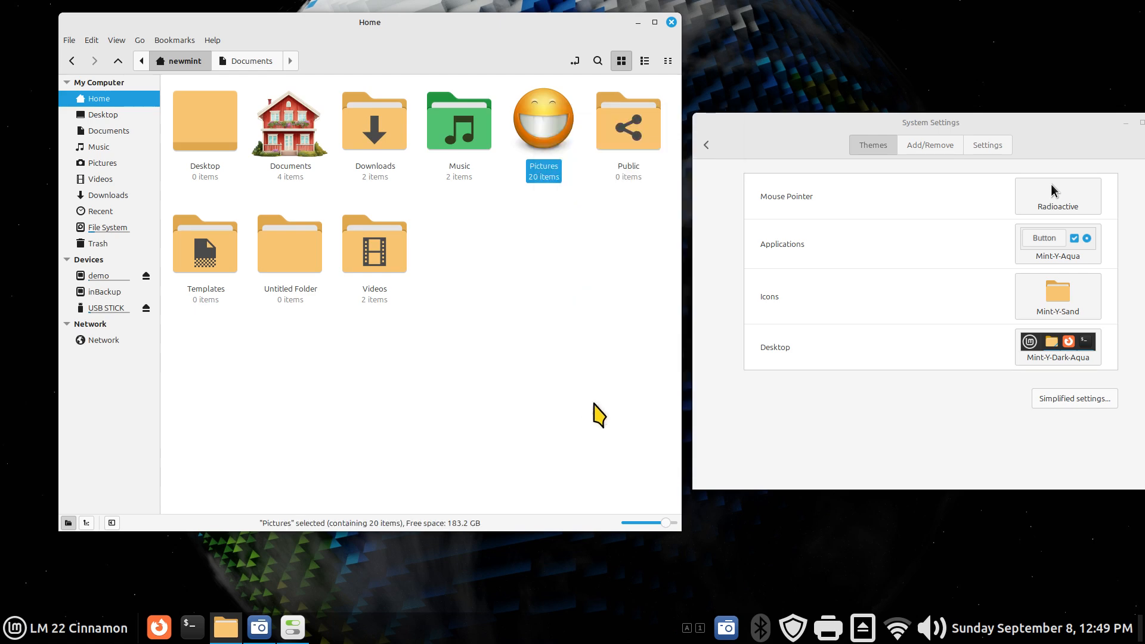
left_click(459, 237)
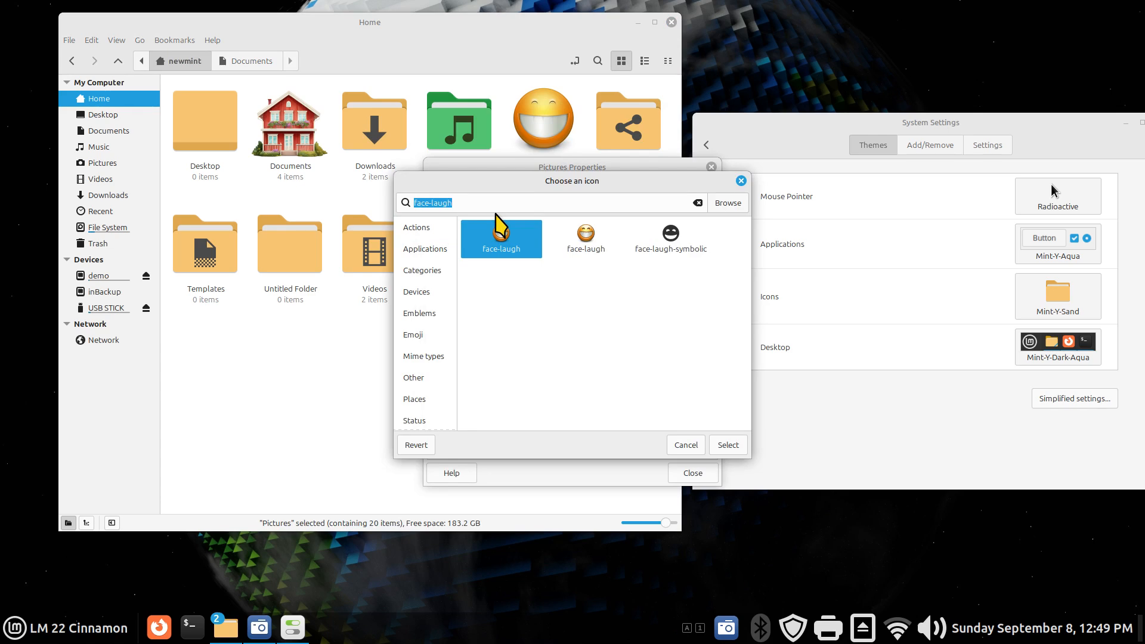
left_click(421, 292)
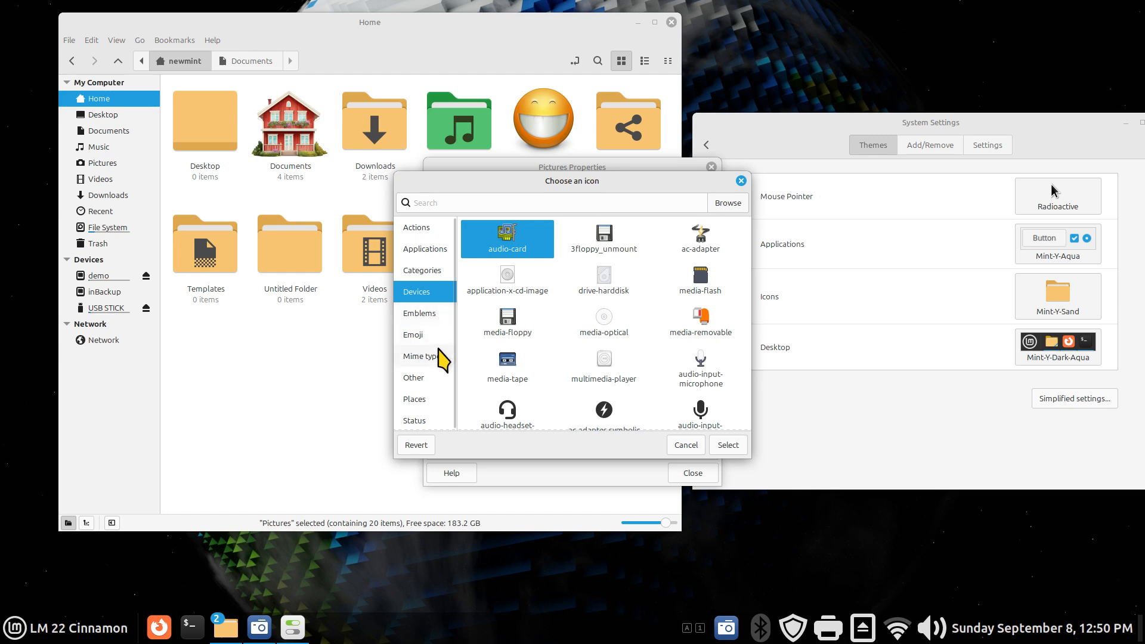
left_click(439, 356)
left_click(435, 377)
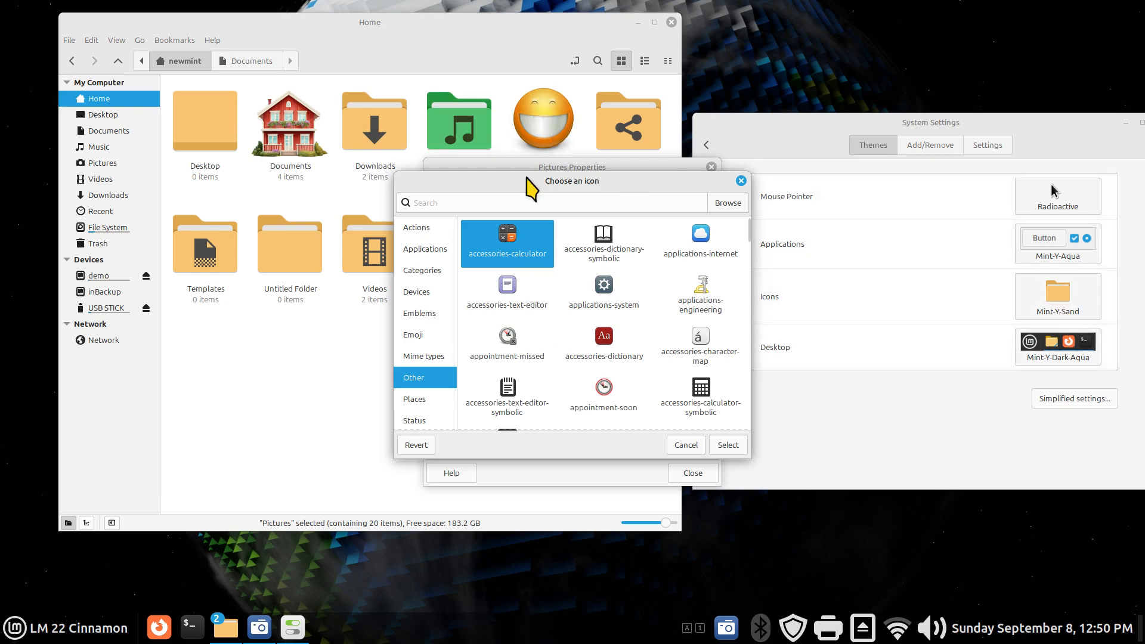
left_click_drag(525, 181, 525, 281)
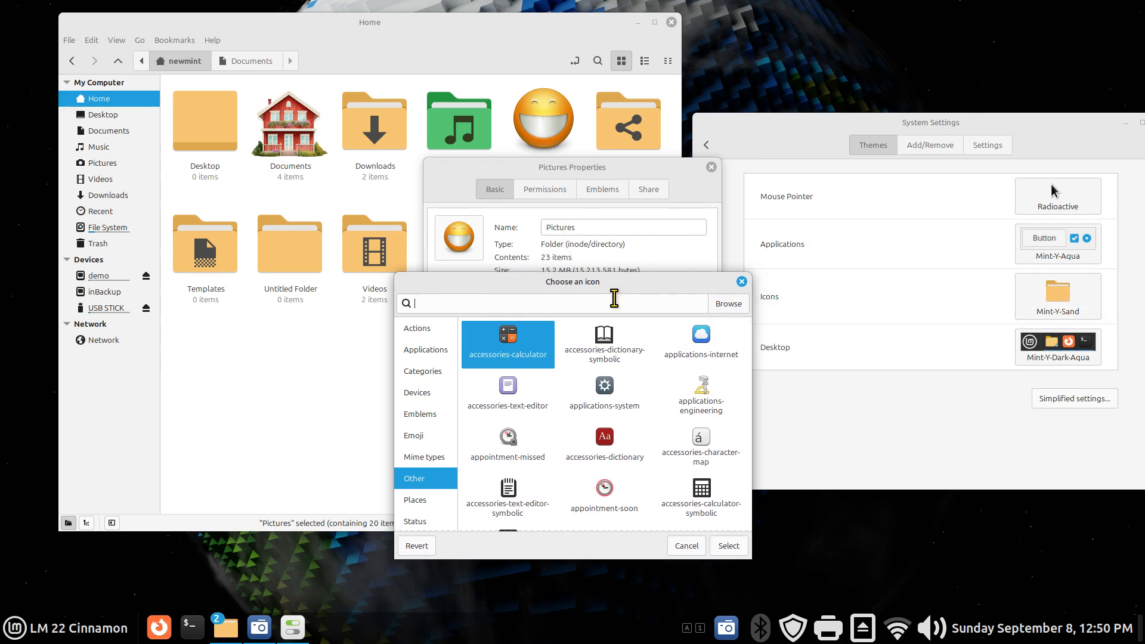
type("Picture")
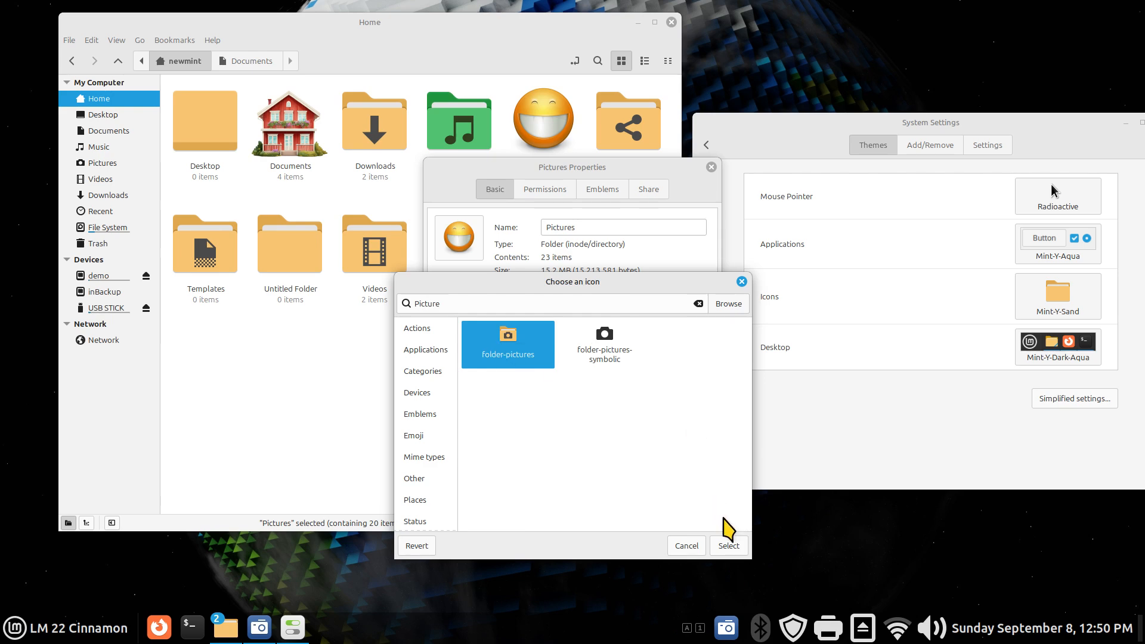
left_click(728, 544)
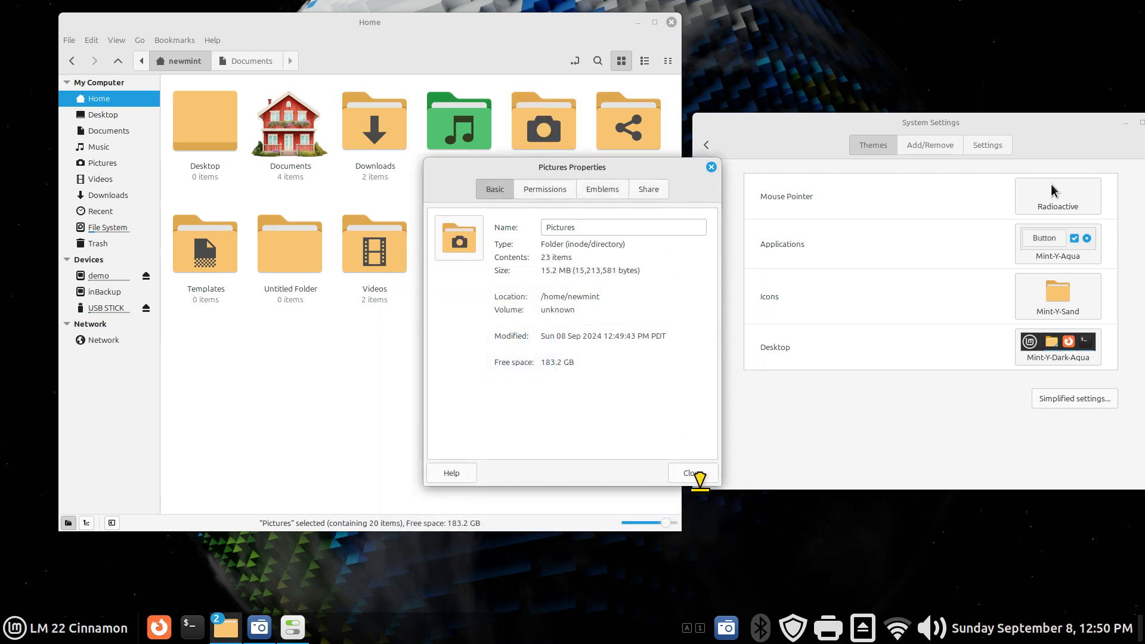
left_click(692, 474)
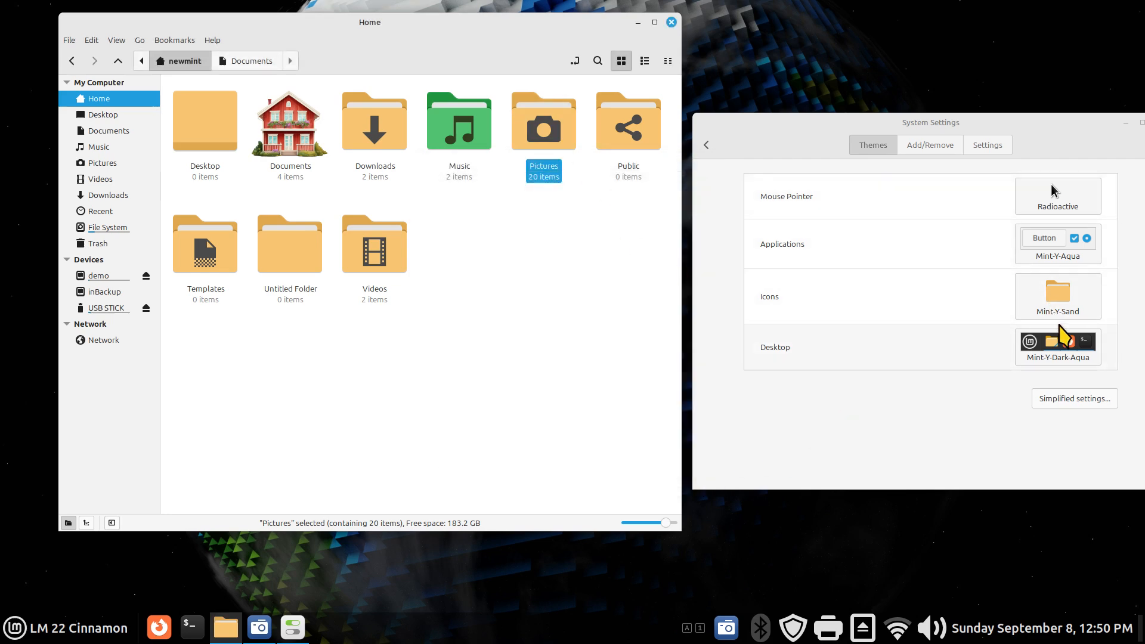
- Switch the icon theme to Yaru-bark and check whether the Music folder offers color options
left_click(1057, 296)
left_click(914, 514)
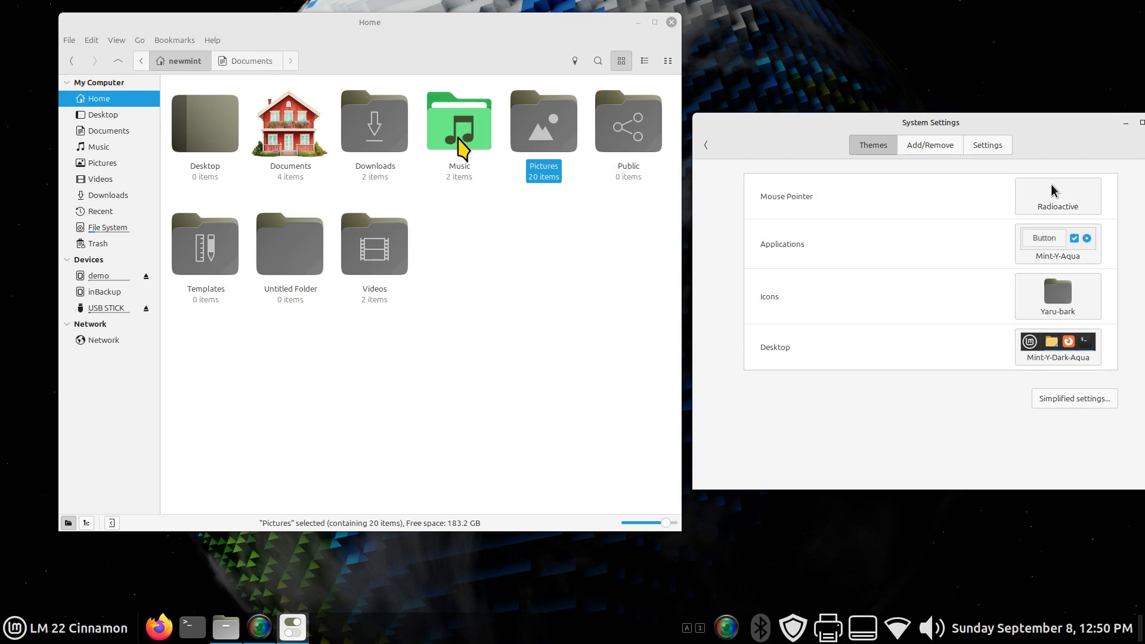
right_click(458, 138)
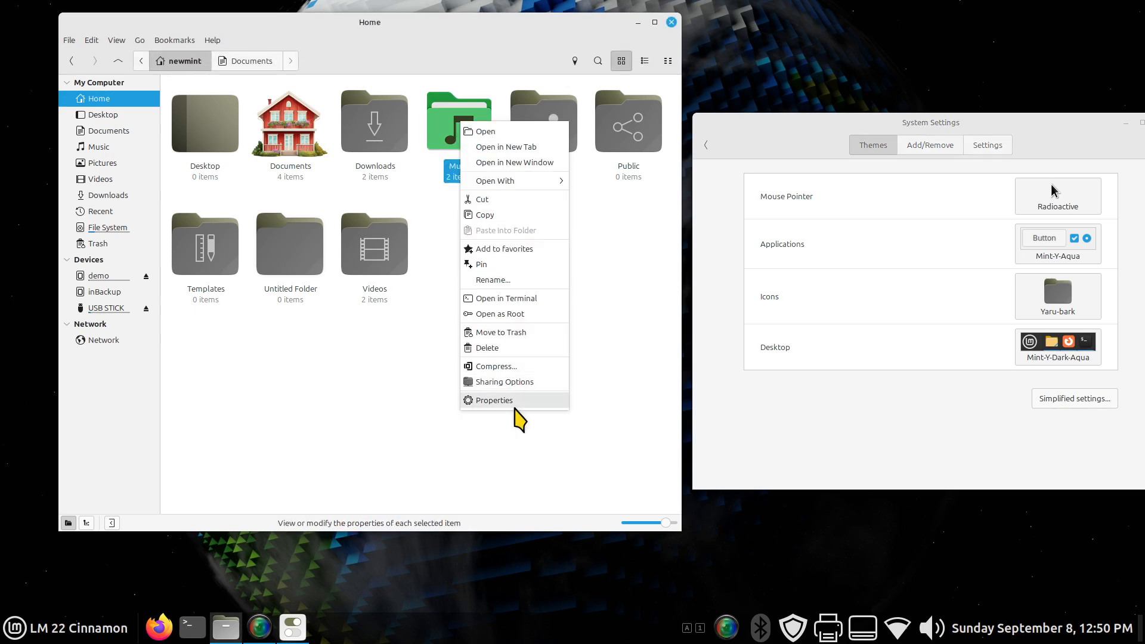
left_click(746, 289)
- Set the icon theme back to Mint-Y-Sand and color the Music folder red
left_click(1057, 296)
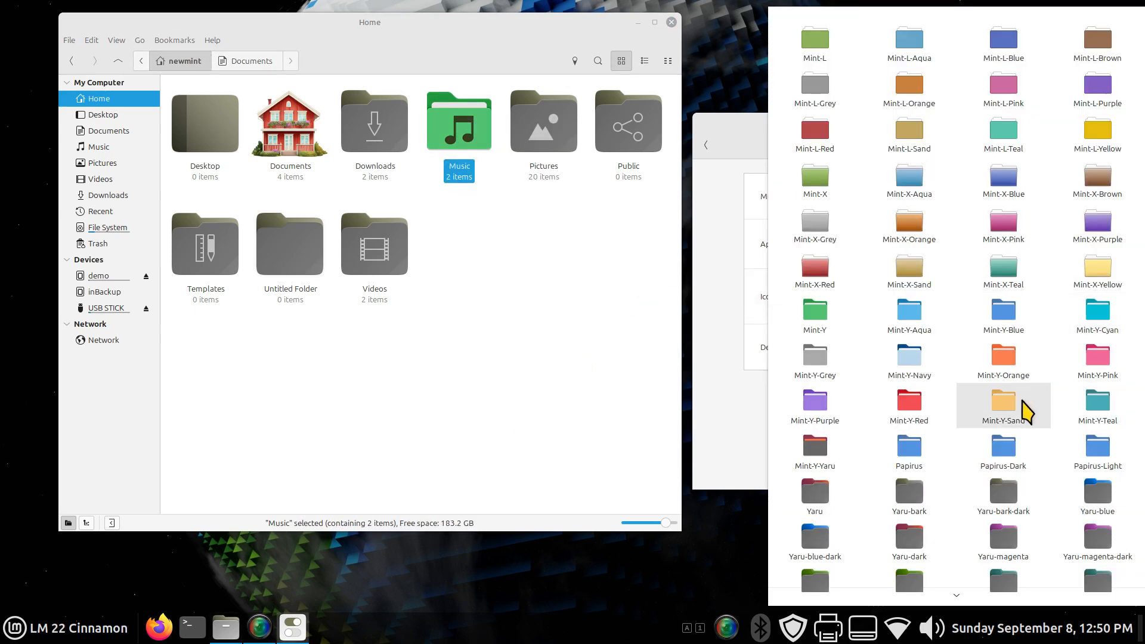
left_click(1021, 411)
right_click(456, 119)
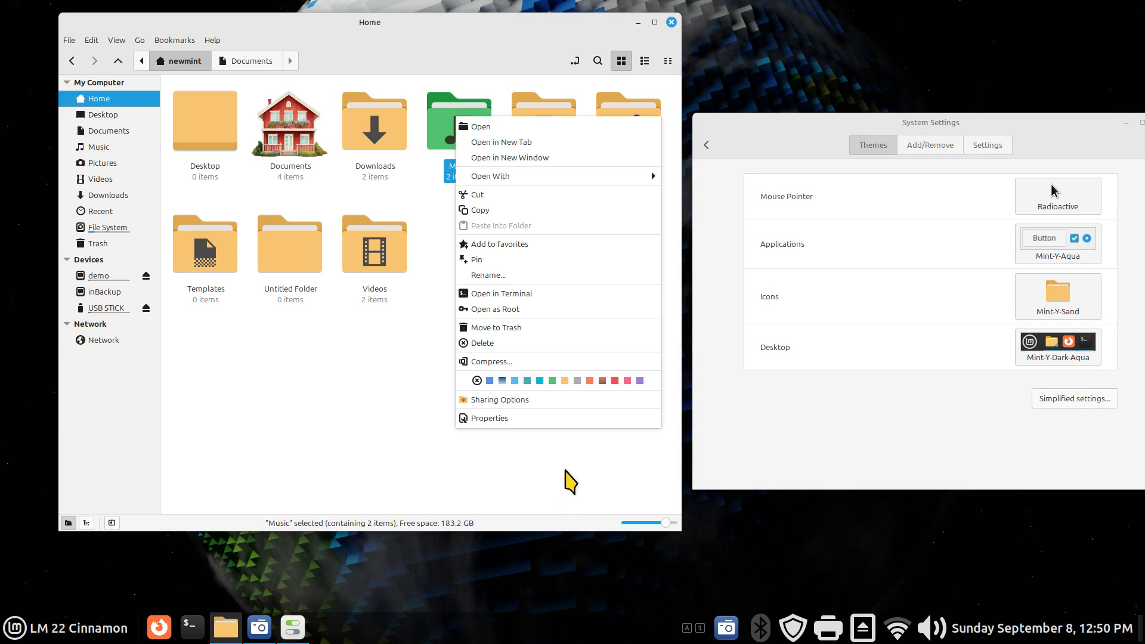
left_click(615, 380)
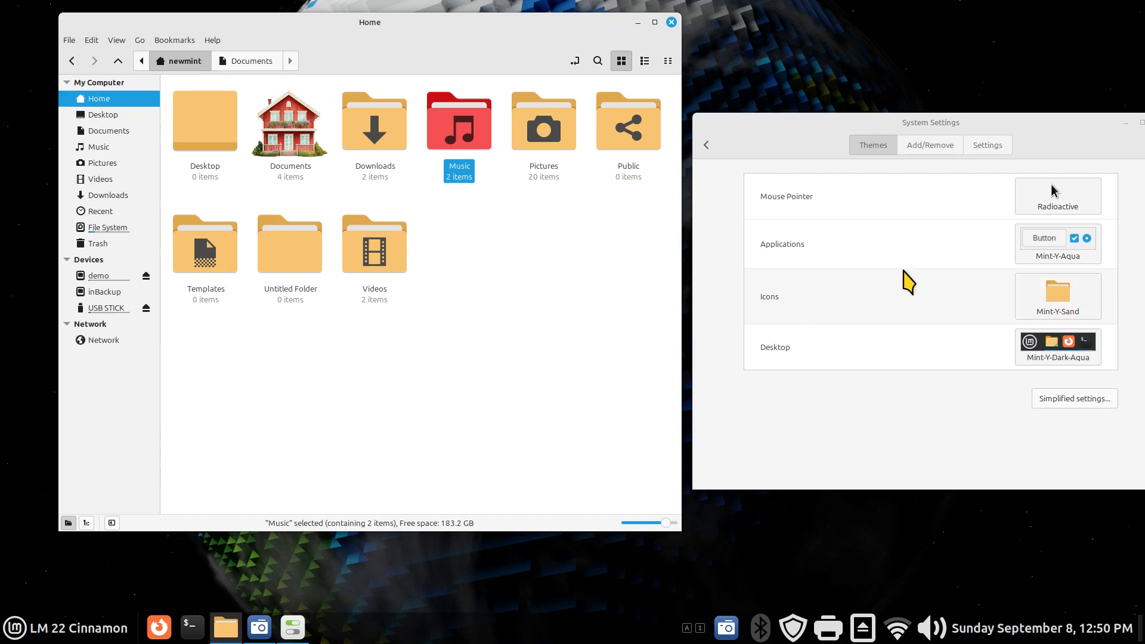
- Check the color options offered for the Music and Videos folders, leaving both unchanged
right_click(438, 117)
left_click(363, 389)
right_click(362, 252)
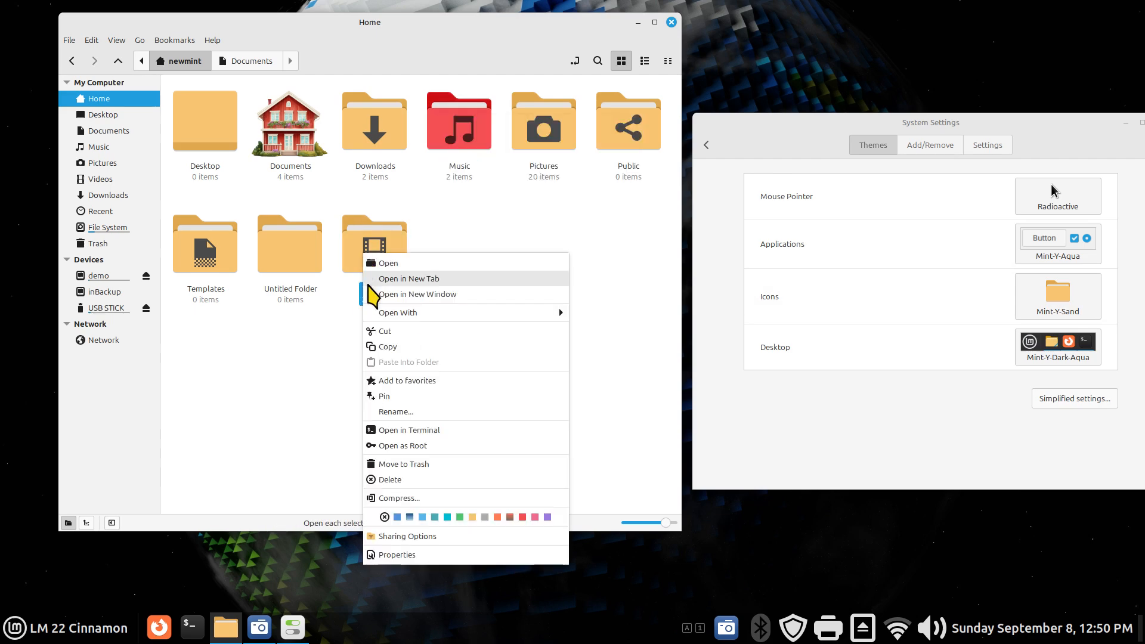
left_click(617, 394)
- Switch the icon theme to Yaru-bark and check the Videos and Music folders for color options
left_click(1058, 298)
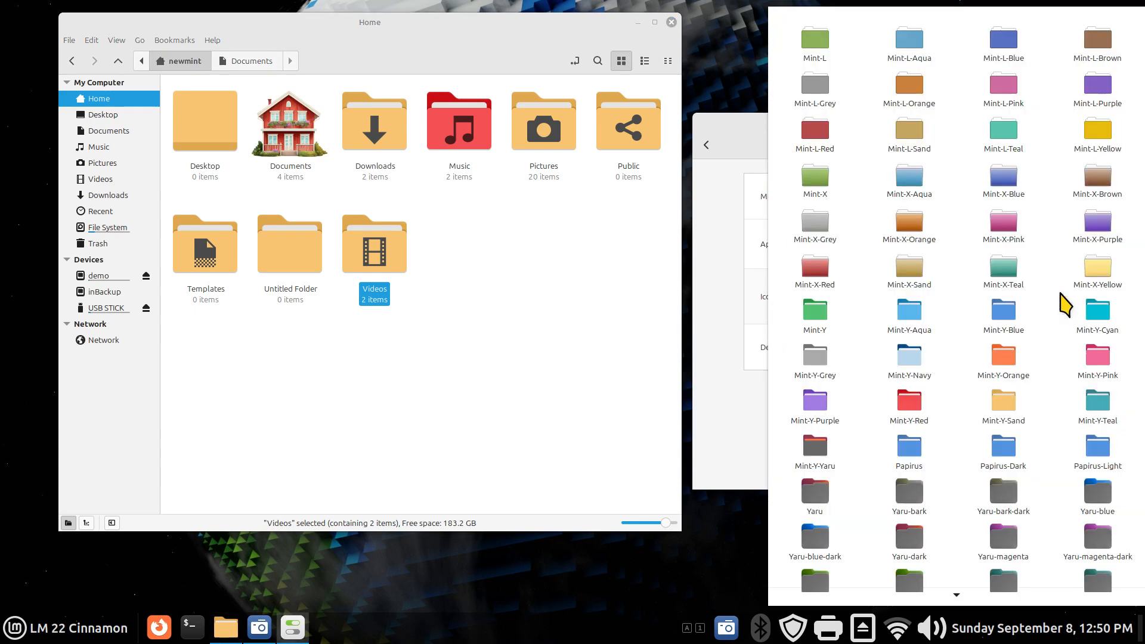
left_click(927, 490)
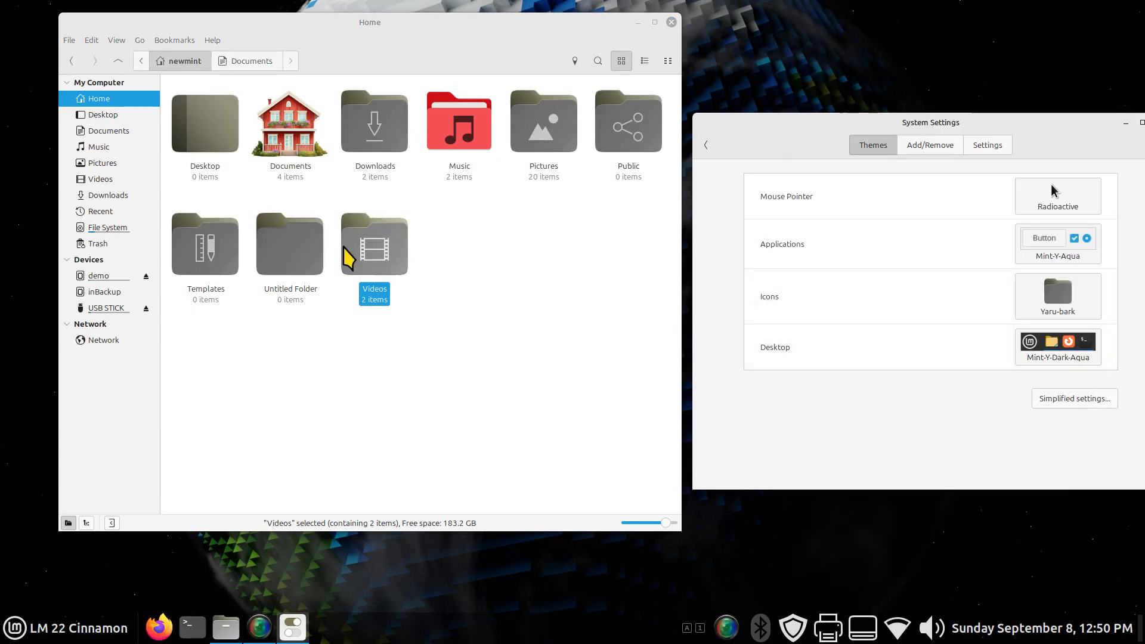
right_click(362, 240)
left_click(562, 381)
right_click(457, 119)
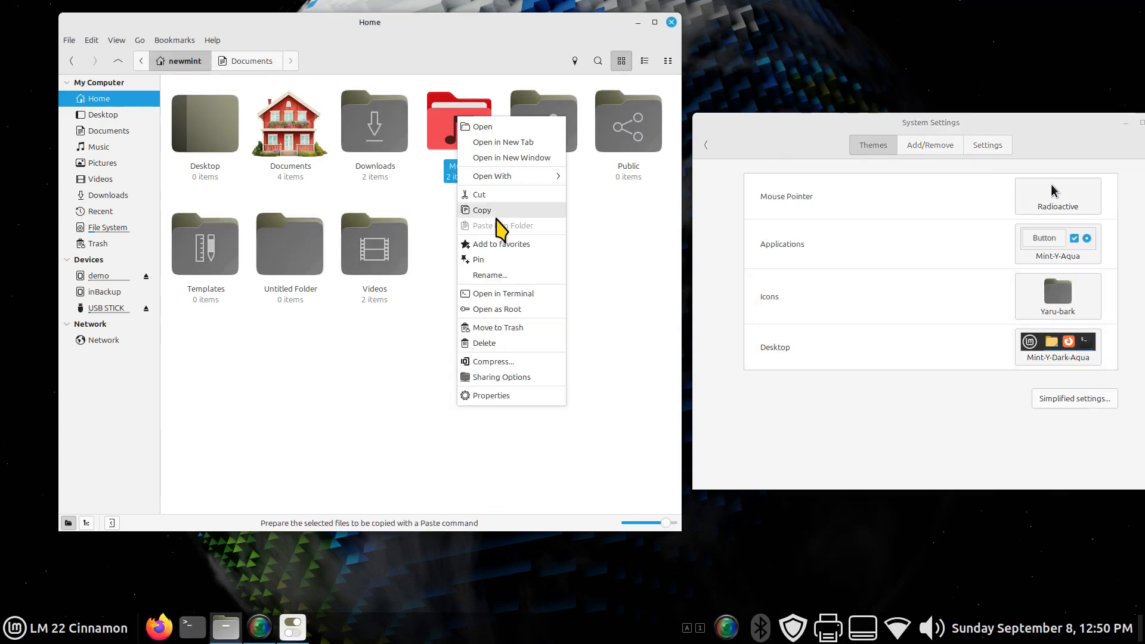
key("Escape")
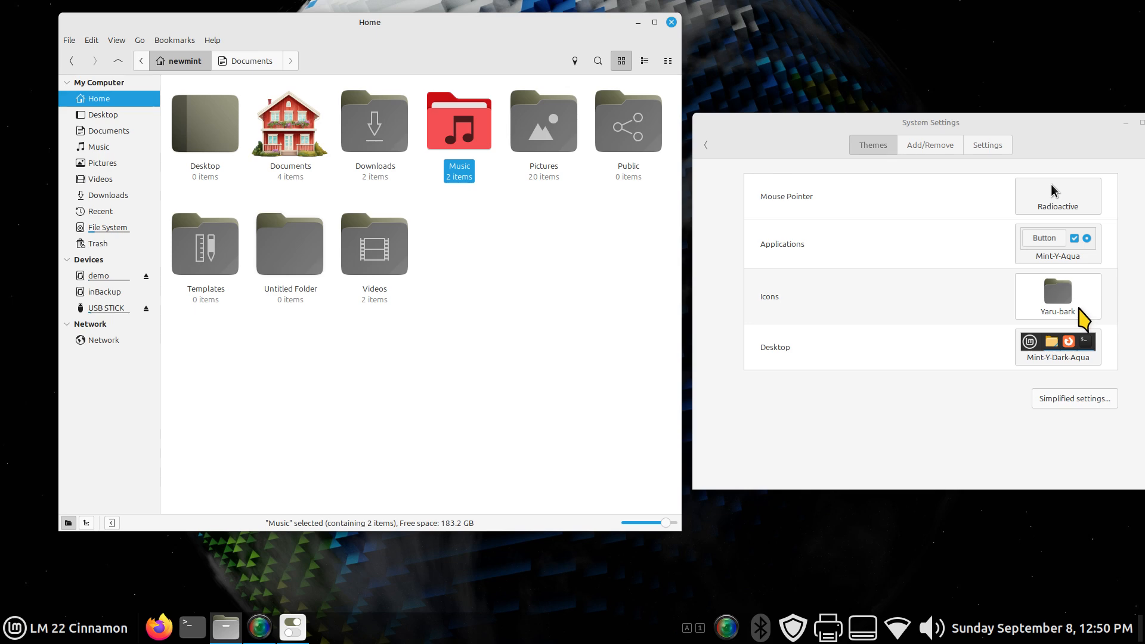
- Return the icon theme to Mint-Y-Sand
left_click(1073, 301)
left_click(1003, 473)
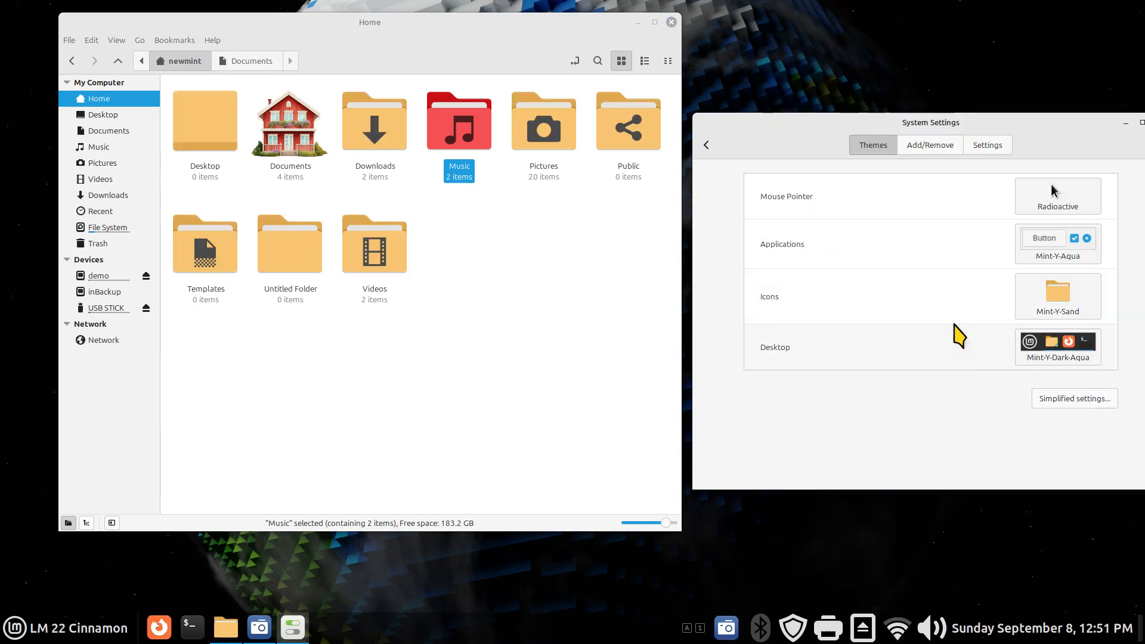
- Restore the Music folder's default color, and close the System Settings and Home folder windows
right_click(474, 120)
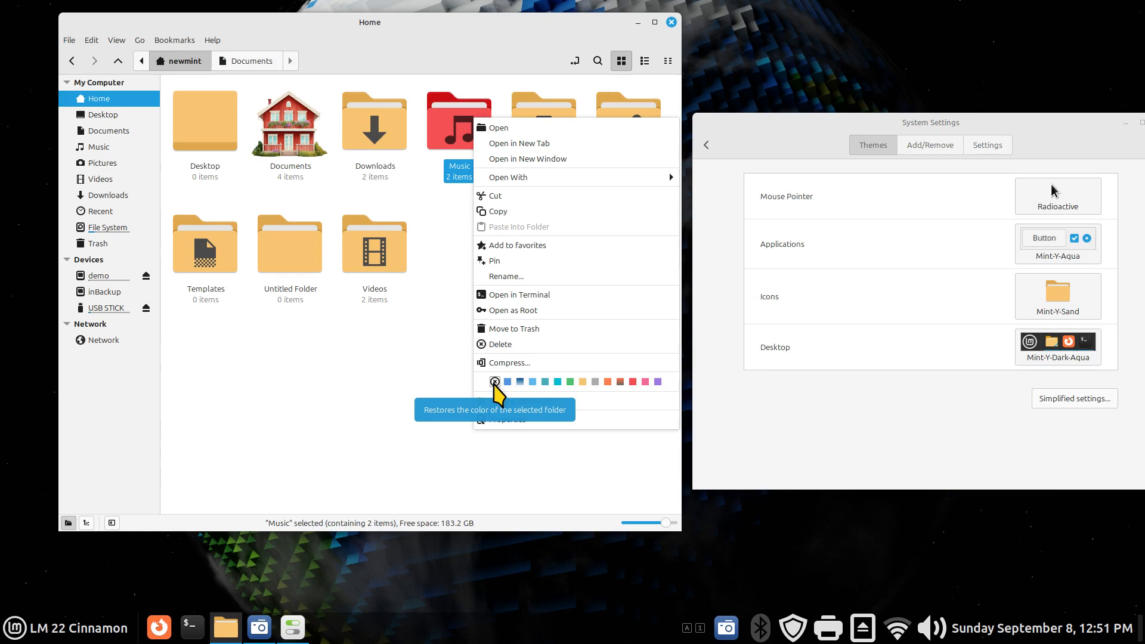
left_click(494, 382)
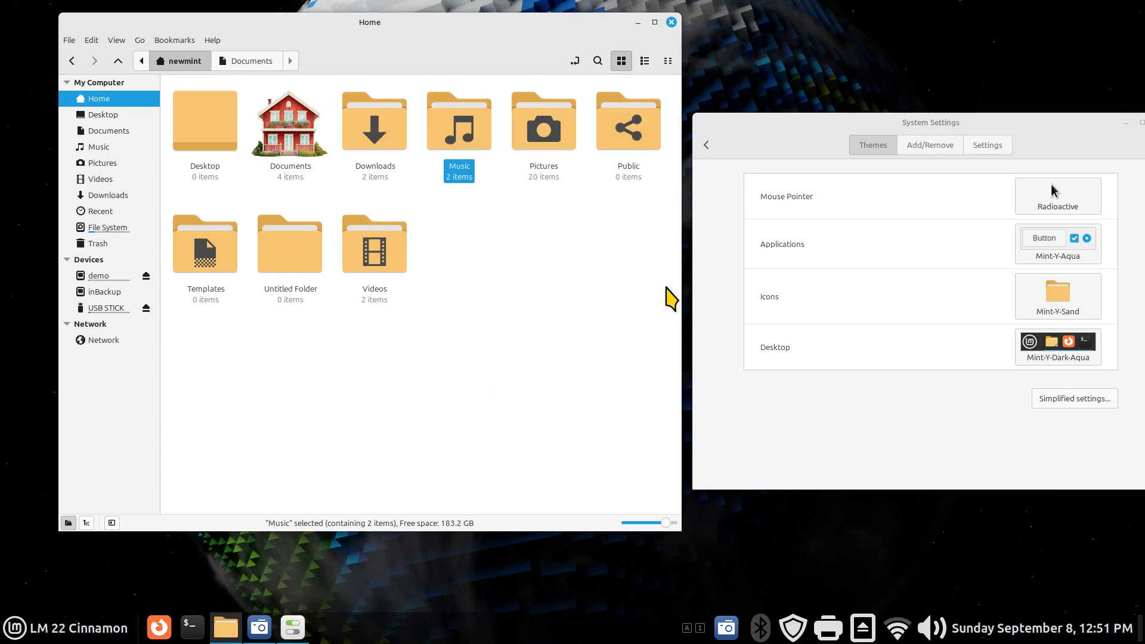
left_click_drag(1091, 122, 864, 131)
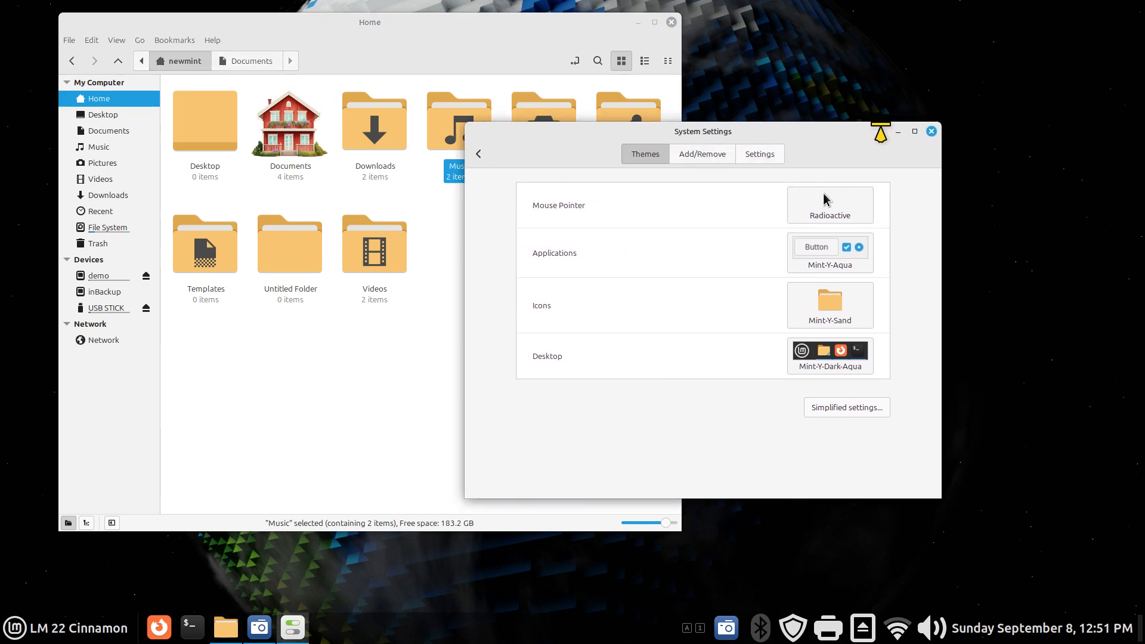
left_click(931, 131)
left_click(671, 22)
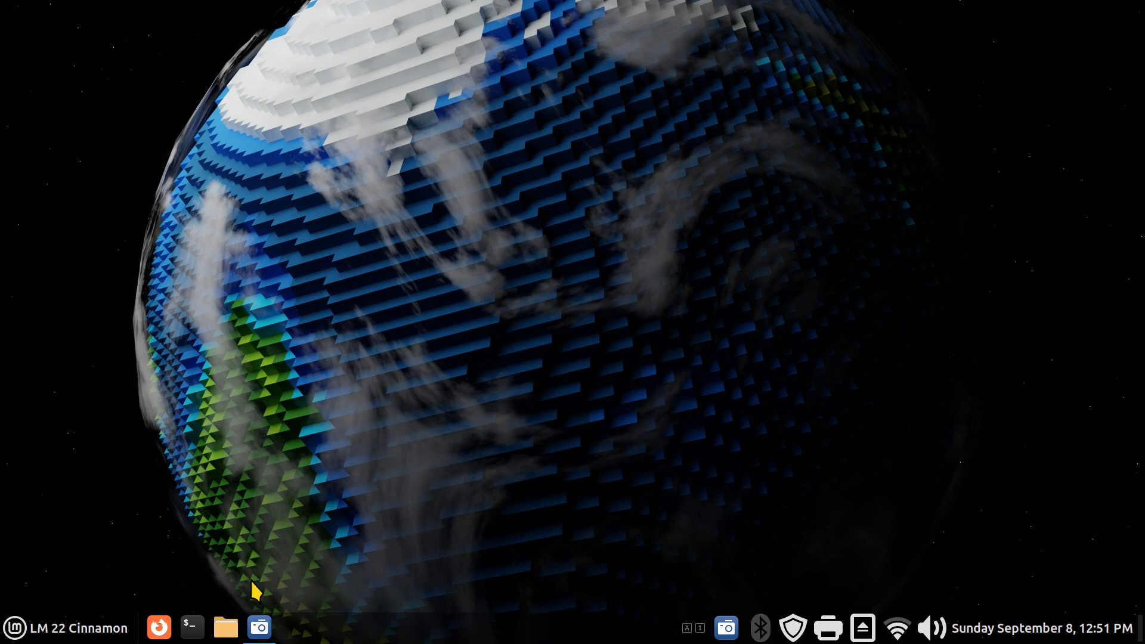
- Open a new file manager window and view the contents of the Documents folder and the Home folder
left_click(226, 626)
left_click(317, 153)
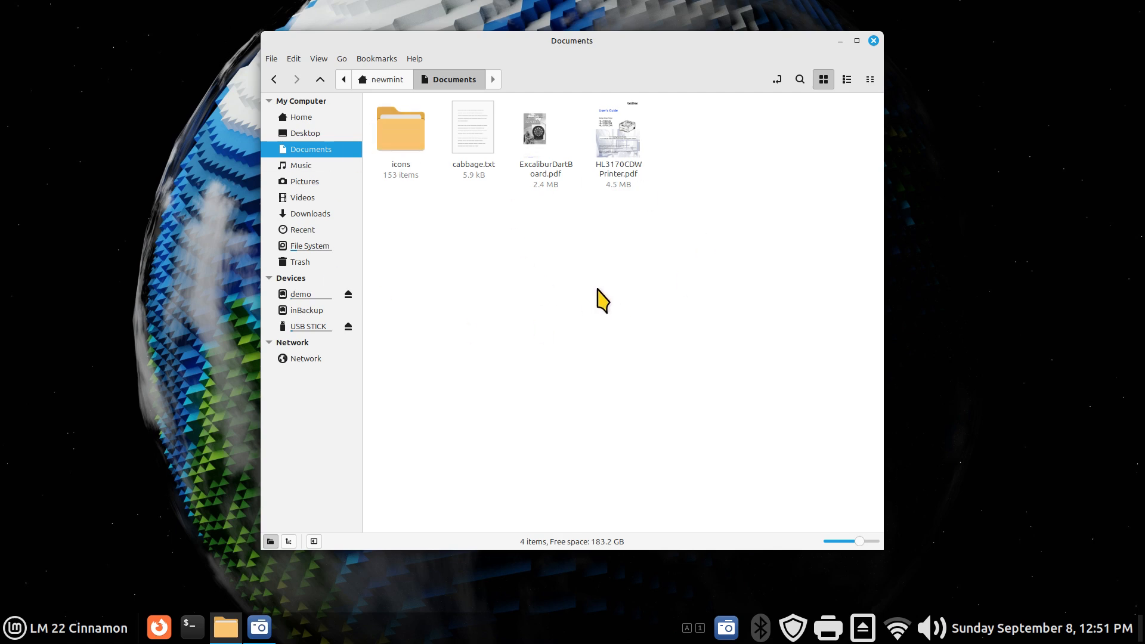
left_click(18, 629)
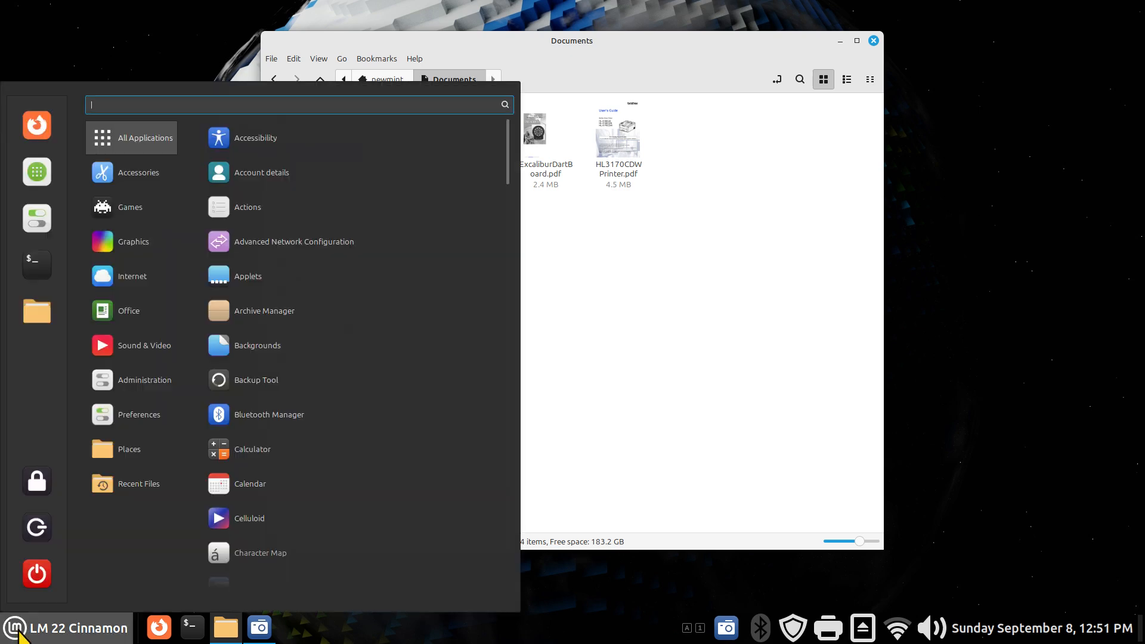
key("Escape")
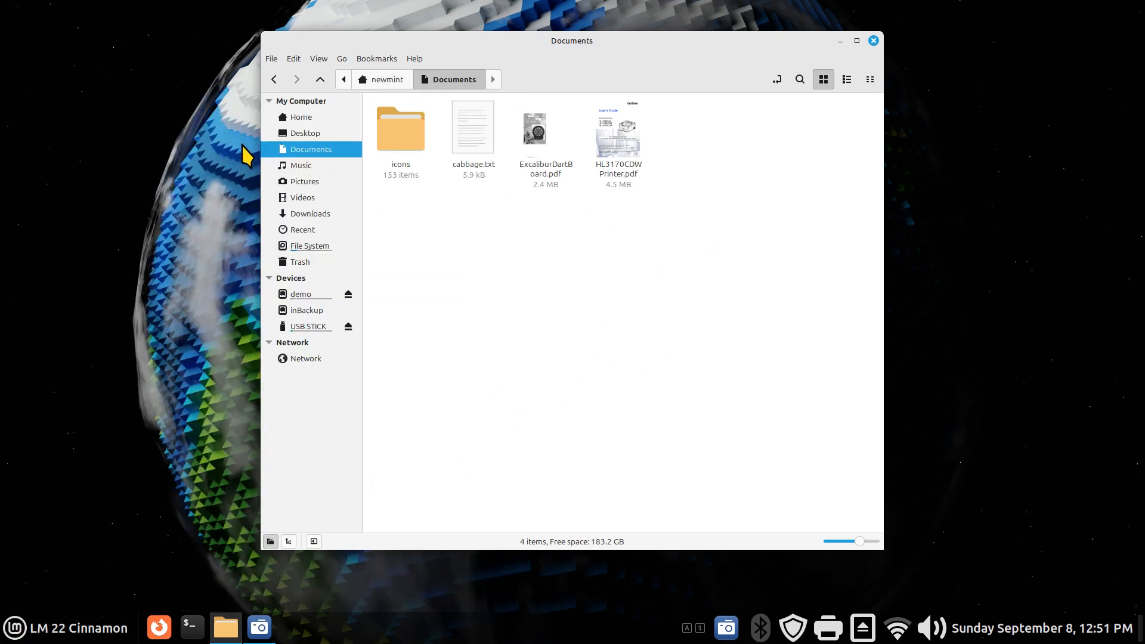
left_click(301, 116)
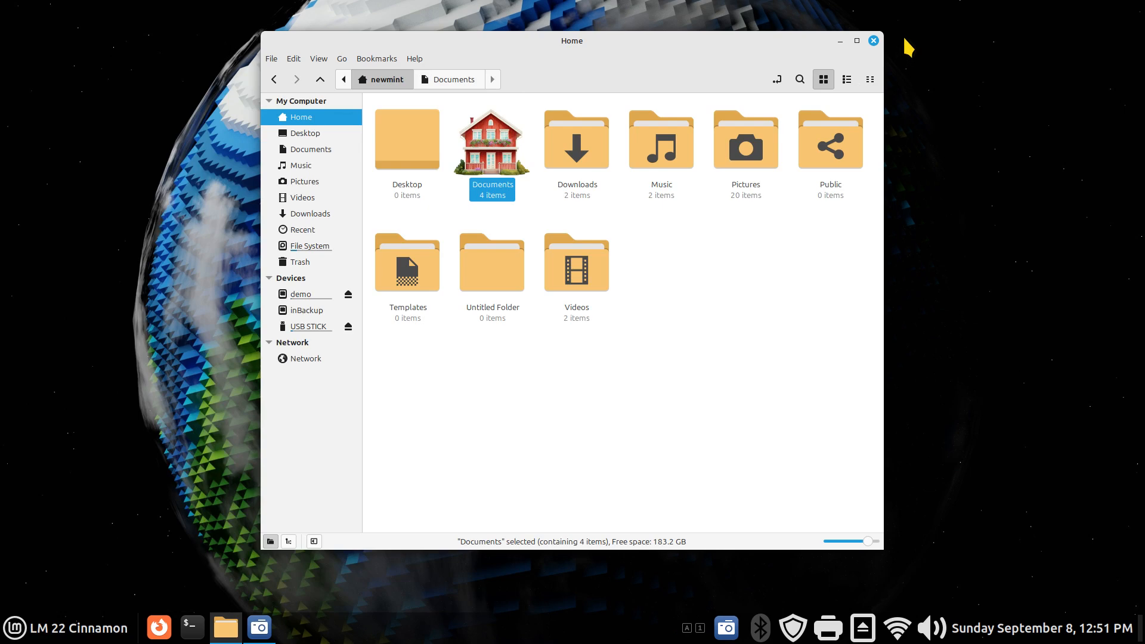
left_click(873, 40)
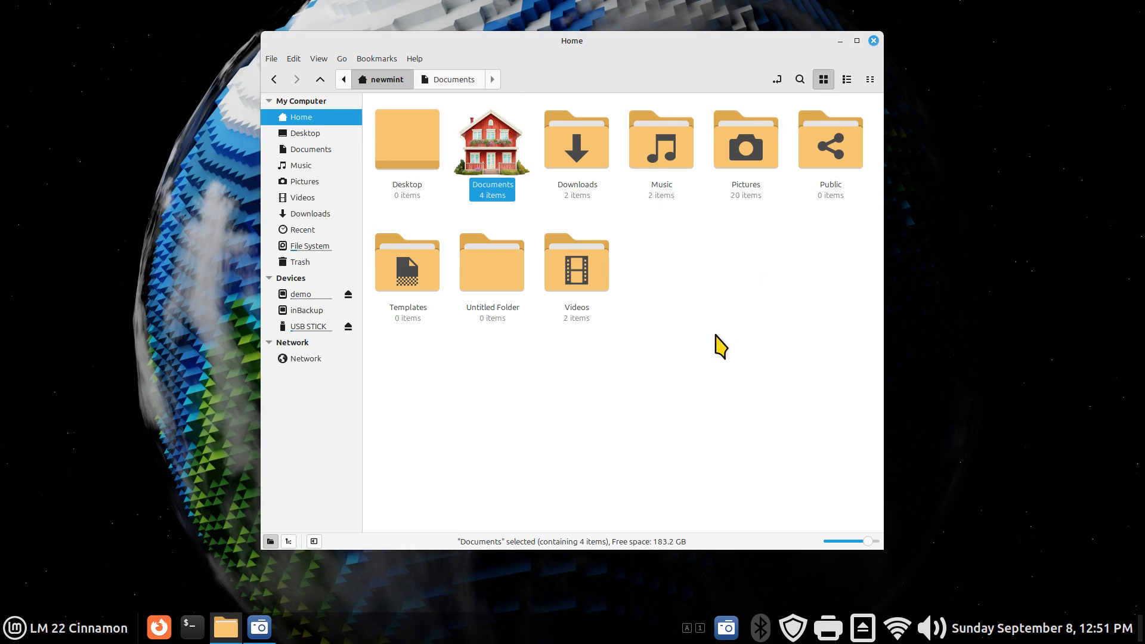